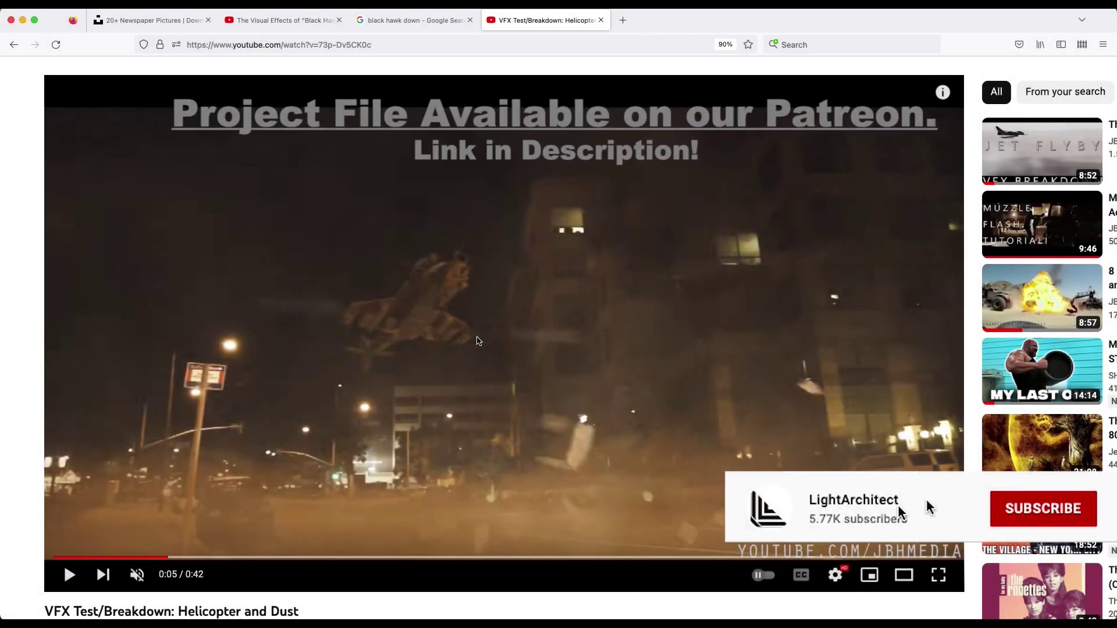
Step: Watch the helicopter and dust VFX breakdown, pausing to examine the live action dust, the added elements and the final composite
{"action": "left_click", "coordinate": [1031, 510]}
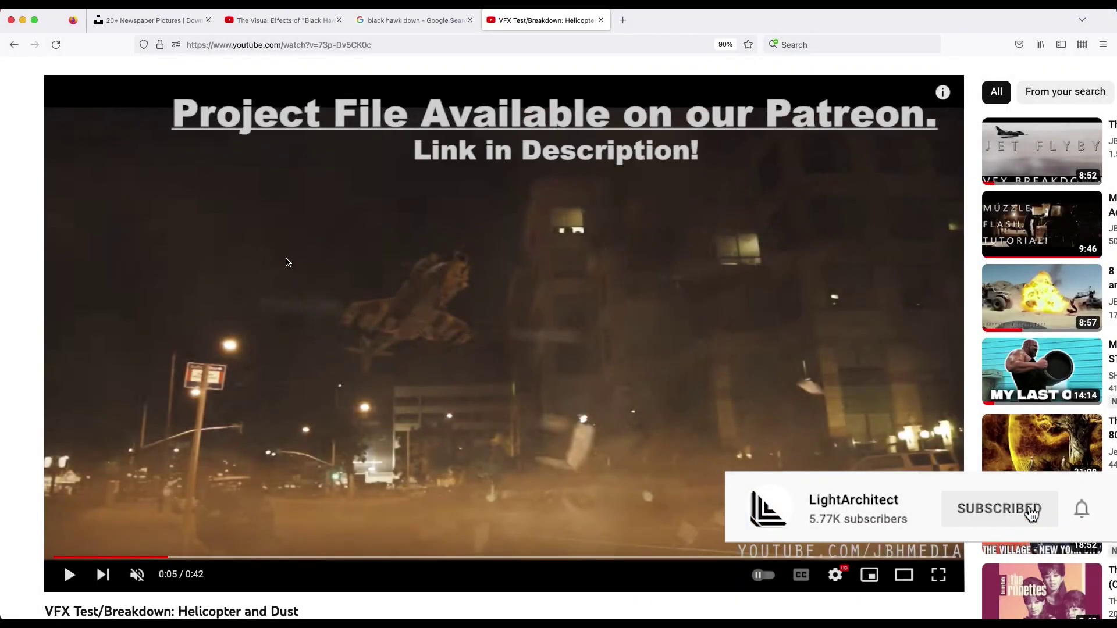
{"action": "left_click", "coordinate": [70, 575]}
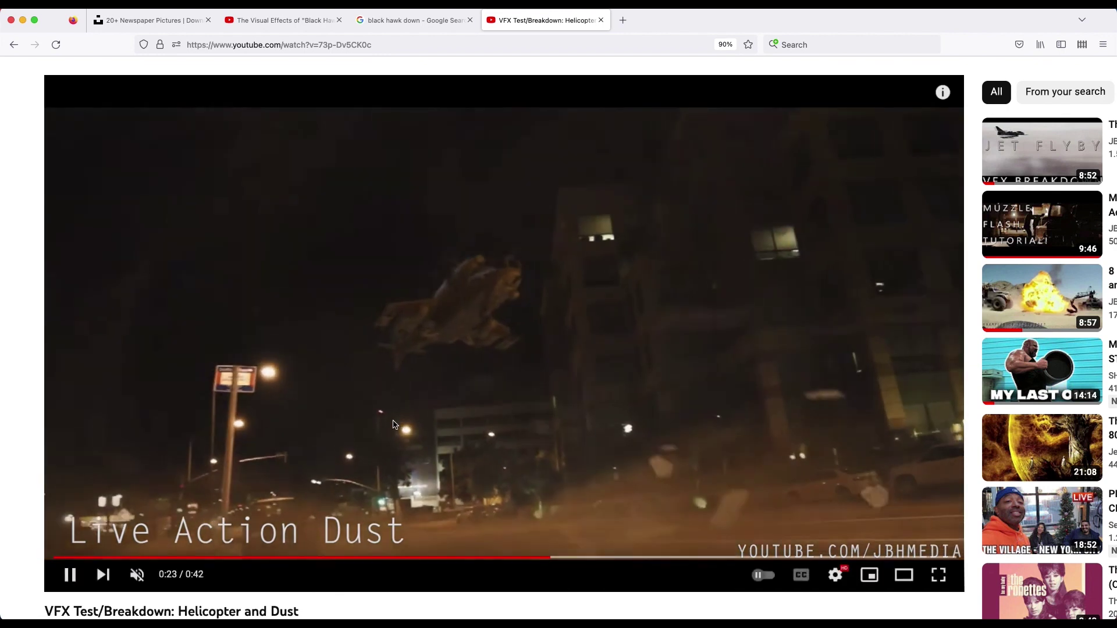
{"action": "left_click", "coordinate": [533, 397]}
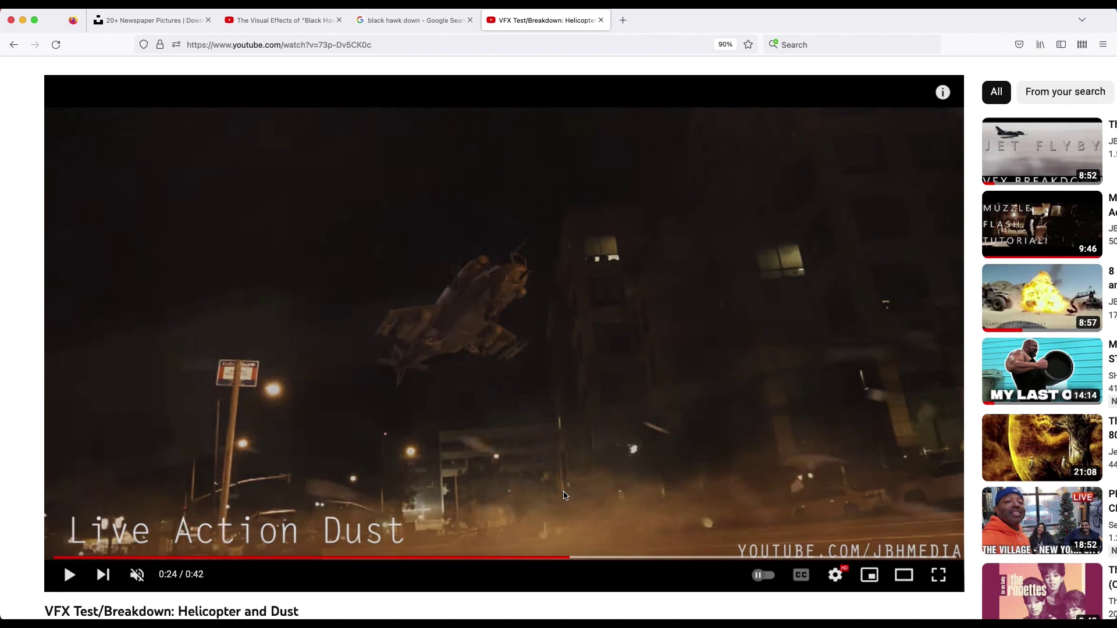
{"action": "left_click", "coordinate": [594, 444]}
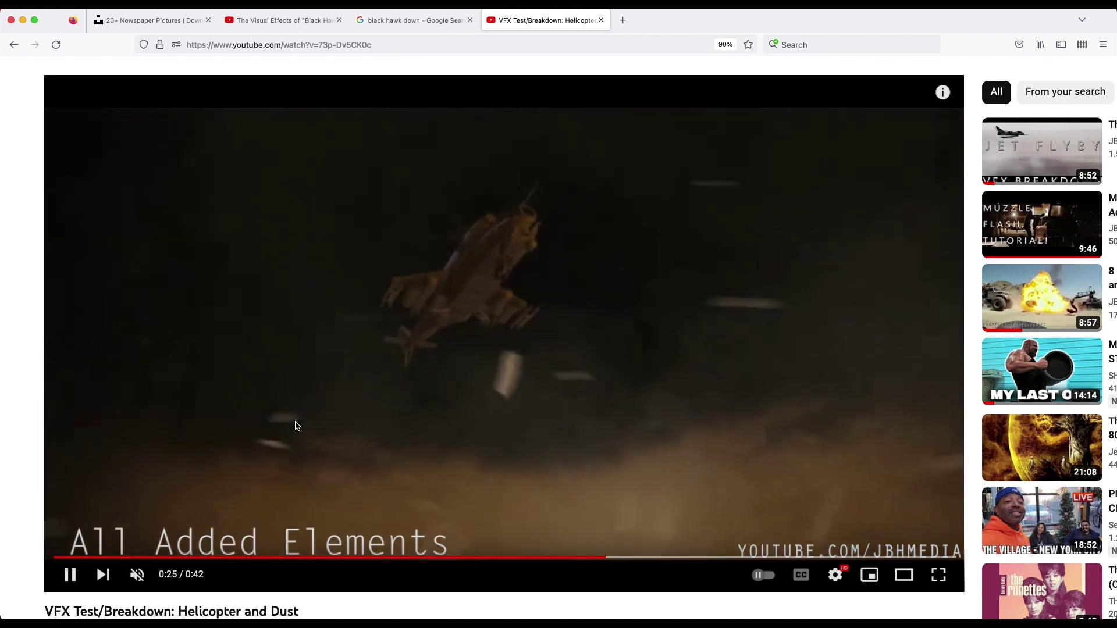
{"action": "left_click", "coordinate": [692, 347]}
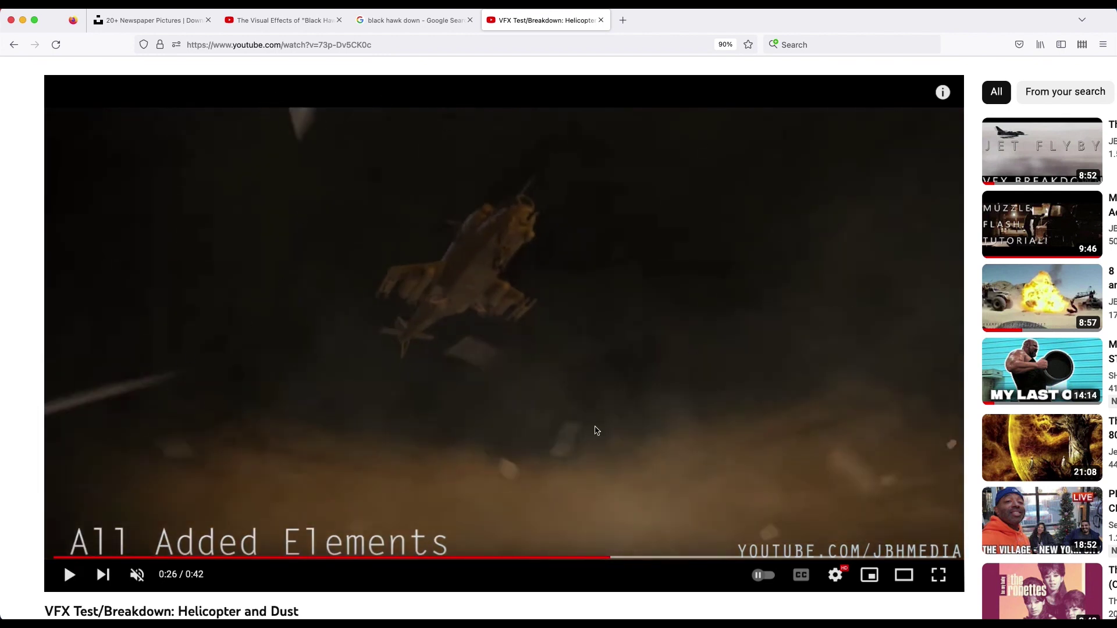
{"action": "left_click", "coordinate": [608, 404]}
{"action": "left_click", "coordinate": [686, 346]}
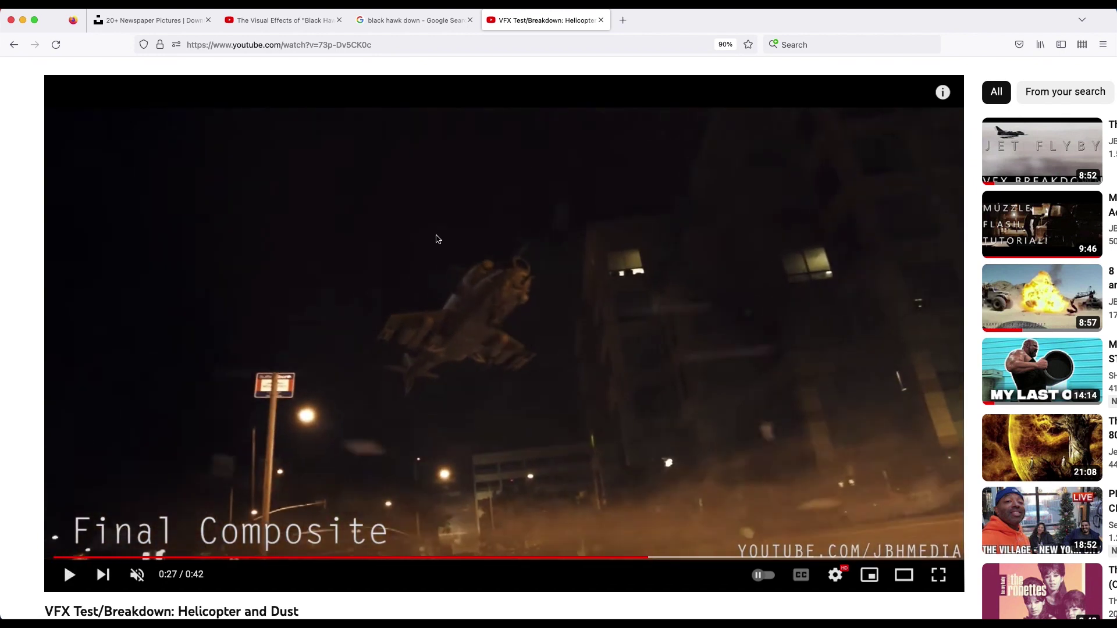
{"action": "scroll", "coordinate": [526, 159], "scroll_direction": "down", "scroll_amount": 5, "text": "ctrl"}
{"action": "scroll", "coordinate": [361, 299], "scroll_direction": "down", "scroll_amount": 6}
{"action": "scroll", "coordinate": [361, 303], "scroll_direction": "up", "scroll_amount": 5}
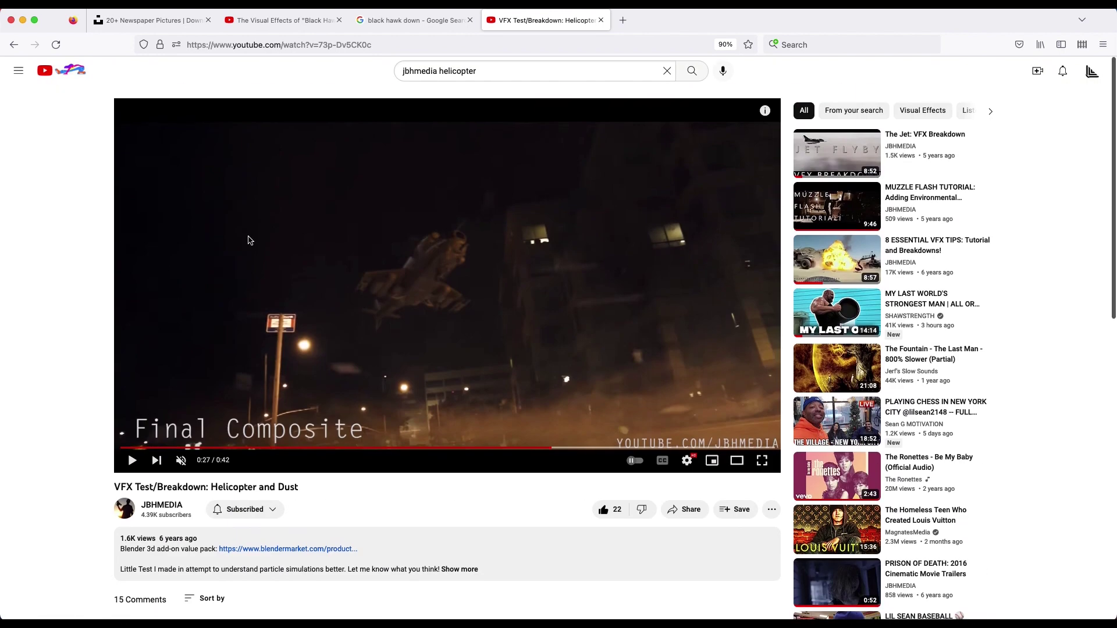
{"action": "scroll", "coordinate": [497, 363], "scroll_direction": "up", "scroll_amount": 5, "text": "ctrl"}
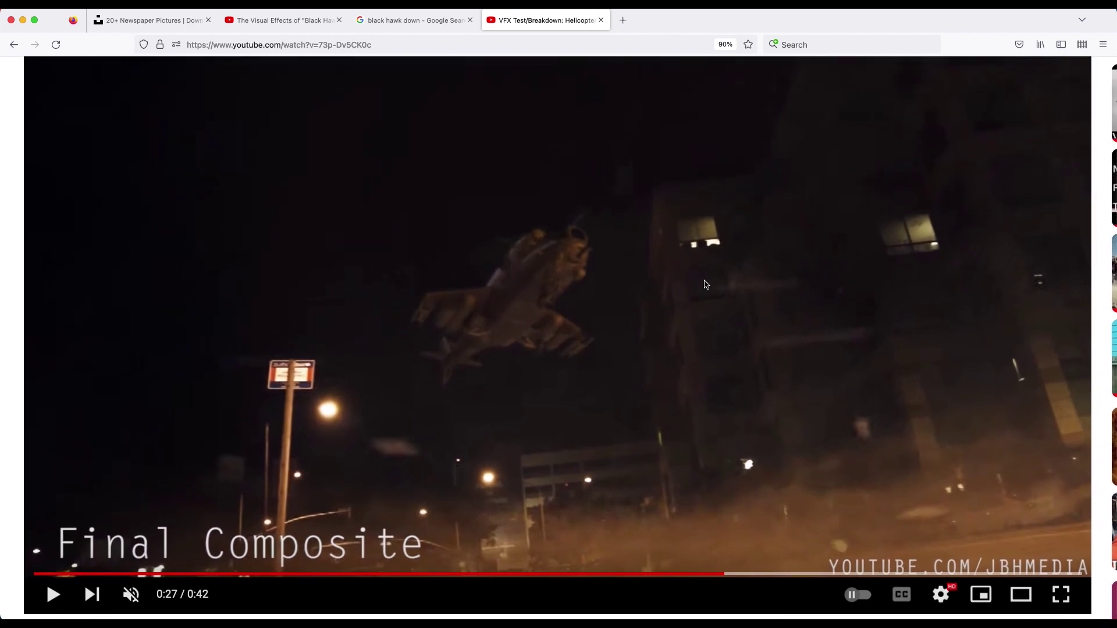
{"action": "scroll", "coordinate": [595, 206], "scroll_direction": "down", "scroll_amount": 5, "text": "ctrl"}
Step: Switch to the "black hawk down" web search results and read the film's Wikipedia summary
{"action": "left_click", "coordinate": [375, 22]}
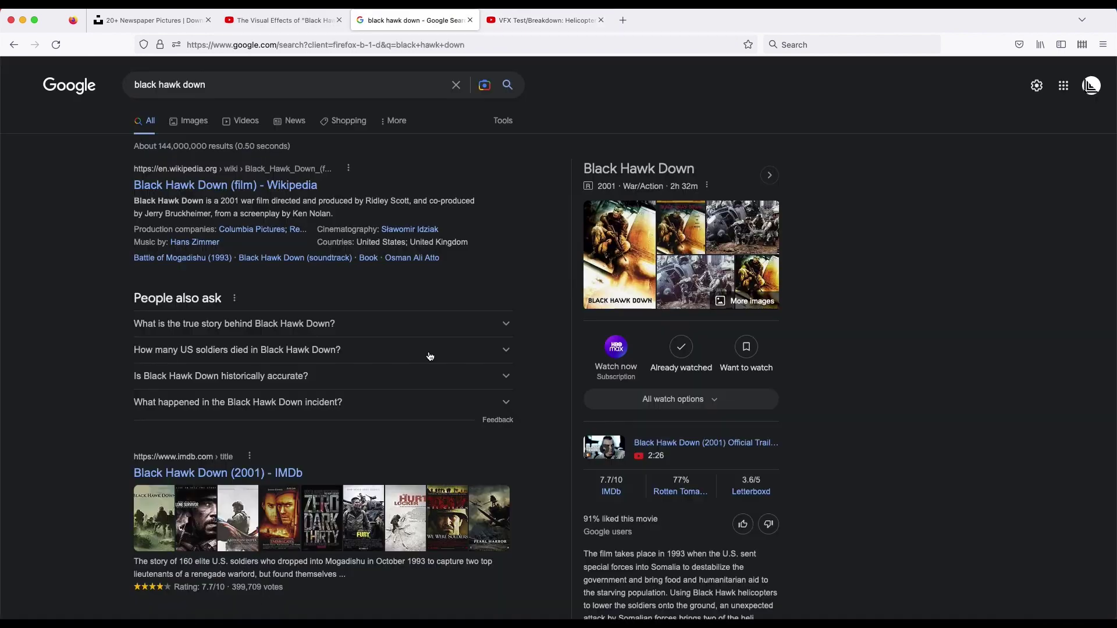
{"action": "scroll", "coordinate": [186, 233], "scroll_direction": "left", "scroll_amount": 5}
{"action": "scroll", "coordinate": [198, 231], "scroll_direction": "right", "scroll_amount": 3}
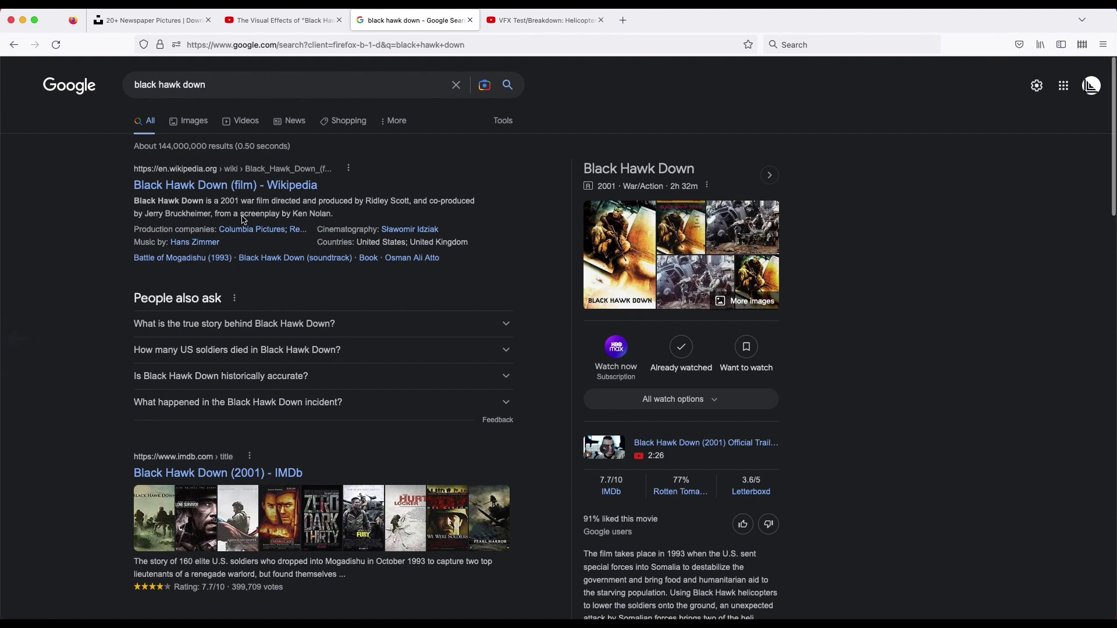
{"action": "left_click_drag", "start_coordinate": [218, 200], "coordinate": [351, 201]}
{"action": "left_click", "coordinate": [244, 197]}
{"action": "scroll", "coordinate": [372, 233], "scroll_direction": "down", "scroll_amount": 1}
{"action": "scroll", "coordinate": [372, 231], "scroll_direction": "down", "scroll_amount": 2}
Step: Open the video on the visual effects of "Black Hawk Down" and play it, pausing at the CG dust element shot
{"action": "key", "text": "ctrl+shift+Tab"}
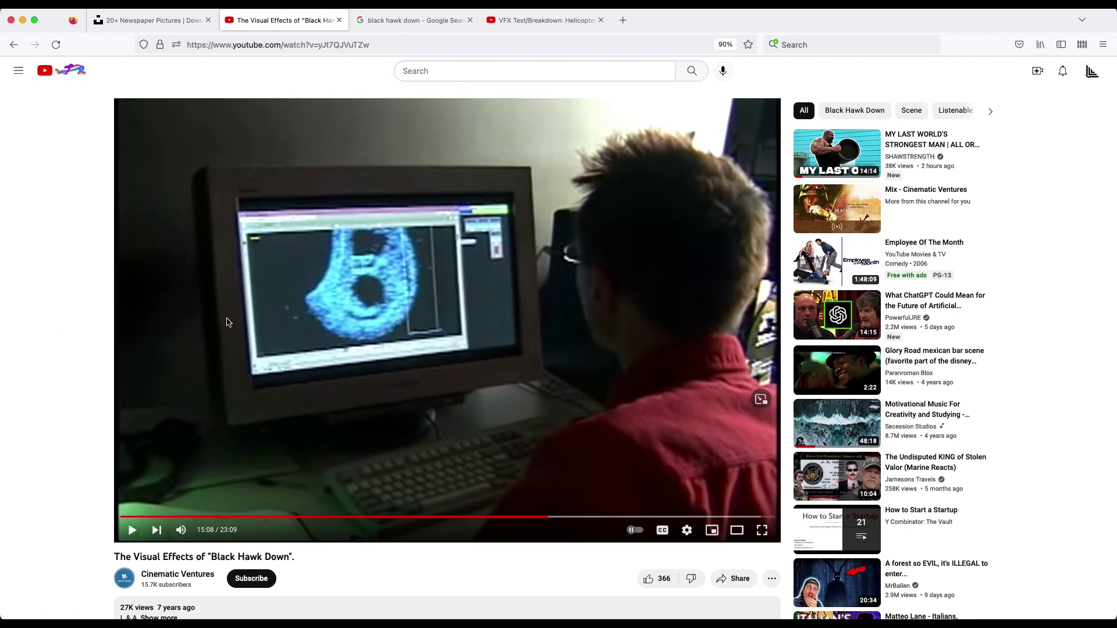
{"action": "left_click_drag", "start_coordinate": [119, 558], "coordinate": [300, 560]}
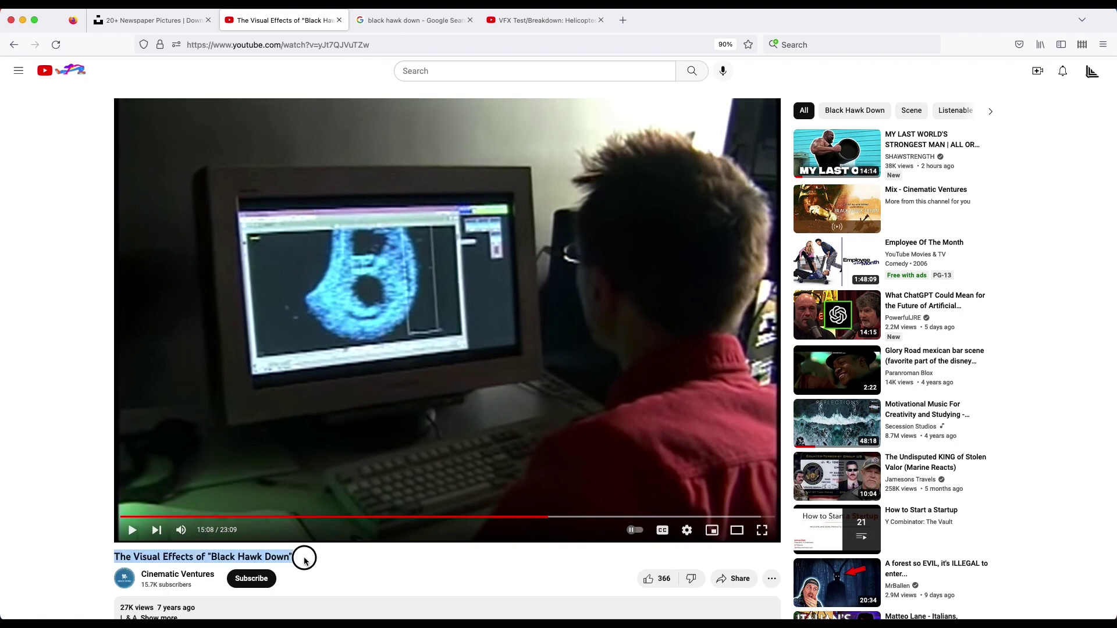
{"action": "left_click", "coordinate": [309, 562]}
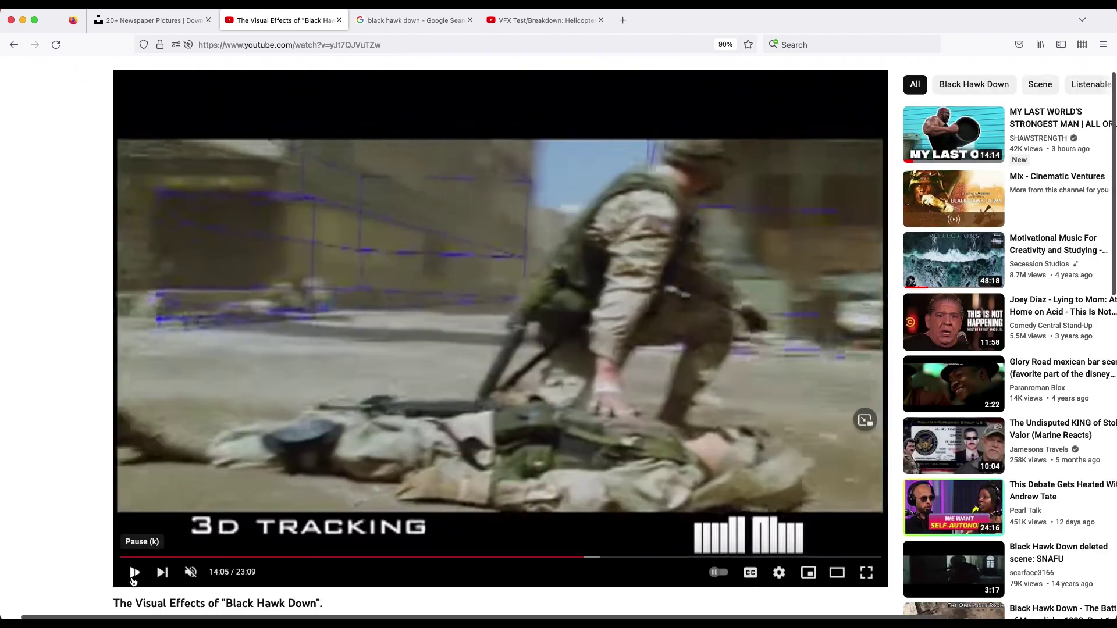
{"action": "left_click", "coordinate": [134, 573]}
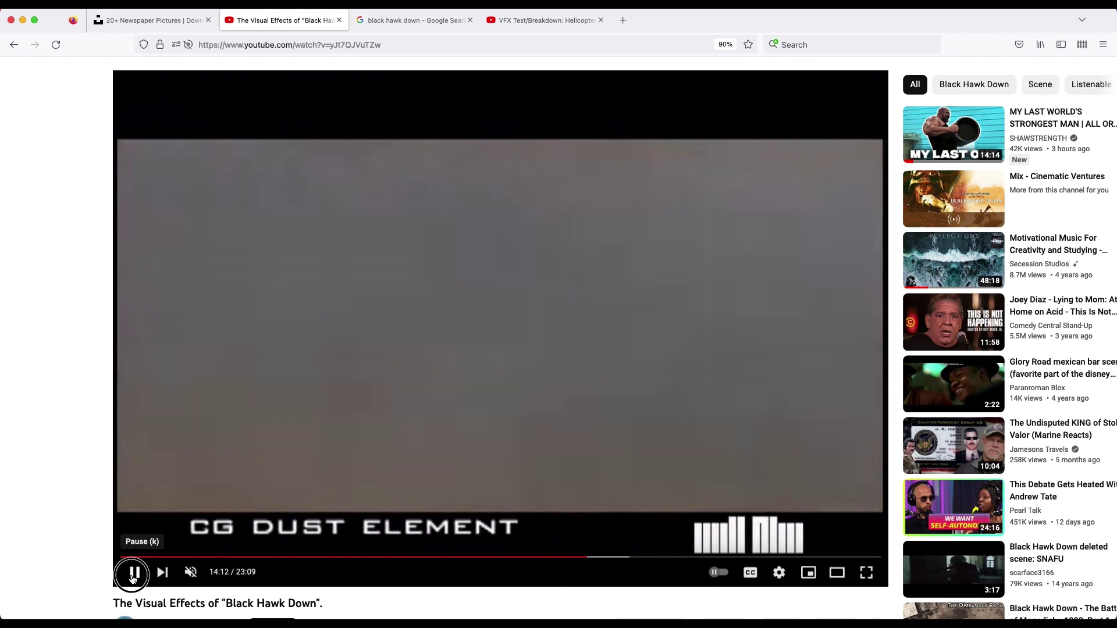
{"action": "left_click", "coordinate": [133, 573]}
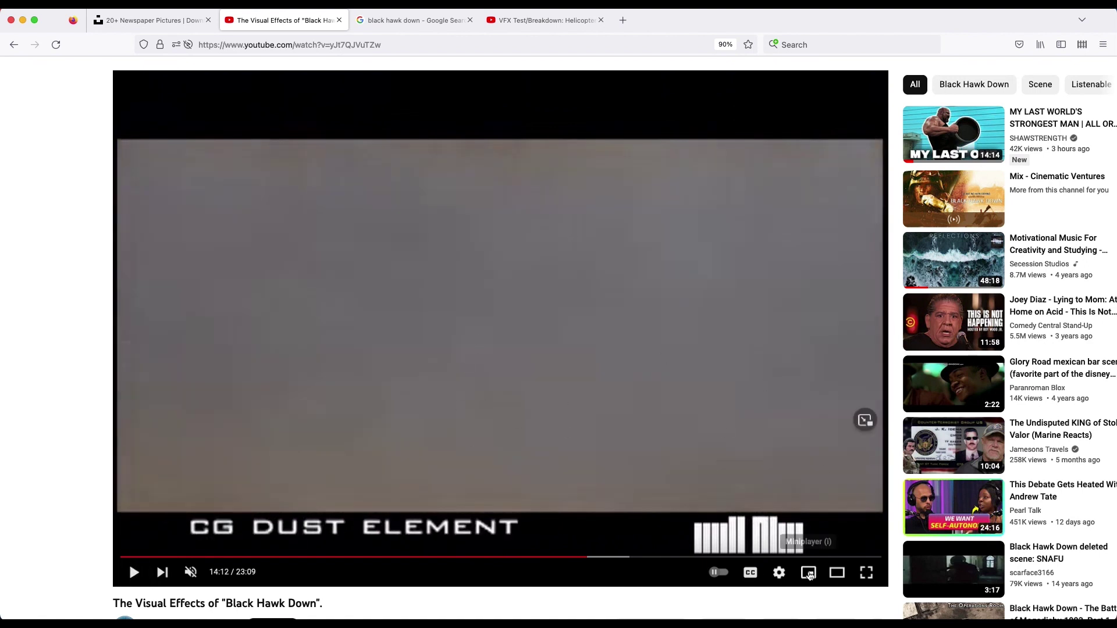
{"action": "left_click", "coordinate": [779, 573]}
{"action": "left_click", "coordinate": [128, 516]}
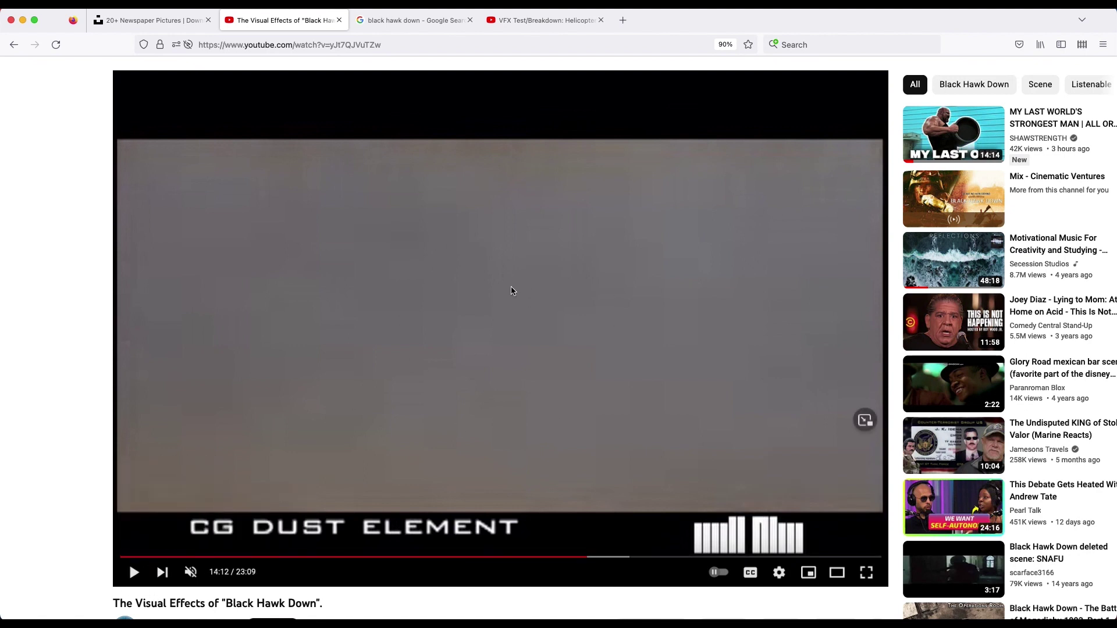
Step: Resume the Black Hawk Down effects video and pause it on the shot of helicopters over the crowded city
{"action": "left_click", "coordinate": [133, 573]}
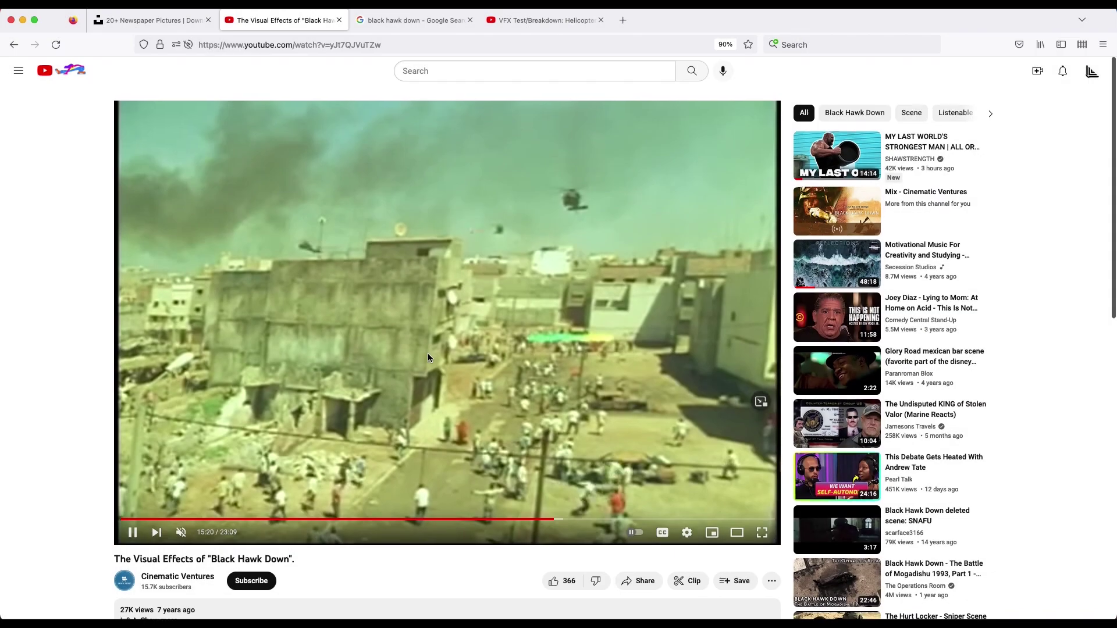
{"action": "scroll", "coordinate": [467, 257], "scroll_direction": "down", "scroll_amount": 1}
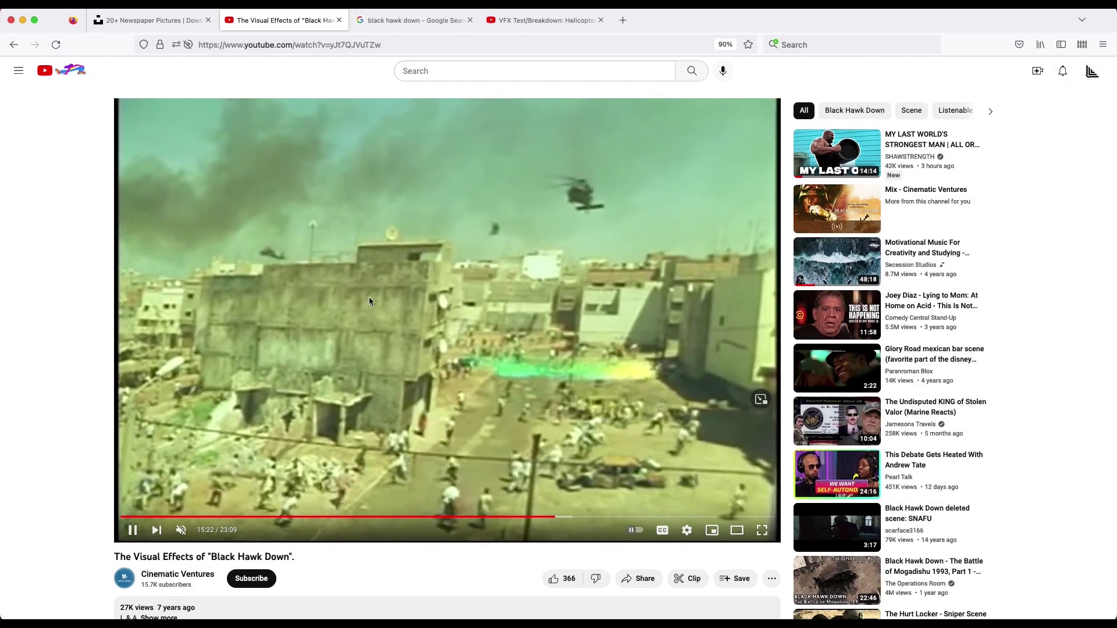
{"action": "left_click", "coordinate": [610, 246]}
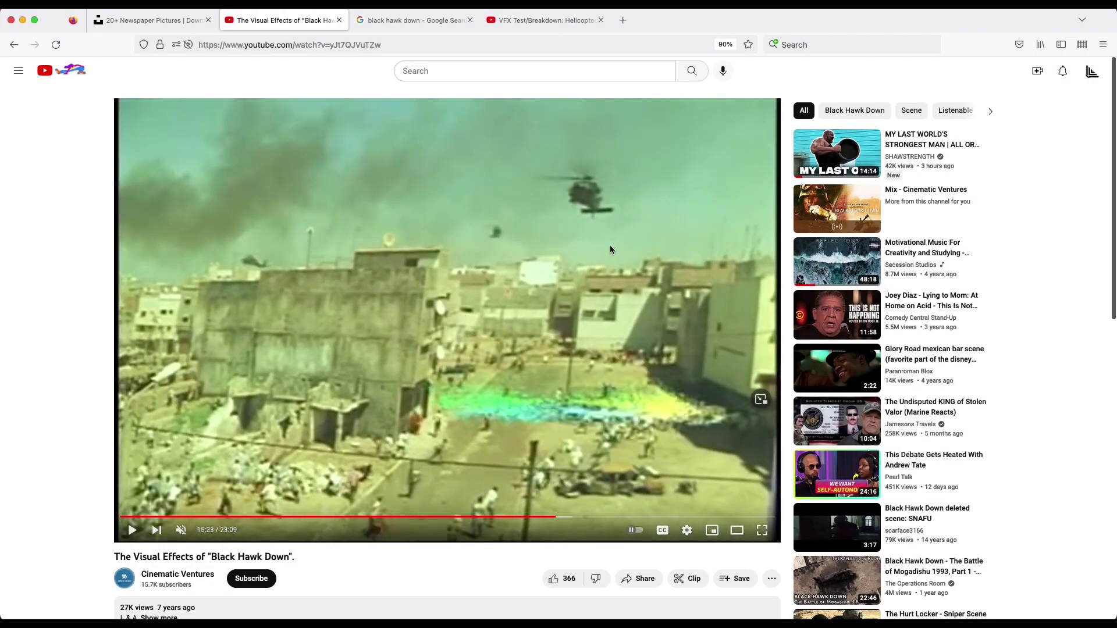
Step: Glance at the newspaper photo results, then switch to Blender and play back the paper debris vortex simulation to examine it
{"action": "left_click", "coordinate": [152, 21]}
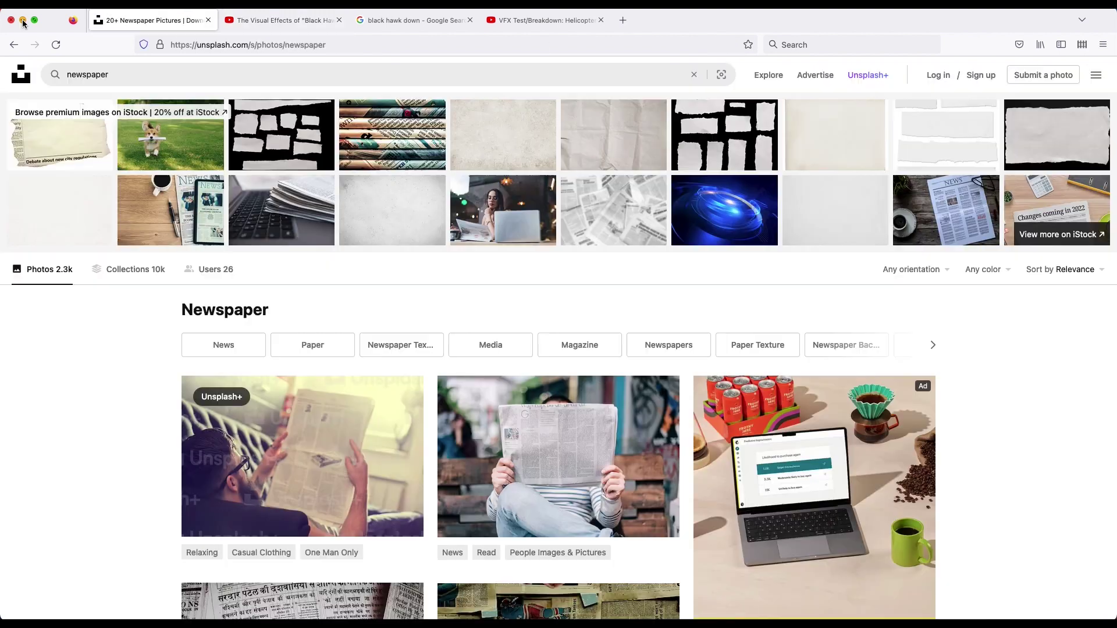
{"action": "left_click", "coordinate": [23, 21]}
{"action": "middle_click_drag", "start_coordinate": [590, 216], "coordinate": [732, 240]}
{"action": "left_click", "coordinate": [748, 240]}
{"action": "key", "text": "space"}
{"action": "scroll", "coordinate": [732, 241], "scroll_direction": "down", "scroll_amount": 3}
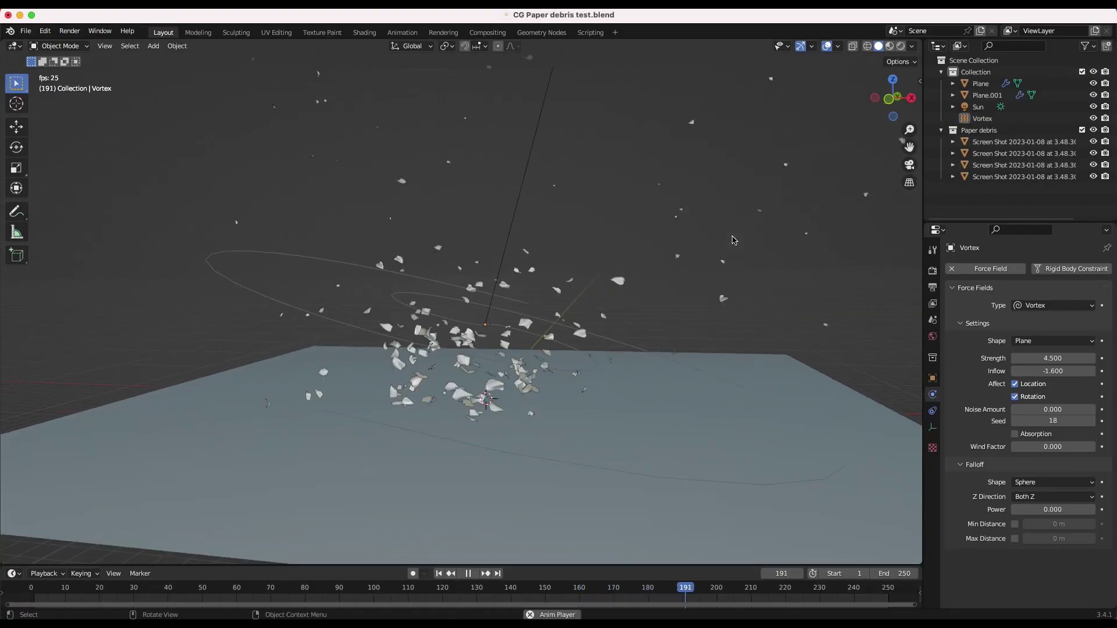
{"action": "scroll", "coordinate": [732, 240], "scroll_direction": "left", "scroll_amount": 8}
{"action": "key", "text": "space"}
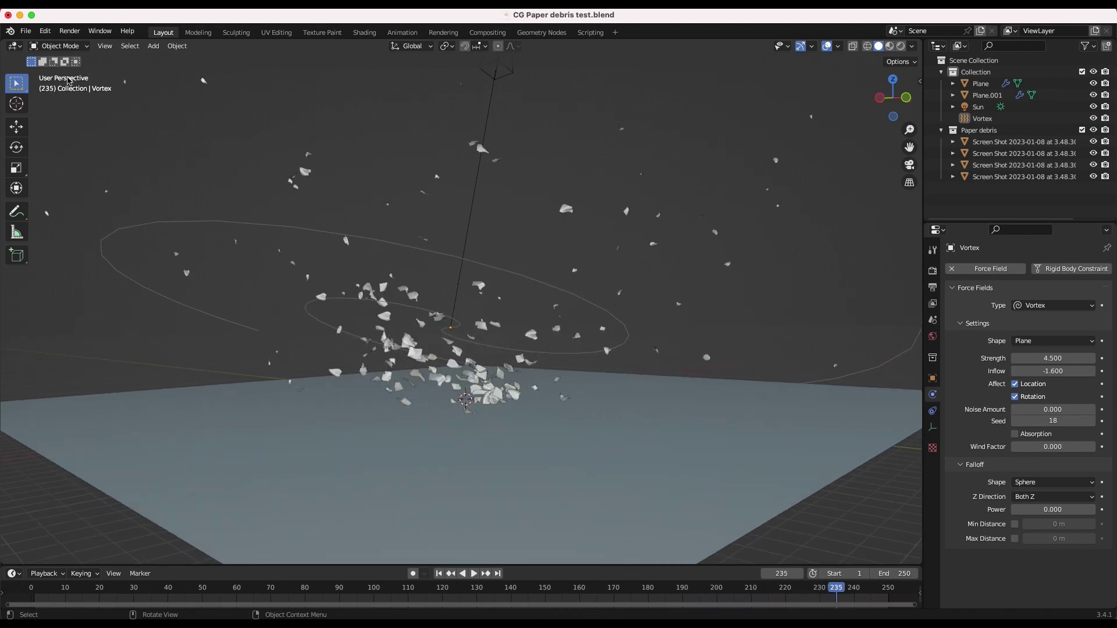
Step: Create a new file and delete the default camera, cube and light from the scene
{"action": "left_click", "coordinate": [31, 33]}
{"action": "left_click", "coordinate": [26, 33]}
{"action": "scroll", "coordinate": [445, 309], "scroll_direction": "left", "scroll_amount": 4}
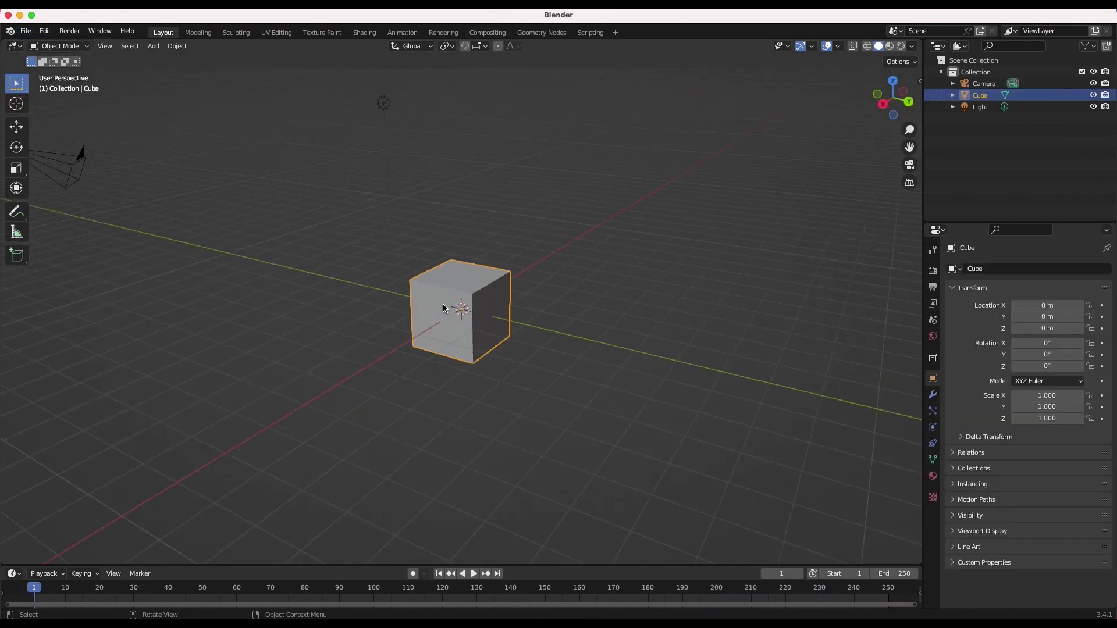
{"action": "scroll", "coordinate": [444, 308], "scroll_direction": "down", "scroll_amount": 3}
{"action": "middle_click_drag", "start_coordinate": [444, 308], "coordinate": [477, 297]}
{"action": "left_click_drag", "start_coordinate": [708, 90], "coordinate": [180, 372]}
{"action": "key", "text": "x"}
{"action": "left_click", "coordinate": [272, 343]}
Step: Add a plane mesh at the origin as the ground and scale it up uniformly to about 6.88
{"action": "scroll", "coordinate": [442, 230], "scroll_direction": "left", "scroll_amount": 5}
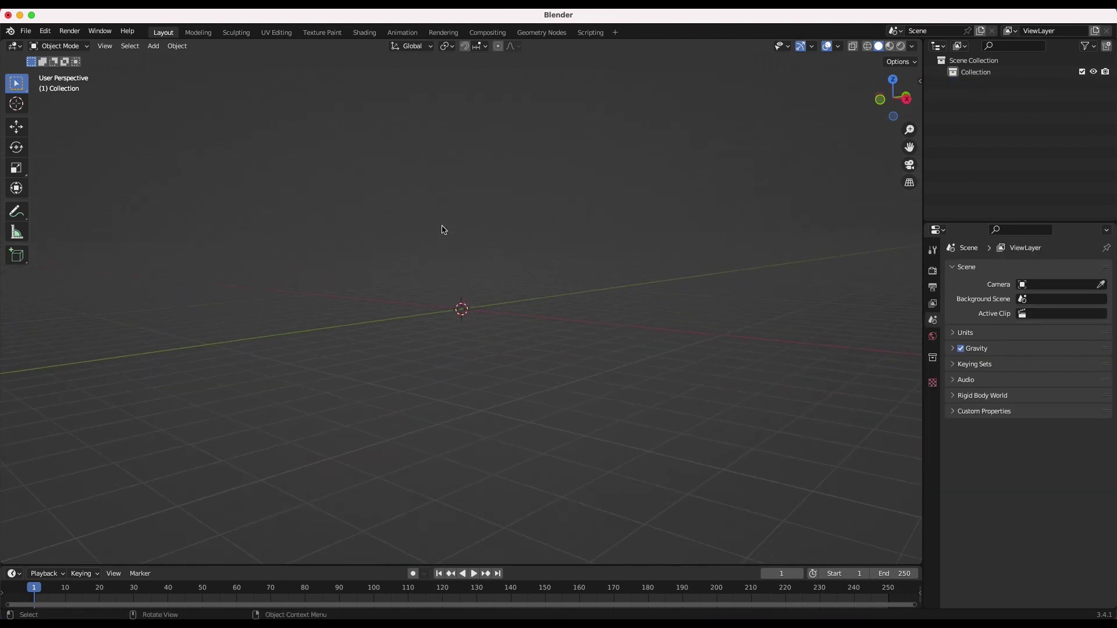
{"action": "scroll", "coordinate": [442, 230], "scroll_direction": "right", "scroll_amount": 4}
{"action": "scroll", "coordinate": [443, 230], "scroll_direction": "left", "scroll_amount": 5}
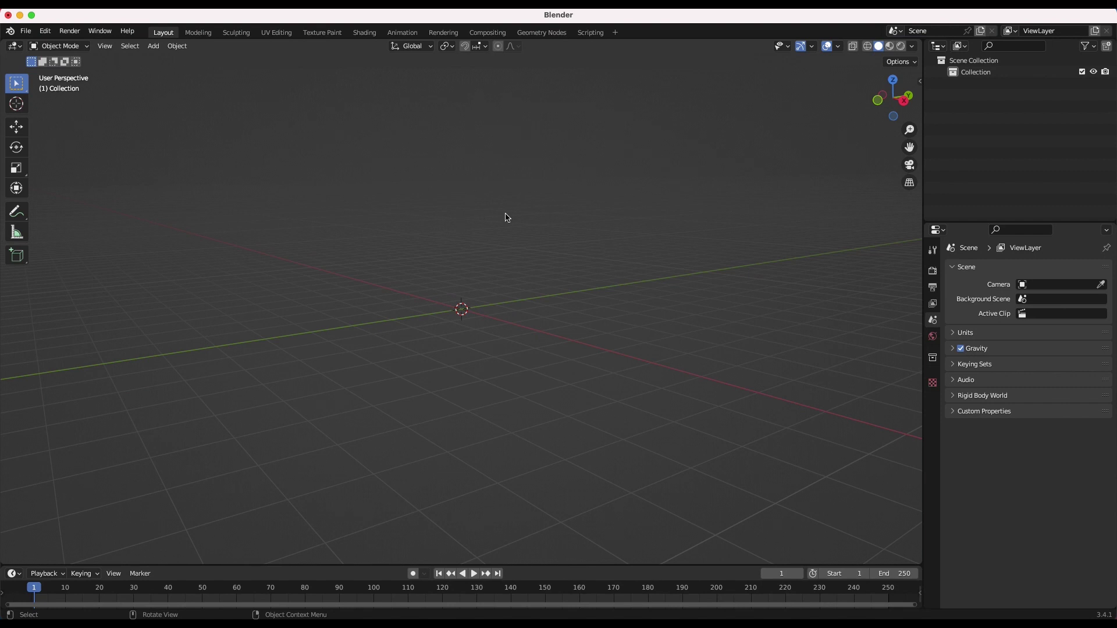
{"action": "scroll", "coordinate": [651, 347], "scroll_direction": "left", "scroll_amount": 5}
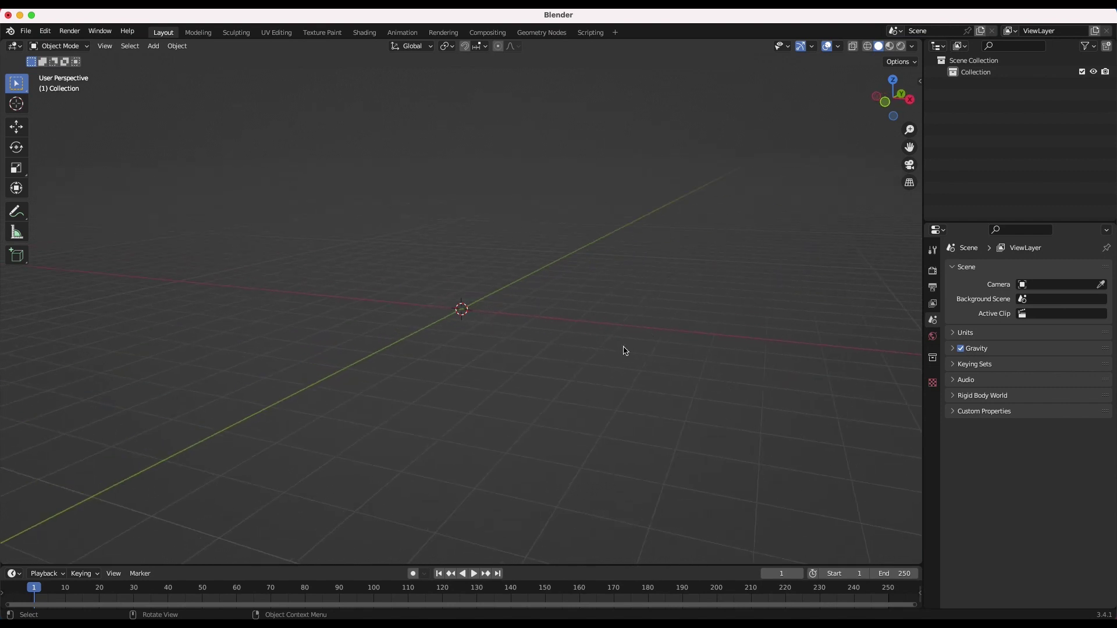
{"action": "key", "text": "shift+a"}
{"action": "mouse_move", "coordinate": [637, 289]}
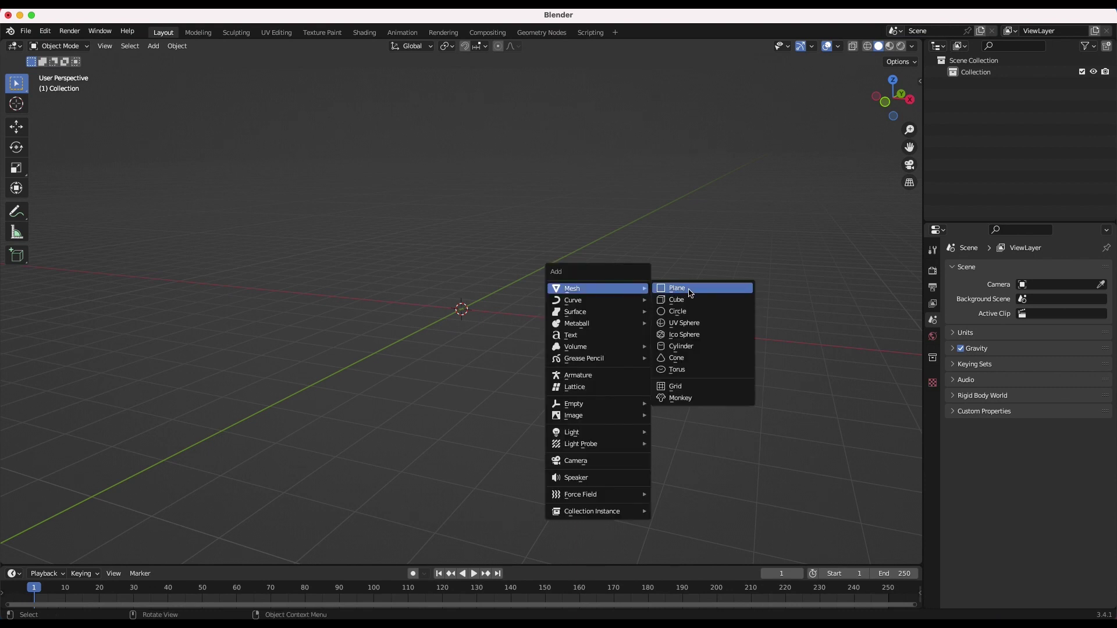
{"action": "left_click", "coordinate": [692, 294]}
{"action": "key", "text": "s"}
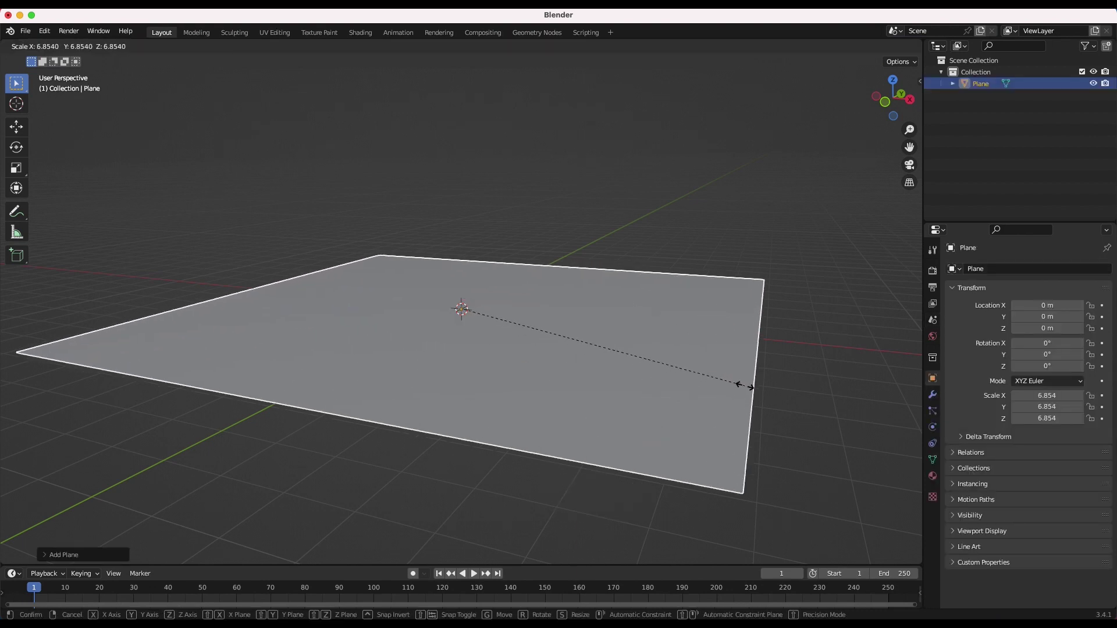
{"action": "left_click", "coordinate": [749, 389]}
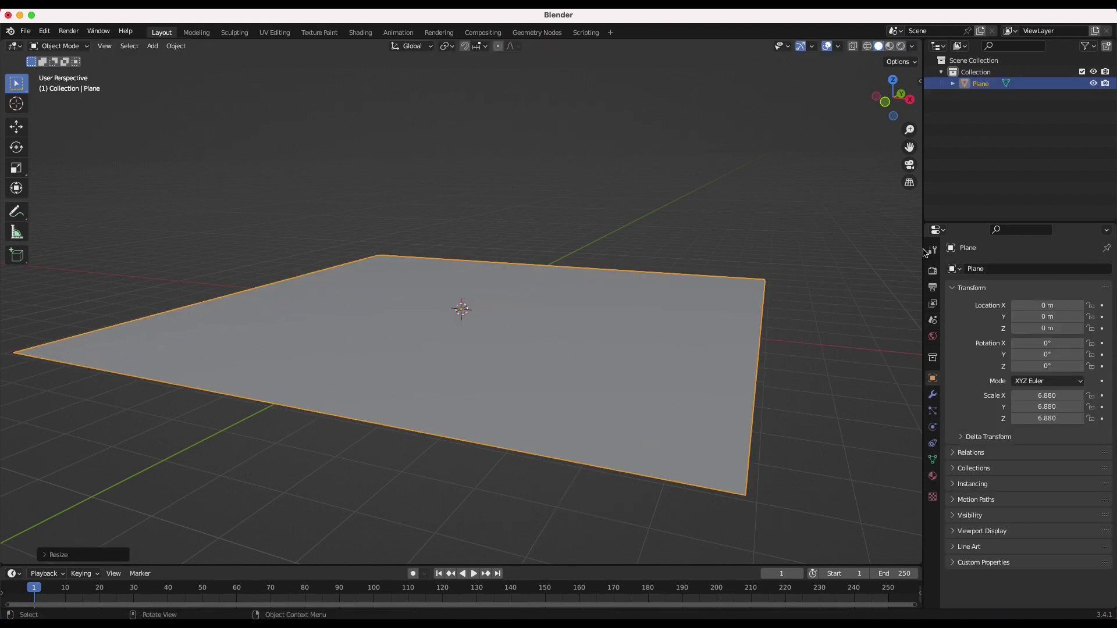
Step: Enable Collision physics on the large ground plane
{"action": "left_click", "coordinate": [935, 430]}
{"action": "left_click", "coordinate": [989, 284]}
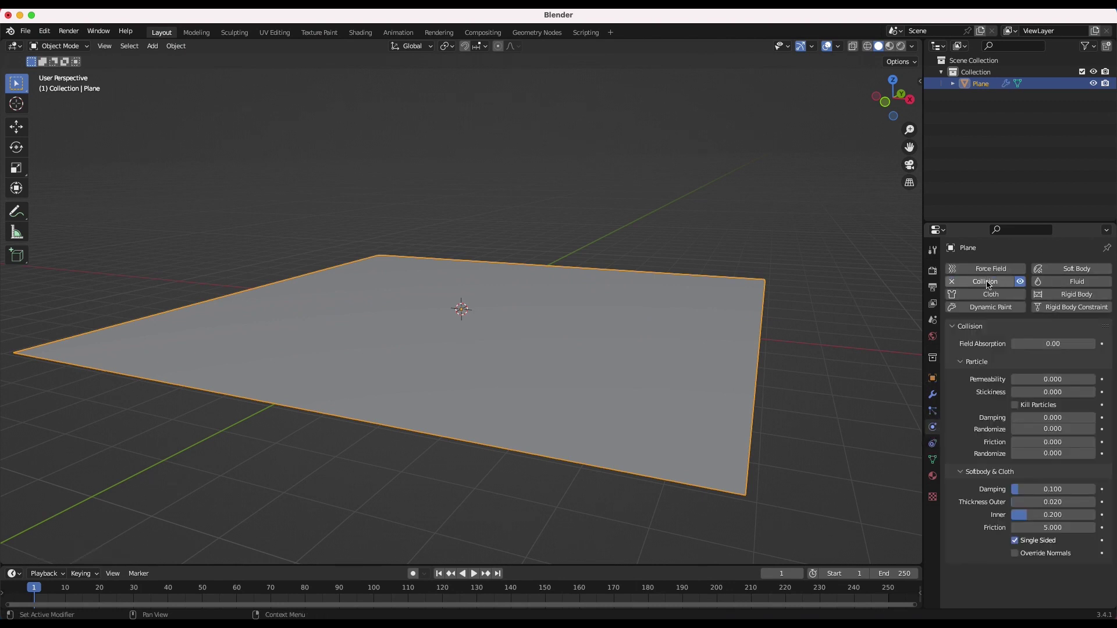
{"action": "middle_click_drag", "start_coordinate": [692, 276], "coordinate": [648, 305]}
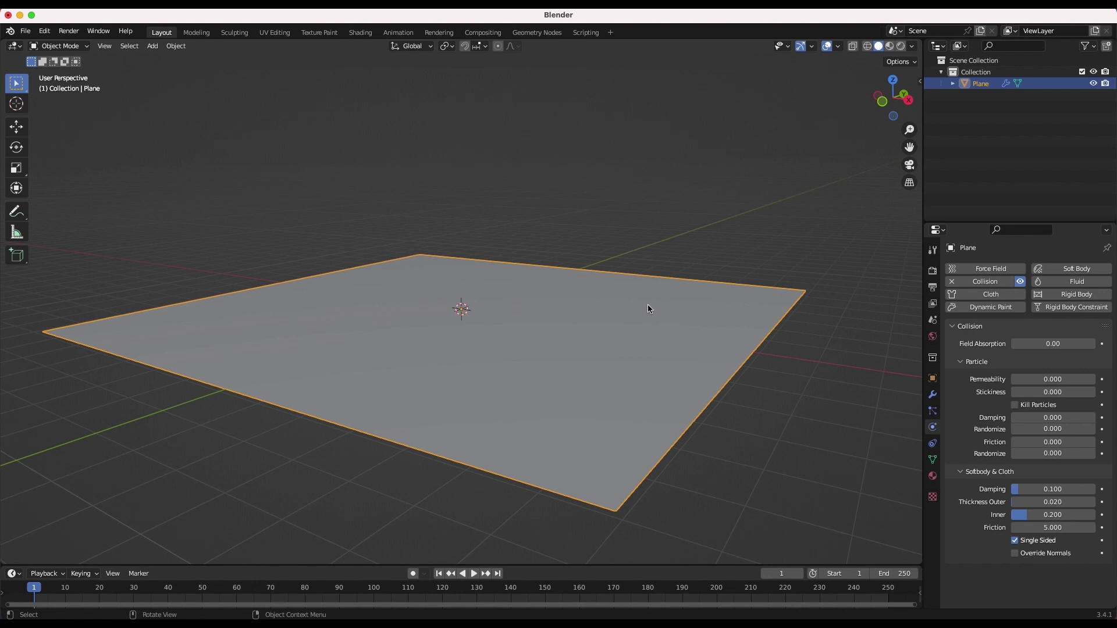
{"action": "middle_click_drag", "start_coordinate": [648, 305], "coordinate": [649, 307]}
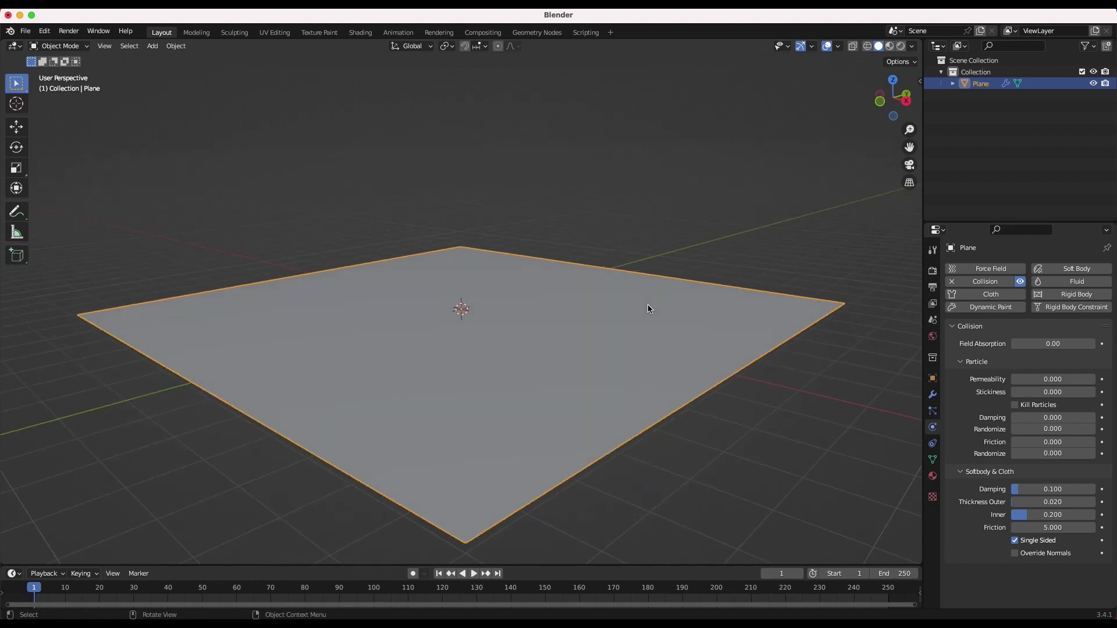
Step: Add a second, smaller plane and raise it along the Z axis above the centre of the ground plane
{"action": "key", "text": "shift+a"}
{"action": "mouse_move", "coordinate": [483, 276]}
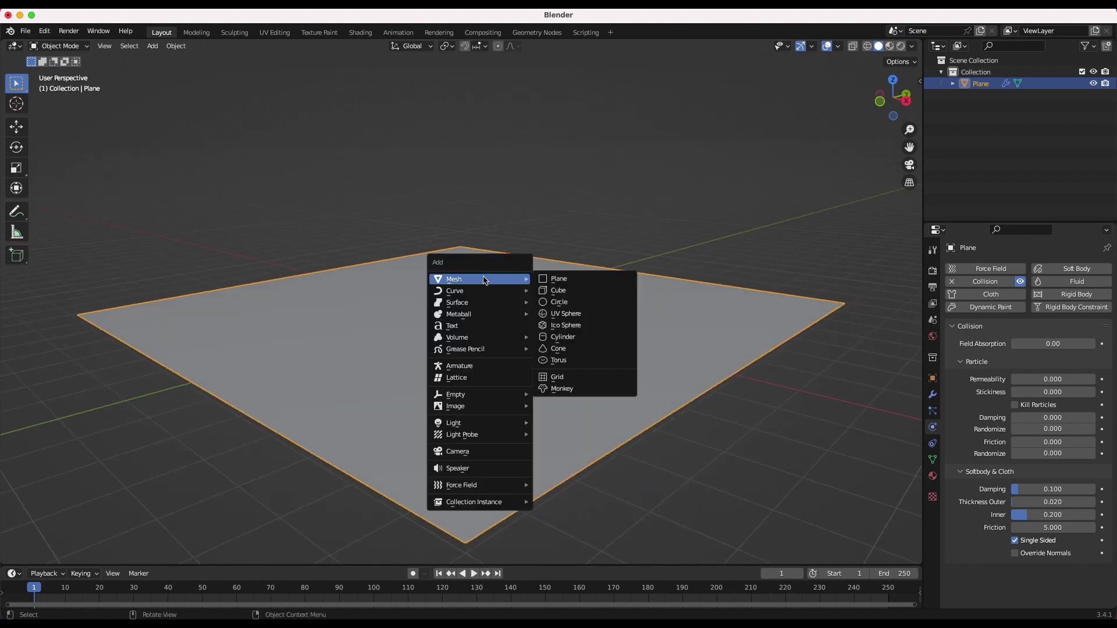
{"action": "left_click", "coordinate": [565, 279]}
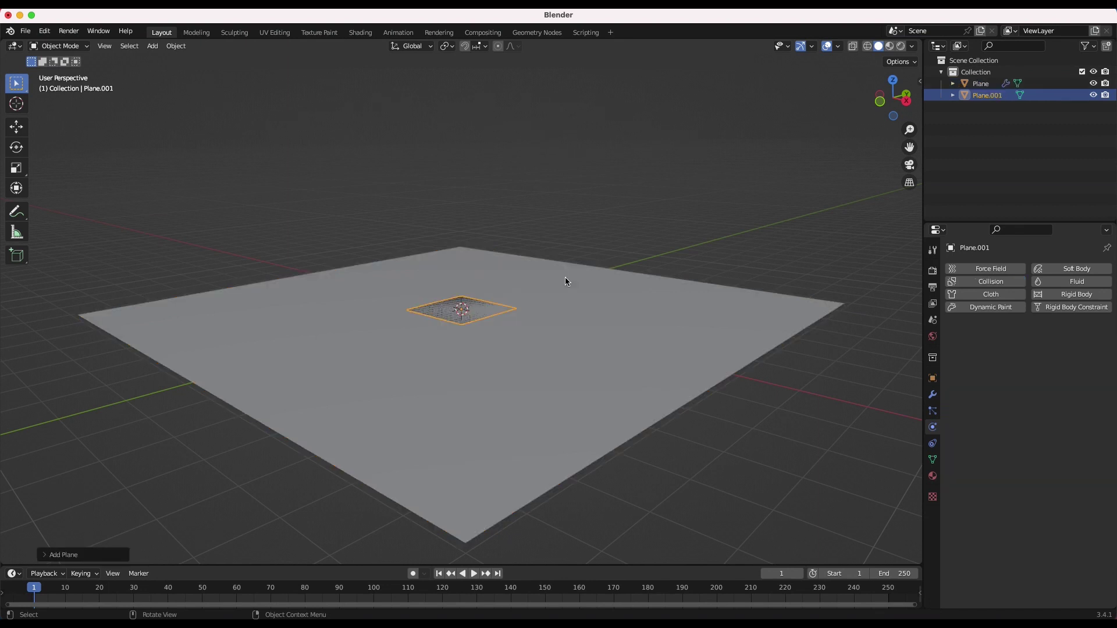
{"action": "key", "text": "g"}
{"action": "key", "text": "z"}
{"action": "left_click", "coordinate": [465, 318]}
{"action": "middle_click_drag", "start_coordinate": [465, 318], "coordinate": [465, 319]}
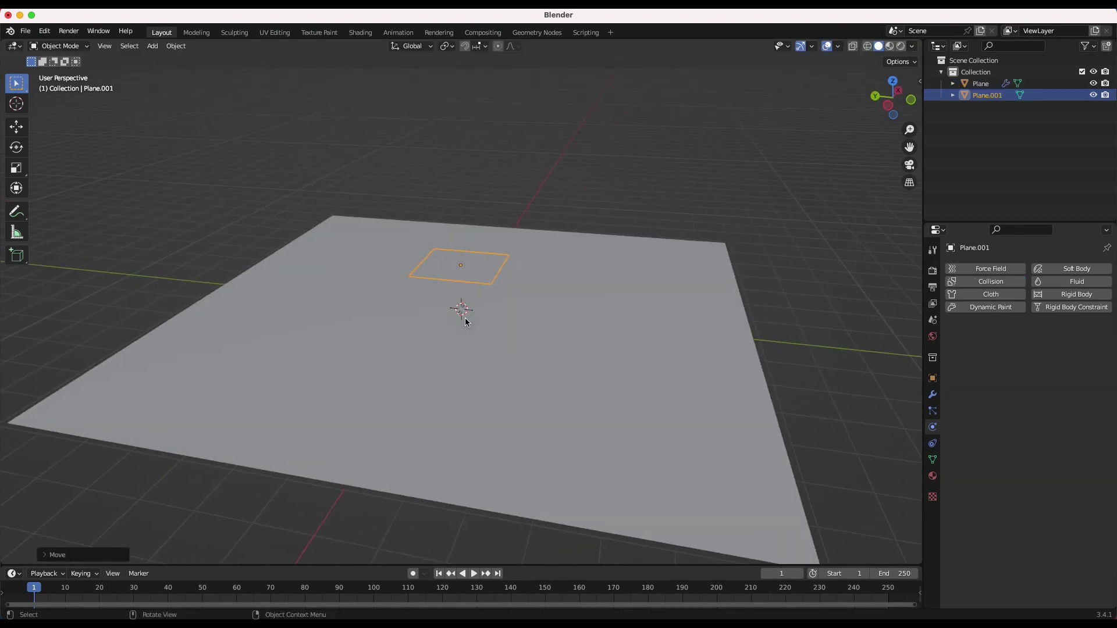
Step: Add an emitter particle system to the raised small plane and play the simulation
{"action": "middle_click_drag", "start_coordinate": [608, 312], "coordinate": [523, 320]}
{"action": "left_click", "coordinate": [933, 411]}
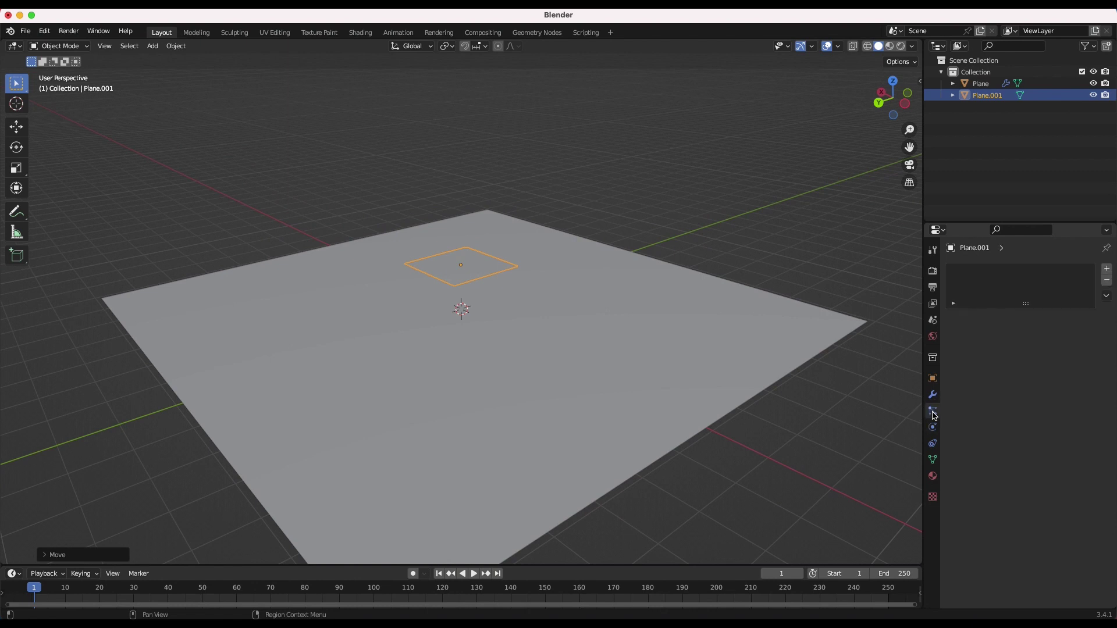
{"action": "left_click", "coordinate": [1107, 271]}
{"action": "middle_click_drag", "start_coordinate": [477, 273], "coordinate": [535, 243]}
{"action": "key", "text": "space"}
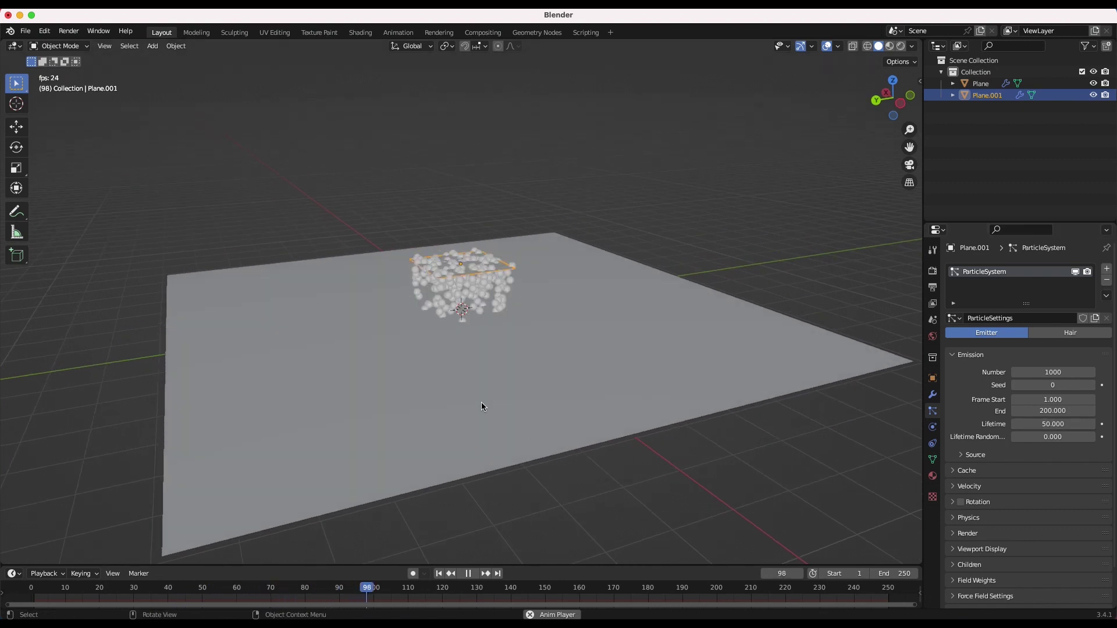
{"action": "key", "text": "space"}
{"action": "middle_click_drag", "start_coordinate": [483, 407], "coordinate": [469, 278]}
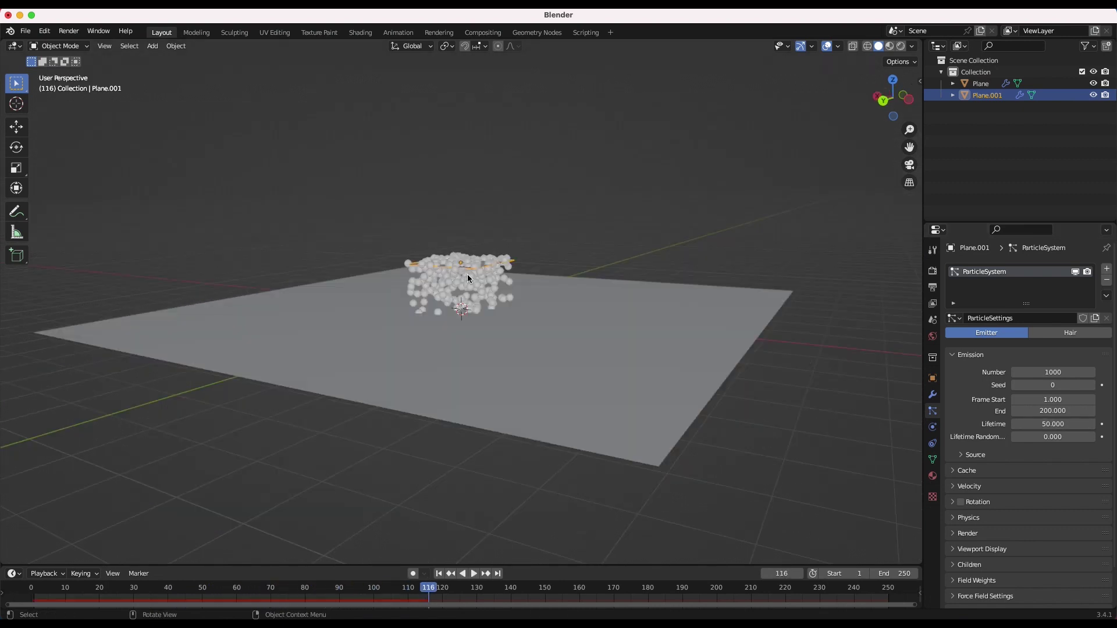
Step: Set the particle emission end frame to 1 and replay the simulation from the first frame
{"action": "left_click", "coordinate": [1048, 411]}
{"action": "type", "text": "1"}
{"action": "key", "text": "Return"}
{"action": "left_click", "coordinate": [438, 573]}
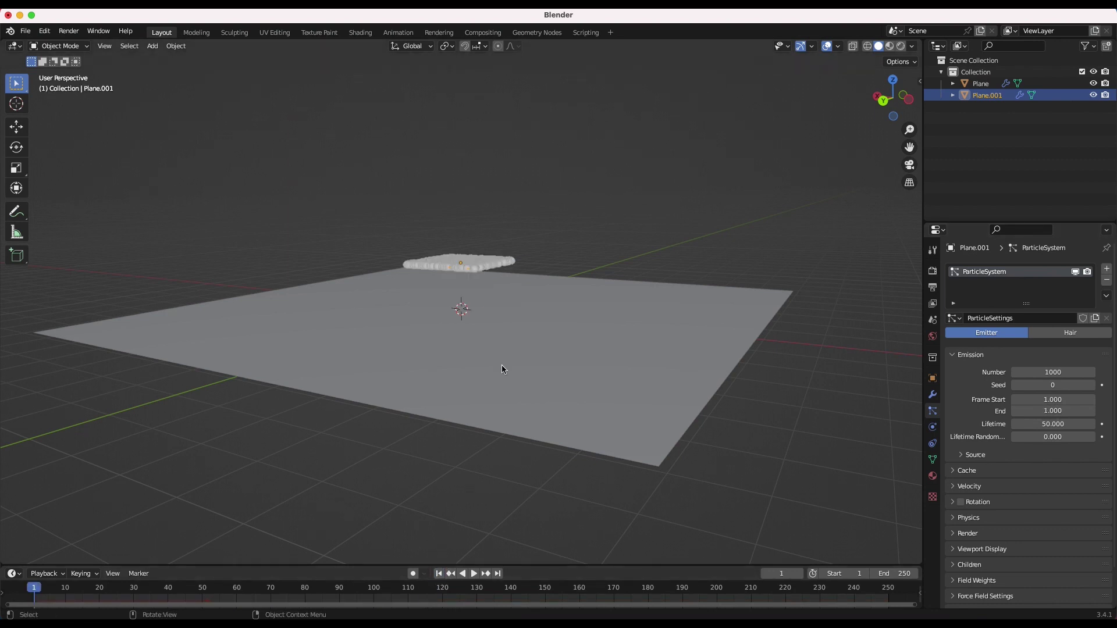
{"action": "key", "text": "space"}
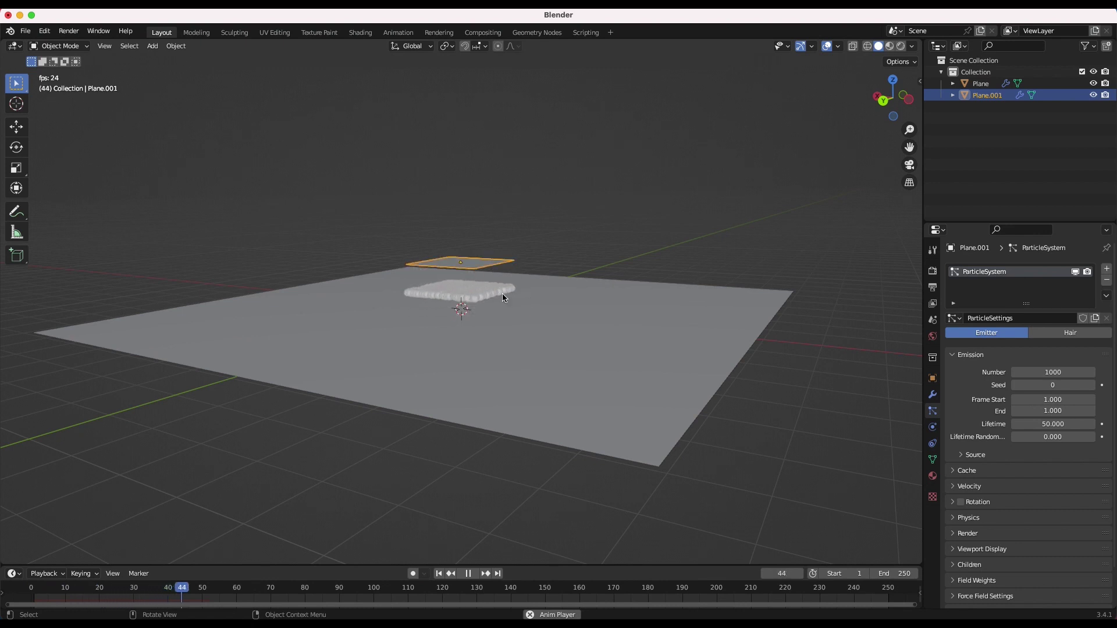
{"action": "scroll", "coordinate": [493, 295], "scroll_direction": "left", "scroll_amount": 5}
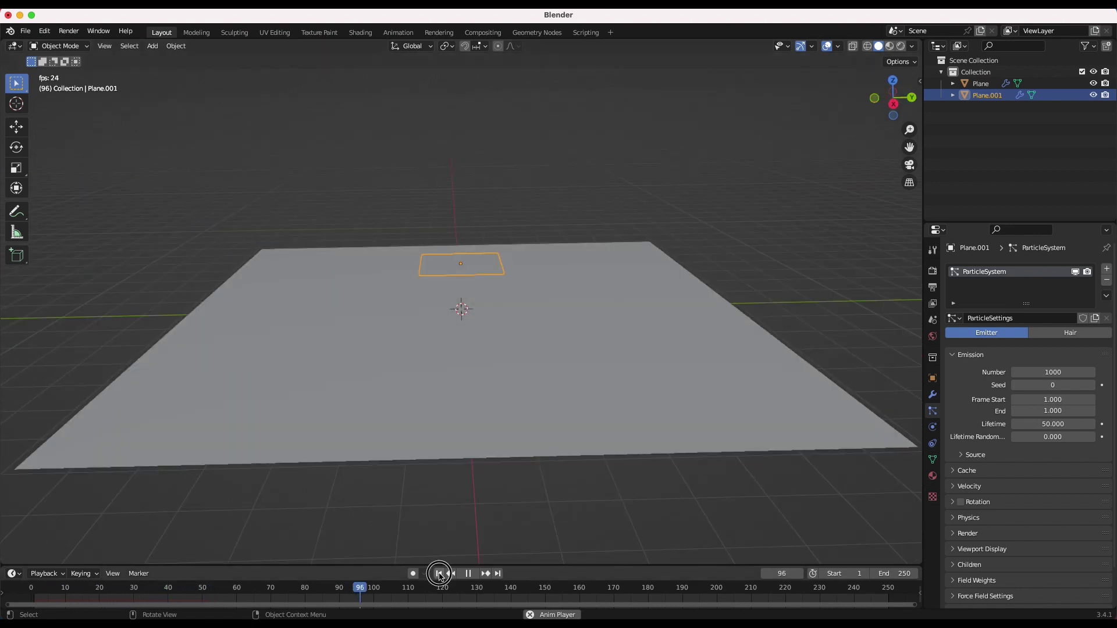
{"action": "left_click", "coordinate": [439, 573]}
{"action": "scroll", "coordinate": [541, 285], "scroll_direction": "left", "scroll_amount": 5}
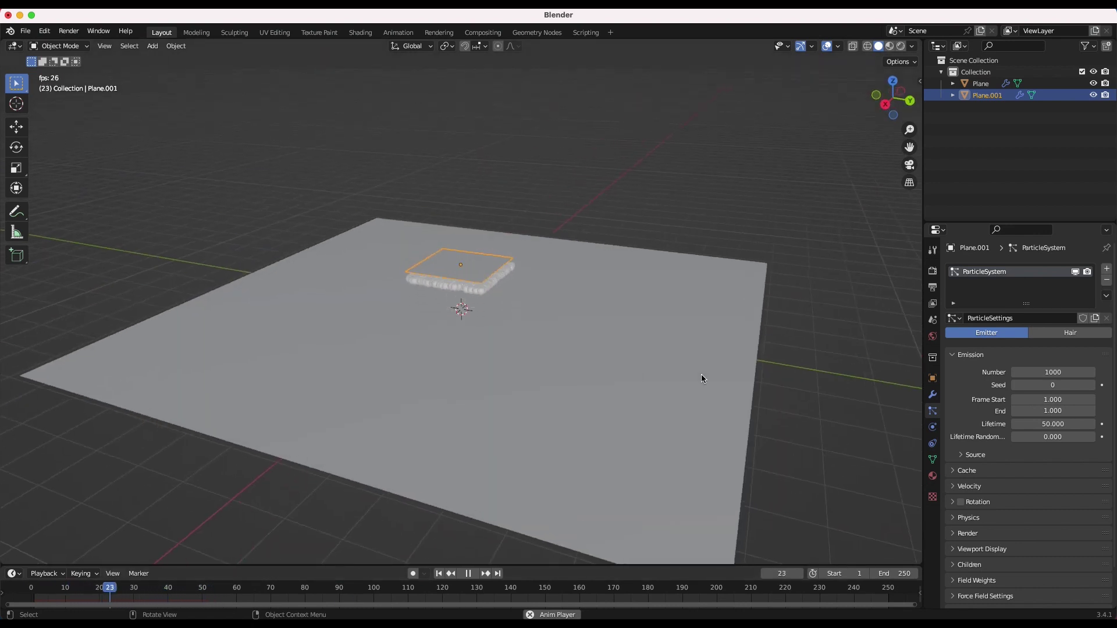
{"action": "key", "text": "space"}
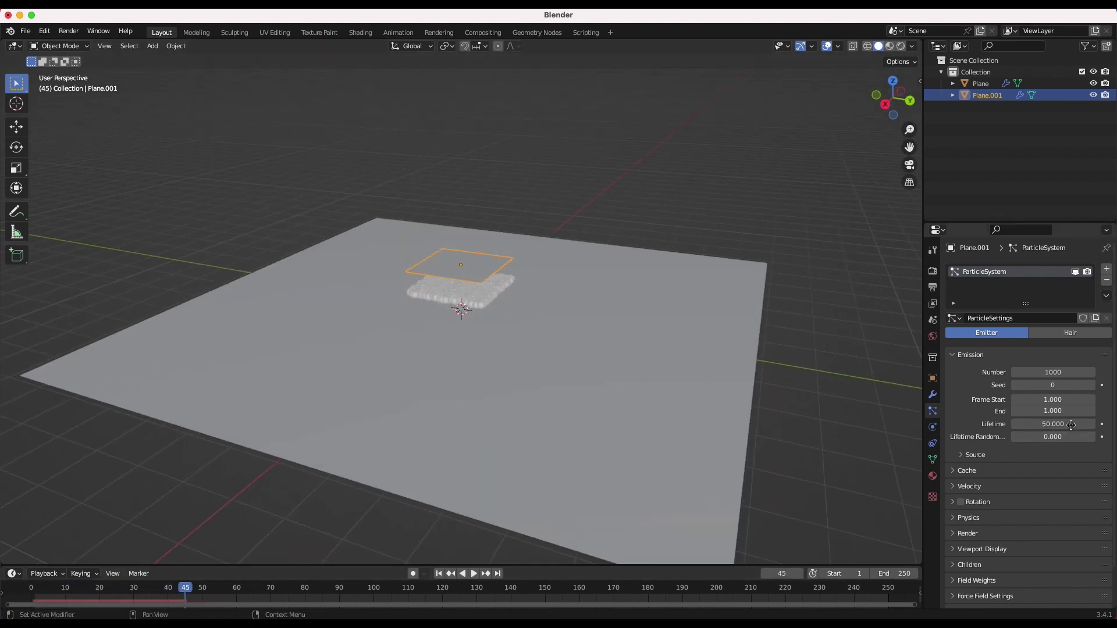
Step: Set the particle lifetime to 250 frames and replay the simulation from the start
{"action": "left_click", "coordinate": [1049, 424]}
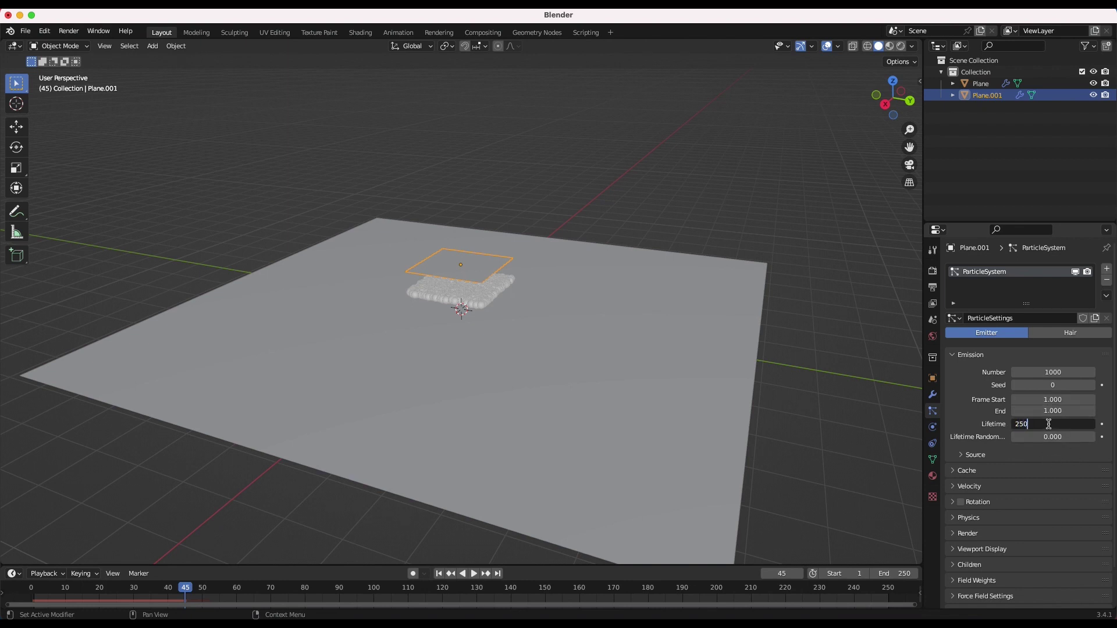
{"action": "type", "text": "250"}
{"action": "key", "text": "Return"}
{"action": "key", "text": "shift+Left"}
{"action": "key", "text": "space"}
{"action": "scroll", "coordinate": [596, 305], "scroll_direction": "left", "scroll_amount": 3}
{"action": "scroll", "coordinate": [597, 310], "scroll_direction": "left", "scroll_amount": 5}
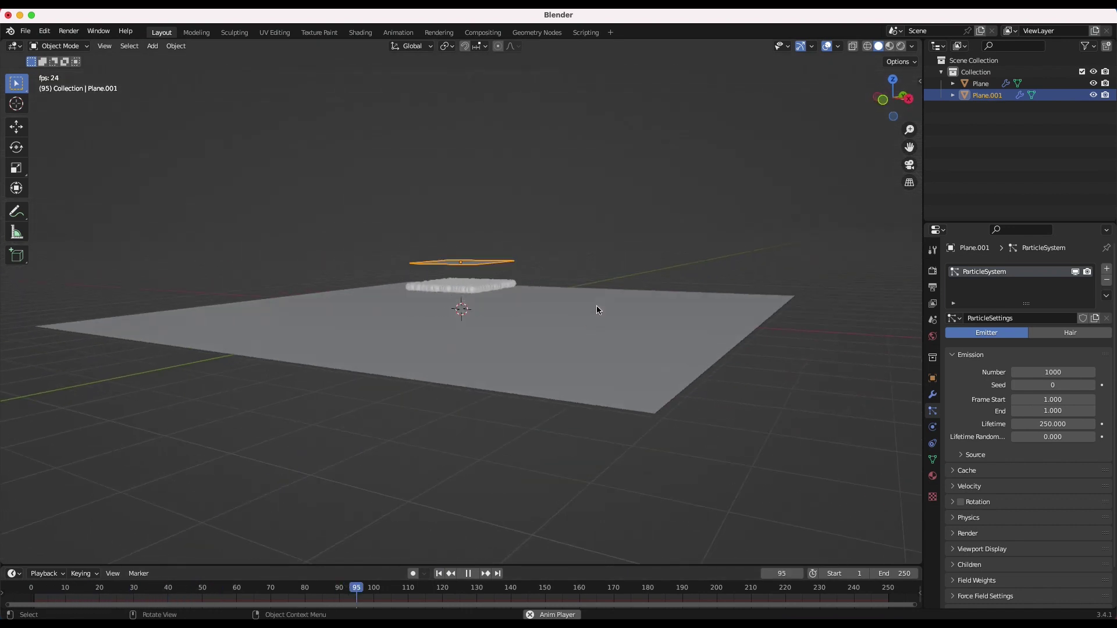
{"action": "key", "text": "space"}
Step: Set the particle number to 450 and lower the emitter plane slightly along the Z axis
{"action": "scroll", "coordinate": [460, 296], "scroll_direction": "right", "scroll_amount": 4}
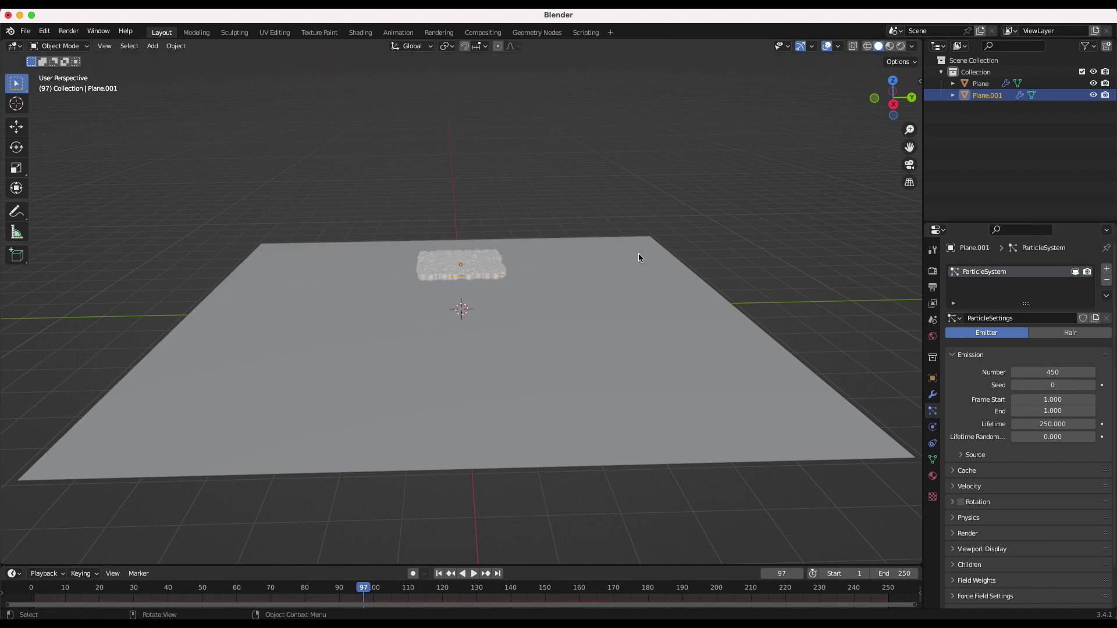
{"action": "key", "text": "Return"}
{"action": "scroll", "coordinate": [638, 255], "scroll_direction": "left", "scroll_amount": 10}
{"action": "key", "text": "g"}
{"action": "key", "text": "z"}
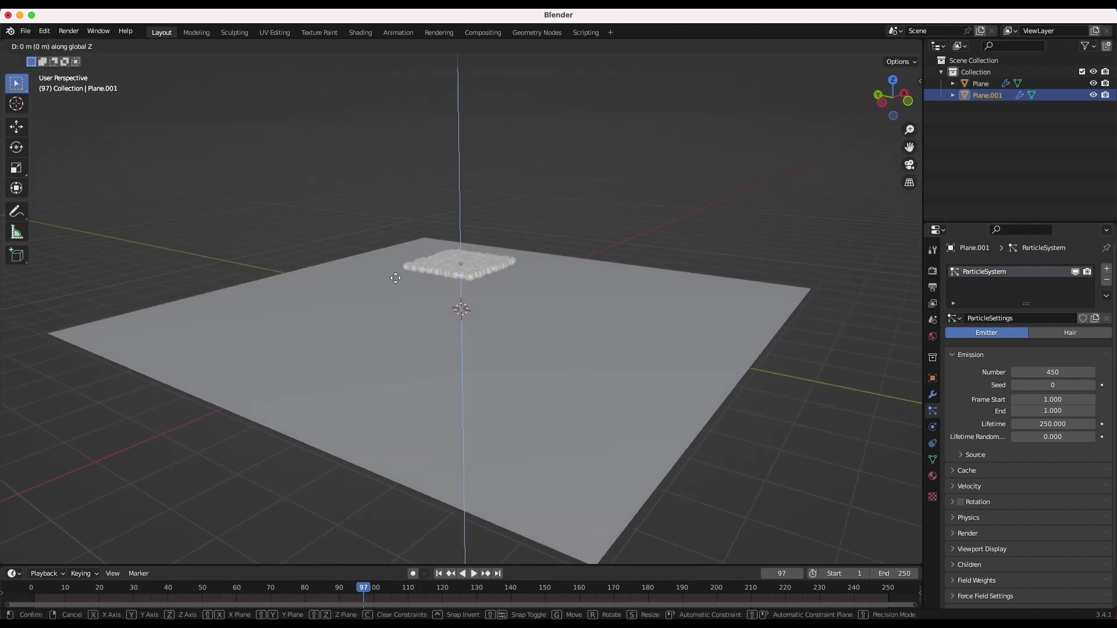
{"action": "left_click", "coordinate": [397, 288]}
{"action": "key", "text": "space"}
{"action": "middle_click_drag", "start_coordinate": [438, 366], "coordinate": [509, 337]}
{"action": "middle_click_drag", "start_coordinate": [612, 361], "coordinate": [611, 362]}
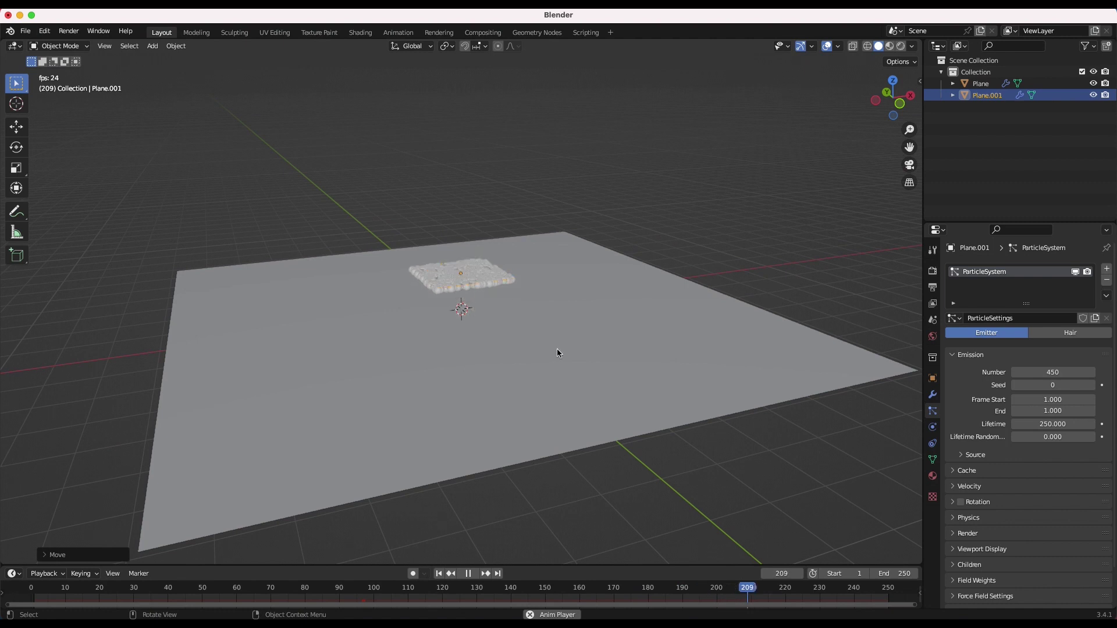
{"action": "middle_click_drag", "start_coordinate": [638, 326], "coordinate": [685, 299]}
Step: Set the ground plane's particle collision damping to 0.5 and play the simulation
{"action": "left_click", "coordinate": [533, 307]}
{"action": "key", "text": "space"}
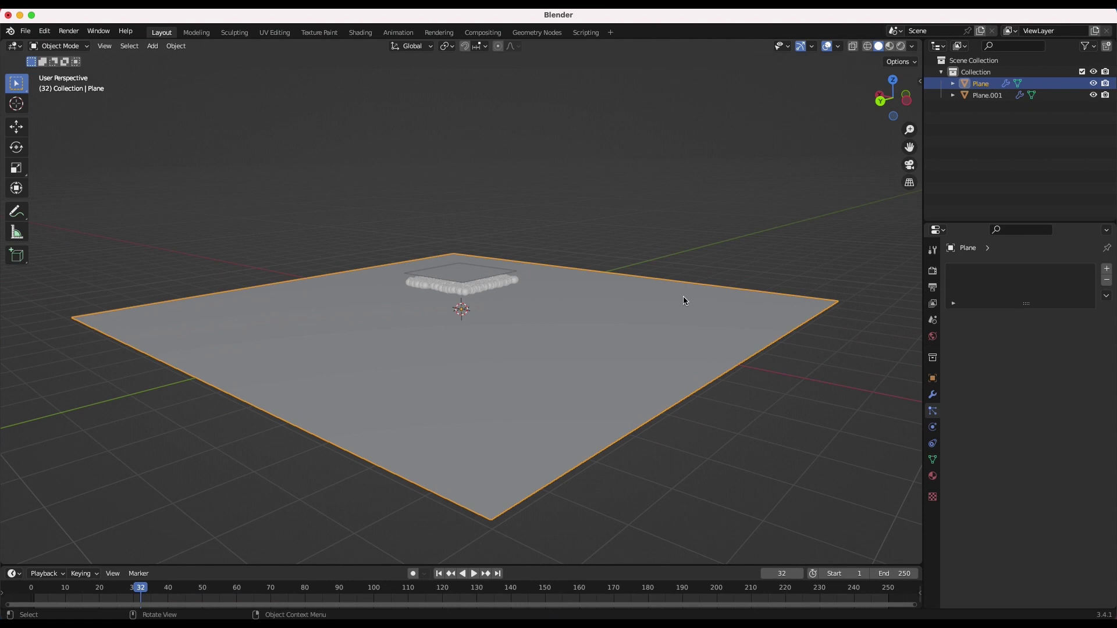
{"action": "left_click", "coordinate": [933, 428]}
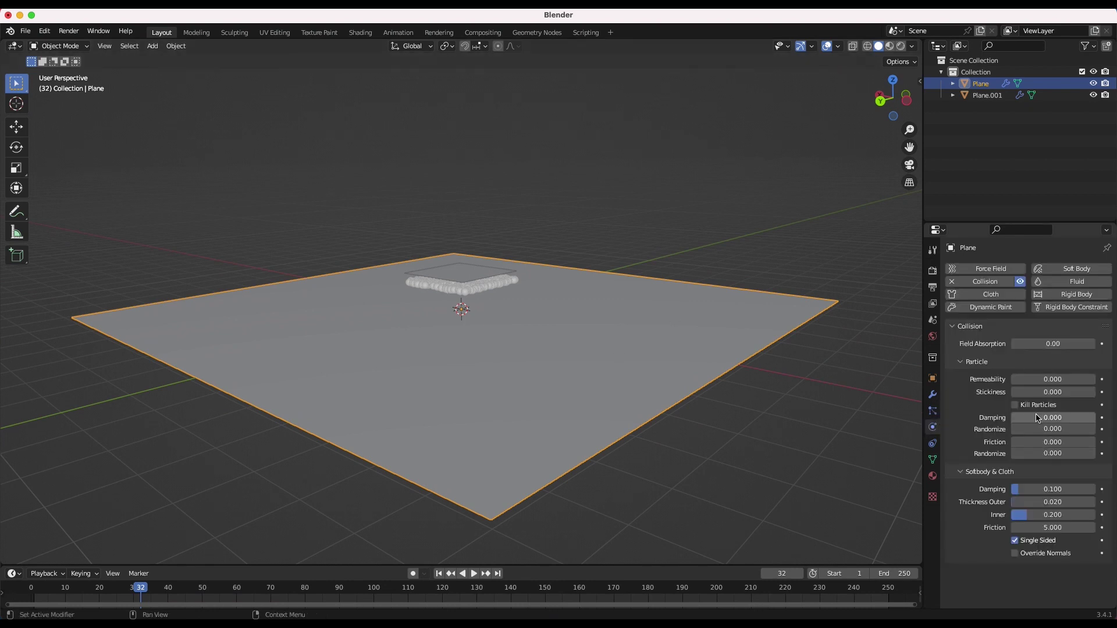
{"action": "left_click_drag", "start_coordinate": [1046, 421], "coordinate": [1046, 422]}
{"action": "key", "text": "space"}
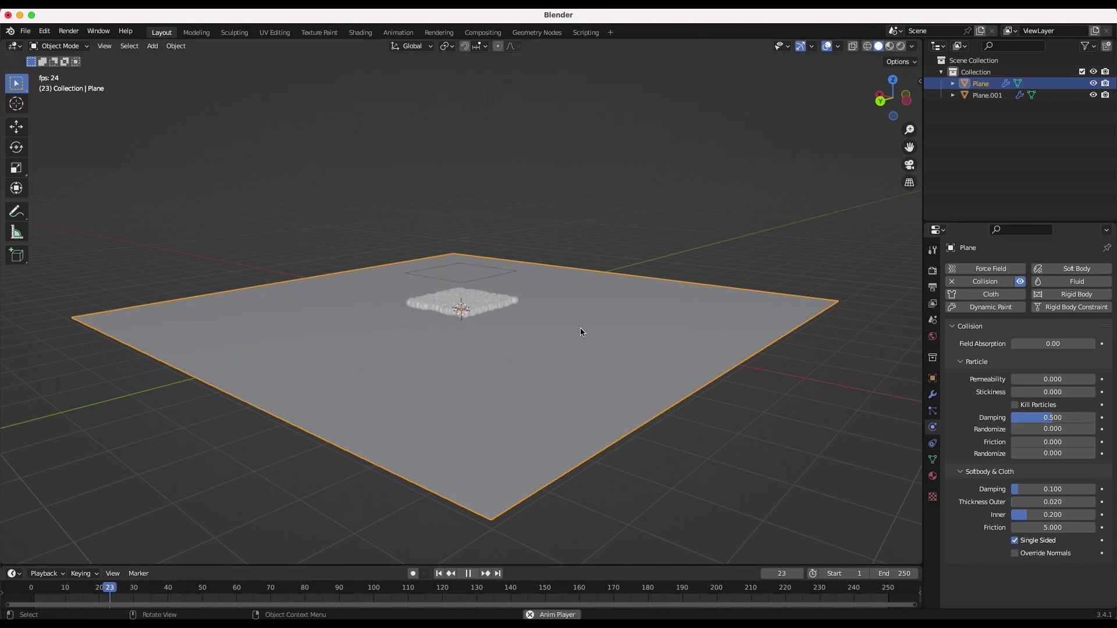
{"action": "key", "text": "space"}
Step: Reduce the ground plane's particle collision damping to 0.3 and replay the simulation from the start
{"action": "middle_click_drag", "start_coordinate": [581, 327], "coordinate": [617, 320]}
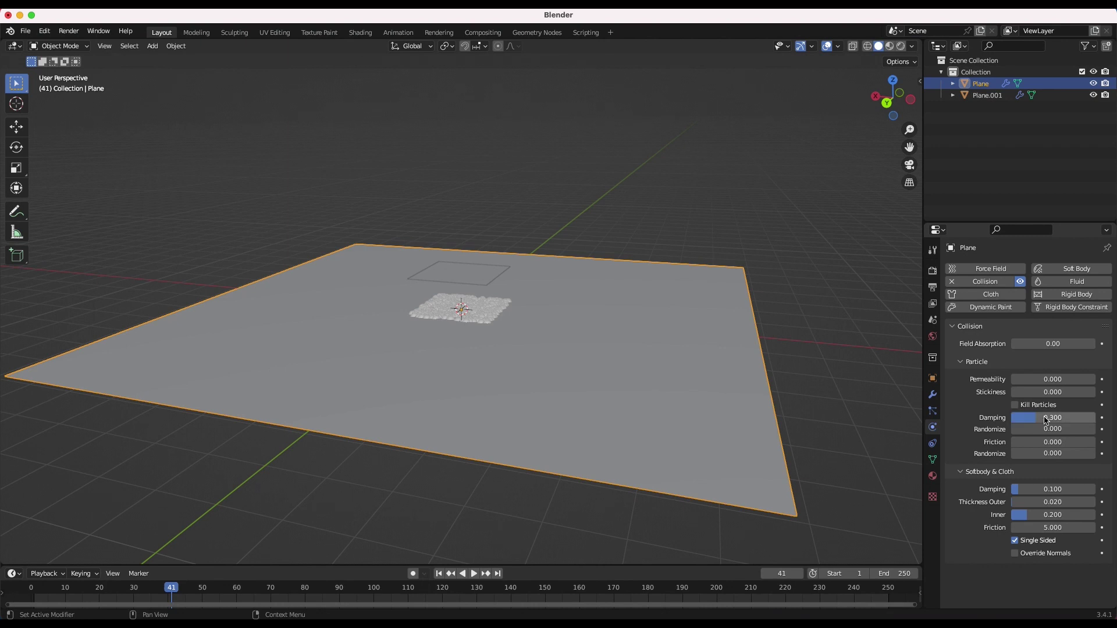
{"action": "key", "text": "shift+Left"}
{"action": "key", "text": "space"}
{"action": "middle_click_drag", "start_coordinate": [625, 517], "coordinate": [999, 357]}
{"action": "key", "text": "space"}
{"action": "middle_click_drag", "start_coordinate": [434, 339], "coordinate": [435, 338]}
Step: Scale up the emitter plane in two passes to spread the particles over a larger central area of the ground
{"action": "left_click", "coordinate": [455, 269]}
{"action": "key", "text": "s"}
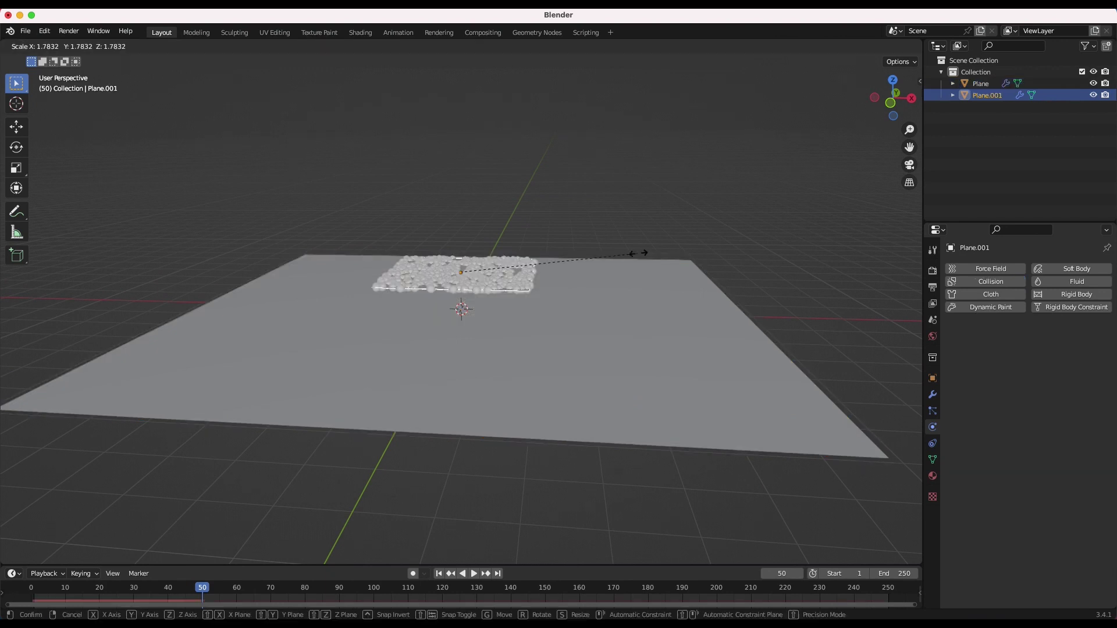
{"action": "left_click", "coordinate": [727, 263]}
{"action": "key", "text": "space"}
{"action": "middle_click_drag", "start_coordinate": [627, 278], "coordinate": [605, 287]}
{"action": "key", "text": "space"}
{"action": "middle_click_drag", "start_coordinate": [382, 340], "coordinate": [382, 348]}
{"action": "key", "text": "s"}
{"action": "left_click", "coordinate": [721, 251]}
Step: Lower the emitter plane along Z to just above the ground and play the simulation from the first frame
{"action": "middle_click_drag", "start_coordinate": [625, 275], "coordinate": [563, 265]}
{"action": "key", "text": "g"}
{"action": "key", "text": "z"}
{"action": "left_click", "coordinate": [561, 296]}
{"action": "left_click", "coordinate": [438, 574]}
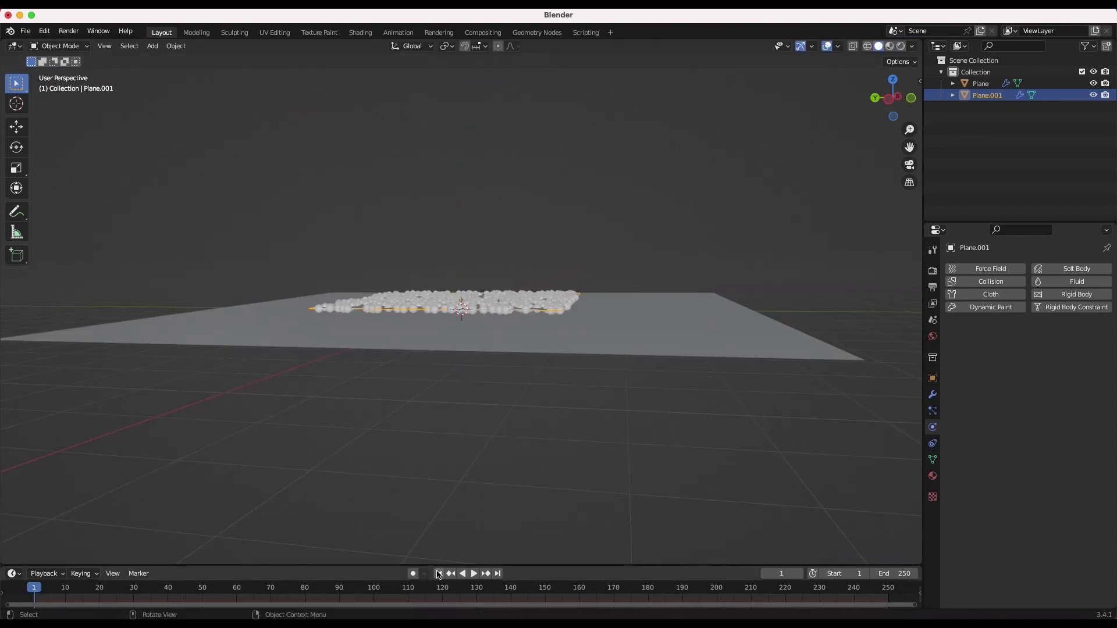
{"action": "key", "text": "space"}
{"action": "scroll", "coordinate": [606, 464], "scroll_direction": "up", "scroll_amount": 10}
{"action": "scroll", "coordinate": [606, 464], "scroll_direction": "left", "scroll_amount": 8}
{"action": "scroll", "coordinate": [621, 374], "scroll_direction": "left", "scroll_amount": 3, "text": "shift"}
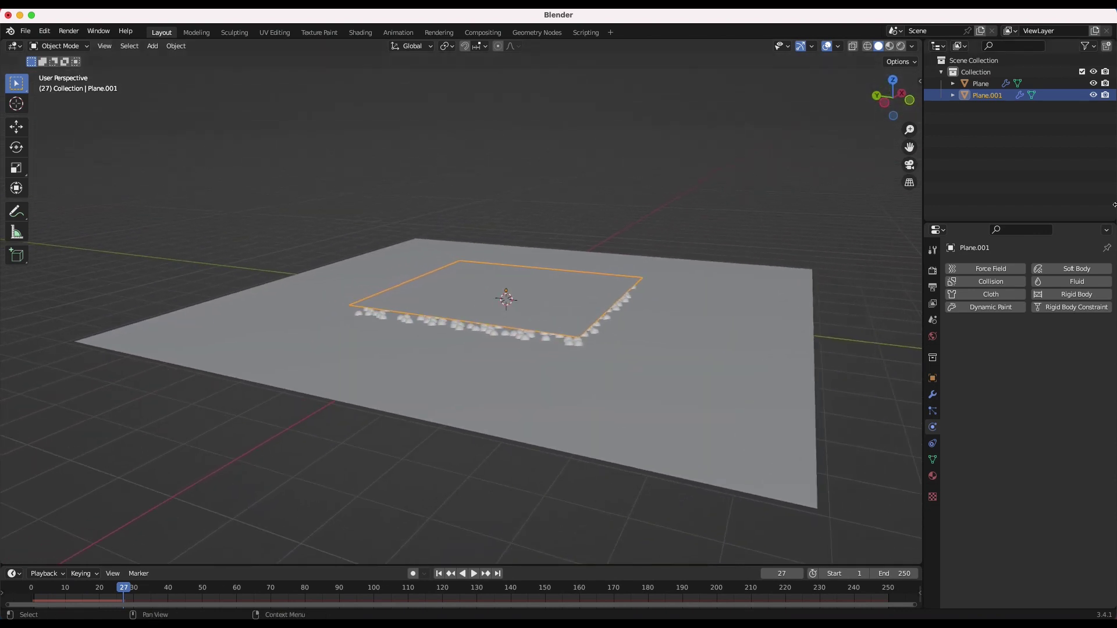
Step: Hide the emitter plane in both the particle system's render settings and its viewport display, leaving only the particles
{"action": "left_click", "coordinate": [933, 412]}
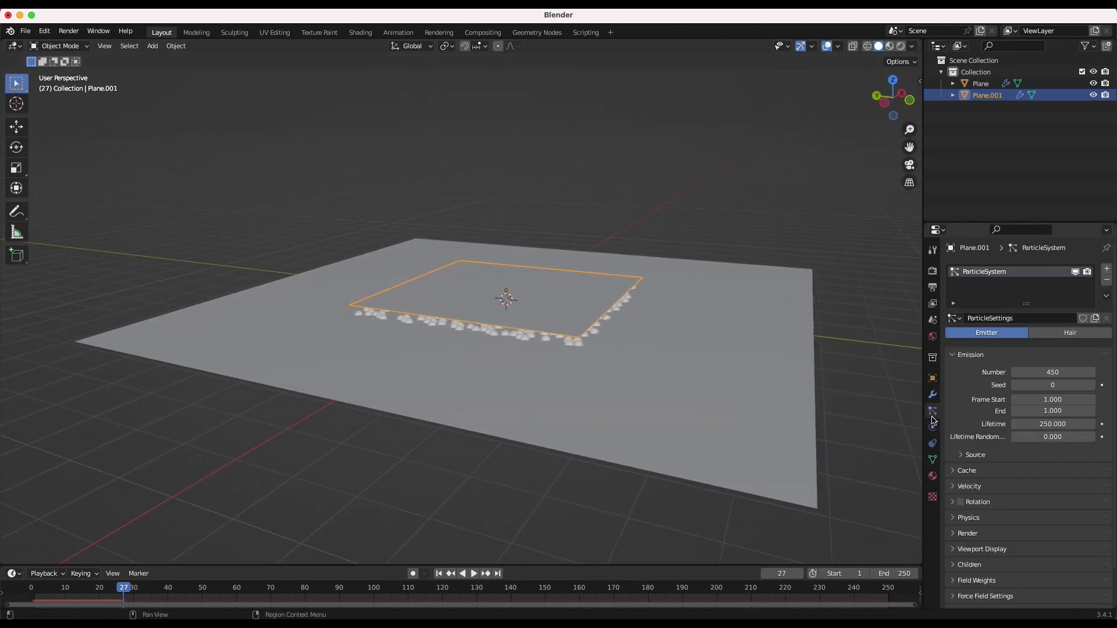
{"action": "scroll", "coordinate": [963, 557], "scroll_direction": "down", "scroll_amount": 2}
{"action": "left_click", "coordinate": [956, 492]}
{"action": "scroll", "coordinate": [1010, 453], "scroll_direction": "down", "scroll_amount": 5}
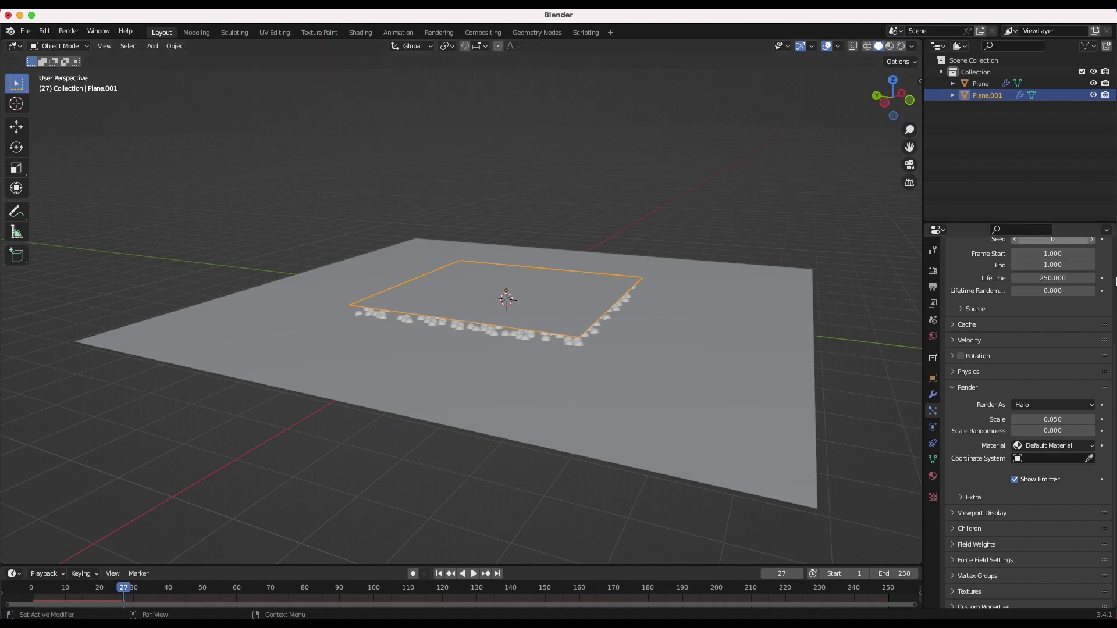
{"action": "left_click", "coordinate": [1015, 481]}
{"action": "left_click", "coordinate": [954, 514]}
{"action": "scroll", "coordinate": [955, 517], "scroll_direction": "down", "scroll_amount": 5}
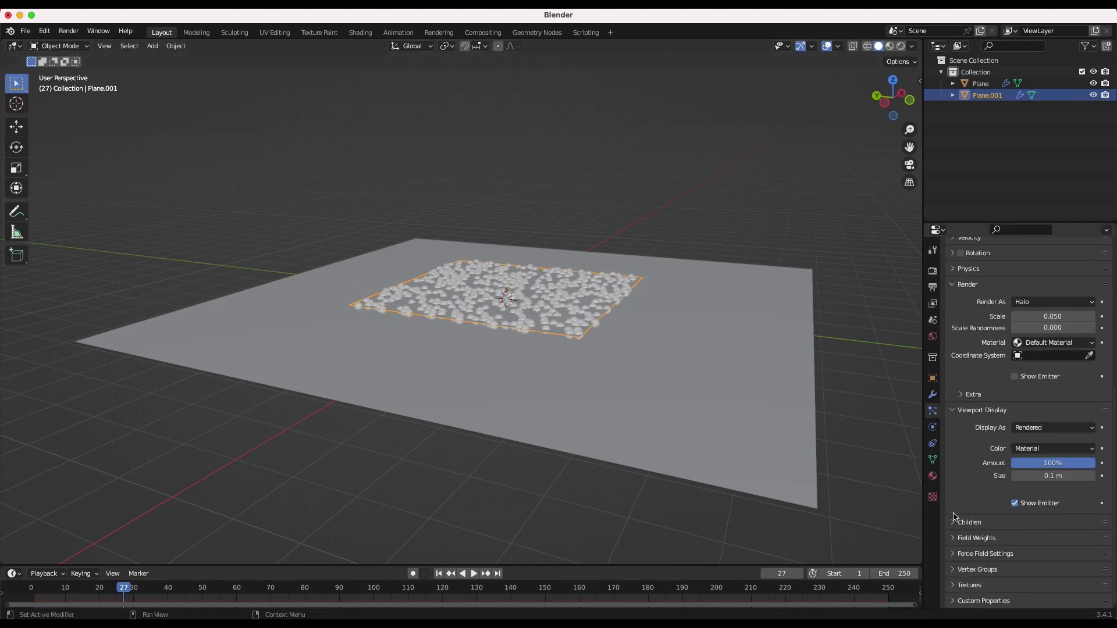
{"action": "left_click", "coordinate": [1016, 504]}
{"action": "left_click", "coordinate": [732, 224]}
{"action": "middle_click_drag", "start_coordinate": [417, 251], "coordinate": [620, 226]}
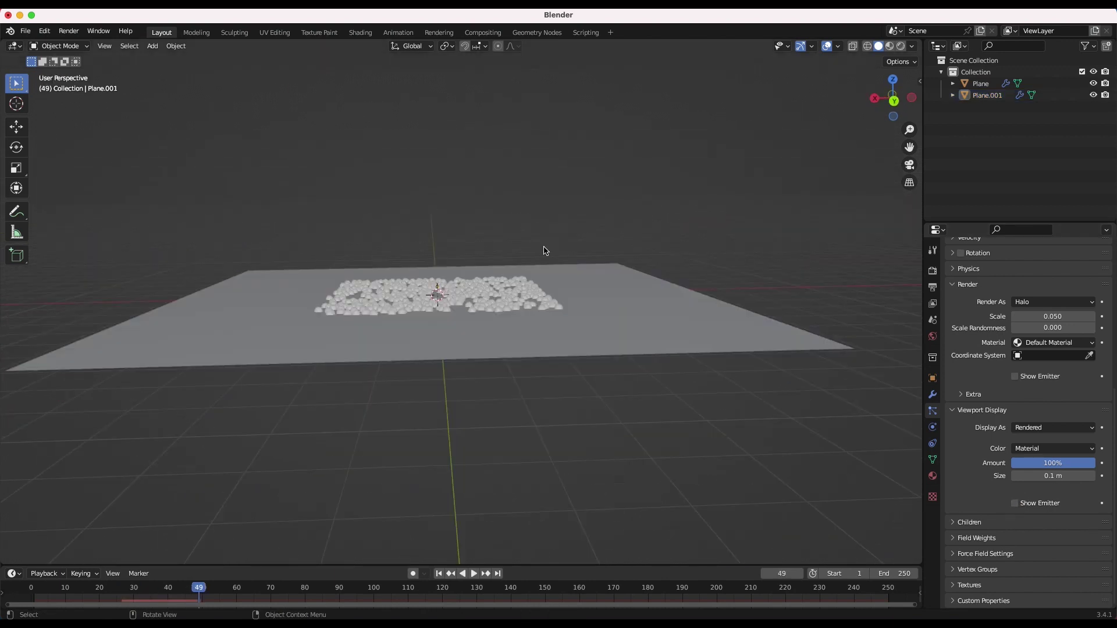
{"action": "scroll", "coordinate": [546, 251], "scroll_direction": "left", "scroll_amount": 10}
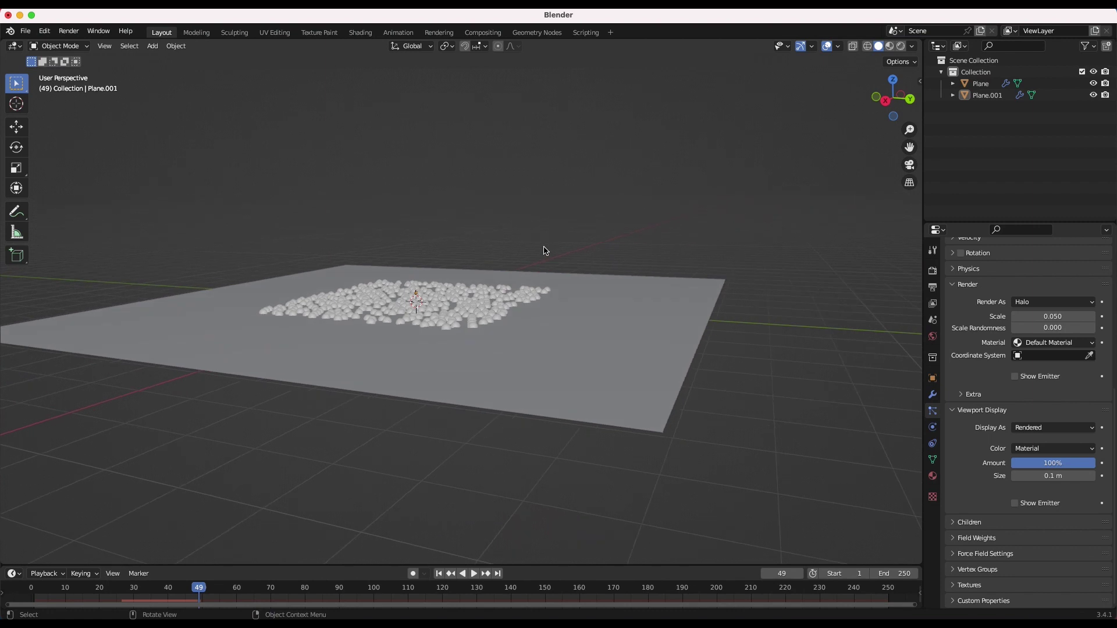
{"action": "scroll", "coordinate": [426, 366], "scroll_direction": "right", "scroll_amount": 5}
{"action": "scroll", "coordinate": [426, 367], "scroll_direction": "left", "scroll_amount": 8}
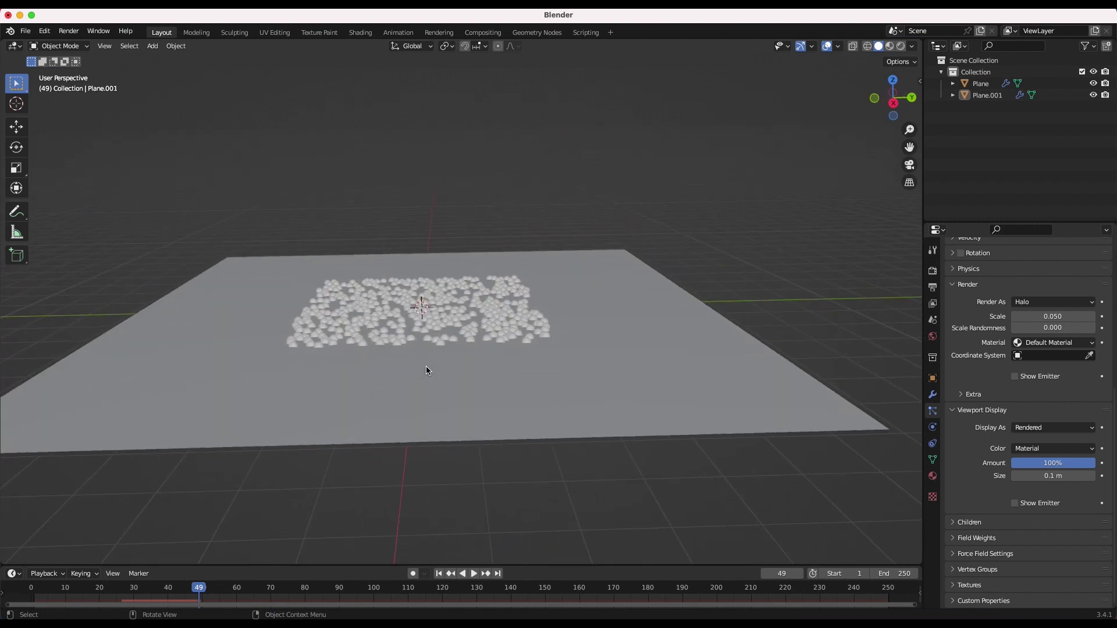
{"action": "scroll", "coordinate": [426, 370], "scroll_direction": "right", "scroll_amount": 5}
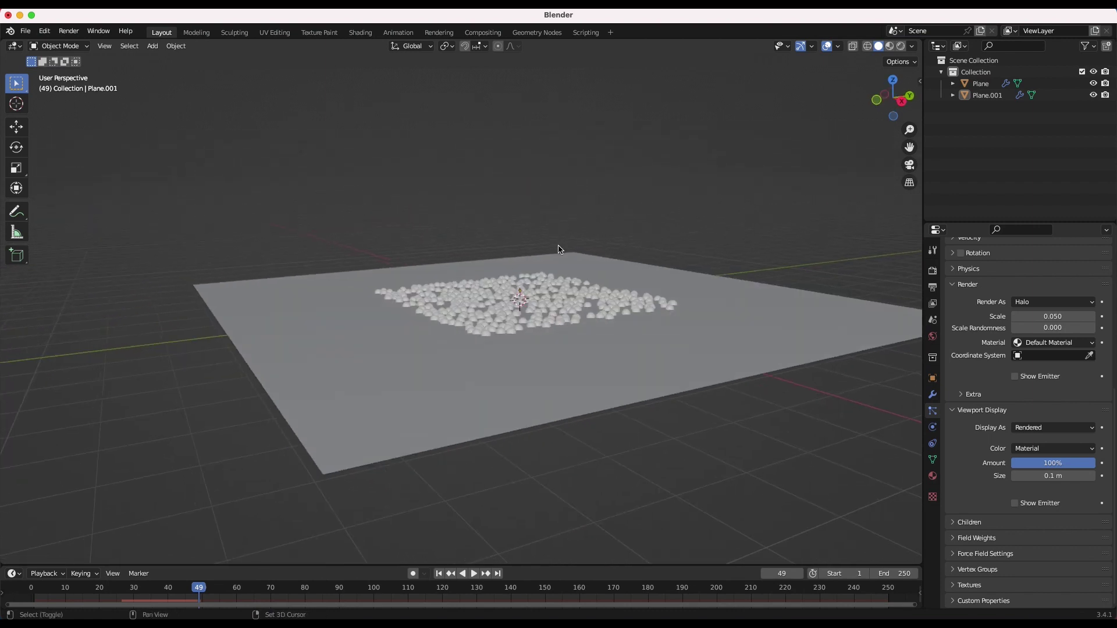
Step: Add a Vortex force field at the centre and raise it along Z to about 1.27 m
{"action": "key", "text": "shift+a"}
{"action": "mouse_move", "coordinate": [560, 250]}
{"action": "mouse_move", "coordinate": [549, 453]}
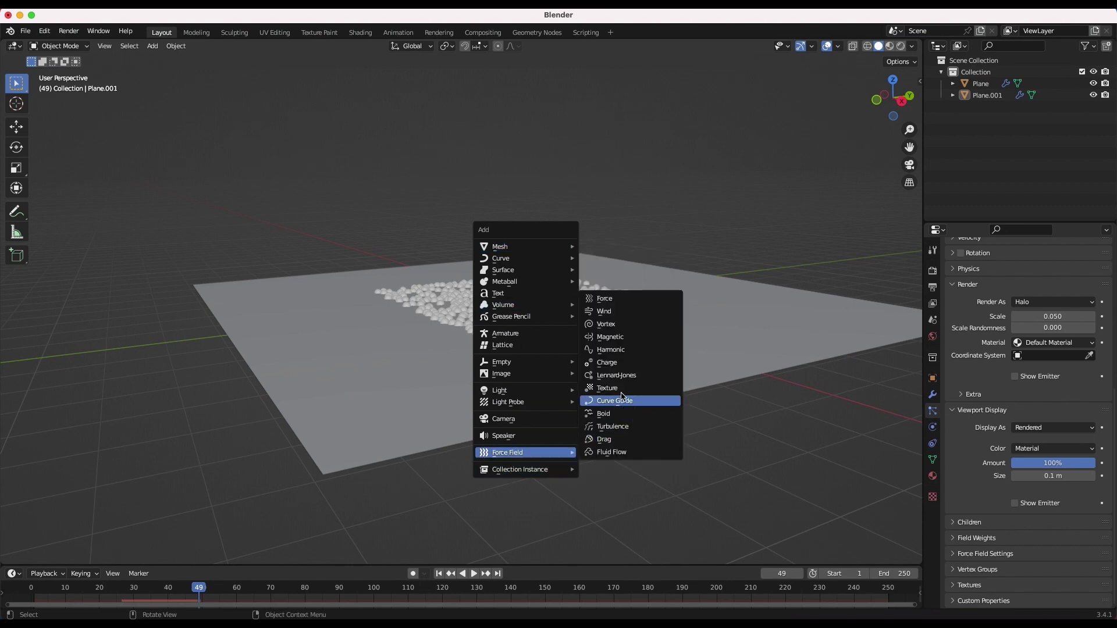
{"action": "left_click", "coordinate": [606, 324]}
{"action": "key", "text": "g"}
{"action": "key", "text": "z"}
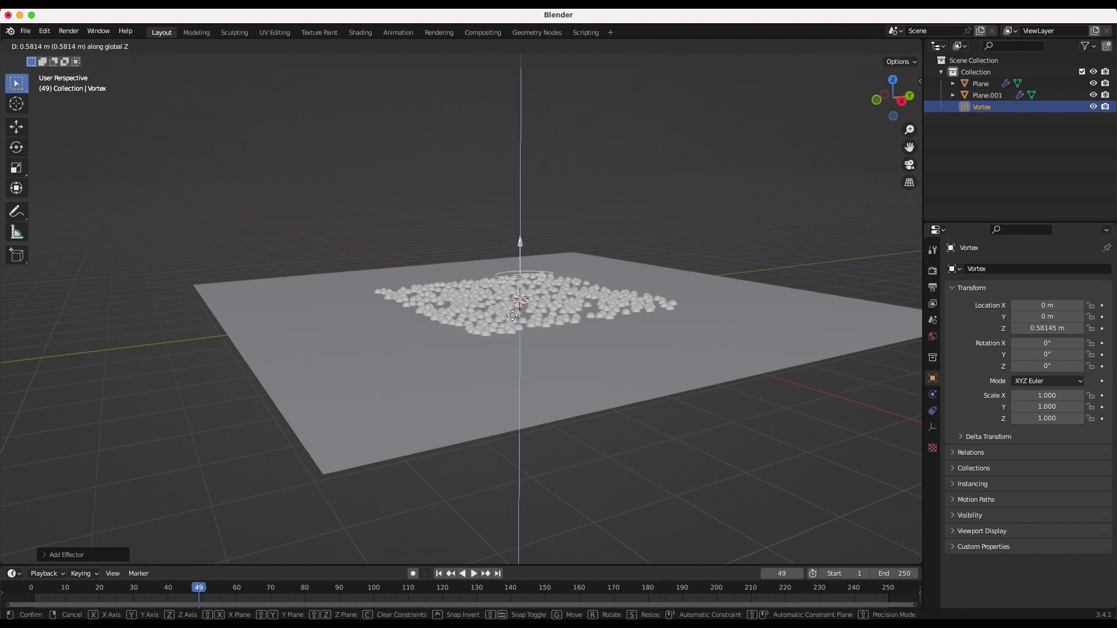
{"action": "left_click", "coordinate": [519, 296]}
Step: Scale the vortex force field up uniformly to about 3.24
{"action": "scroll", "coordinate": [520, 295], "scroll_direction": "left", "scroll_amount": 10}
{"action": "scroll", "coordinate": [519, 294], "scroll_direction": "left", "scroll_amount": 5}
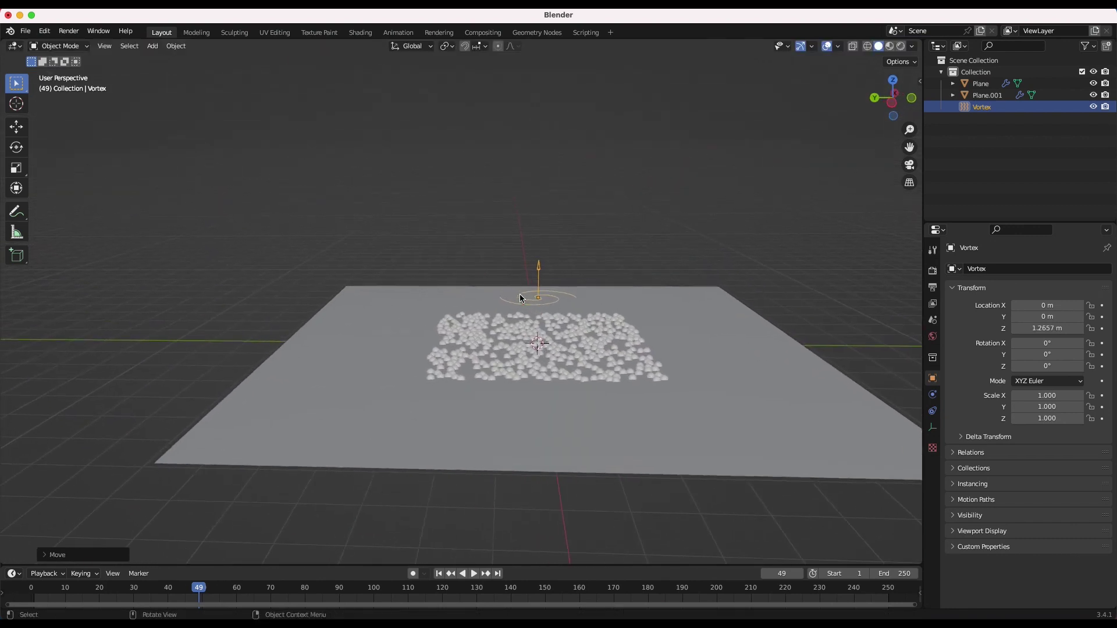
{"action": "scroll", "coordinate": [519, 295], "scroll_direction": "up", "scroll_amount": 3}
{"action": "scroll", "coordinate": [519, 295], "scroll_direction": "right", "scroll_amount": 8}
{"action": "key", "text": "s"}
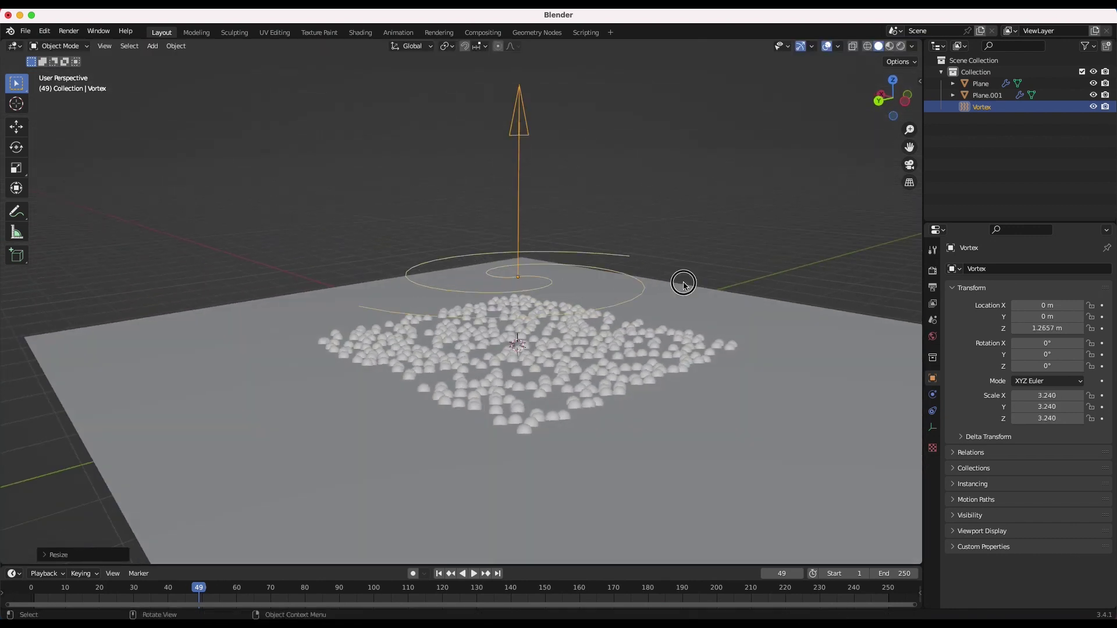
{"action": "left_click", "coordinate": [684, 282]}
Step: Play the simulation and examine from above and from the side how the vortex moves the particles
{"action": "scroll", "coordinate": [684, 284], "scroll_direction": "up", "scroll_amount": 4}
{"action": "scroll", "coordinate": [683, 283], "scroll_direction": "down", "scroll_amount": 4}
{"action": "scroll", "coordinate": [684, 283], "scroll_direction": "right", "scroll_amount": 8}
{"action": "scroll", "coordinate": [690, 280], "scroll_direction": "up", "scroll_amount": 10}
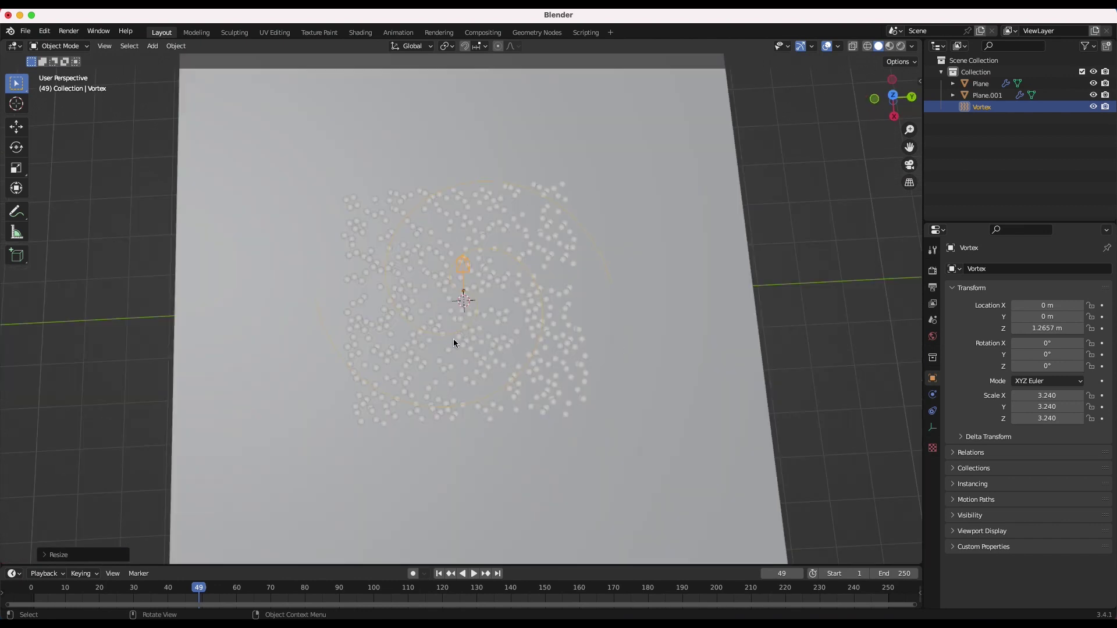
{"action": "key", "text": "space"}
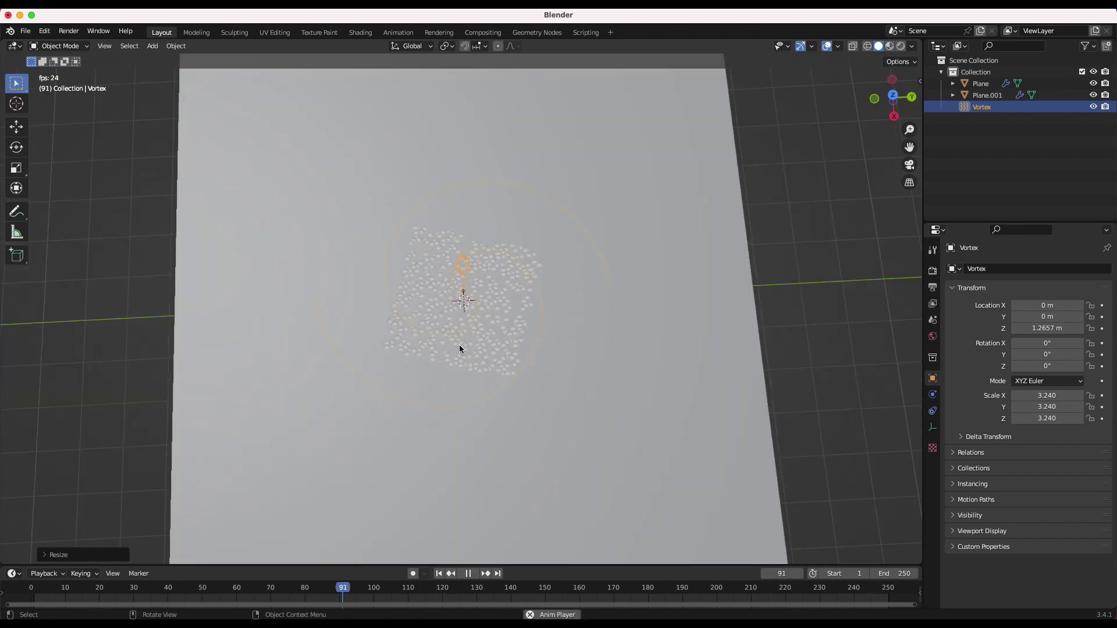
{"action": "scroll", "coordinate": [460, 349], "scroll_direction": "down", "scroll_amount": 10}
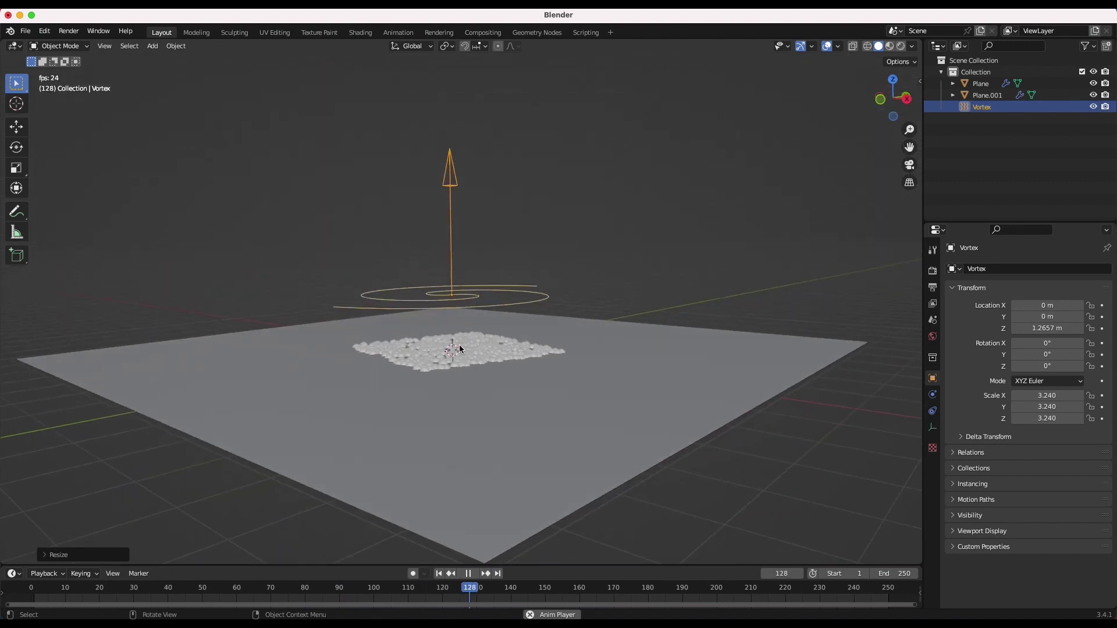
{"action": "scroll", "coordinate": [460, 349], "scroll_direction": "right", "scroll_amount": 4}
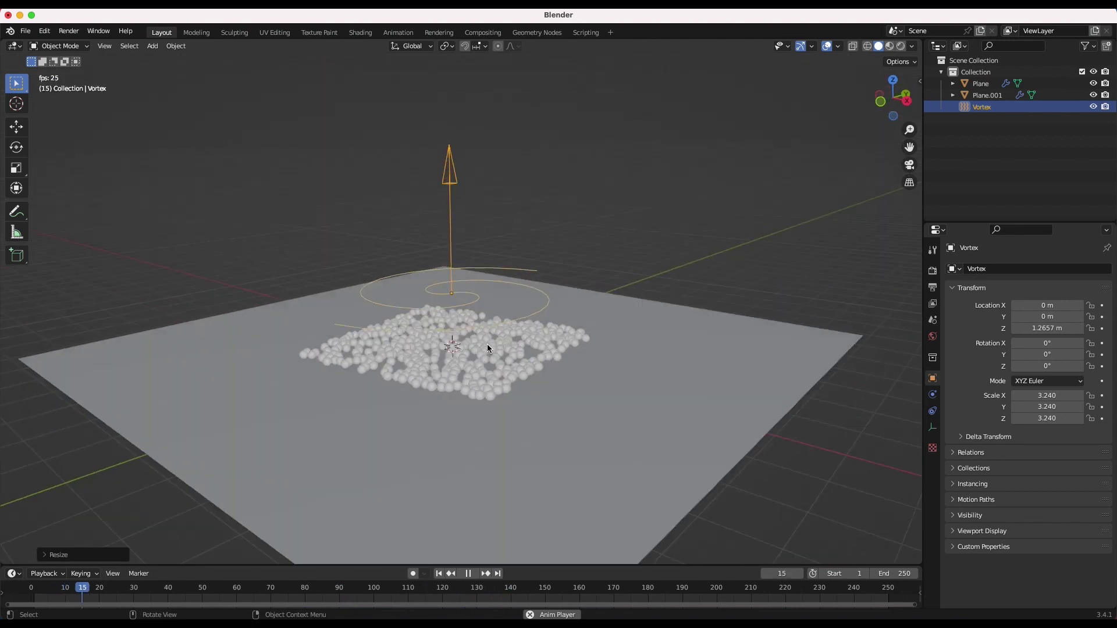
Step: Examine the running simulation from different angles and show the vortex's force field settings
{"action": "scroll", "coordinate": [487, 344], "scroll_direction": "up", "scroll_amount": 5}
{"action": "scroll", "coordinate": [487, 344], "scroll_direction": "left", "scroll_amount": 8}
{"action": "scroll", "coordinate": [487, 344], "scroll_direction": "down", "scroll_amount": 3}
{"action": "scroll", "coordinate": [487, 344], "scroll_direction": "right", "scroll_amount": 5}
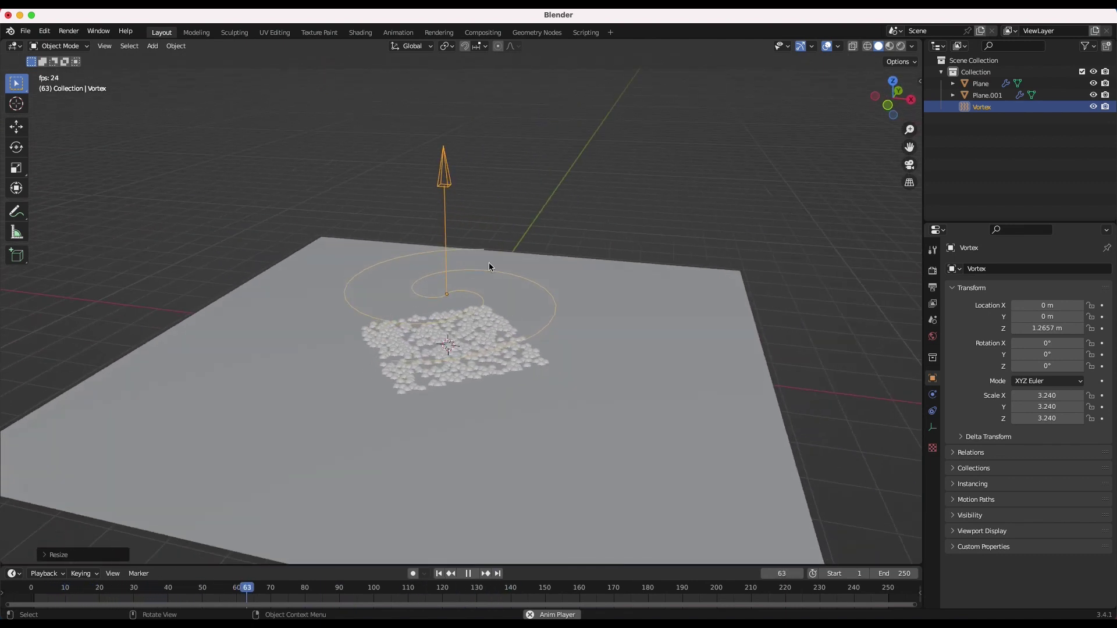
{"action": "scroll", "coordinate": [489, 264], "scroll_direction": "down", "scroll_amount": 4}
{"action": "scroll", "coordinate": [489, 264], "scroll_direction": "left", "scroll_amount": 4}
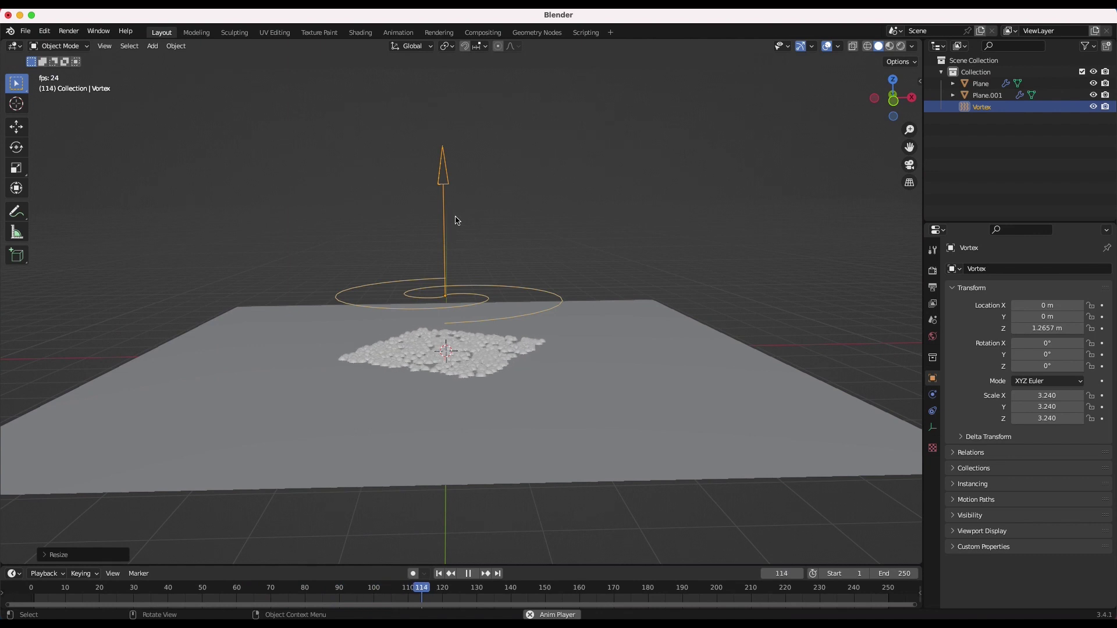
{"action": "left_click", "coordinate": [932, 395]}
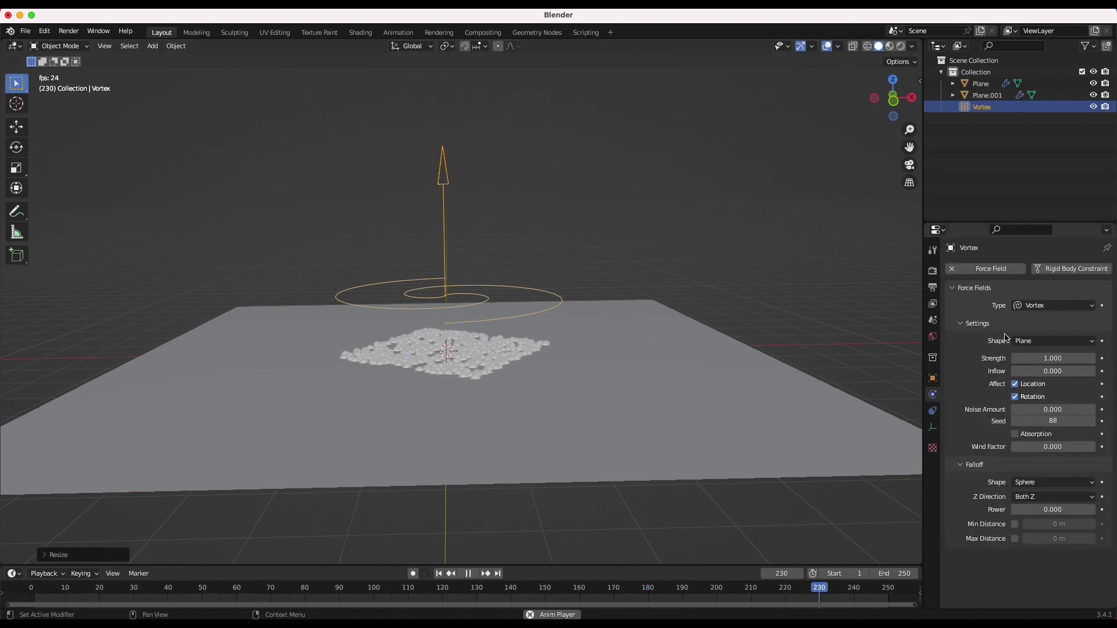
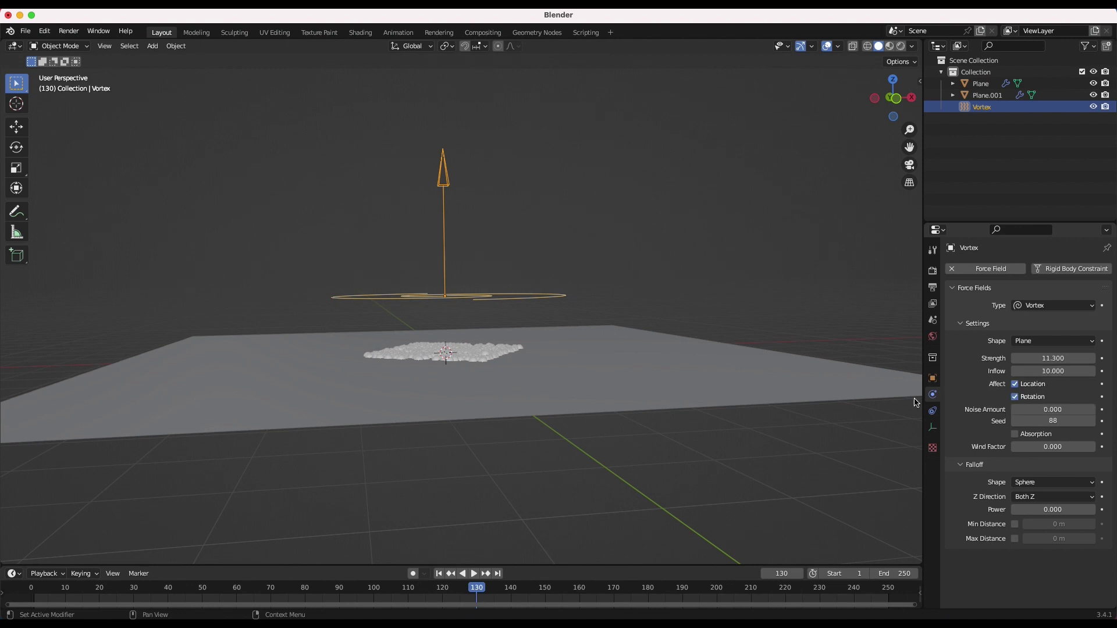
Step: Replay the simulation from the first frame while orbiting around to check how the vortex moves the particles
{"action": "key", "text": "shift+Left"}
{"action": "key", "text": "space"}
{"action": "middle_click_drag", "start_coordinate": [573, 273], "coordinate": [459, 359]}
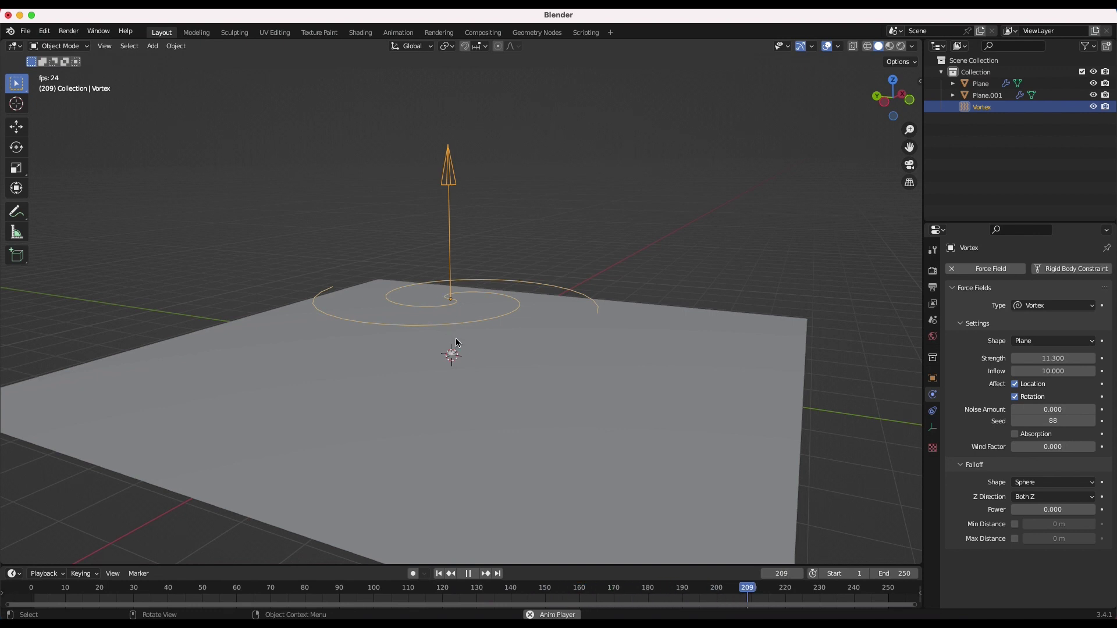
{"action": "key", "text": "space"}
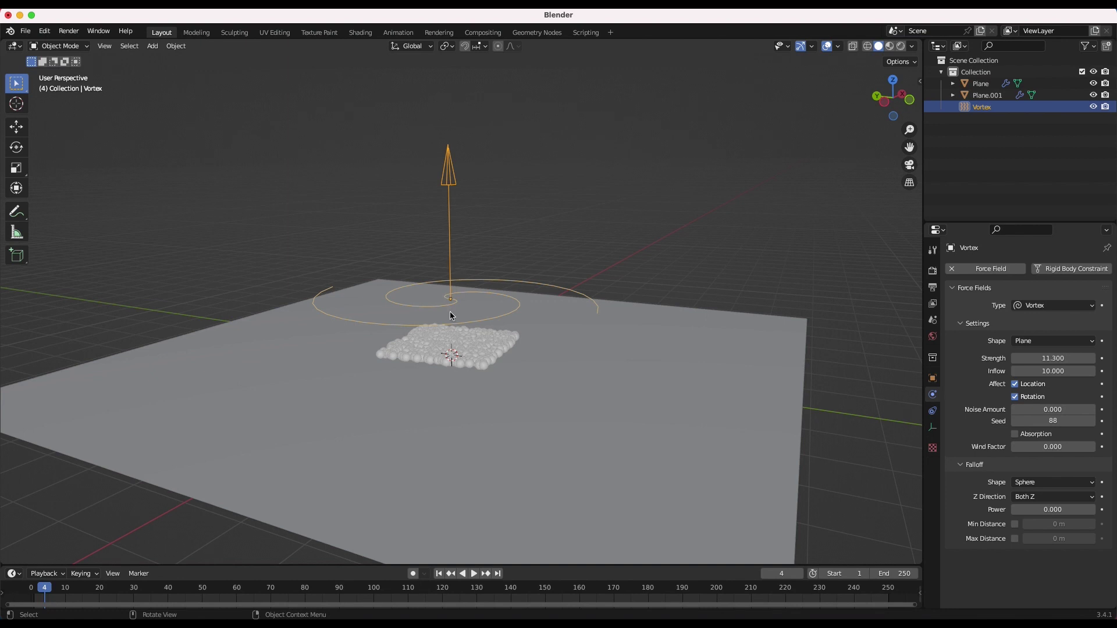
Step: Set the vortex force field's strength to 5
{"action": "scroll", "coordinate": [510, 185], "scroll_direction": "down", "scroll_amount": 2}
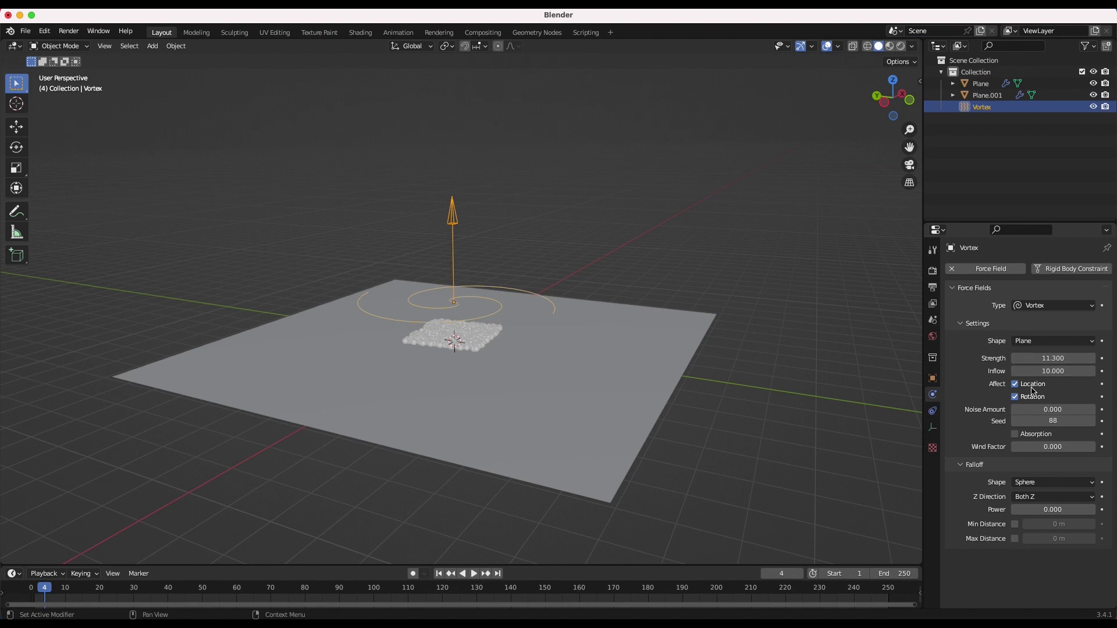
{"action": "left_click", "coordinate": [1053, 359]}
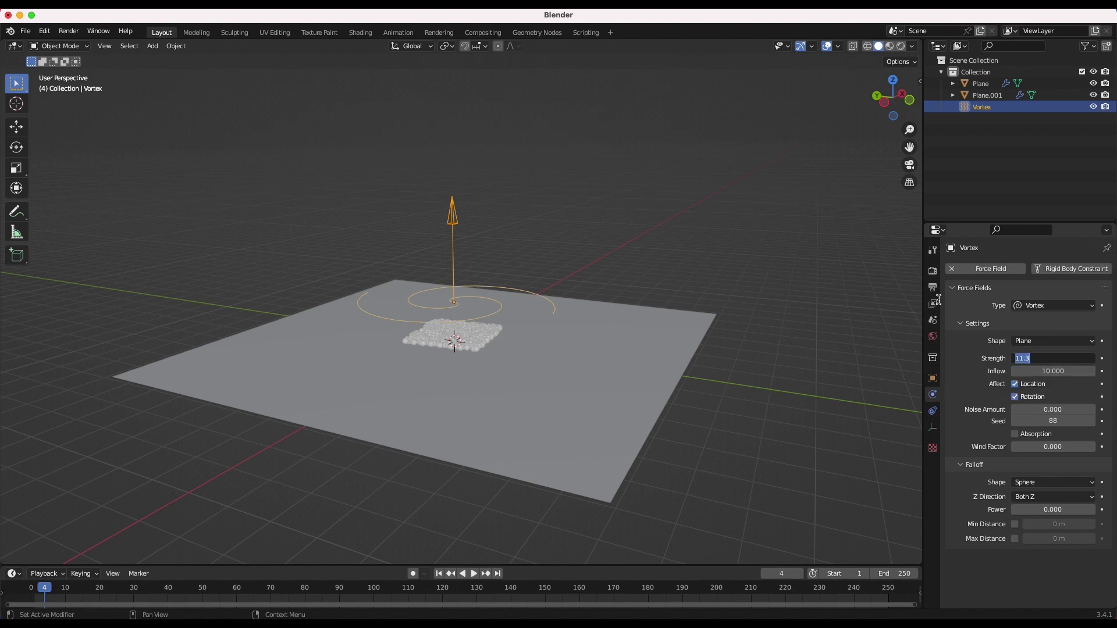
{"action": "type", "text": "5"}
{"action": "key", "text": "Return"}
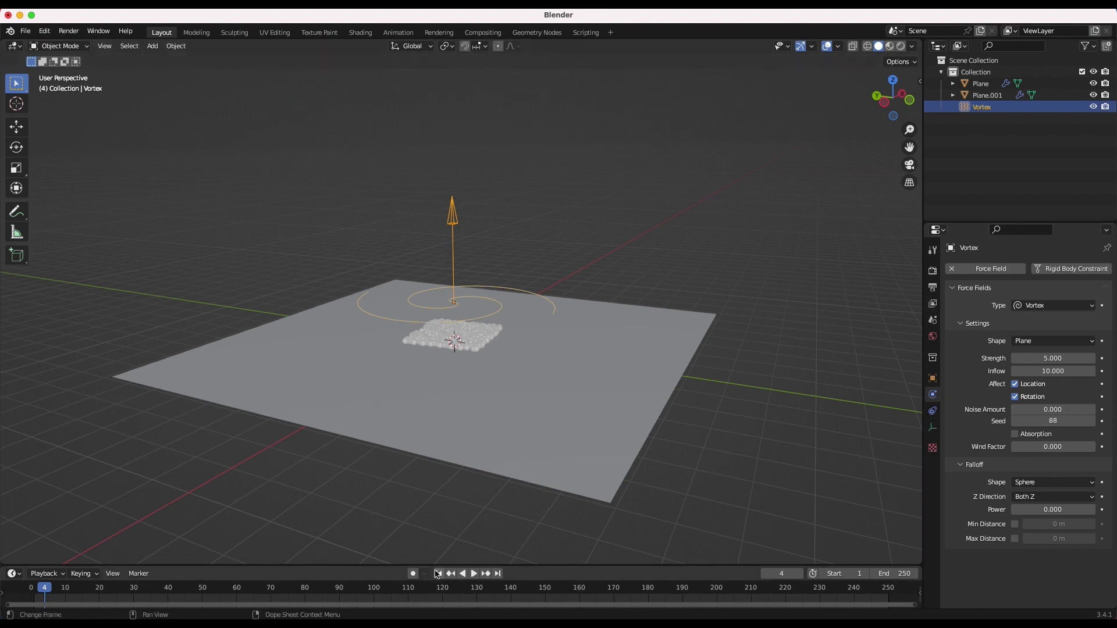
Step: Set the vortex's inflow to 1 and play the simulation to check the particle motion
{"action": "left_click", "coordinate": [1068, 370]}
{"action": "type", "text": "1"}
{"action": "key", "text": "Return"}
{"action": "key", "text": "space"}
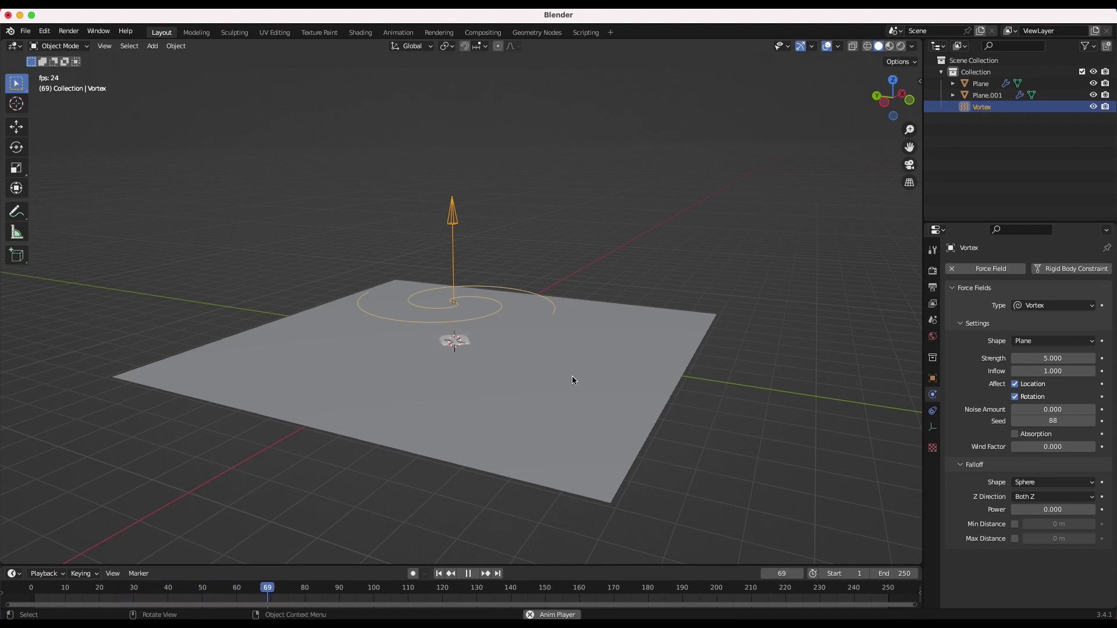
{"action": "key", "text": "space"}
{"action": "key", "text": "space"}
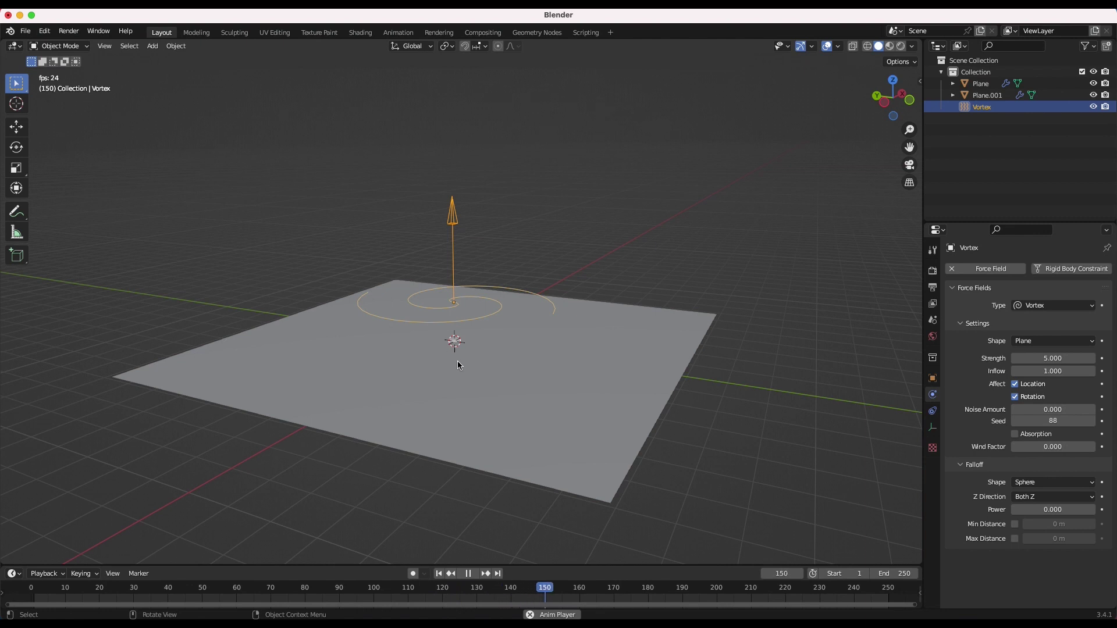
{"action": "key", "text": "space"}
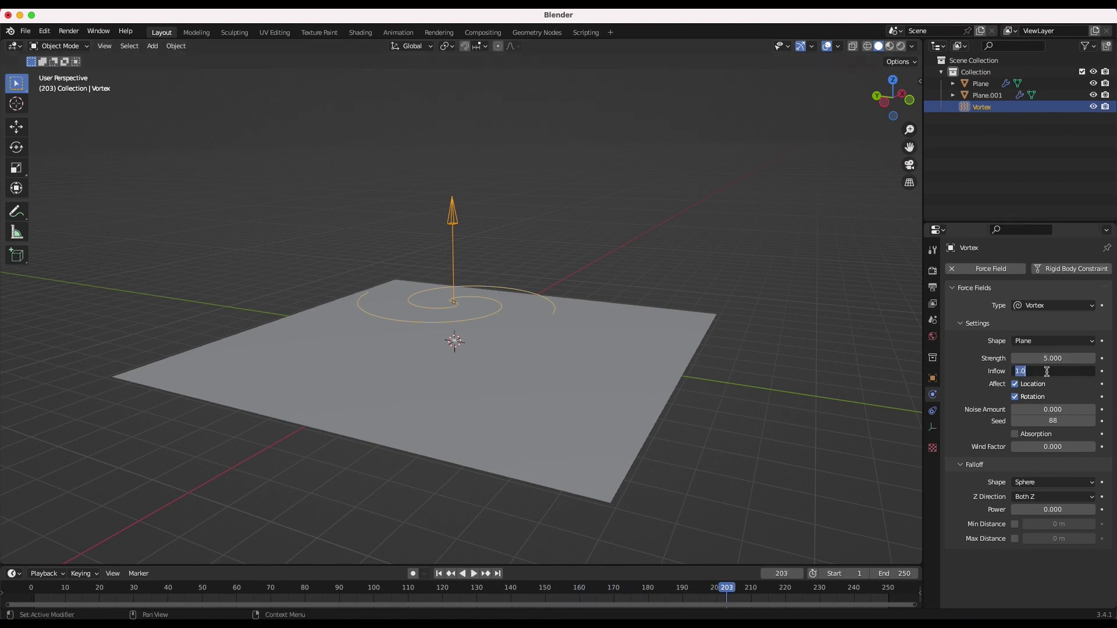
Step: Set the vortex's inflow to -1.6 and play the simulation from the first frame
{"action": "left_click", "coordinate": [1047, 372]}
{"action": "type", "text": "-1.6"}
{"action": "key", "text": "Return"}
{"action": "left_click", "coordinate": [440, 575]}
{"action": "key", "text": "space"}
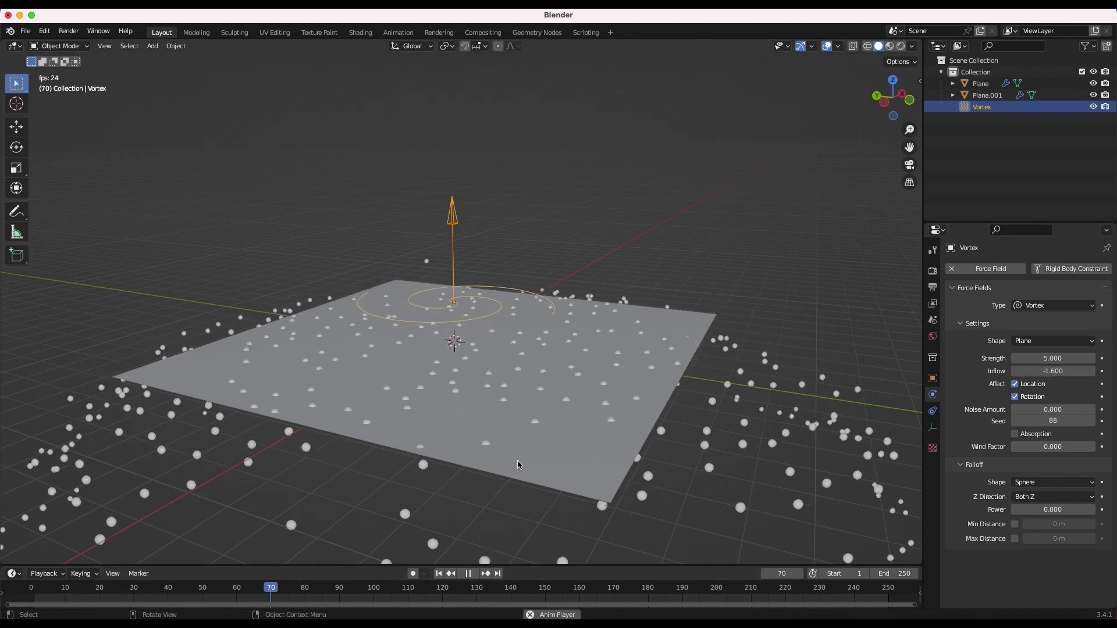
{"action": "scroll", "coordinate": [499, 352], "scroll_direction": "left", "scroll_amount": 10}
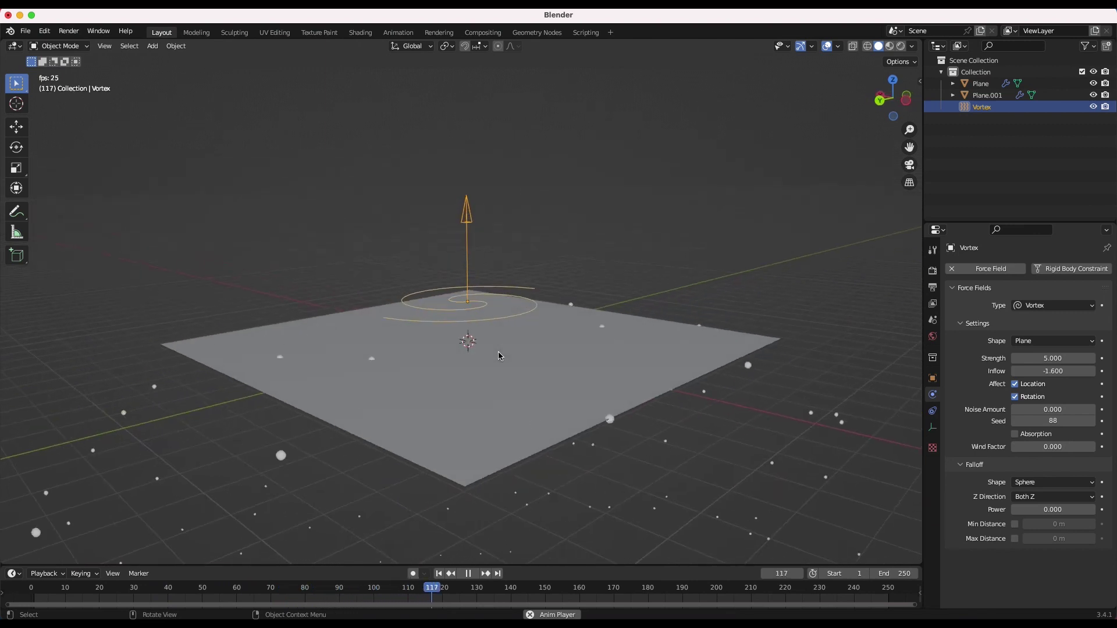
{"action": "key", "text": "space"}
Step: Replay the simulation from the start, stop at about frame 49 and examine how the particles spread over the ground
{"action": "middle_click_drag", "start_coordinate": [498, 351], "coordinate": [393, 495]}
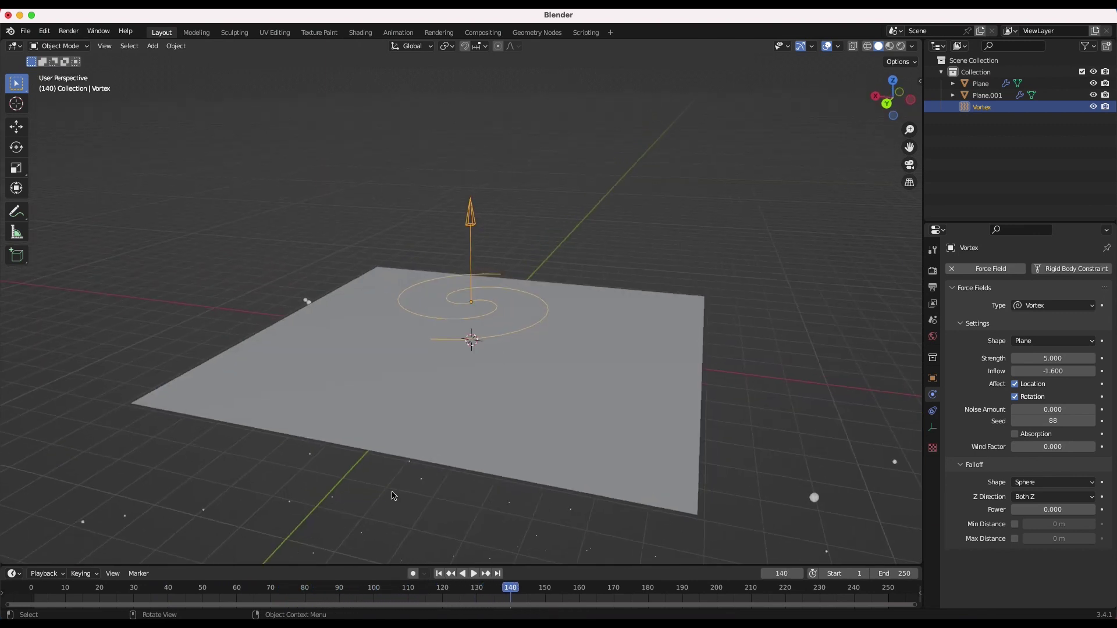
{"action": "left_click", "coordinate": [439, 574]}
{"action": "key", "text": "space"}
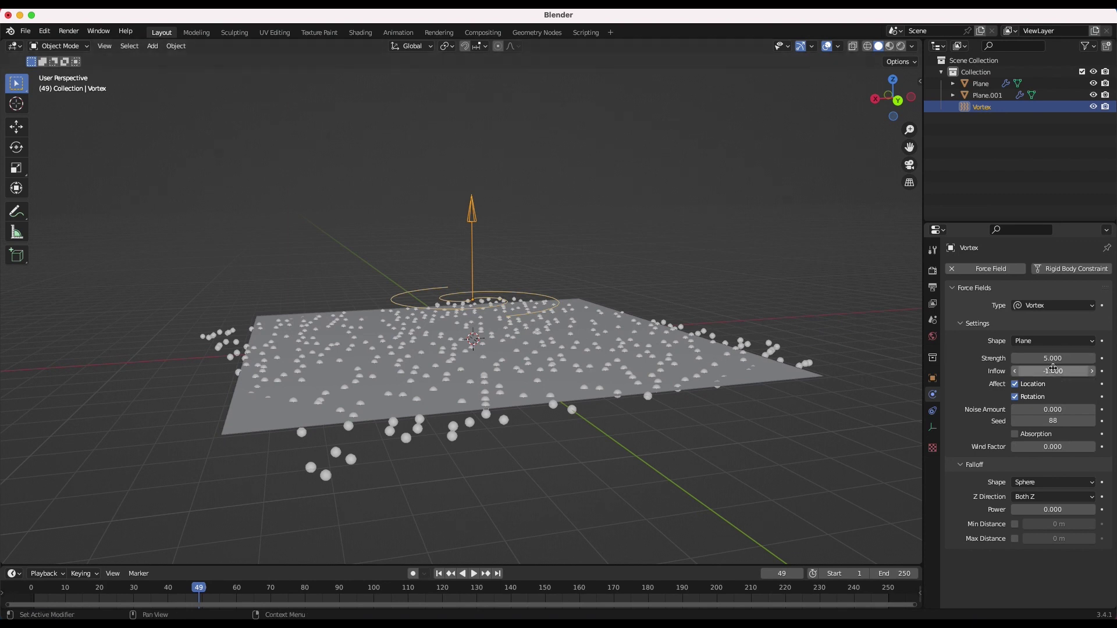
{"action": "scroll", "coordinate": [599, 310], "scroll_direction": "up", "scroll_amount": 5}
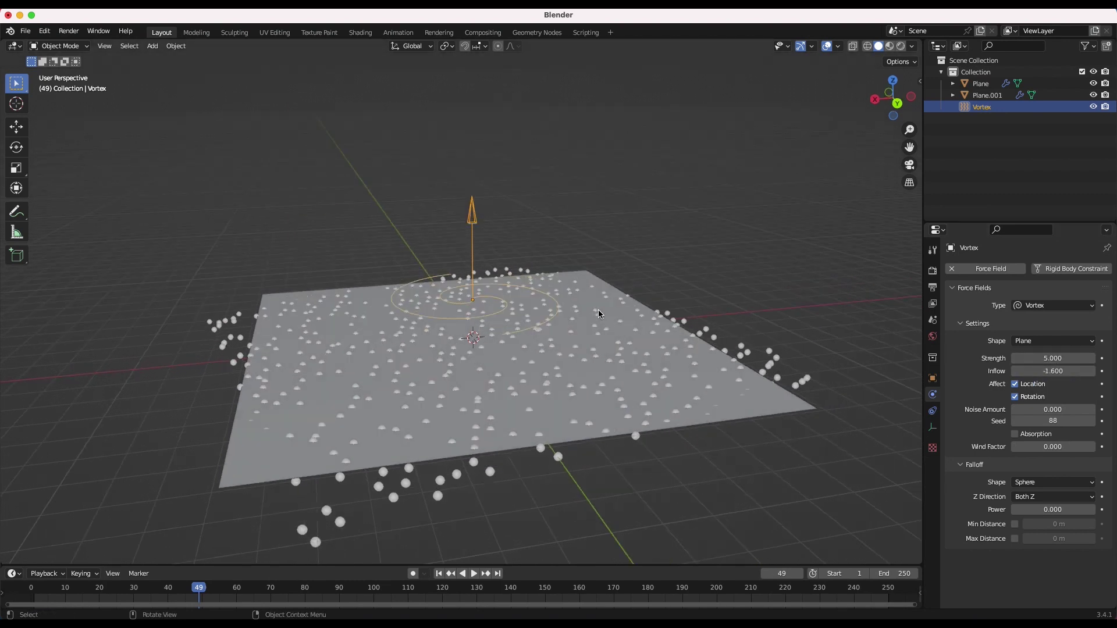
Step: Set the vortex's strength to 4, replay the simulation from the first frame and inspect the spread from the side
{"action": "scroll", "coordinate": [598, 310], "scroll_direction": "down", "scroll_amount": 2}
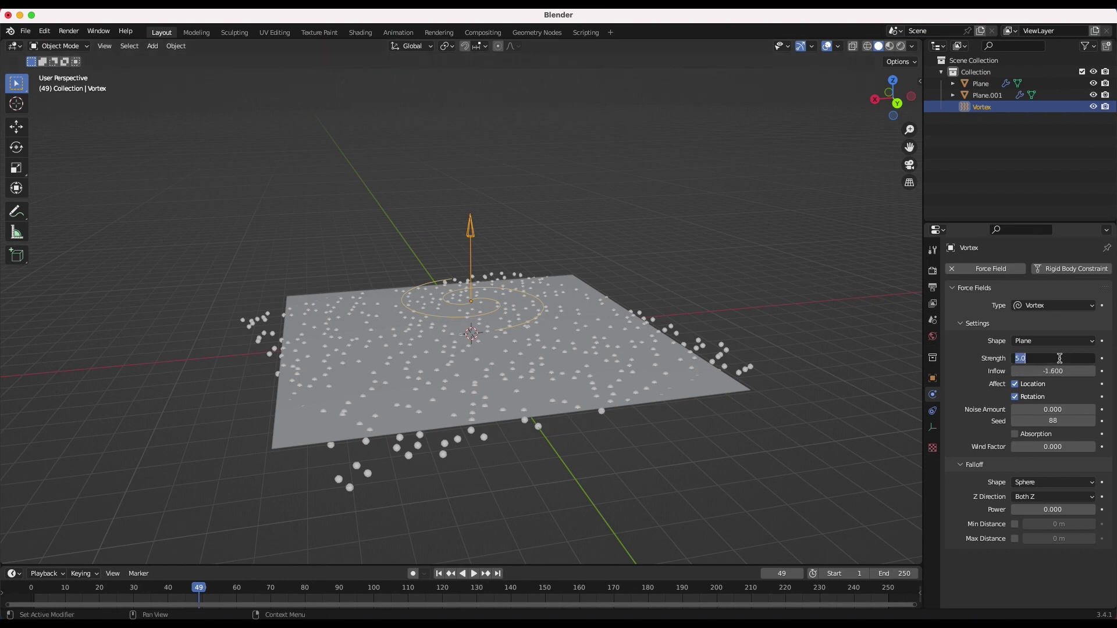
{"action": "type", "text": "4"}
{"action": "key", "text": "Return"}
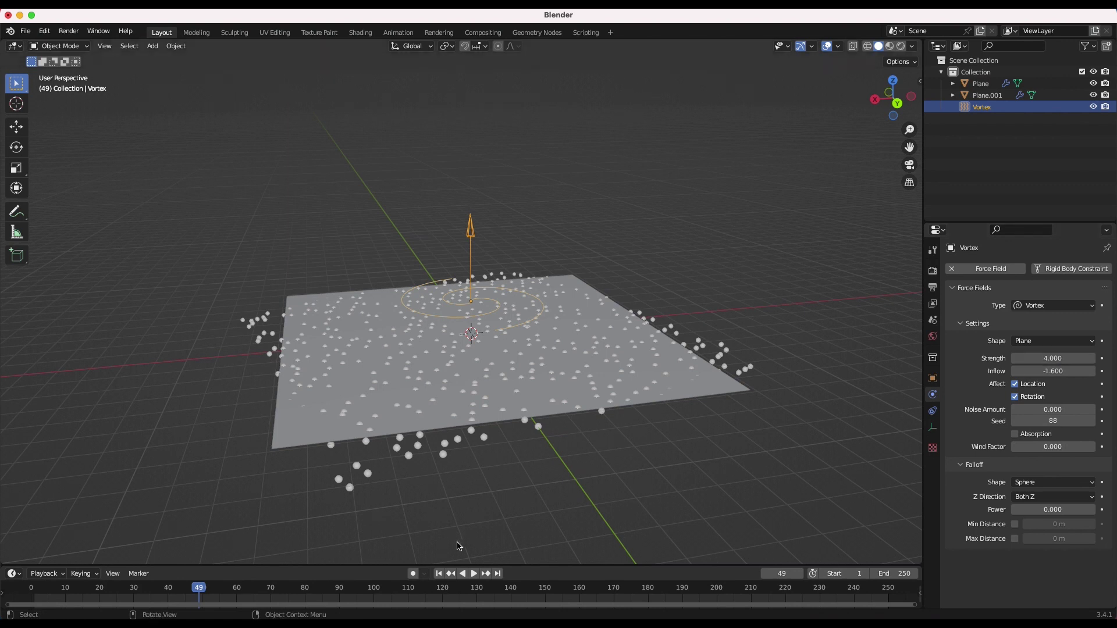
{"action": "left_click", "coordinate": [440, 573]}
{"action": "key", "text": "space"}
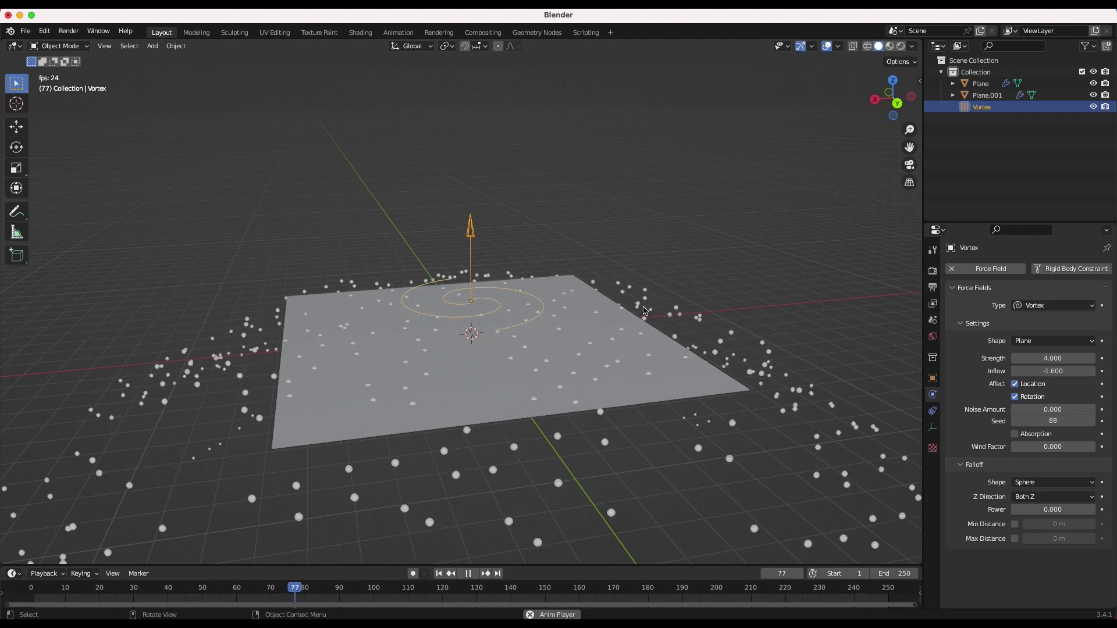
{"action": "key", "text": "space"}
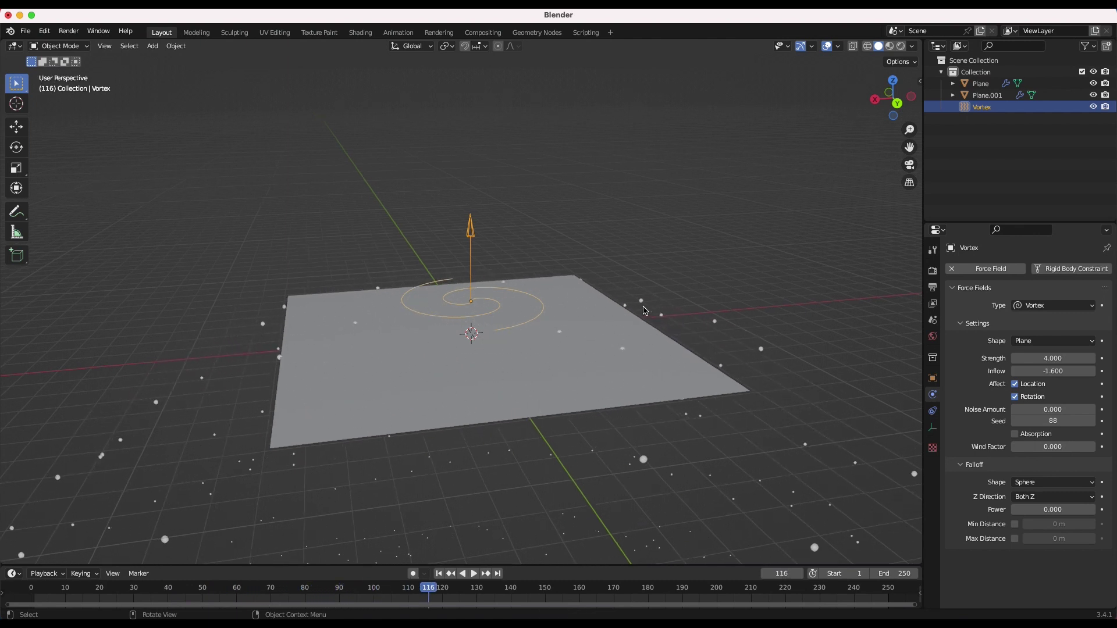
{"action": "middle_click_drag", "start_coordinate": [644, 311], "coordinate": [643, 311]}
{"action": "scroll", "coordinate": [645, 310], "scroll_direction": "right", "scroll_amount": 10}
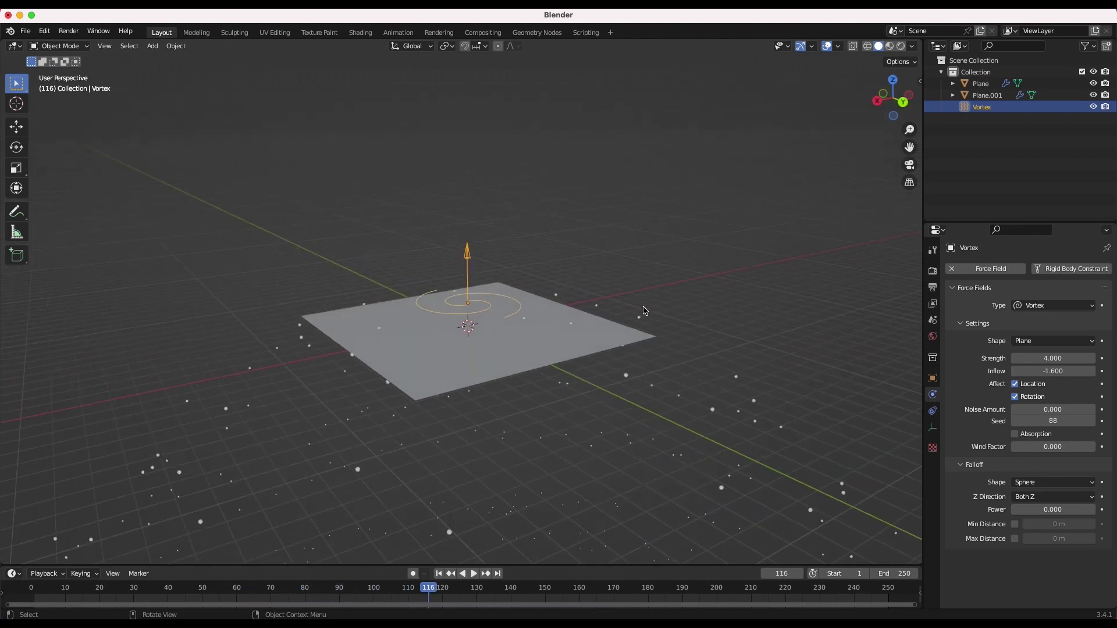
{"action": "scroll", "coordinate": [543, 342], "scroll_direction": "right", "scroll_amount": 8}
{"action": "scroll", "coordinate": [410, 337], "scroll_direction": "down", "scroll_amount": 8}
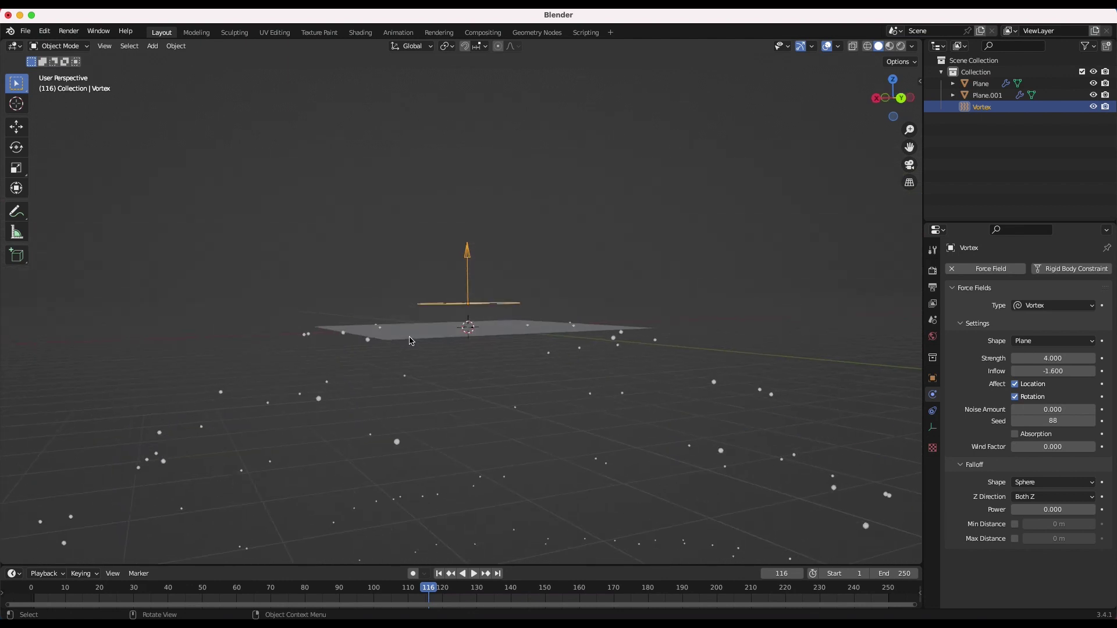
Step: Set the vortex's inflow to -1.4 and replay the simulation from the first frame
{"action": "double_click", "coordinate": [1048, 371]}
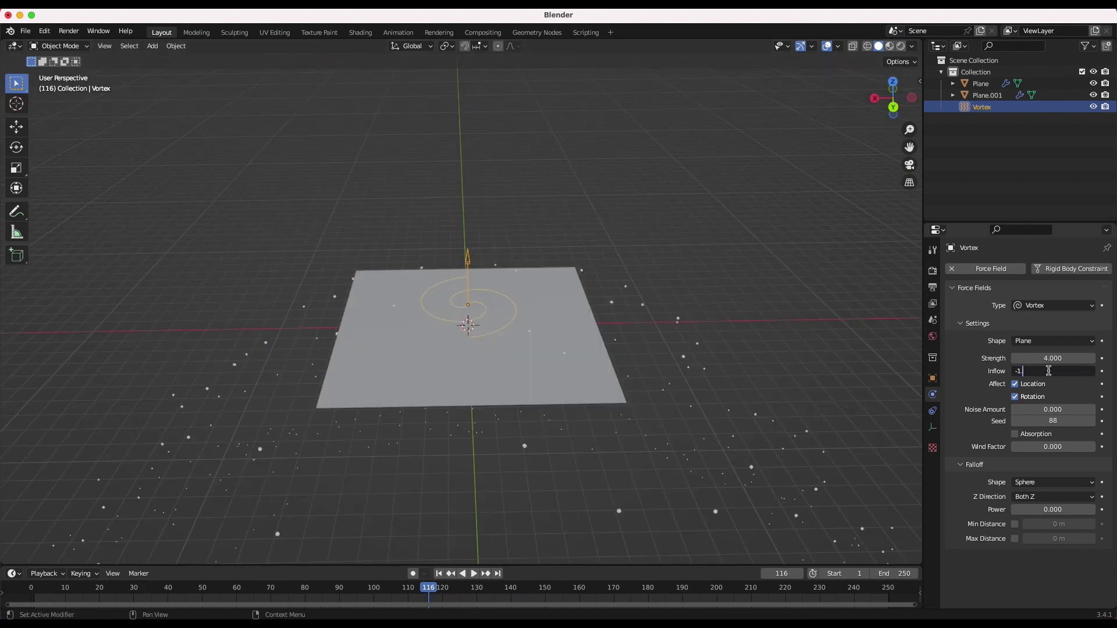
{"action": "type", "text": ".4"}
{"action": "key", "text": "Return"}
{"action": "key", "text": "shift+Left"}
{"action": "key", "text": "space"}
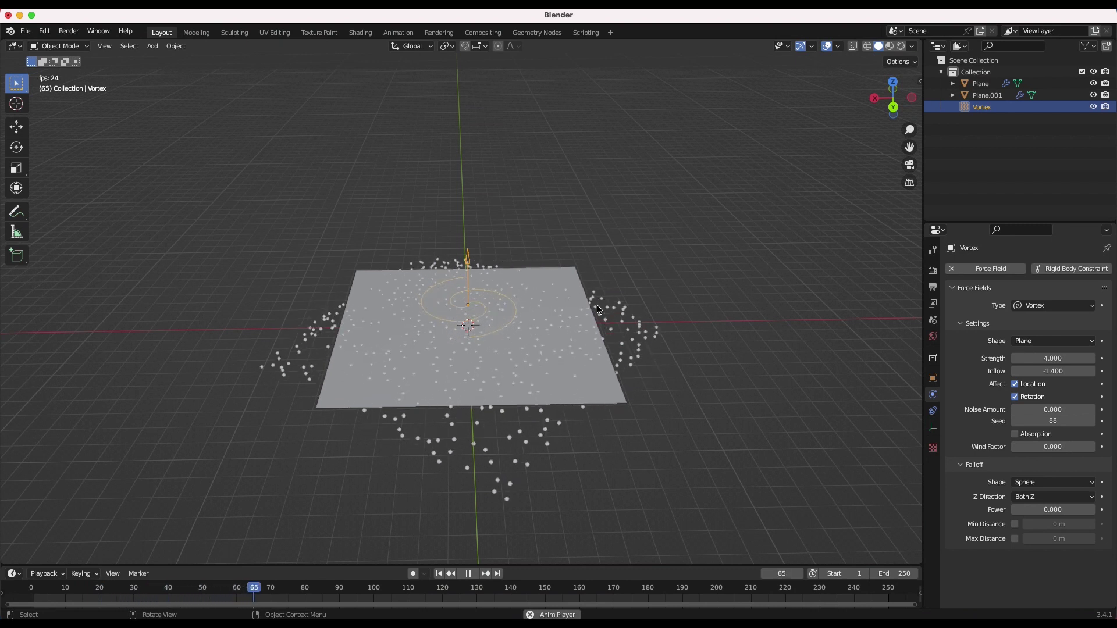
{"action": "key", "text": "space"}
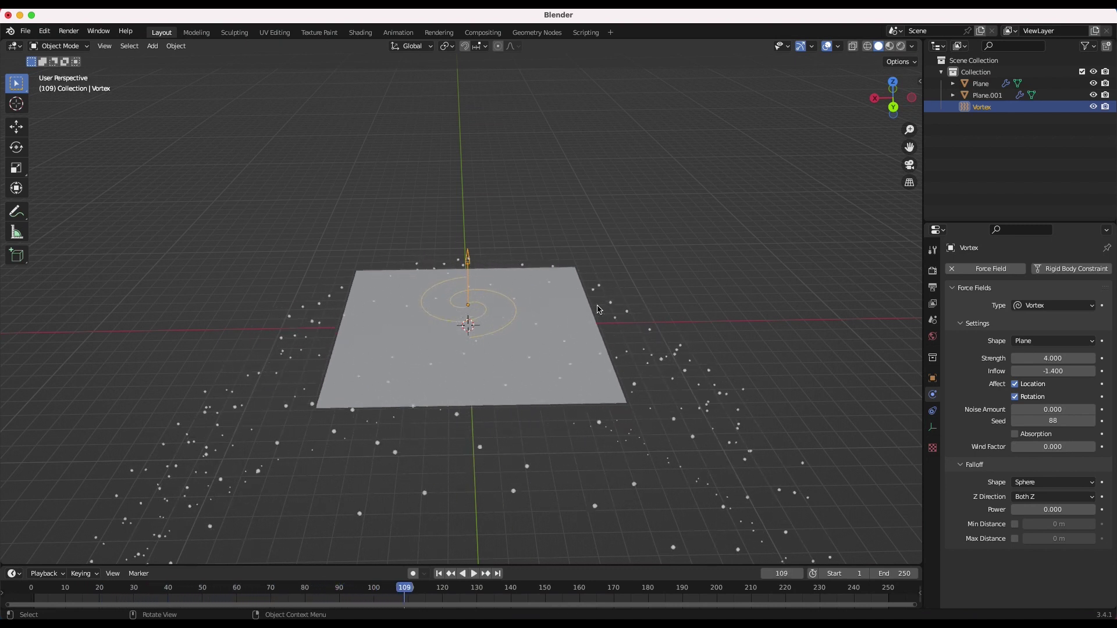
Step: Scale the ground collision plane up uniformly by about 1.92 times
{"action": "left_click", "coordinate": [558, 332]}
{"action": "key", "text": "s"}
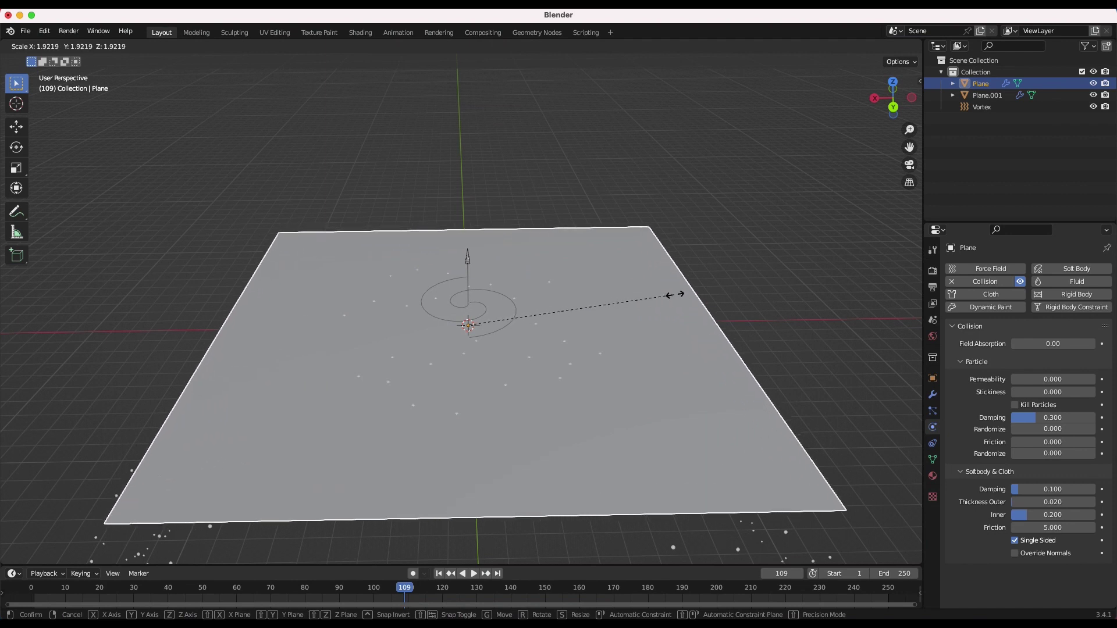
{"action": "left_click", "coordinate": [676, 297]}
Step: Play the simulation from the first frame and examine how the particles travel across the enlarged ground
{"action": "left_click", "coordinate": [440, 573]}
{"action": "scroll", "coordinate": [568, 212], "scroll_direction": "left", "scroll_amount": 5}
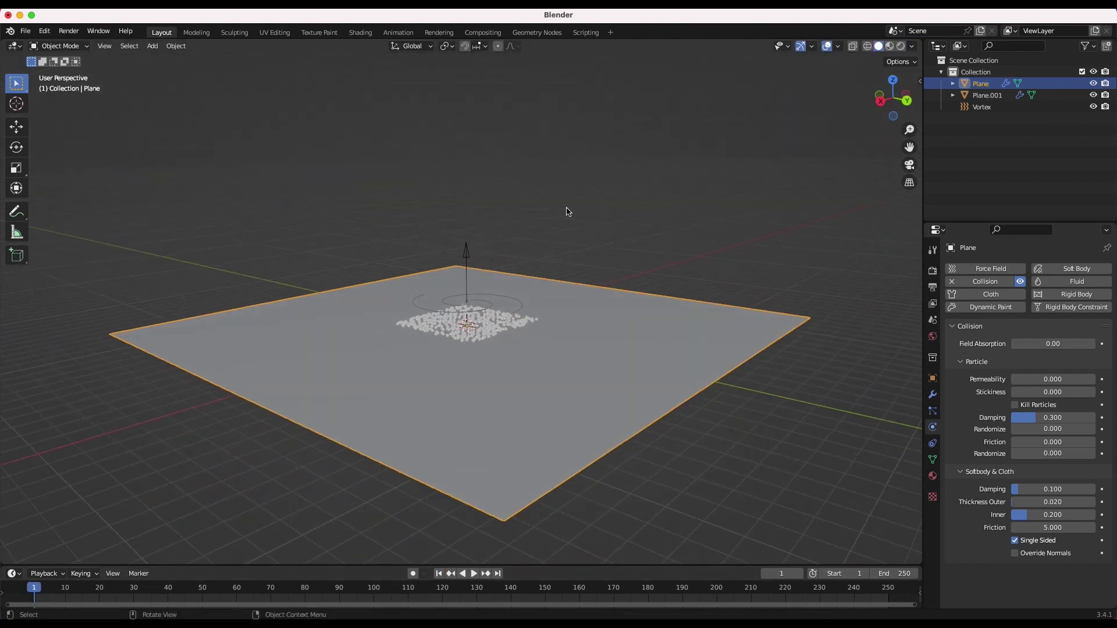
{"action": "key", "text": "space"}
{"action": "scroll", "coordinate": [417, 280], "scroll_direction": "down", "scroll_amount": 5}
{"action": "scroll", "coordinate": [414, 281], "scroll_direction": "left", "scroll_amount": 5}
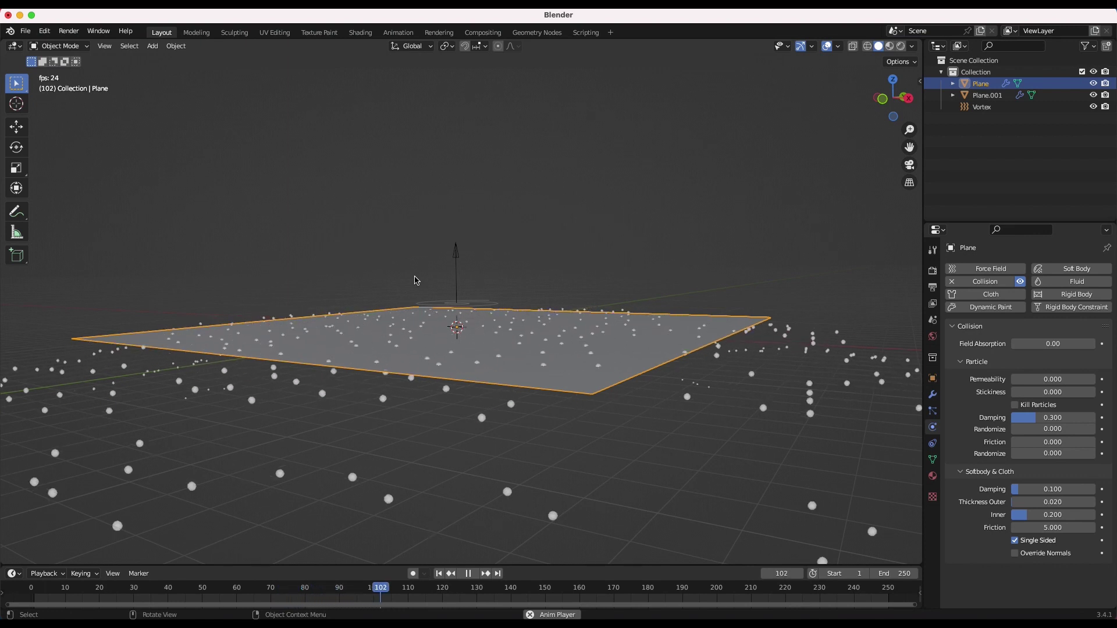
{"action": "middle_click_drag", "start_coordinate": [465, 308], "coordinate": [468, 355]}
{"action": "key", "text": "space"}
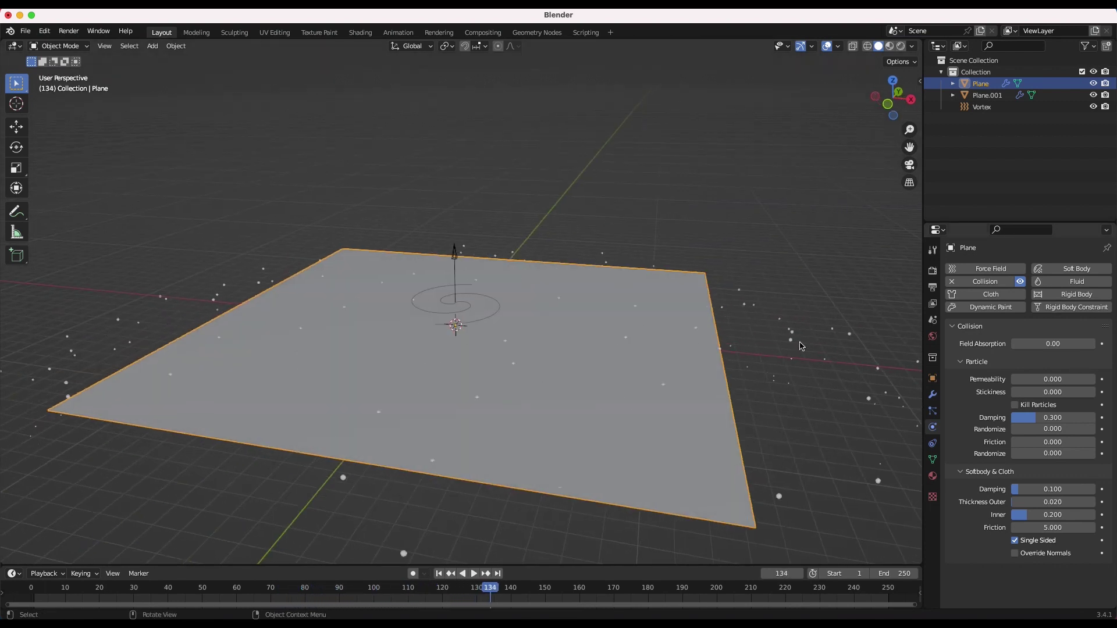
Step: Set the vortex's inflow to -1, replay the simulation to about frame 130 and examine the particle spread up close
{"action": "left_click", "coordinate": [457, 270]}
{"action": "left_click", "coordinate": [1057, 370]}
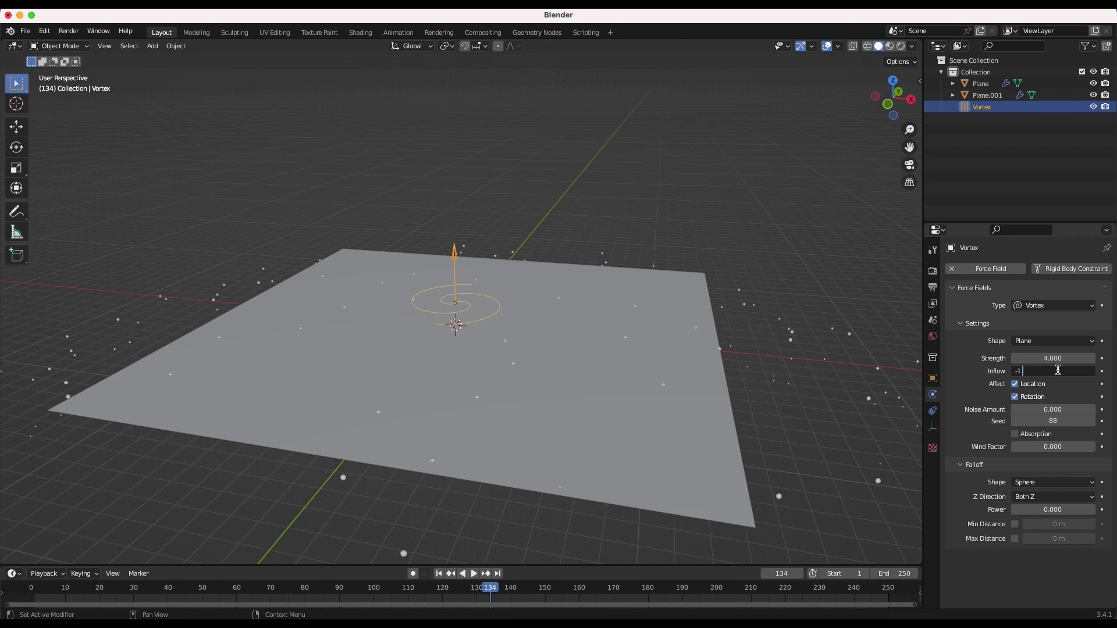
{"action": "type", "text": "-1"}
{"action": "key", "text": "Return"}
{"action": "key", "text": "shift+Left"}
{"action": "key", "text": "space"}
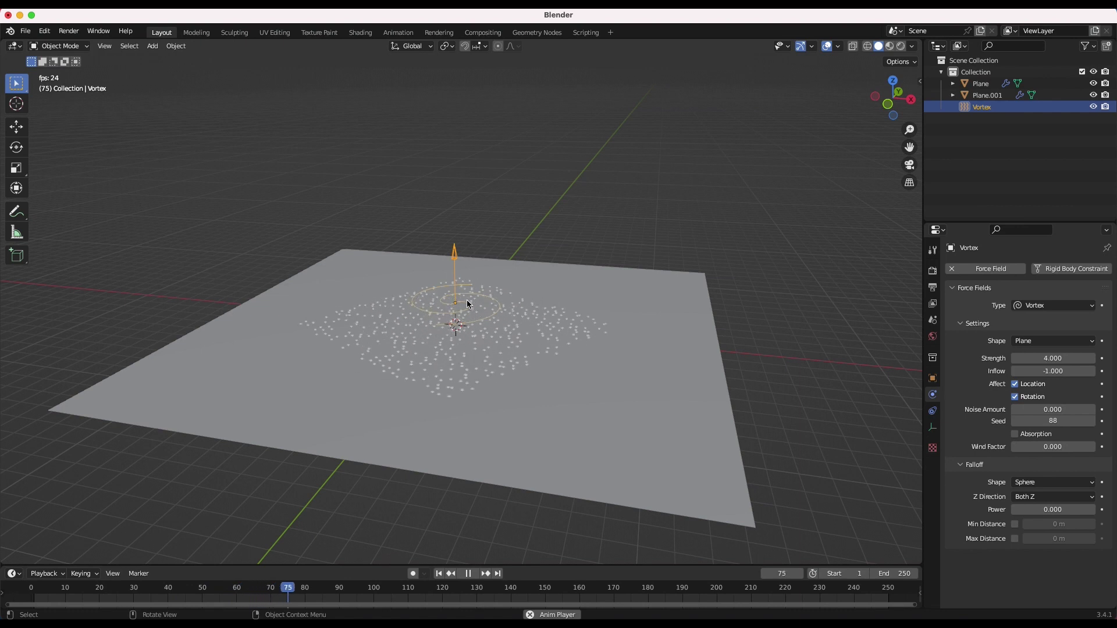
{"action": "key", "text": "space"}
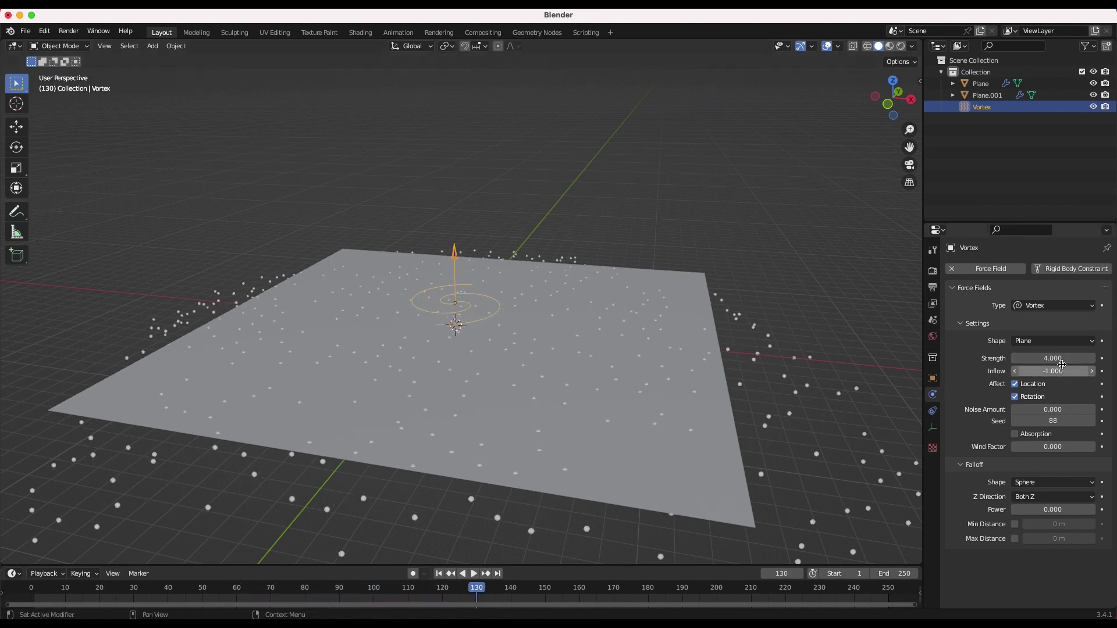
{"action": "scroll", "coordinate": [505, 347], "scroll_direction": "left", "scroll_amount": 10}
{"action": "middle_click_drag", "start_coordinate": [504, 347], "coordinate": [489, 278]}
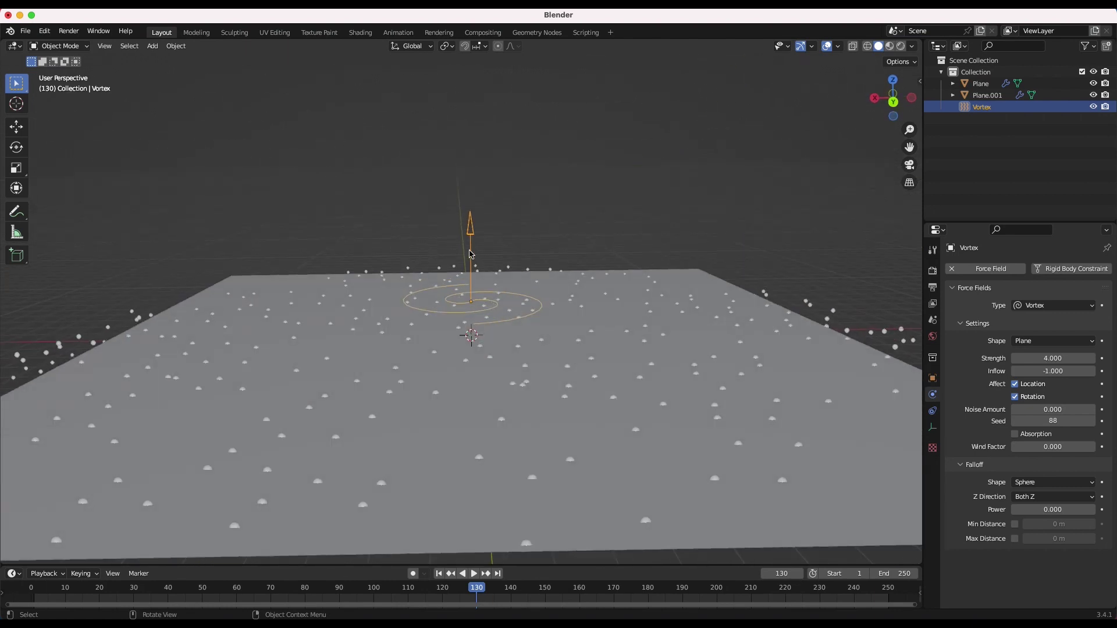
{"action": "scroll", "coordinate": [471, 254], "scroll_direction": "up", "scroll_amount": 2}
{"action": "scroll", "coordinate": [546, 330], "scroll_direction": "down", "scroll_amount": 3}
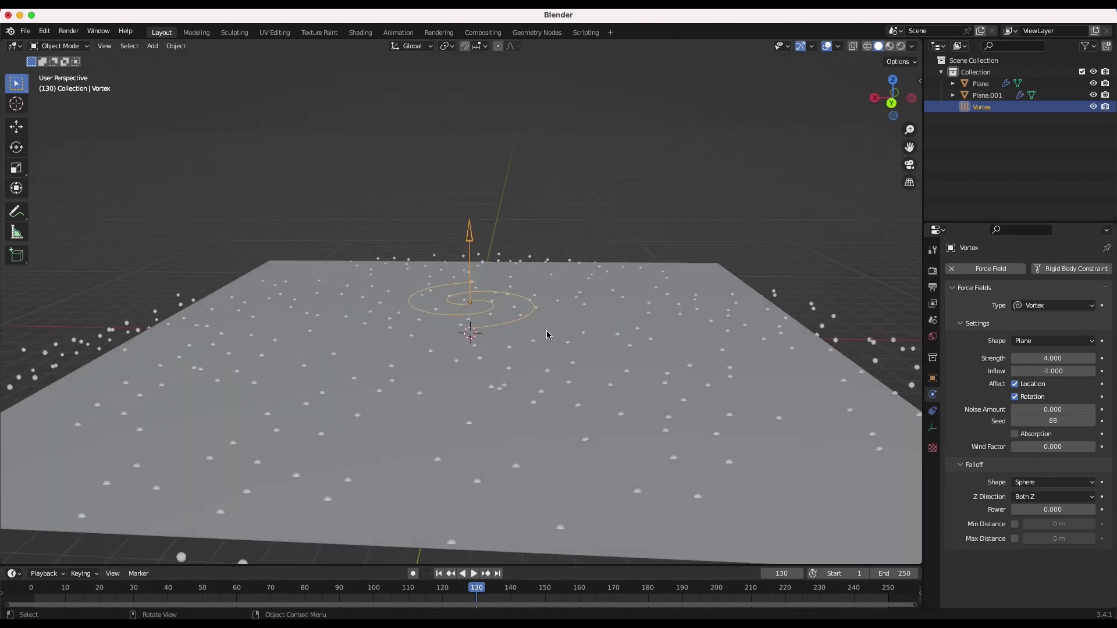
Step: Examine the particle spread from several angles and replay the simulation from the first frame
{"action": "middle_click_drag", "start_coordinate": [348, 372], "coordinate": [347, 372]}
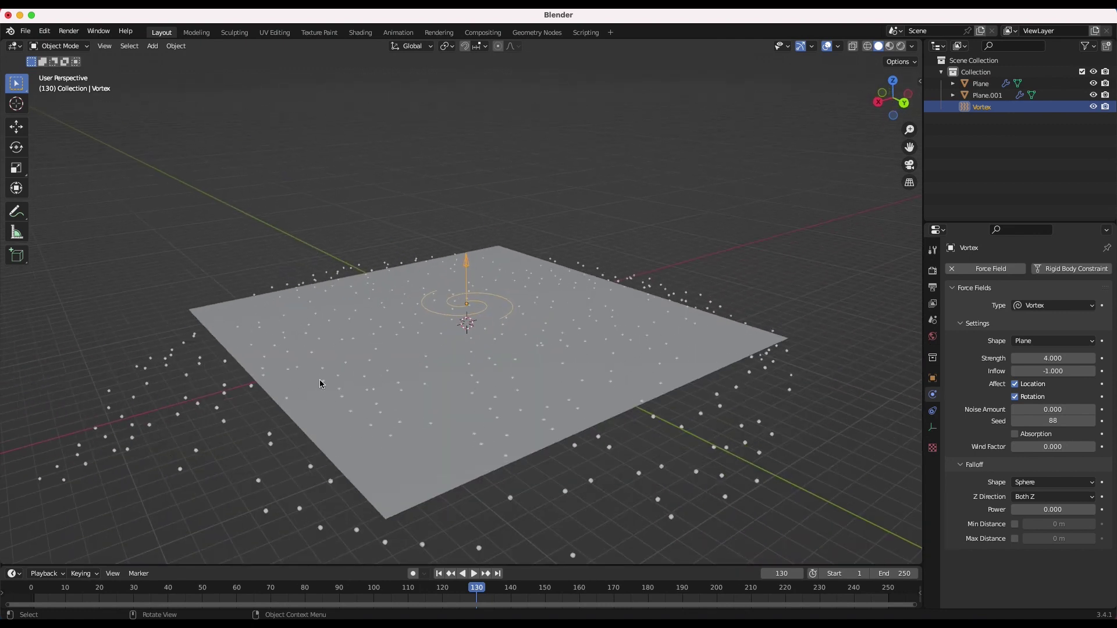
{"action": "middle_click_drag", "start_coordinate": [524, 281], "coordinate": [471, 270]}
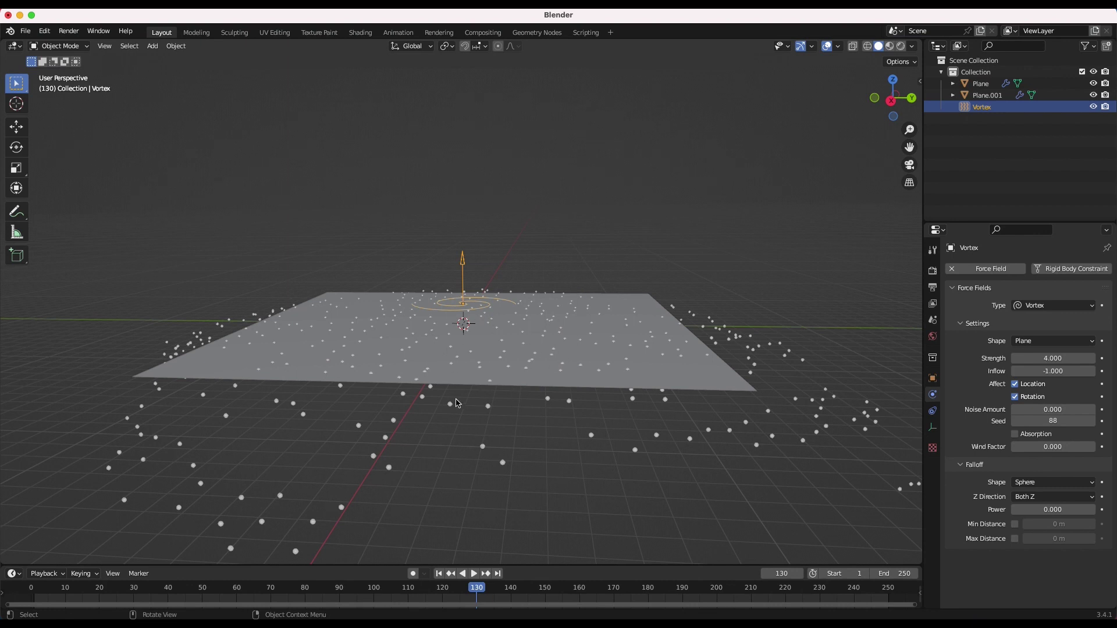
{"action": "left_click", "coordinate": [440, 575]}
{"action": "key", "text": "space"}
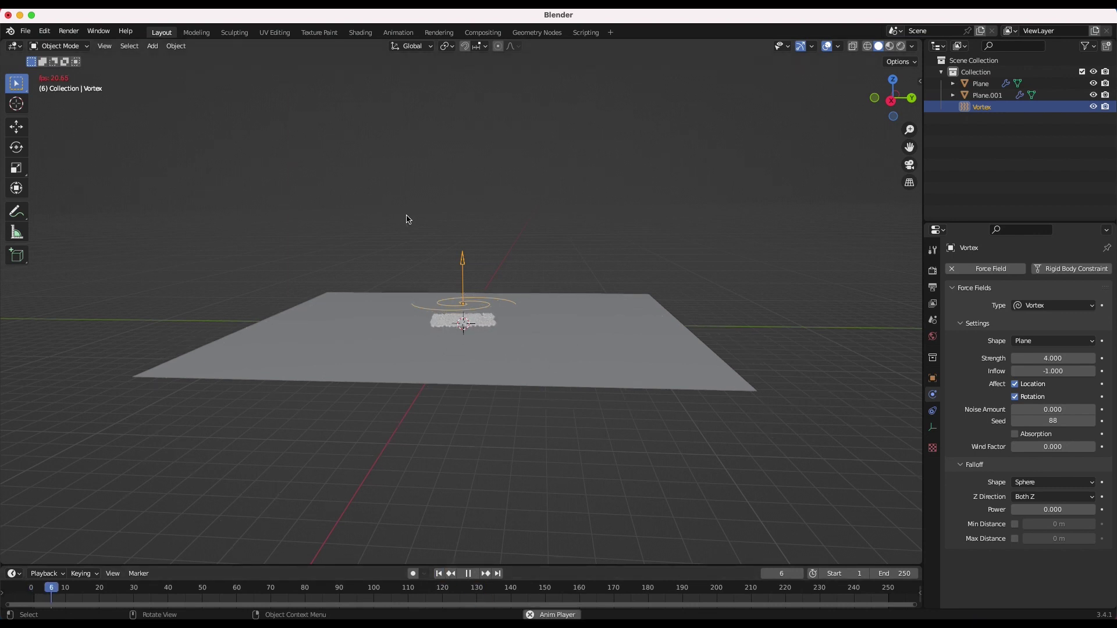
Step: Move the vortex around during playback, leave it slightly higher above the ground, and return to the first frame
{"action": "key", "text": "g"}
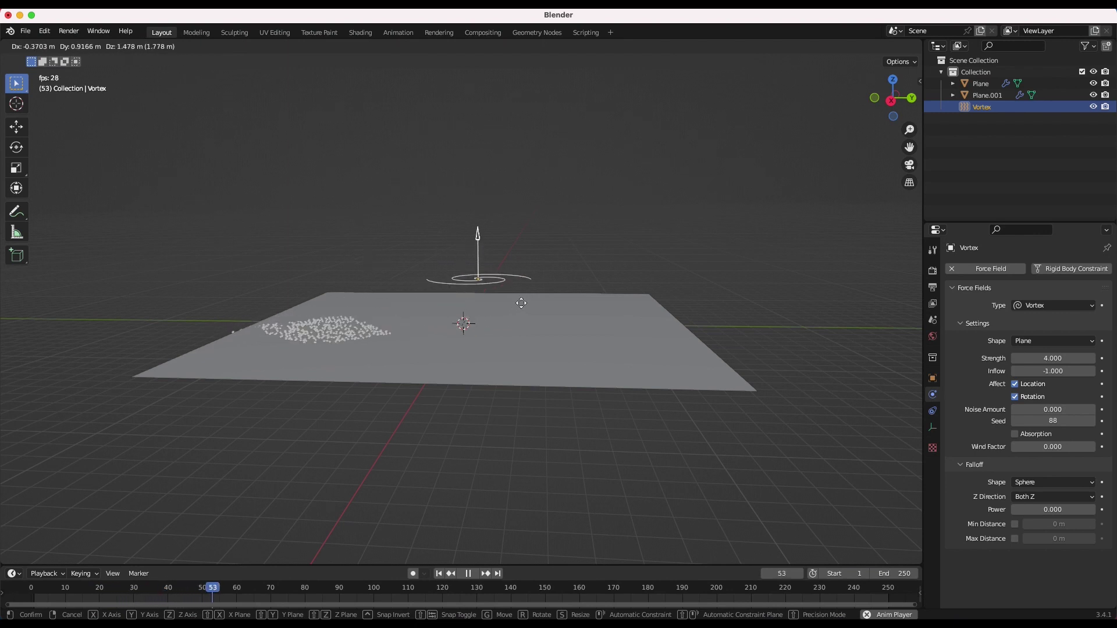
{"action": "left_click", "coordinate": [435, 298]}
{"action": "key", "text": "space"}
{"action": "left_click", "coordinate": [439, 575]}
{"action": "middle_click_drag", "start_coordinate": [518, 283], "coordinate": [494, 345]}
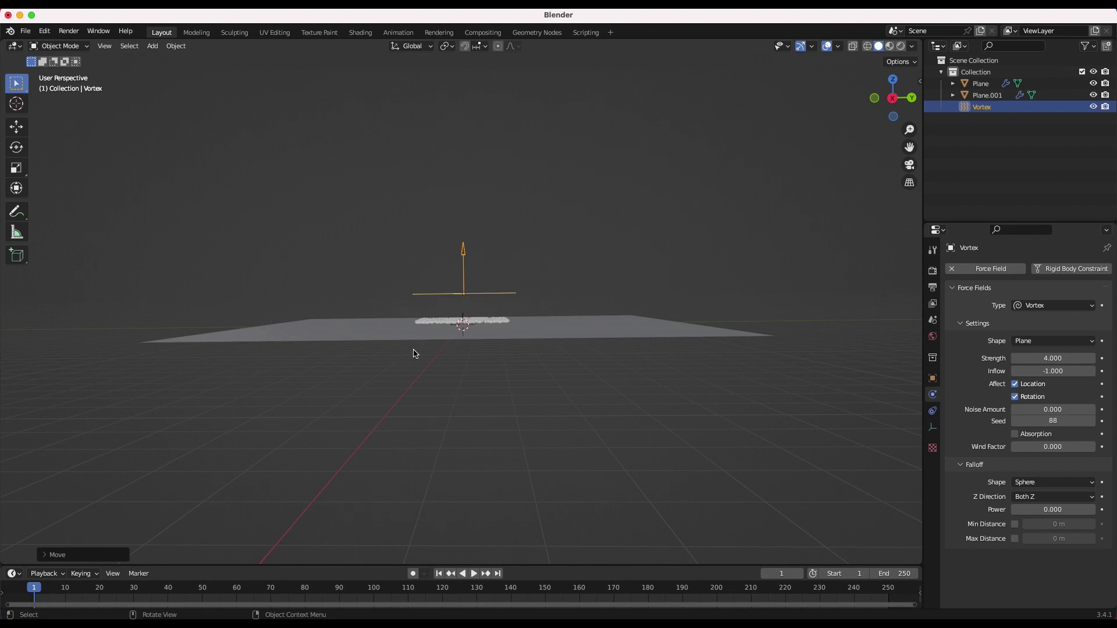
Step: Tilt the vortex sideways by about 20 degrees and play the simulation to around frame 219
{"action": "key", "text": "r"}
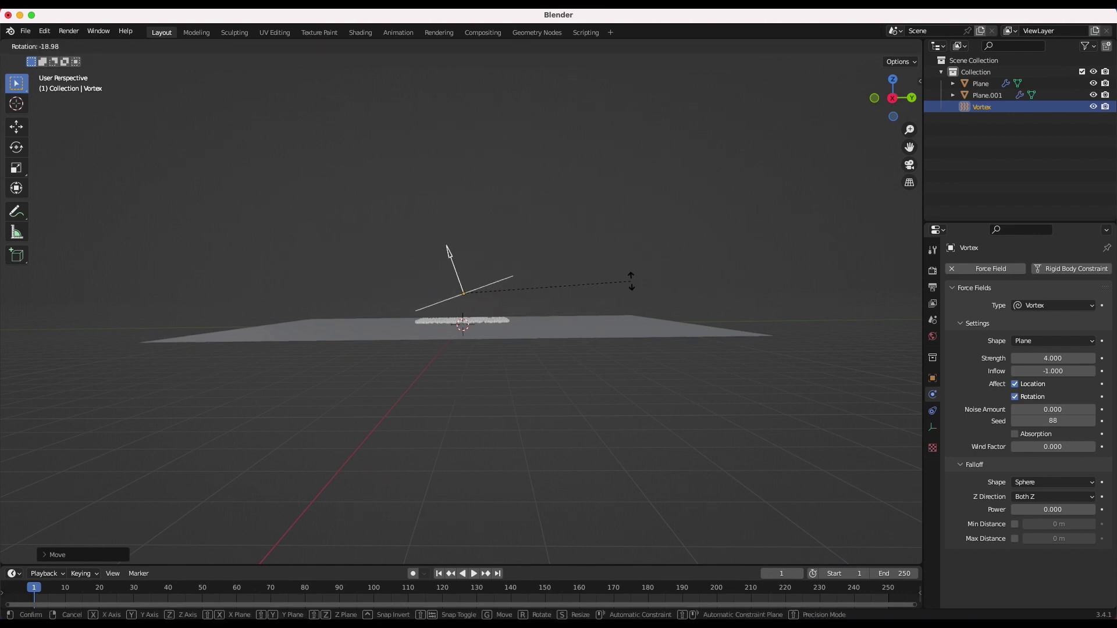
{"action": "left_click", "coordinate": [462, 369]}
{"action": "key", "text": "space"}
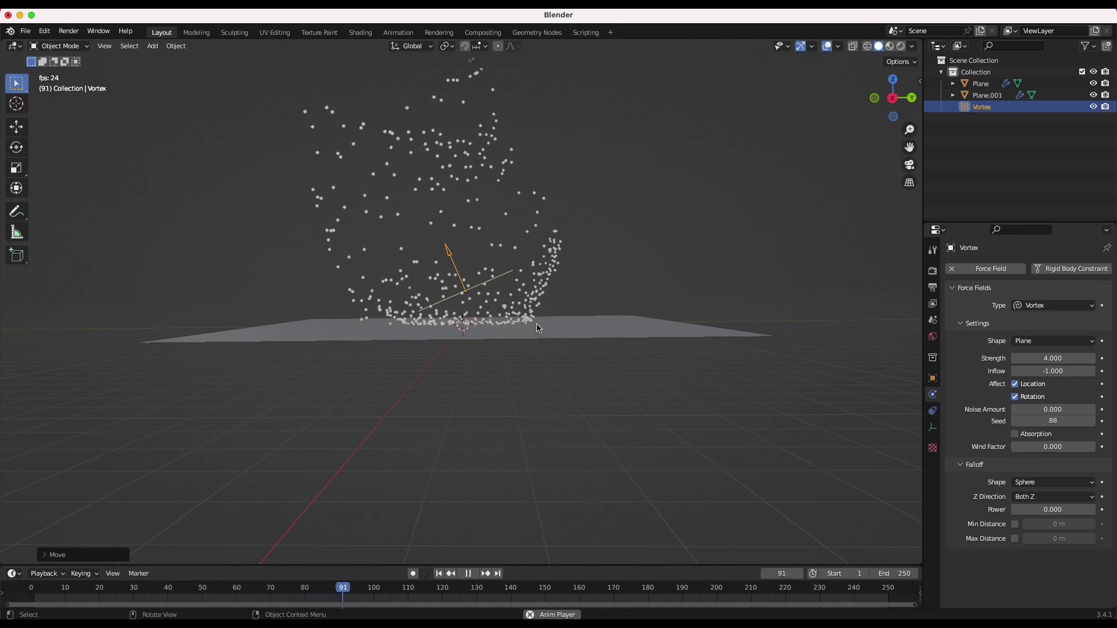
{"action": "middle_click_drag", "start_coordinate": [615, 297], "coordinate": [614, 296]}
{"action": "key", "text": "space"}
{"action": "middle_click_drag", "start_coordinate": [507, 276], "coordinate": [505, 276]}
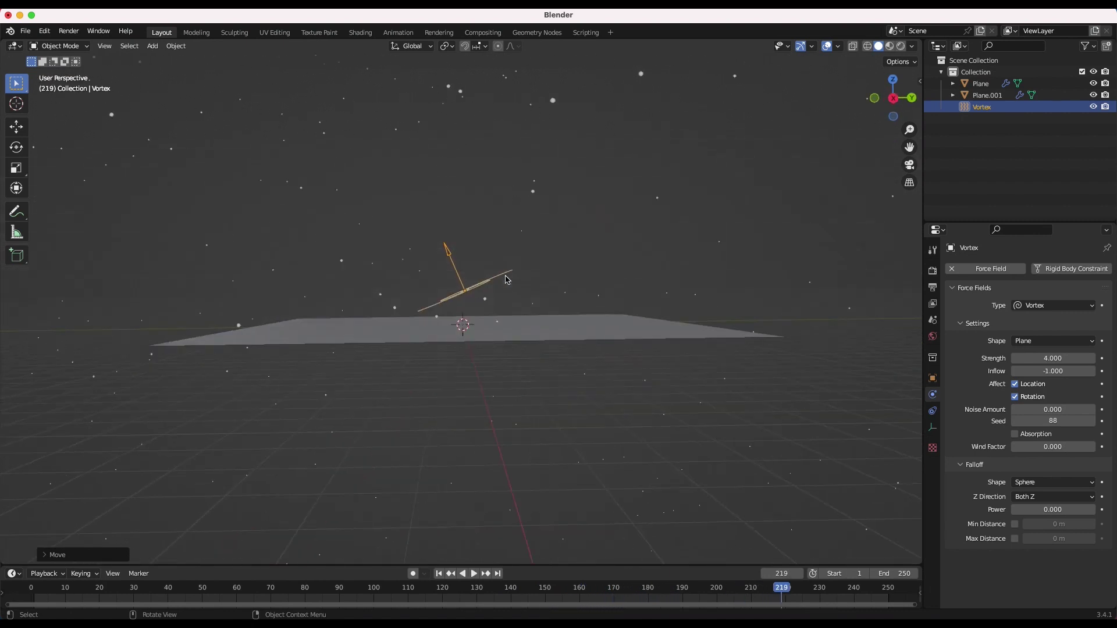
Step: Select the small emitter plane and replay the simulation from the first frame to about frame 24
{"action": "scroll", "coordinate": [506, 280], "scroll_direction": "right", "scroll_amount": 5}
{"action": "left_click", "coordinate": [509, 295]}
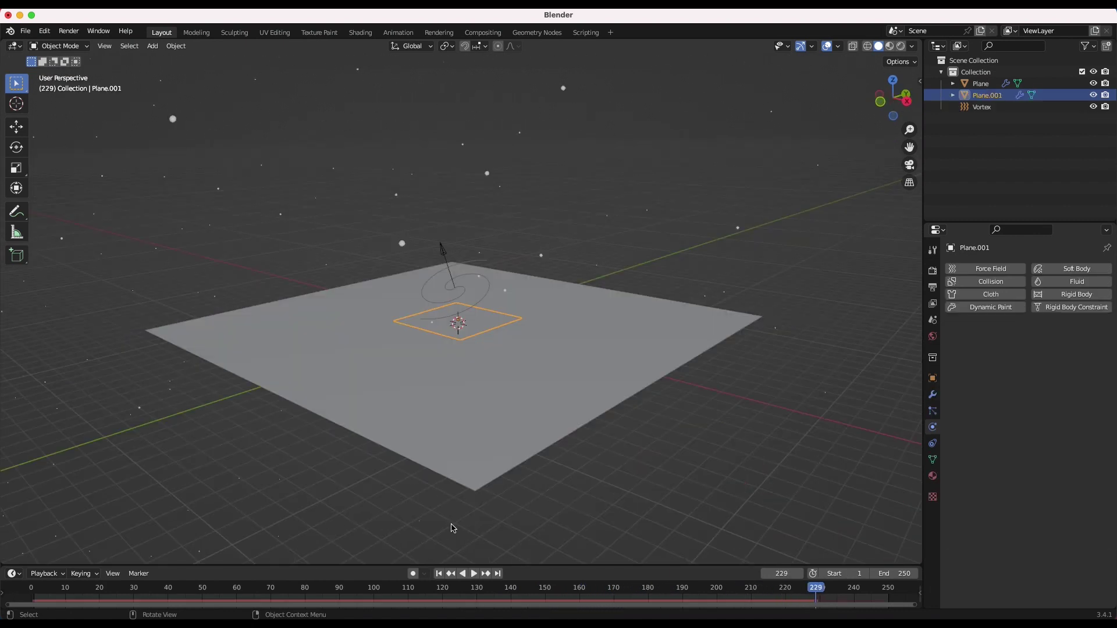
{"action": "left_click", "coordinate": [439, 573]}
{"action": "key", "text": "space"}
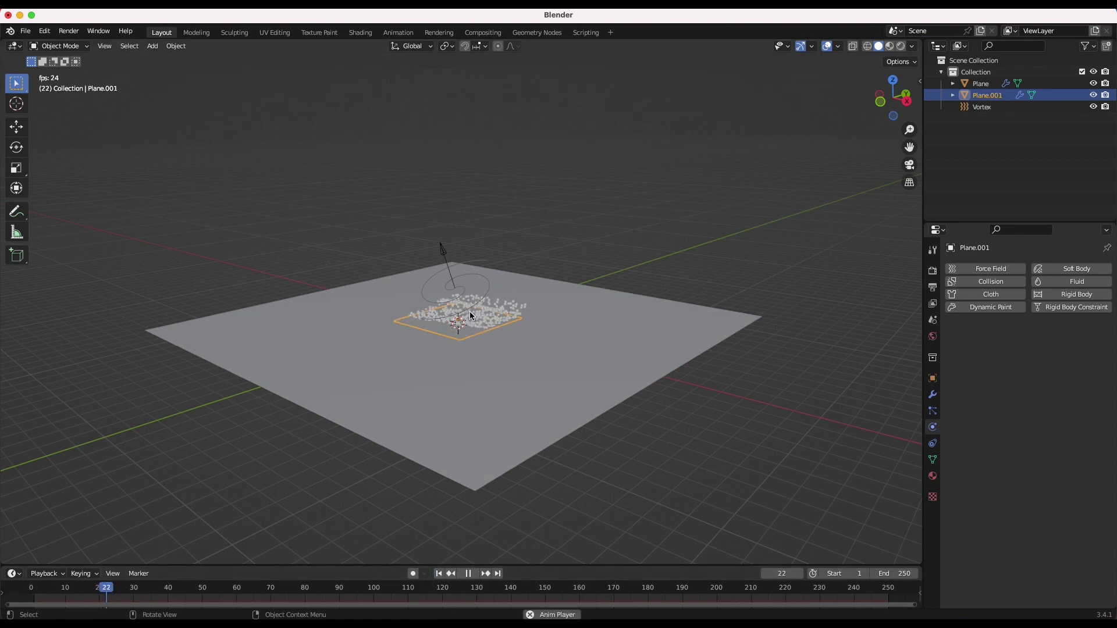
{"action": "key", "text": "space"}
{"action": "scroll", "coordinate": [470, 316], "scroll_direction": "right", "scroll_amount": 3}
Step: Raise the emitter plane above the ground along Z, then tilt and reposition it just below the vortex
{"action": "key", "text": "g"}
{"action": "key", "text": "z"}
{"action": "left_click", "coordinate": [492, 326]}
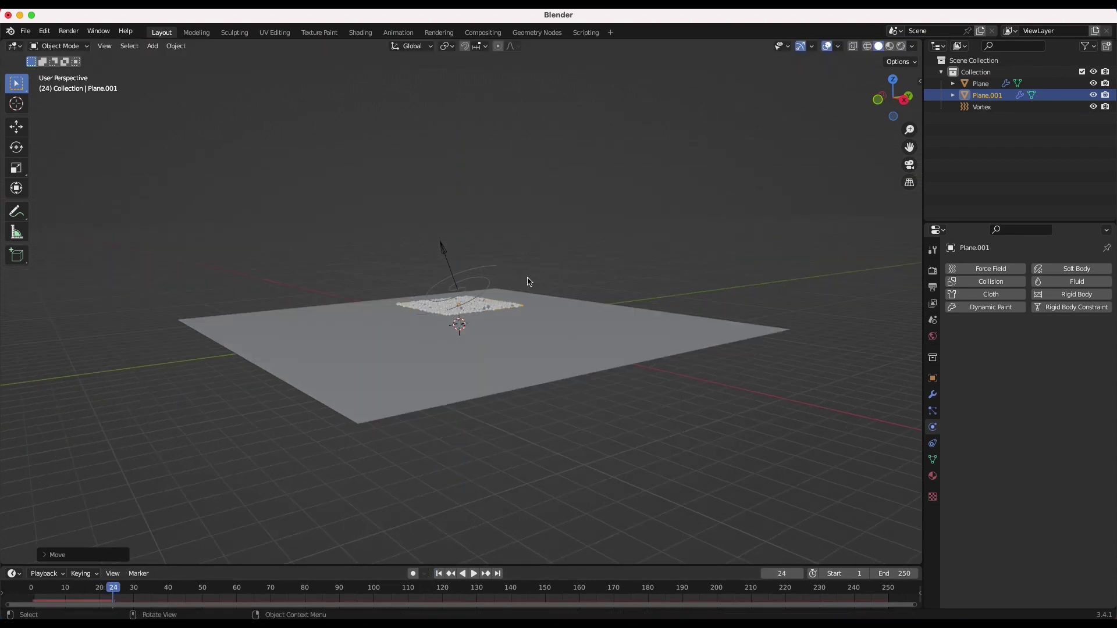
{"action": "key", "text": "r"}
{"action": "left_click", "coordinate": [532, 300]}
{"action": "scroll", "coordinate": [532, 301], "scroll_direction": "right", "scroll_amount": 5}
{"action": "key", "text": "g"}
{"action": "left_click", "coordinate": [536, 292]}
Step: Play the simulation from the first frame to about frame 212 and examine the particles leaving the tilted emitter
{"action": "left_click", "coordinate": [438, 573]}
{"action": "left_click", "coordinate": [474, 574]}
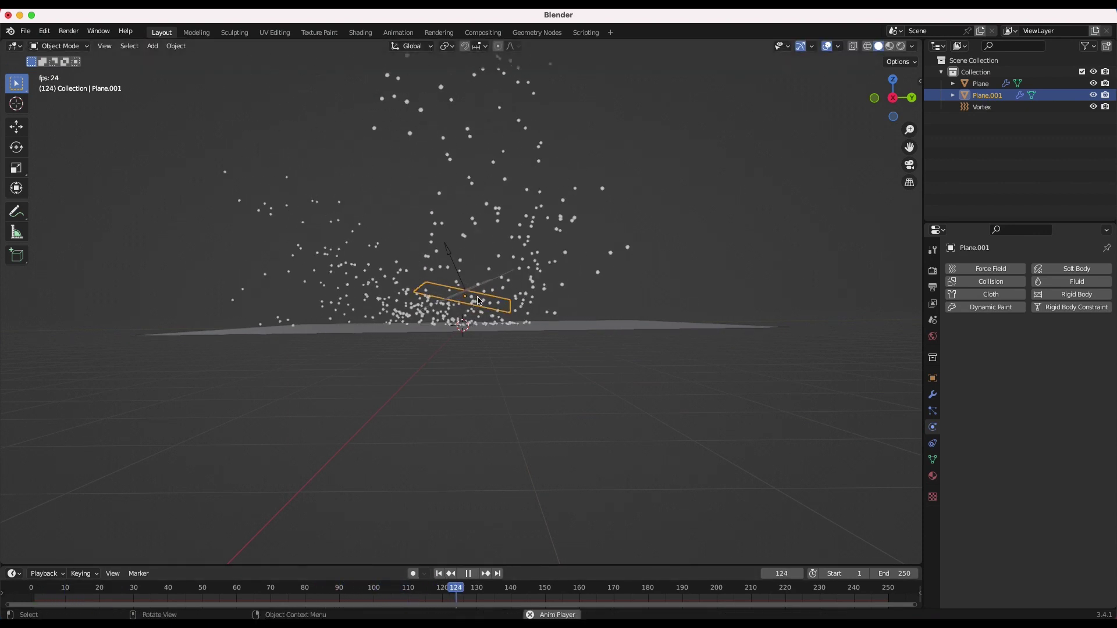
{"action": "middle_click_drag", "start_coordinate": [500, 388], "coordinate": [592, 362]}
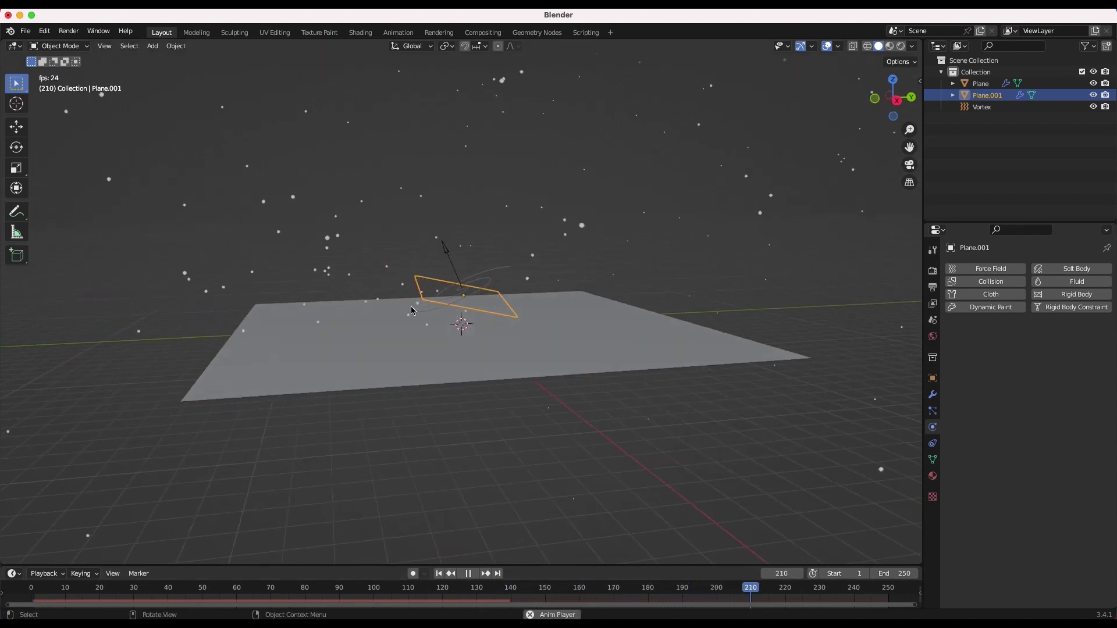
{"action": "key", "text": "space"}
Step: Set the vortex's inflow to -0.5 and examine the replayed simulation from several angles up to about frame 202
{"action": "left_click", "coordinate": [479, 280]}
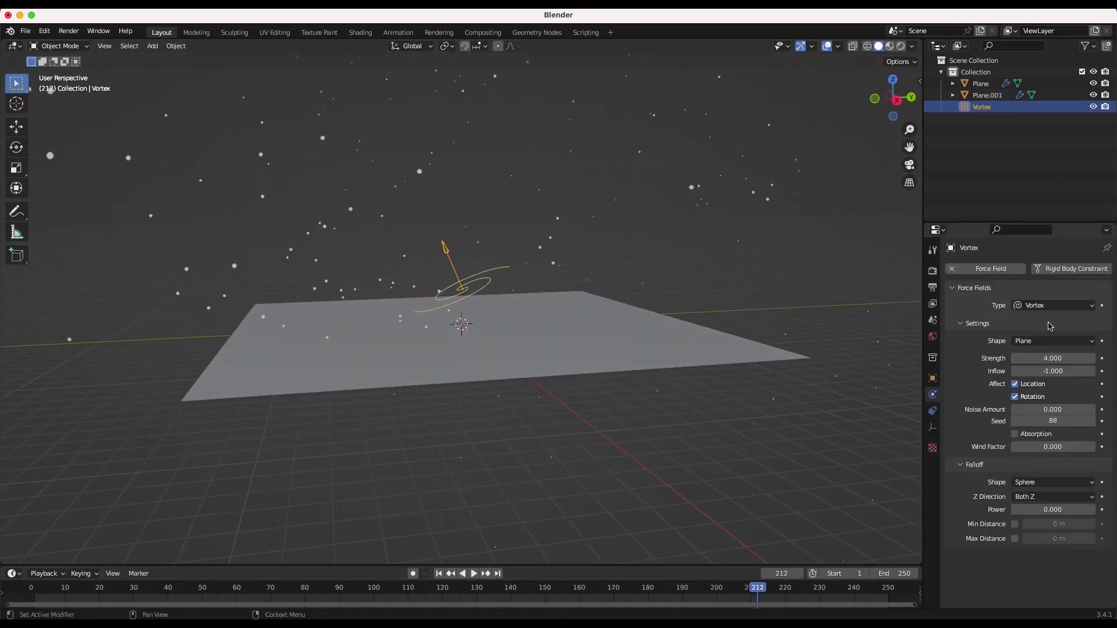
{"action": "left_click", "coordinate": [1050, 371]}
{"action": "type", "text": "-1"}
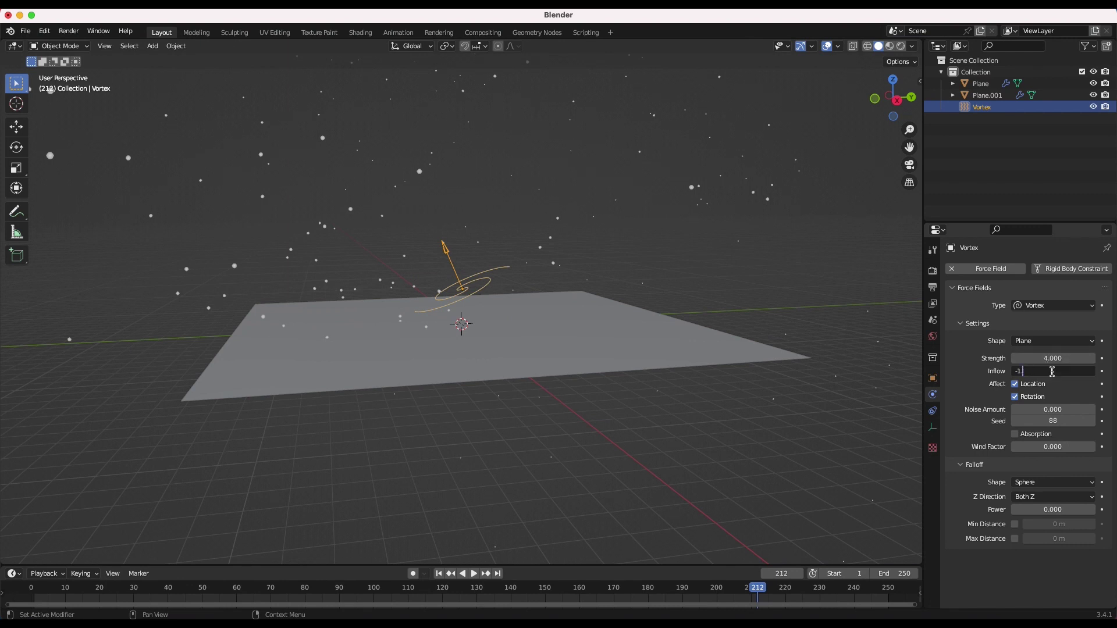
{"action": "type", "text": "-0.5"}
{"action": "key", "text": "Return"}
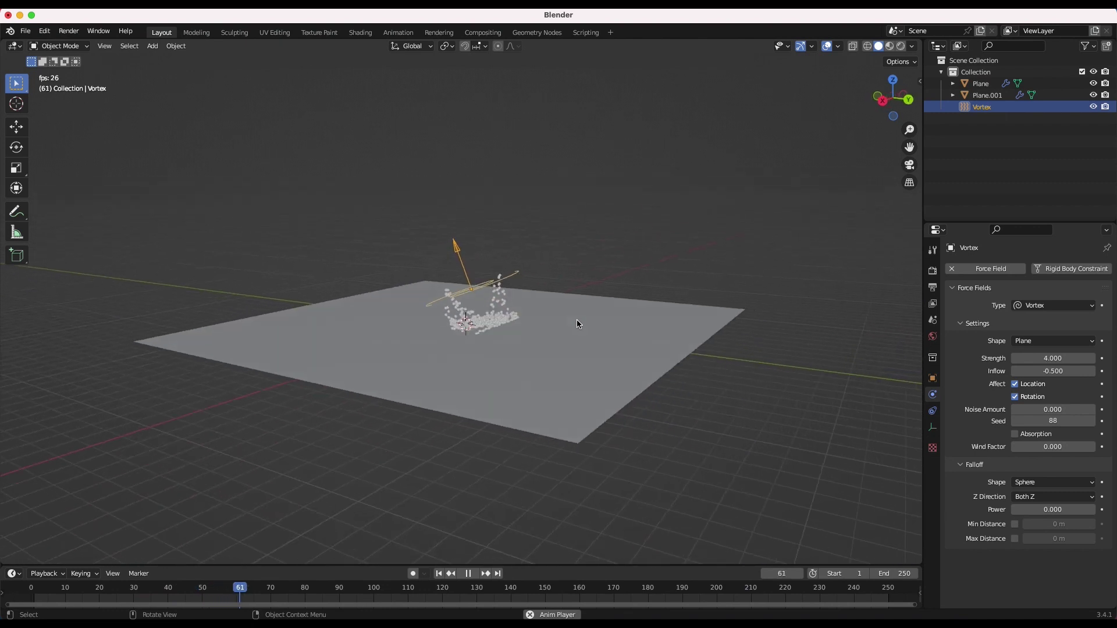
{"action": "middle_click_drag", "start_coordinate": [577, 320], "coordinate": [580, 319]}
{"action": "middle_click_drag", "start_coordinate": [502, 316], "coordinate": [524, 336]}
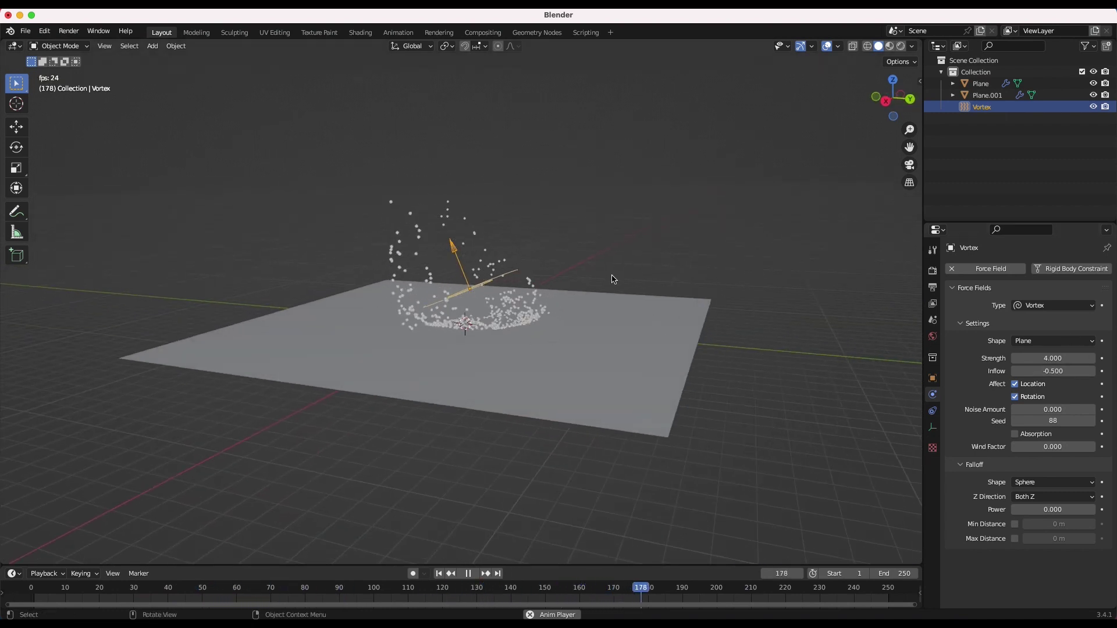
{"action": "key", "text": "space"}
Step: Set the vortex's strength to 5 and inflow to -0.8, then replay the simulation and examine the swirl up close
{"action": "left_click", "coordinate": [1047, 372]}
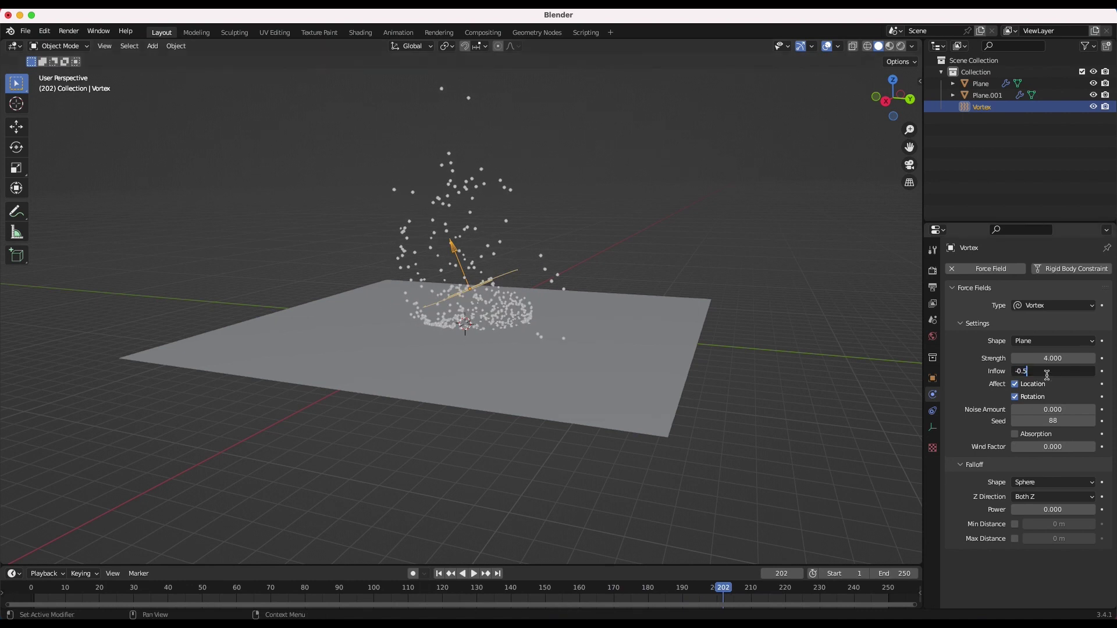
{"action": "key", "text": "Return"}
{"action": "middle_click_drag", "start_coordinate": [643, 217], "coordinate": [645, 216]}
{"action": "scroll", "coordinate": [501, 327], "scroll_direction": "up", "scroll_amount": 3}
{"action": "middle_click_drag", "start_coordinate": [500, 327], "coordinate": [503, 327]}
{"action": "middle_click_drag", "start_coordinate": [550, 290], "coordinate": [512, 302]}
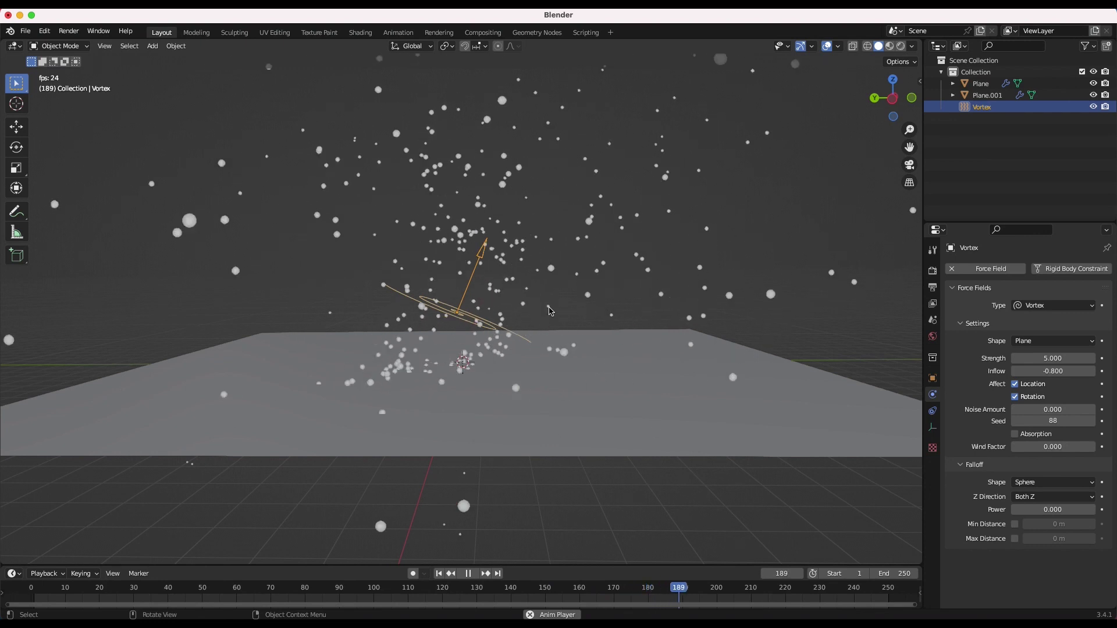
{"action": "key", "text": "space"}
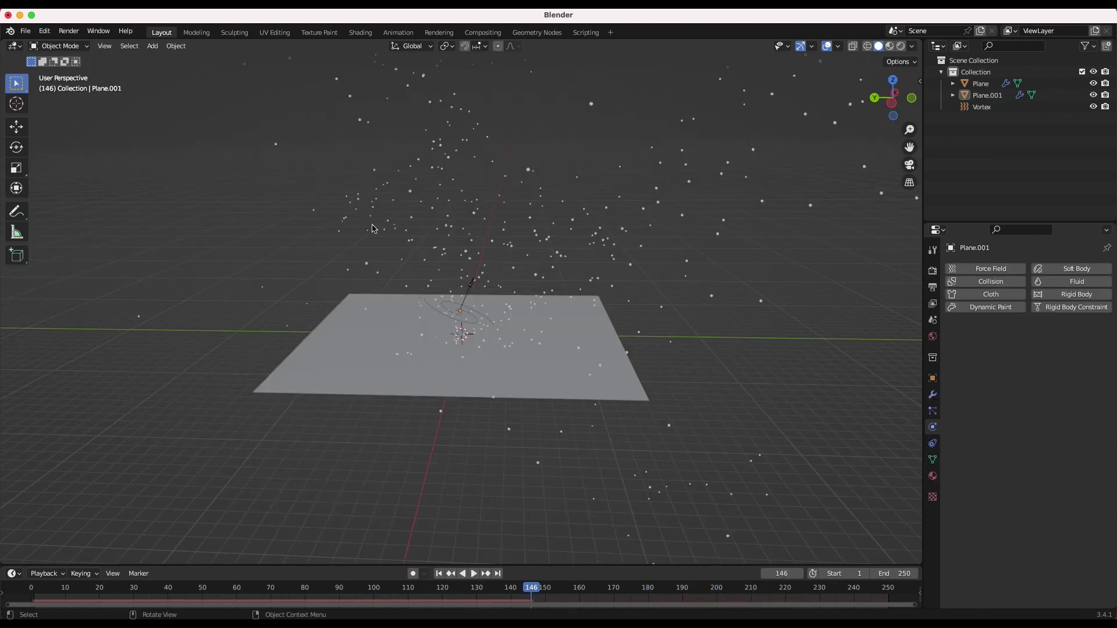
Step: Duplicate the ground collision plane, rotate the copy upright about X, move it to one side of the ground and scale it along Z
{"action": "left_click", "coordinate": [593, 339]}
{"action": "mouse_move", "coordinate": [593, 339]}
{"action": "middle_mouse_down"}
{"action": "mouse_move", "coordinate": [354, 348]}
{"action": "mouse_move", "coordinate": [402, 360]}
{"action": "mouse_move", "coordinate": [598, 338]}
{"action": "middle_mouse_up"}
{"action": "middle_click_drag", "start_coordinate": [613, 329], "coordinate": [563, 350]}
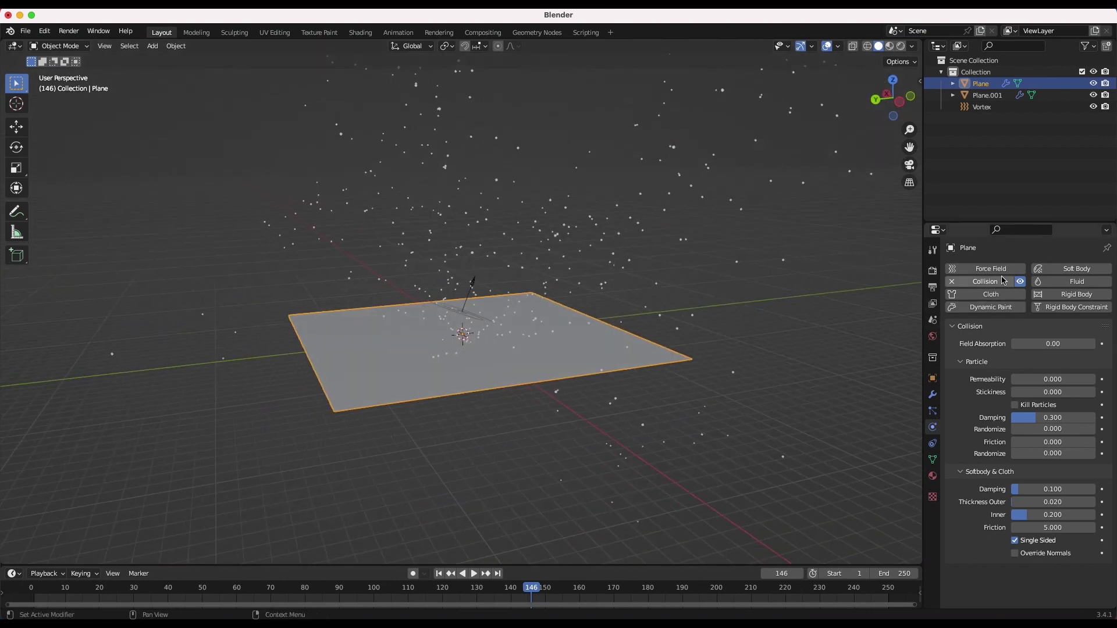
{"action": "middle_click_drag", "start_coordinate": [749, 293], "coordinate": [548, 347]}
{"action": "key", "text": "shift+d"}
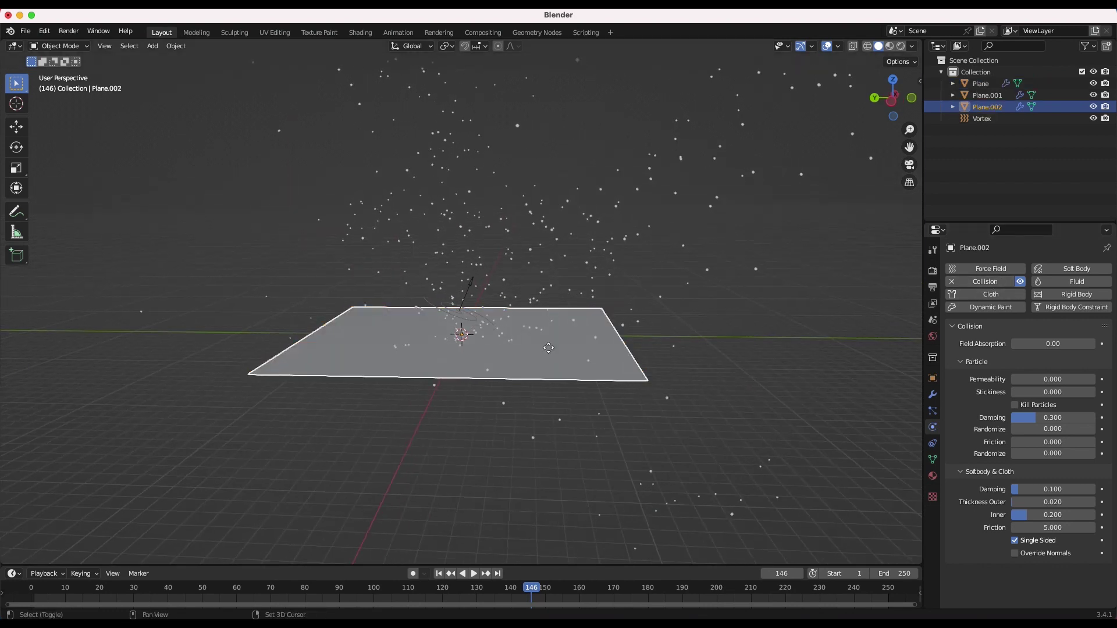
{"action": "key", "text": "x"}
{"action": "left_click", "coordinate": [433, 384]}
{"action": "key", "text": "g"}
{"action": "left_click", "coordinate": [553, 346]}
{"action": "key", "text": "s"}
{"action": "key", "text": "z"}
{"action": "key", "text": "Return"}
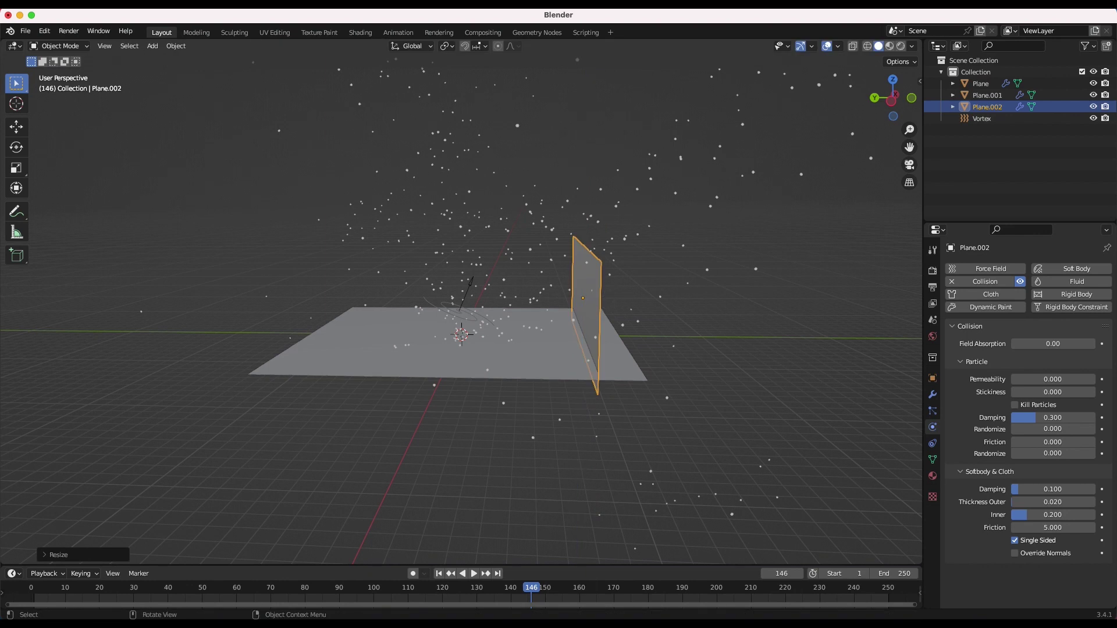
Step: Duplicate the upright collision wall onto the opposite side of the ground and play the simulation from the first frame
{"action": "key", "text": "shift+d"}
{"action": "left_click", "coordinate": [396, 246]}
{"action": "middle_click_drag", "start_coordinate": [395, 246], "coordinate": [419, 274]}
{"action": "scroll", "coordinate": [419, 274], "scroll_direction": "down", "scroll_amount": 3}
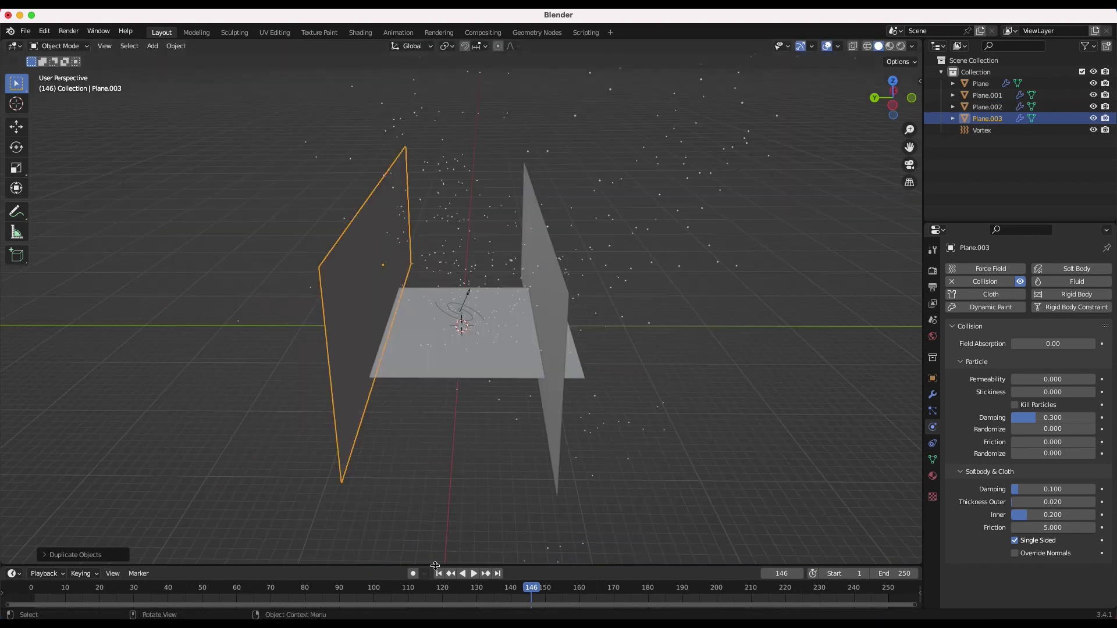
{"action": "left_click", "coordinate": [439, 574]}
{"action": "key", "text": "space"}
{"action": "middle_click_drag", "start_coordinate": [496, 400], "coordinate": [280, 255]}
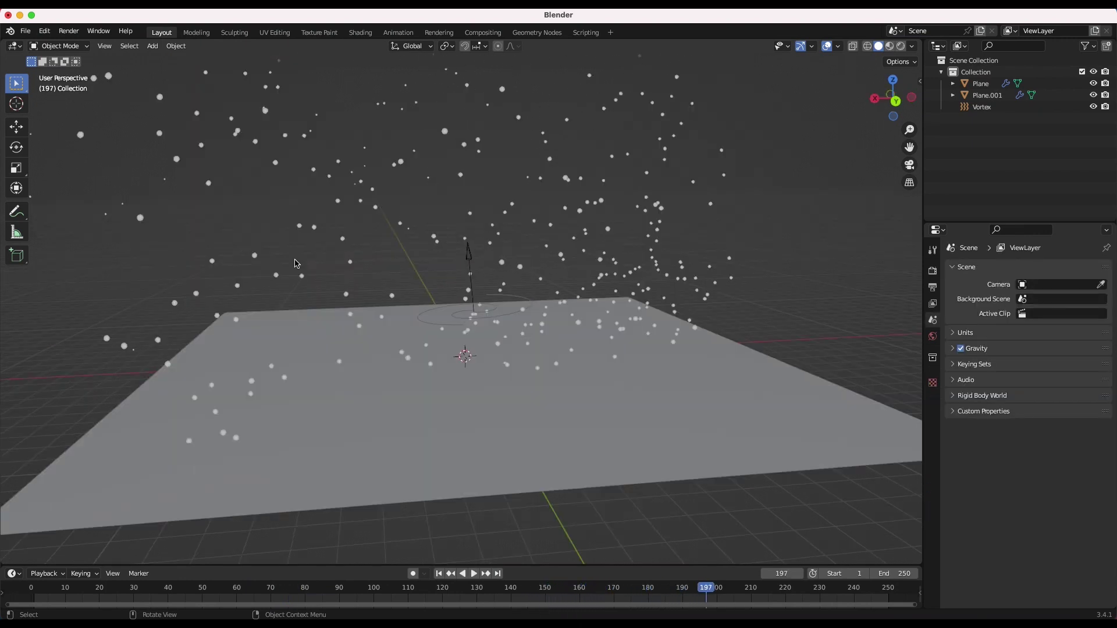
Step: Examine the swirling particle cloud above the ground from all sides at frame 197
{"action": "scroll", "coordinate": [295, 263], "scroll_direction": "right", "scroll_amount": 15}
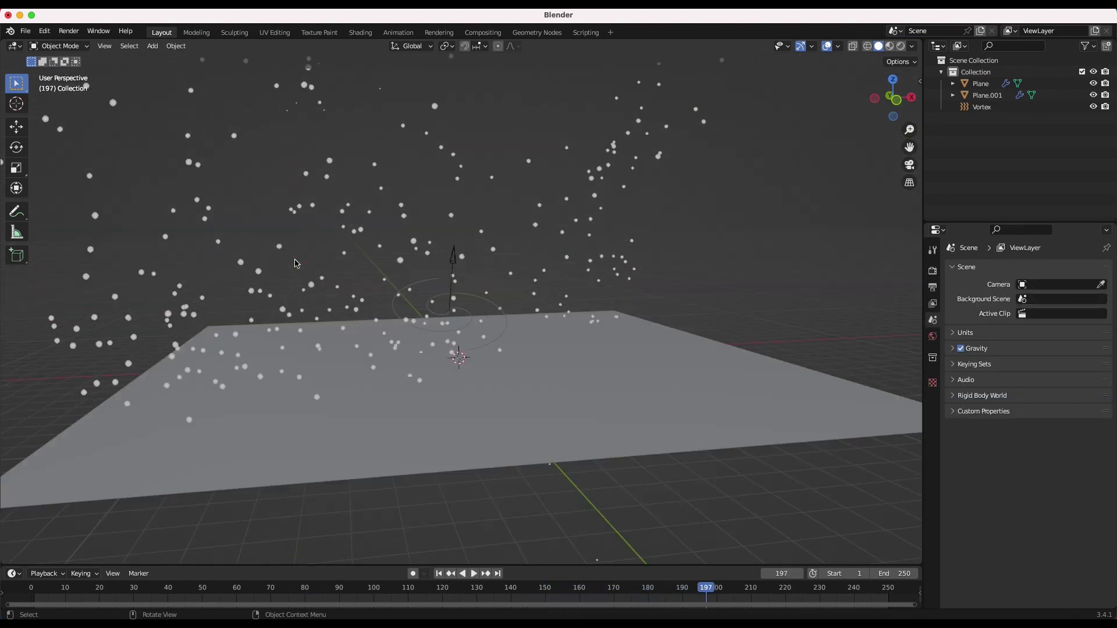
{"action": "middle_click_drag", "start_coordinate": [295, 264], "coordinate": [444, 252]}
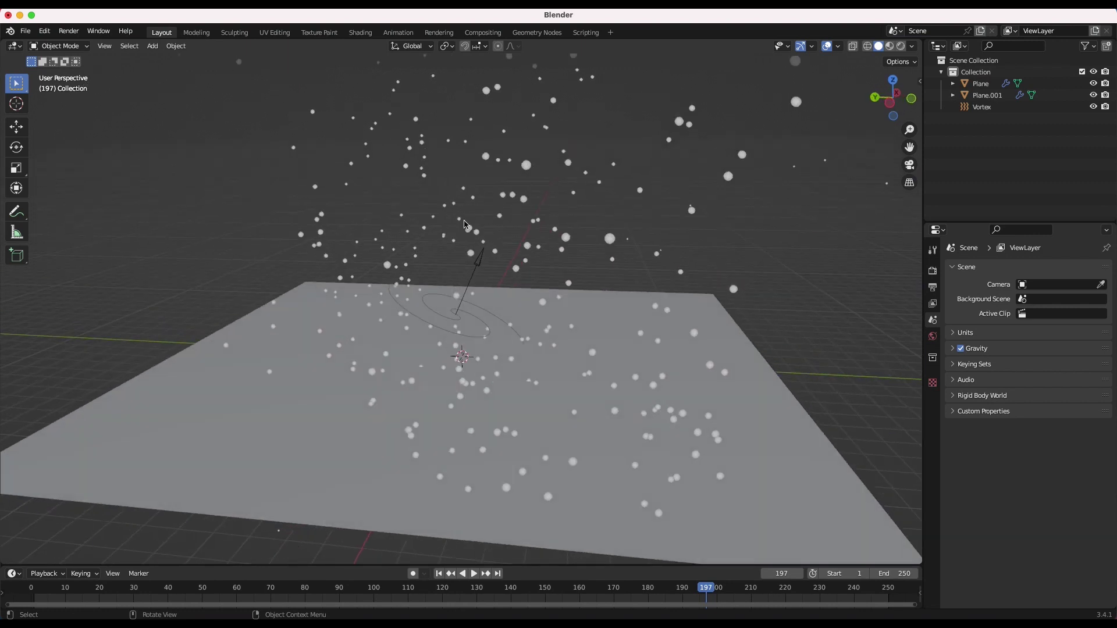
{"action": "middle_click_drag", "start_coordinate": [572, 271], "coordinate": [577, 304]}
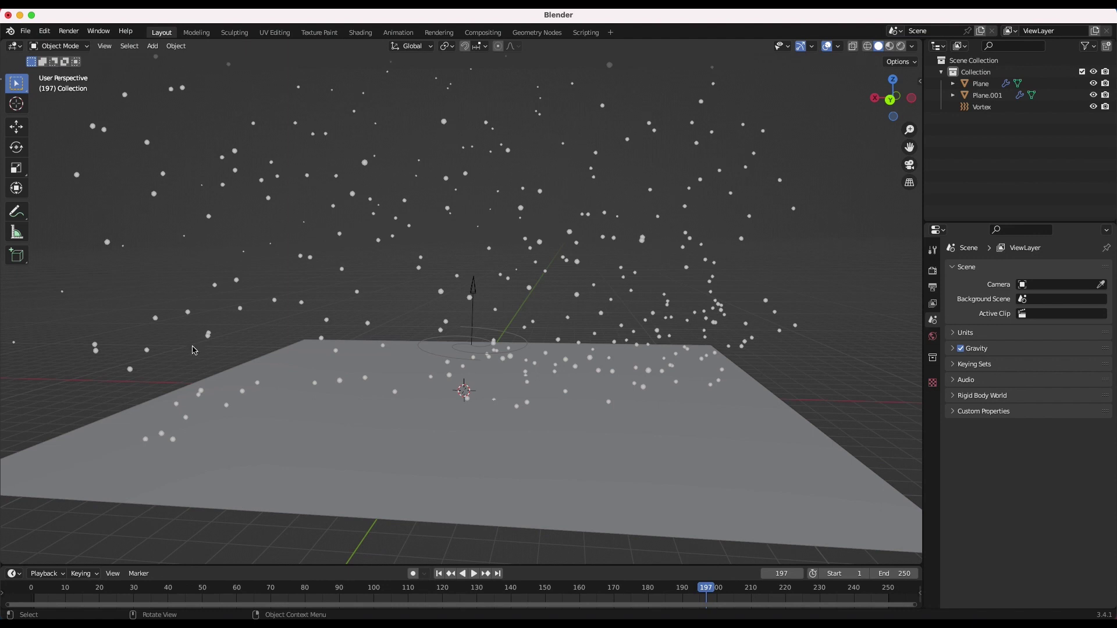
{"action": "middle_click_drag", "start_coordinate": [614, 267], "coordinate": [550, 282]}
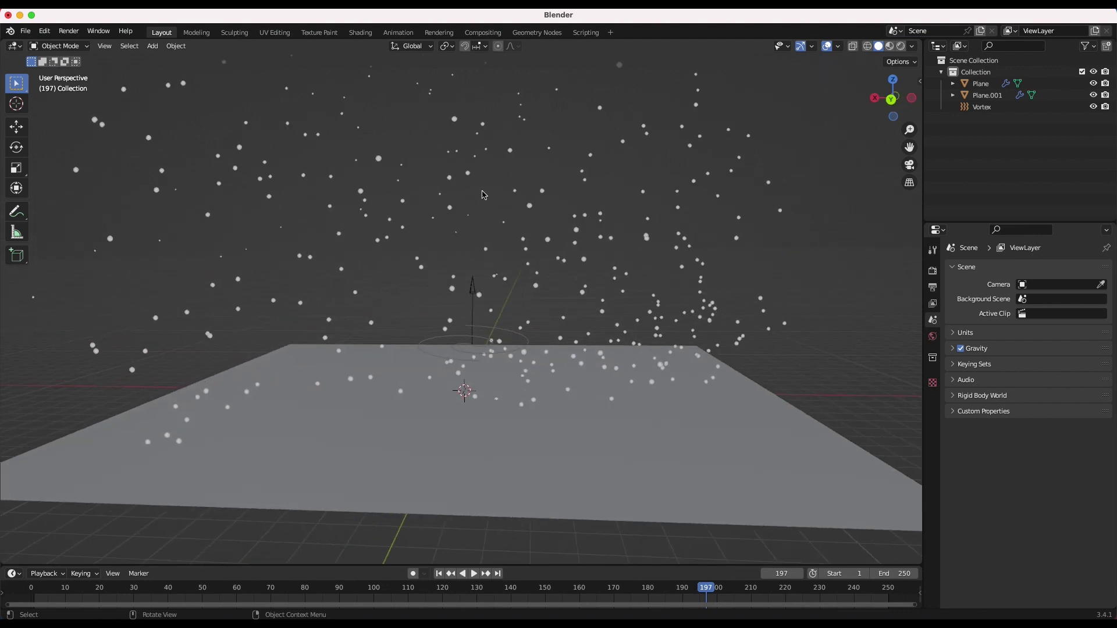
{"action": "middle_click_drag", "start_coordinate": [407, 249], "coordinate": [508, 142]}
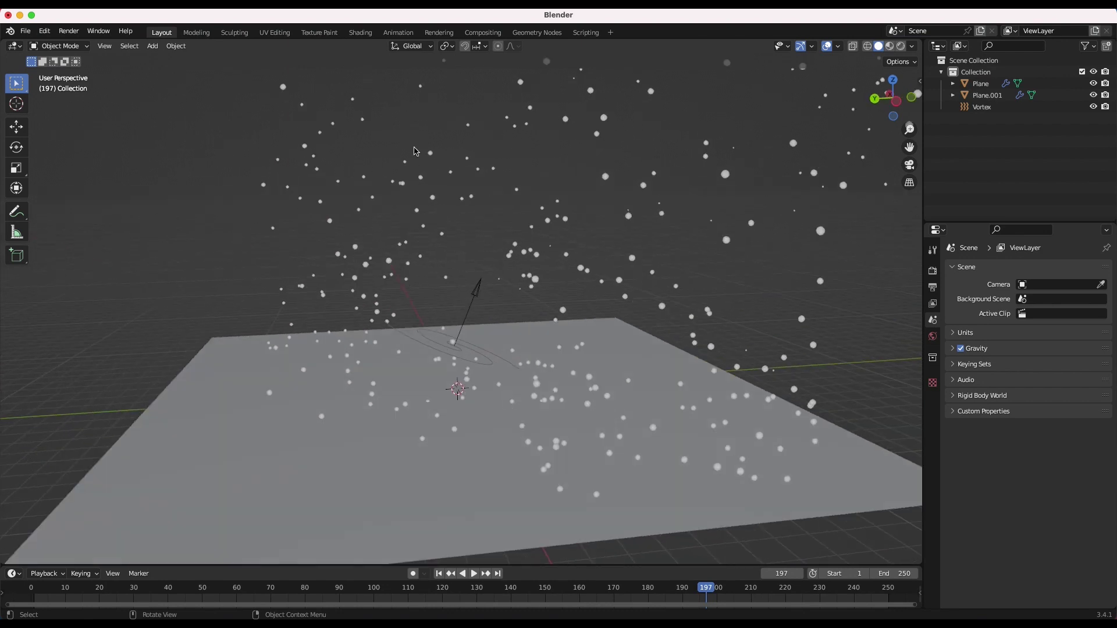
{"action": "middle_click_drag", "start_coordinate": [449, 330], "coordinate": [614, 316]}
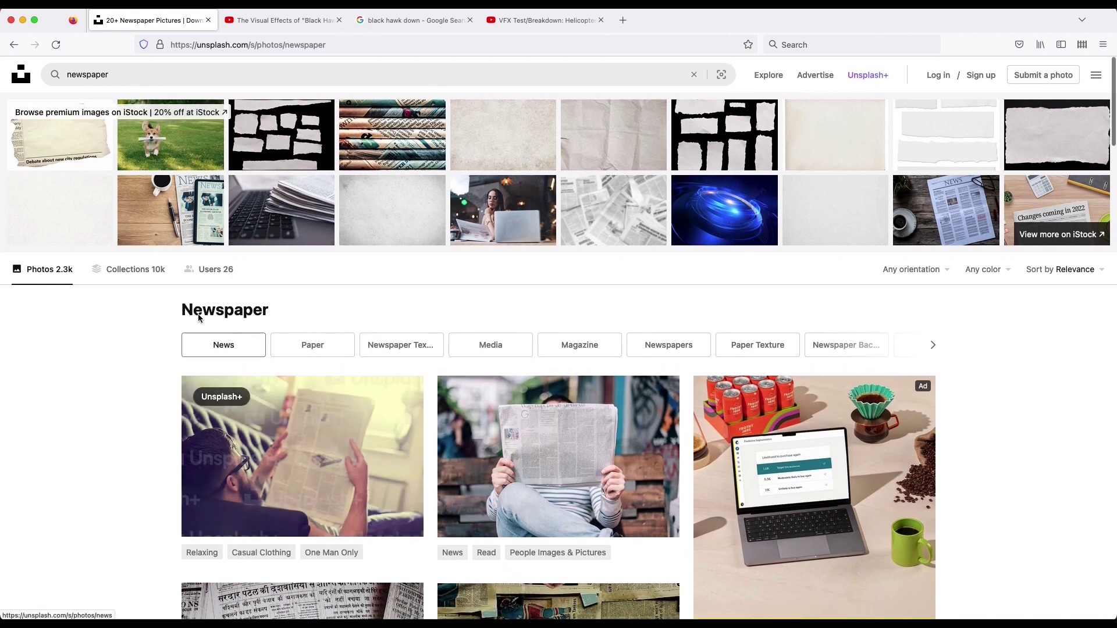
Step: Switch to the Unsplash page in the browser and look through the newspaper photos for paper debris texture sources
{"action": "left_click_drag", "start_coordinate": [176, 310], "coordinate": [295, 314]}
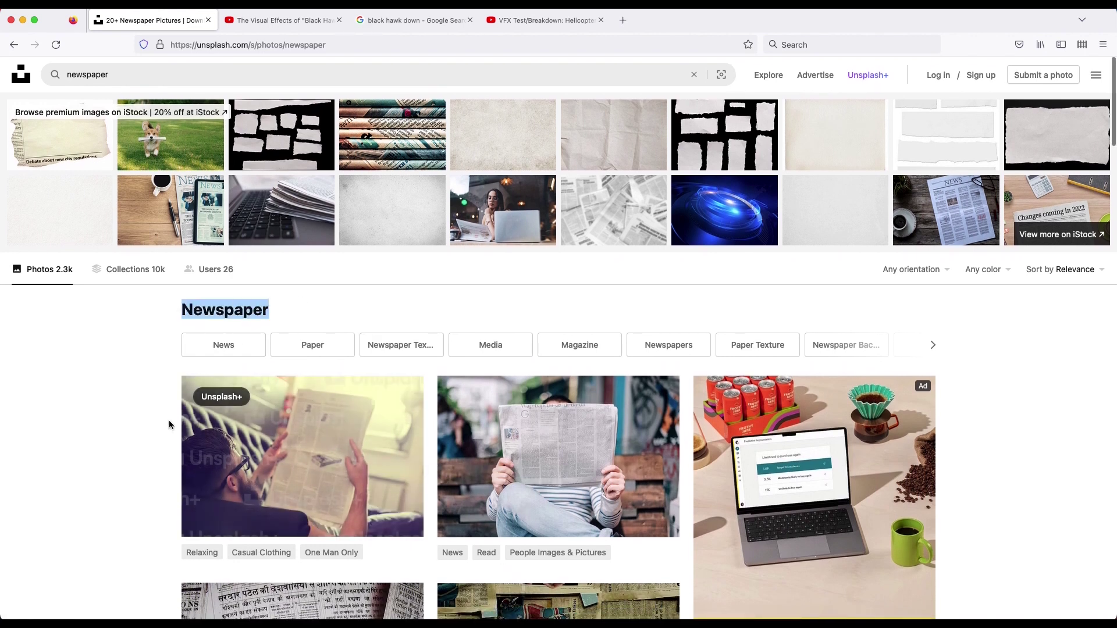
{"action": "scroll", "coordinate": [474, 352], "scroll_direction": "down", "scroll_amount": 7}
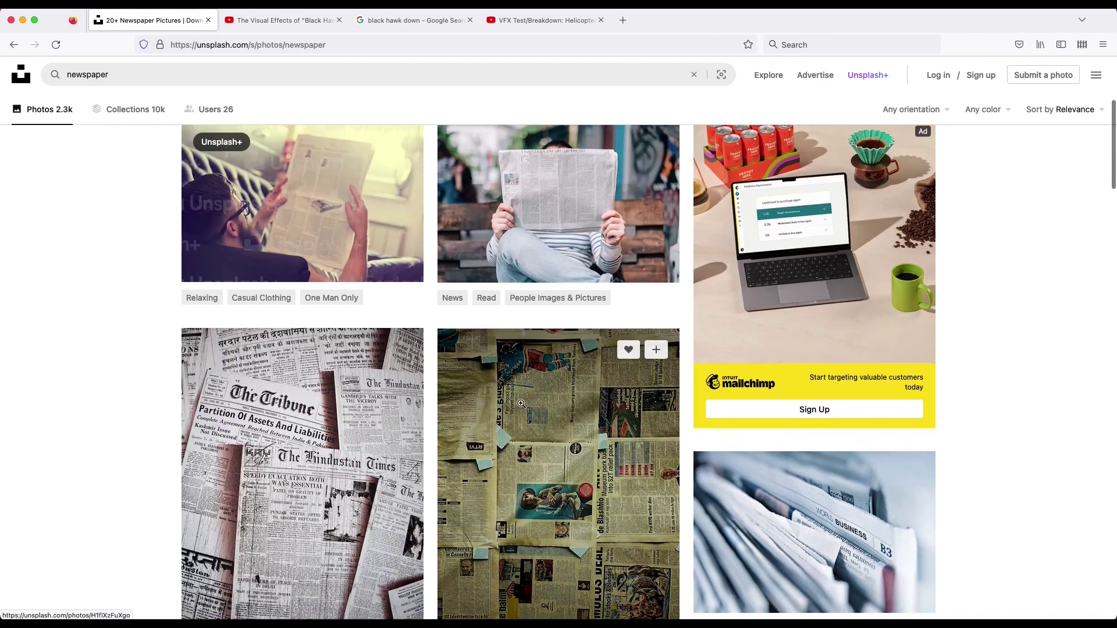
{"action": "scroll", "coordinate": [466, 326], "scroll_direction": "up", "scroll_amount": 7}
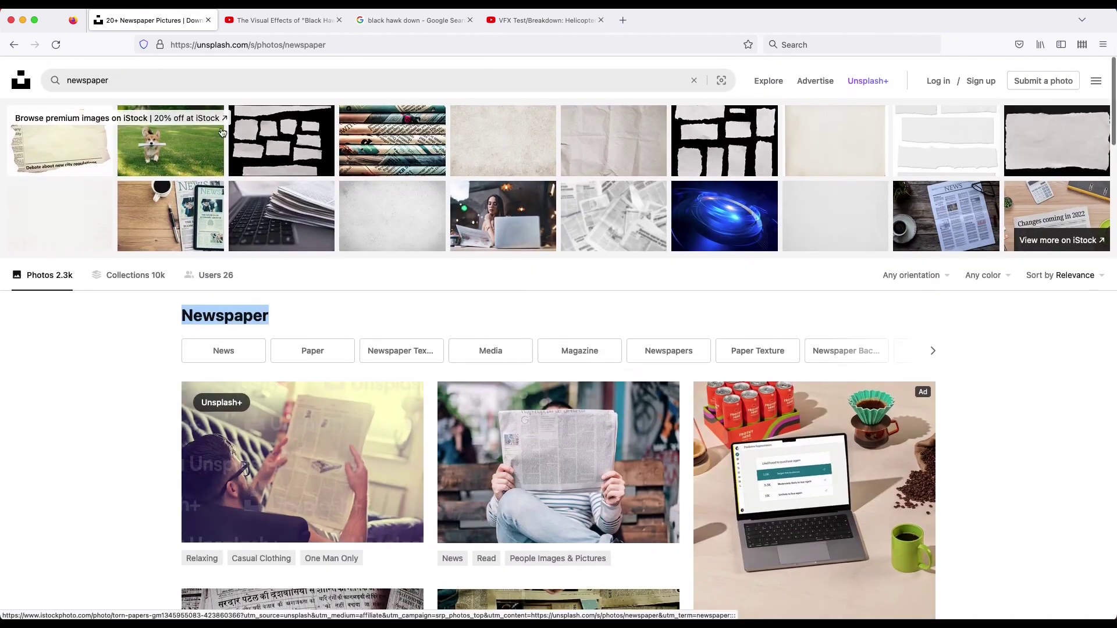
{"action": "scroll", "coordinate": [212, 324], "scroll_direction": "down", "scroll_amount": 7}
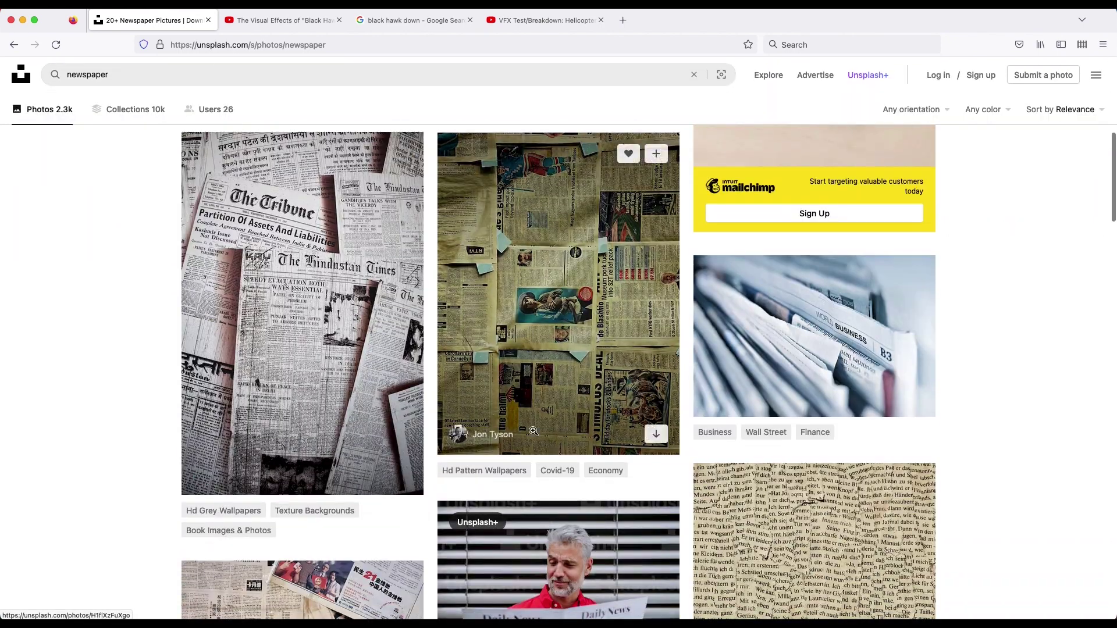
Step: Download the photo of taped-together newspaper sheets in Medium size (1920 x 2560) and save it as "Unsplash paper debris"
{"action": "scroll", "coordinate": [534, 431], "scroll_direction": "down", "scroll_amount": 6}
{"action": "scroll", "coordinate": [533, 430], "scroll_direction": "down", "scroll_amount": 15}
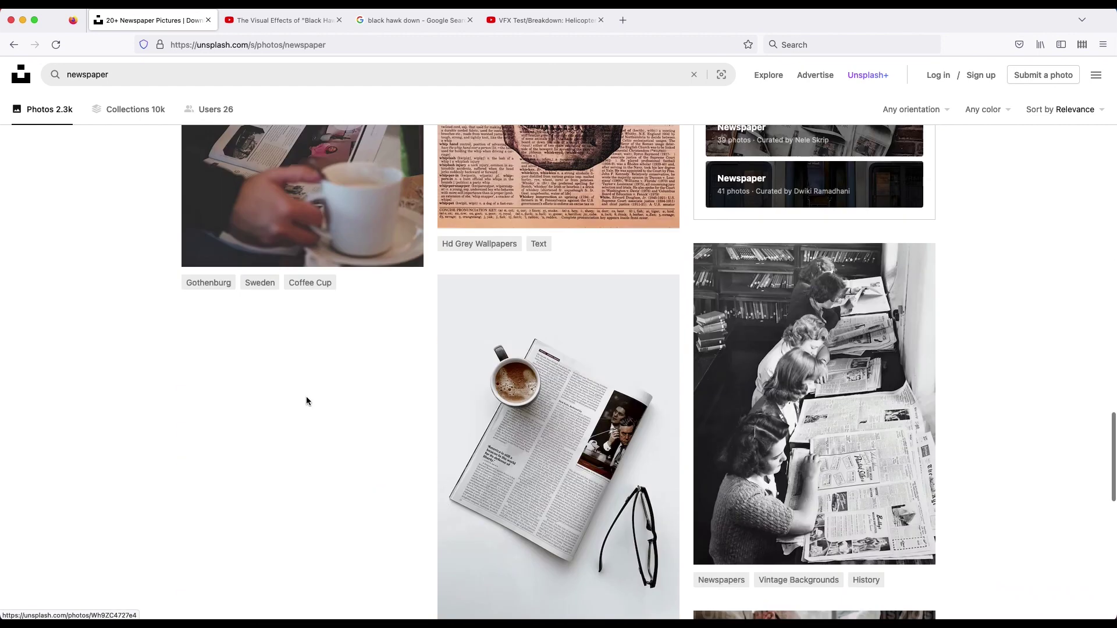
{"action": "scroll", "coordinate": [307, 398], "scroll_direction": "up", "scroll_amount": 10}
{"action": "scroll", "coordinate": [542, 318], "scroll_direction": "up", "scroll_amount": 10}
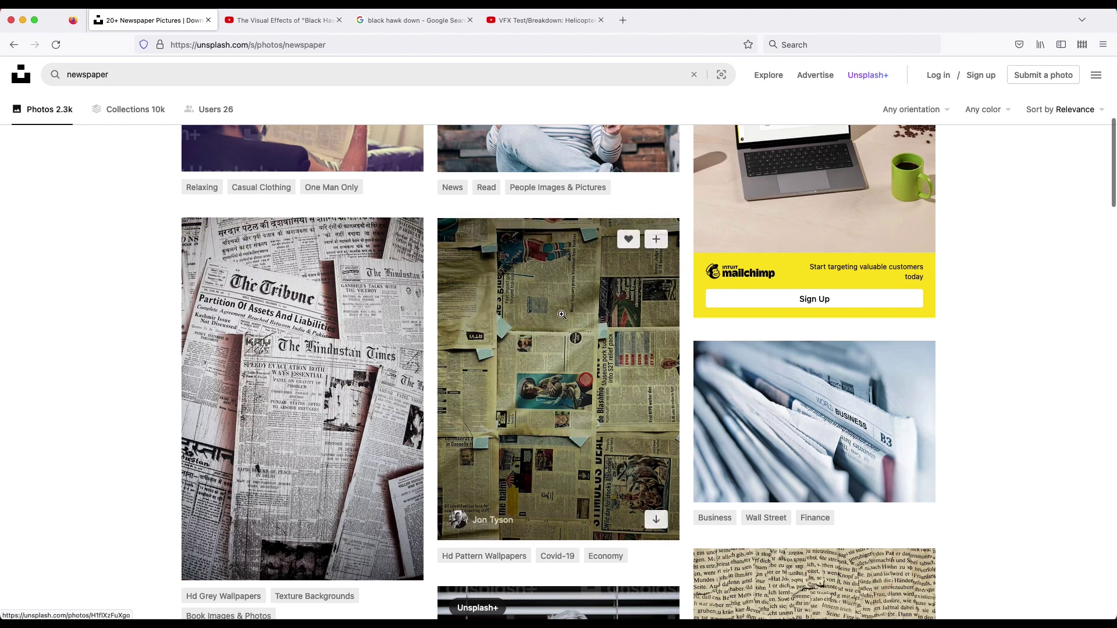
{"action": "left_click", "coordinate": [547, 360]}
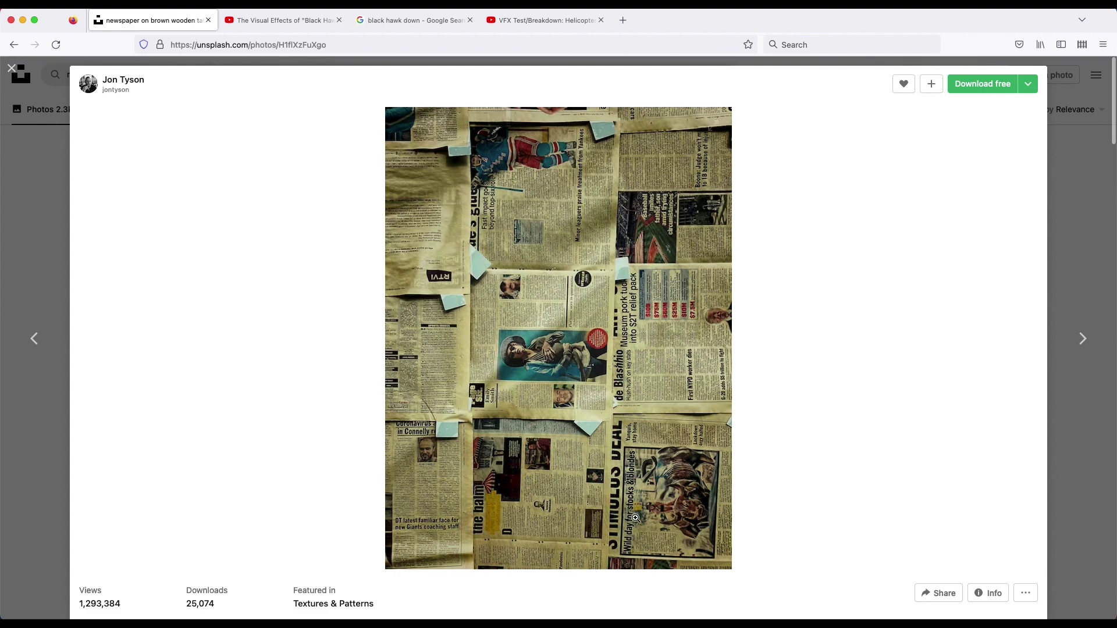
{"action": "left_click", "coordinate": [1029, 86]}
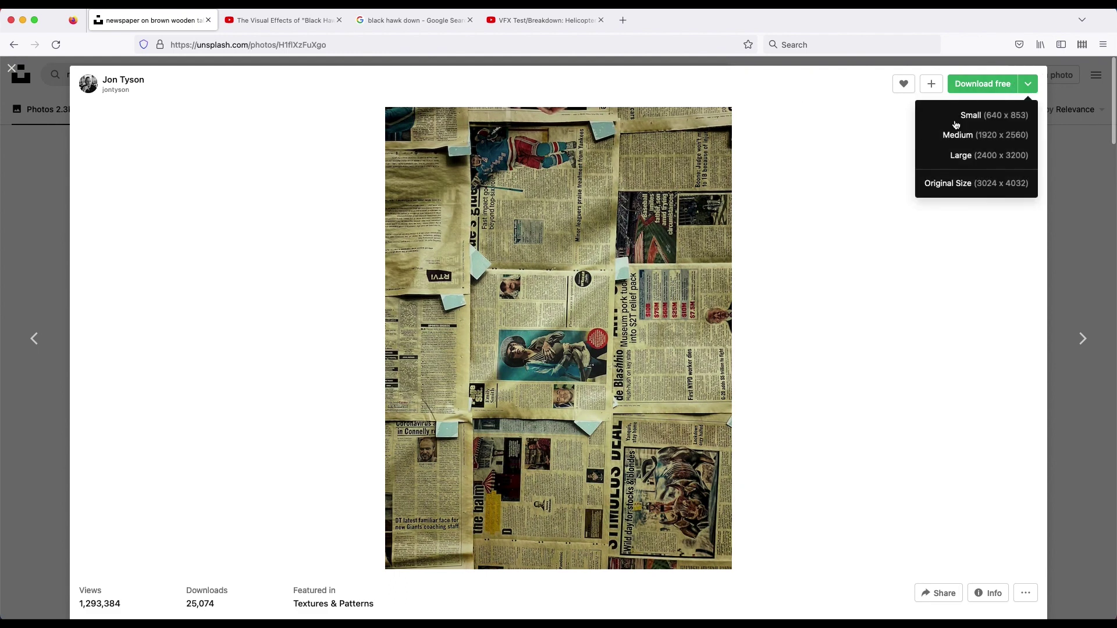
{"action": "left_click", "coordinate": [990, 136]}
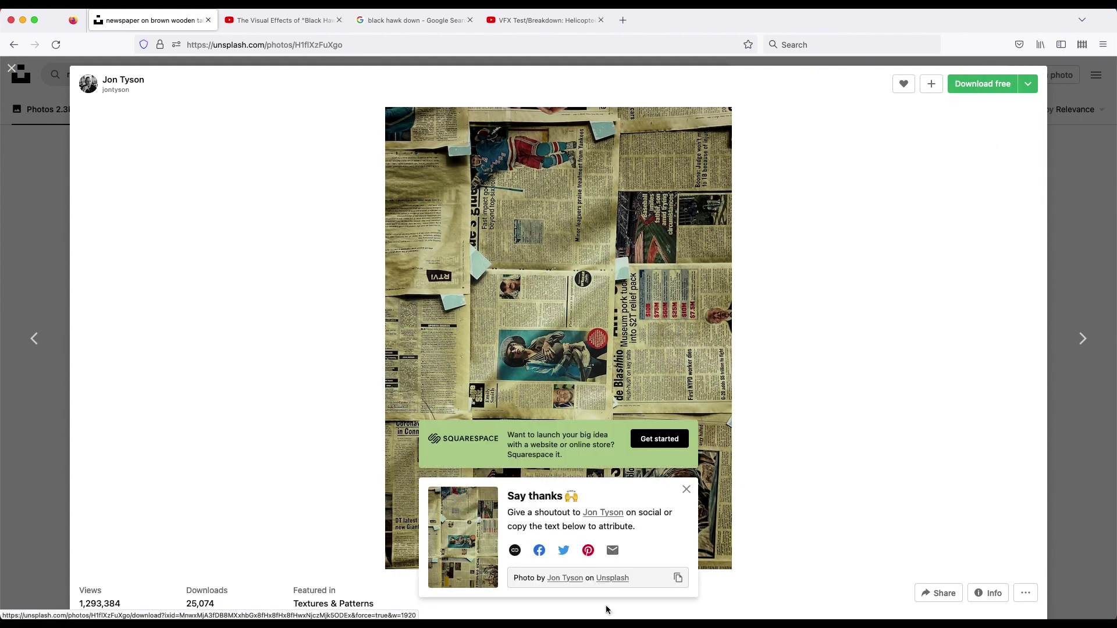
{"action": "type", "text": "Unspl"}
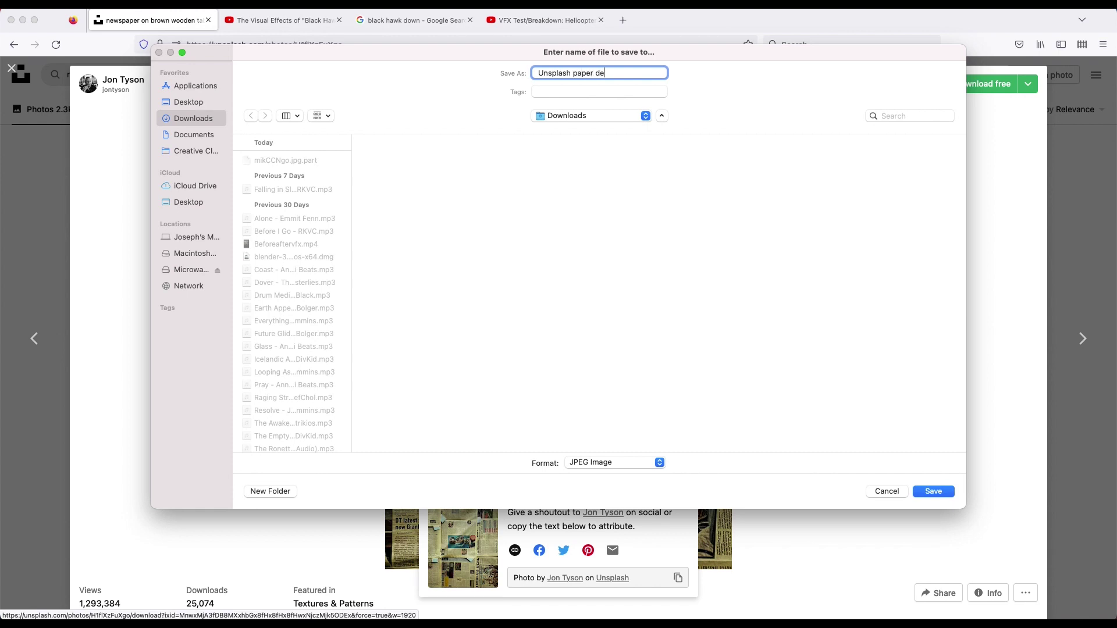
{"action": "type", "text": "ash paper de"}
{"action": "key", "text": "Return"}
{"action": "key", "text": "Escape"}
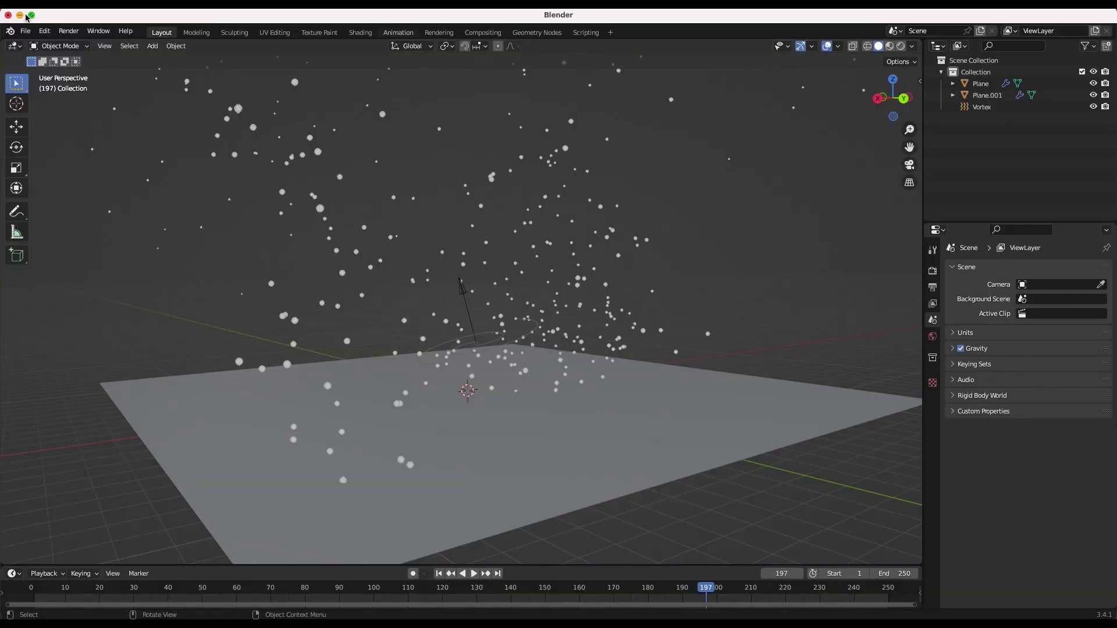
Step: Switch to Blender and check the Import Images as Planes add-on by searching the add-on preferences for "image"
{"action": "left_click", "coordinate": [25, 31]}
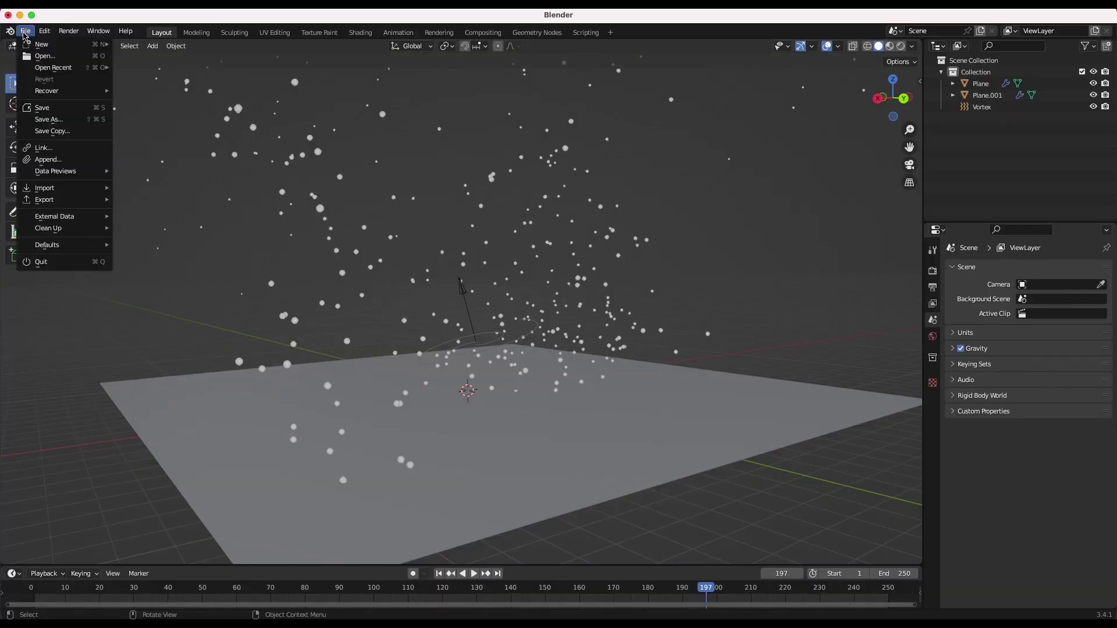
{"action": "mouse_move", "coordinate": [47, 188]}
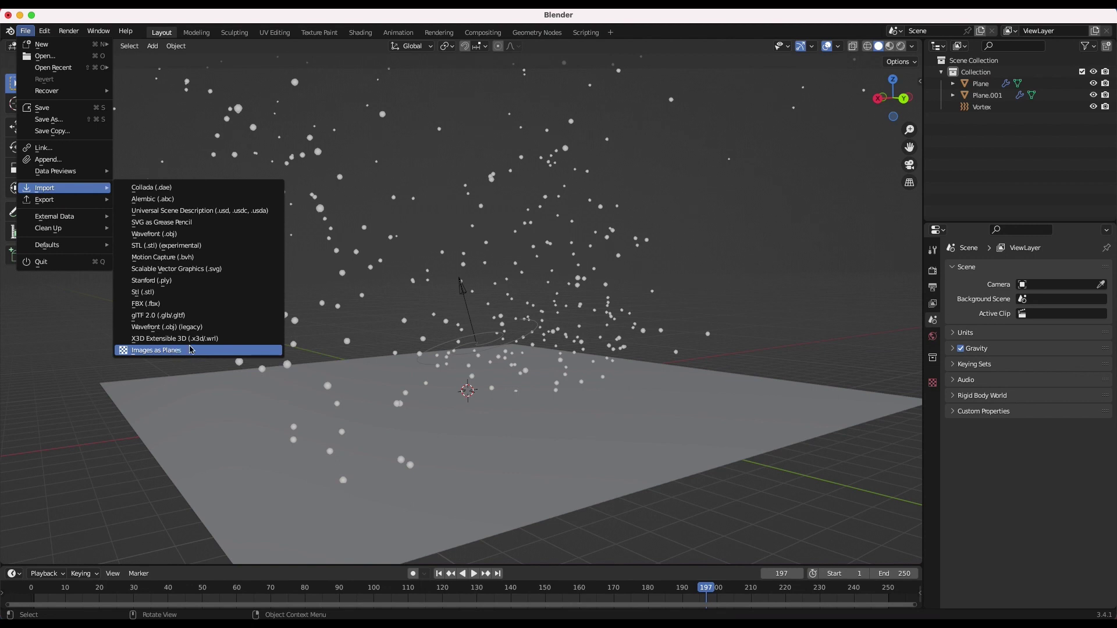
{"action": "left_click", "coordinate": [45, 31]}
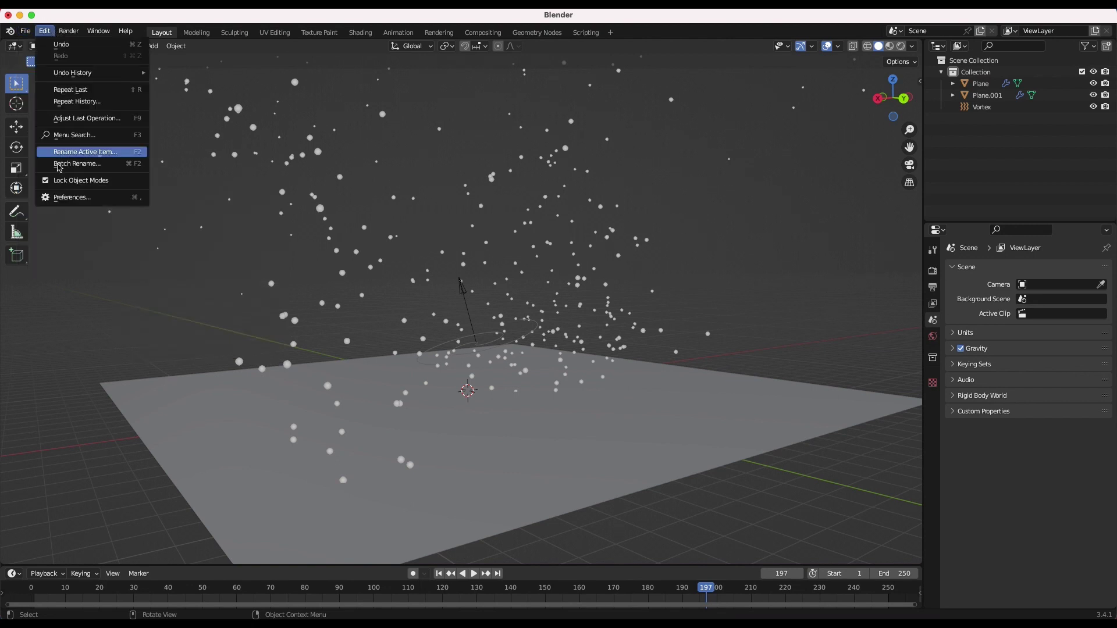
{"action": "left_click", "coordinate": [57, 199]}
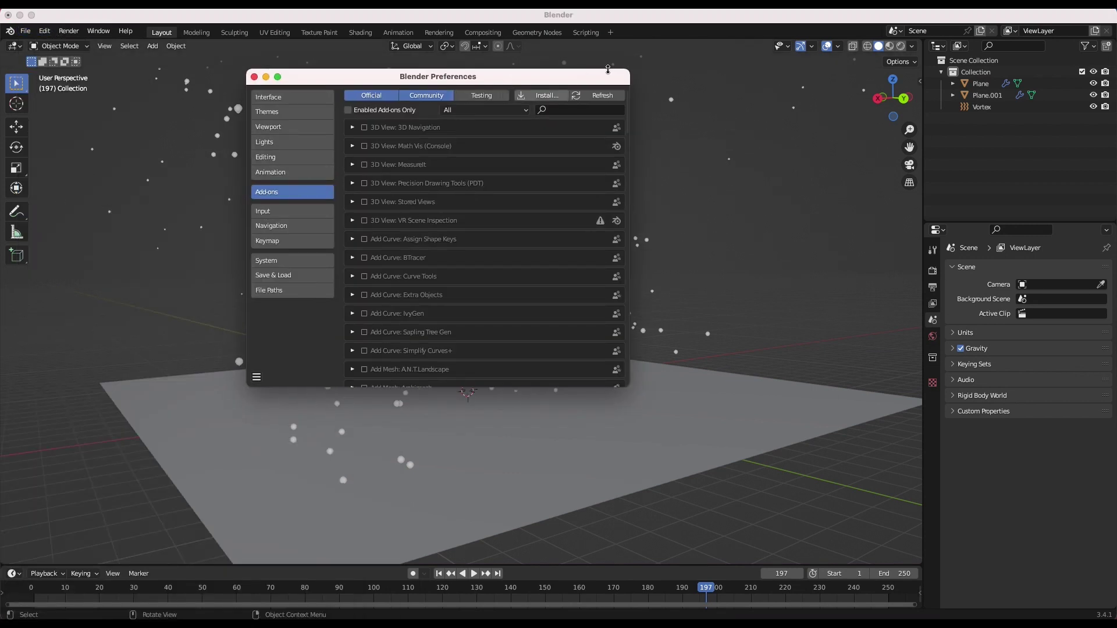
{"action": "left_click", "coordinate": [574, 111]}
{"action": "type", "text": "image"}
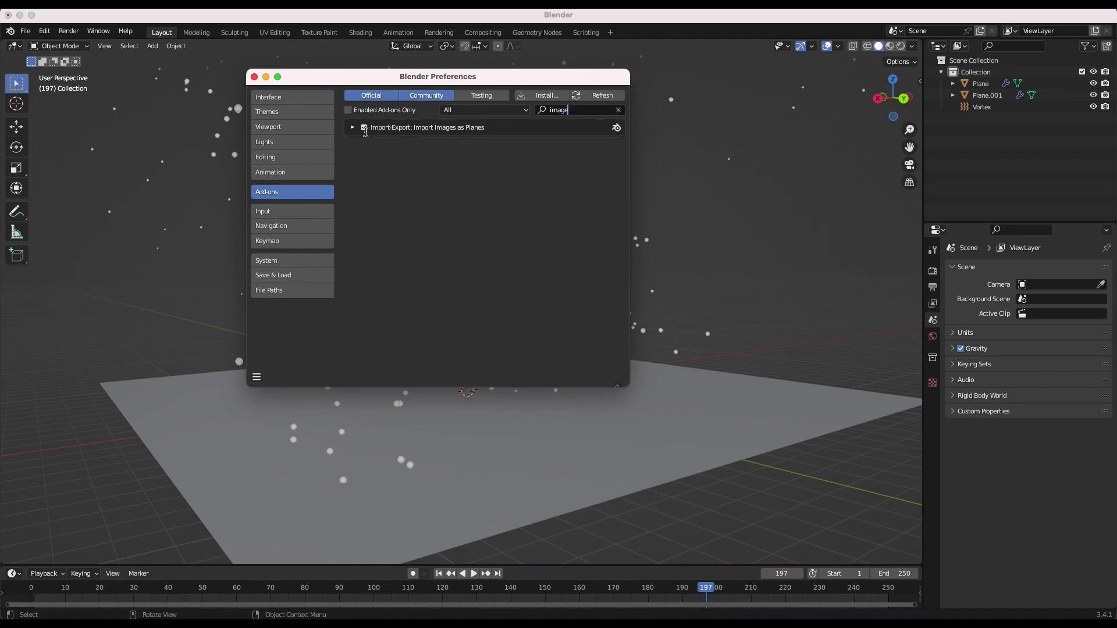
{"action": "left_click", "coordinate": [255, 76]}
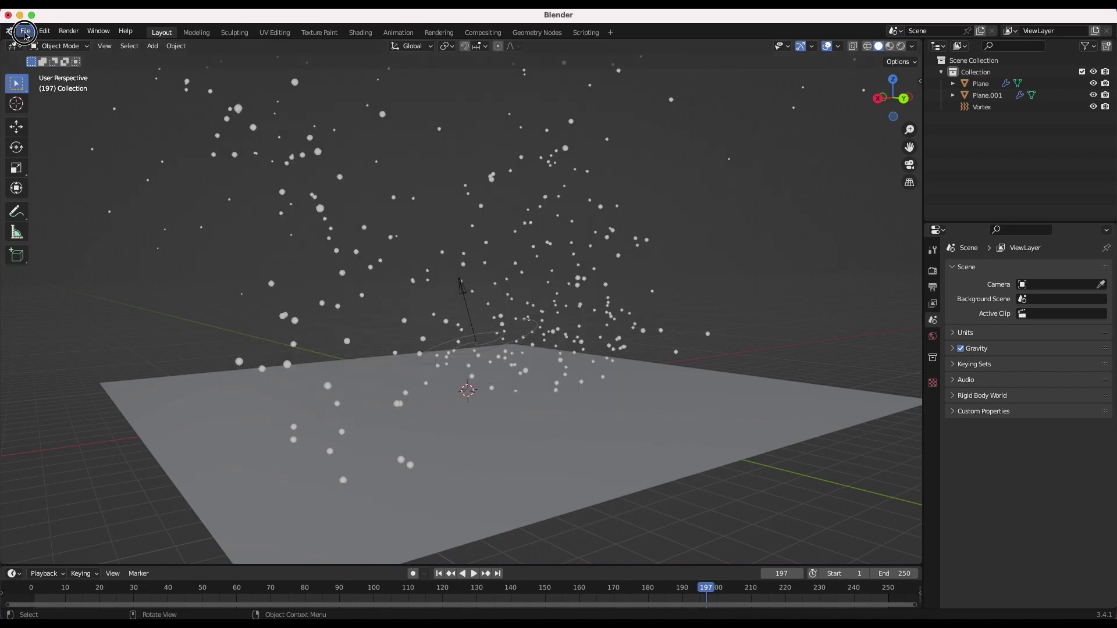
Step: Import "Unsplash paper debris.jpg" from the Downloads folder as an image plane with the Principled material type
{"action": "left_click", "coordinate": [25, 31]}
{"action": "mouse_move", "coordinate": [59, 188]}
{"action": "left_click", "coordinate": [167, 350]}
{"action": "left_click_drag", "start_coordinate": [636, 264], "coordinate": [513, 144]}
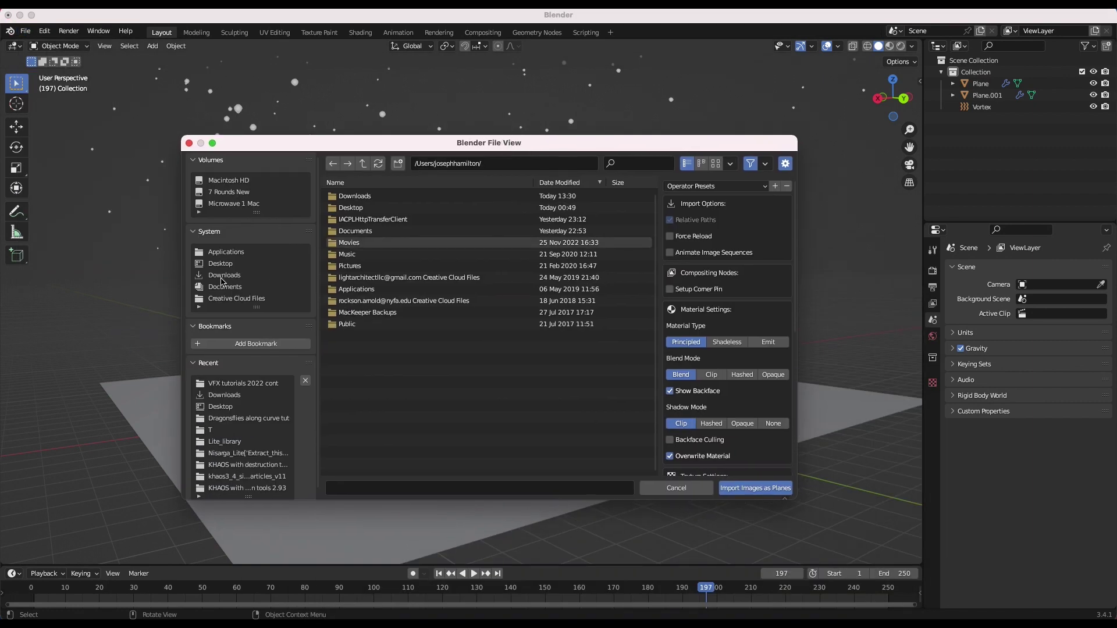
{"action": "left_click", "coordinate": [222, 277]}
{"action": "left_click", "coordinate": [358, 322]}
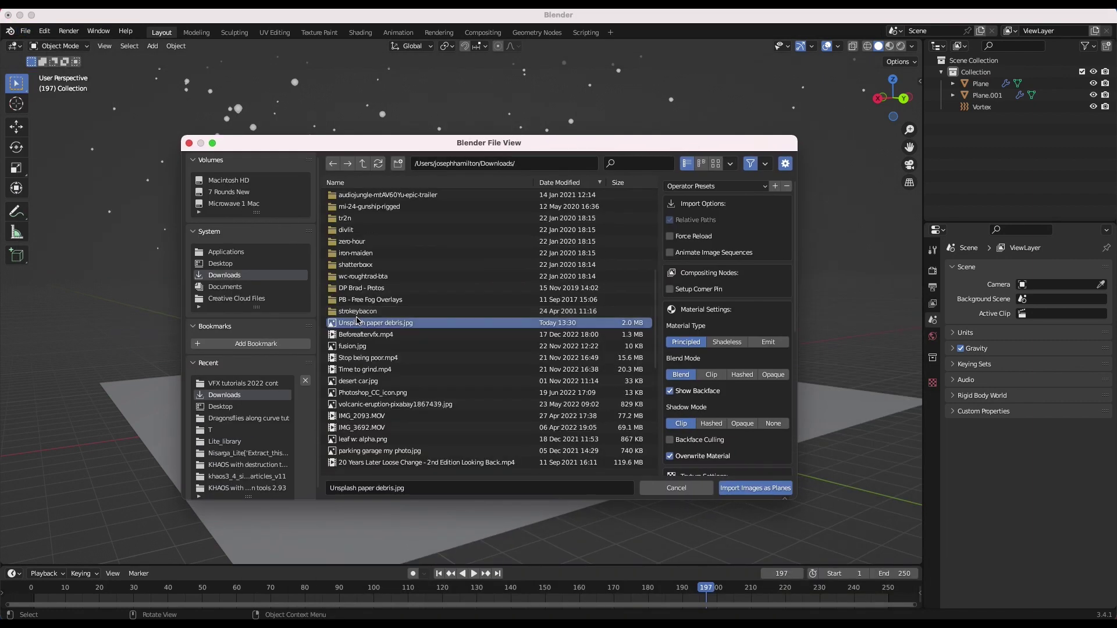
{"action": "left_click", "coordinate": [759, 488]}
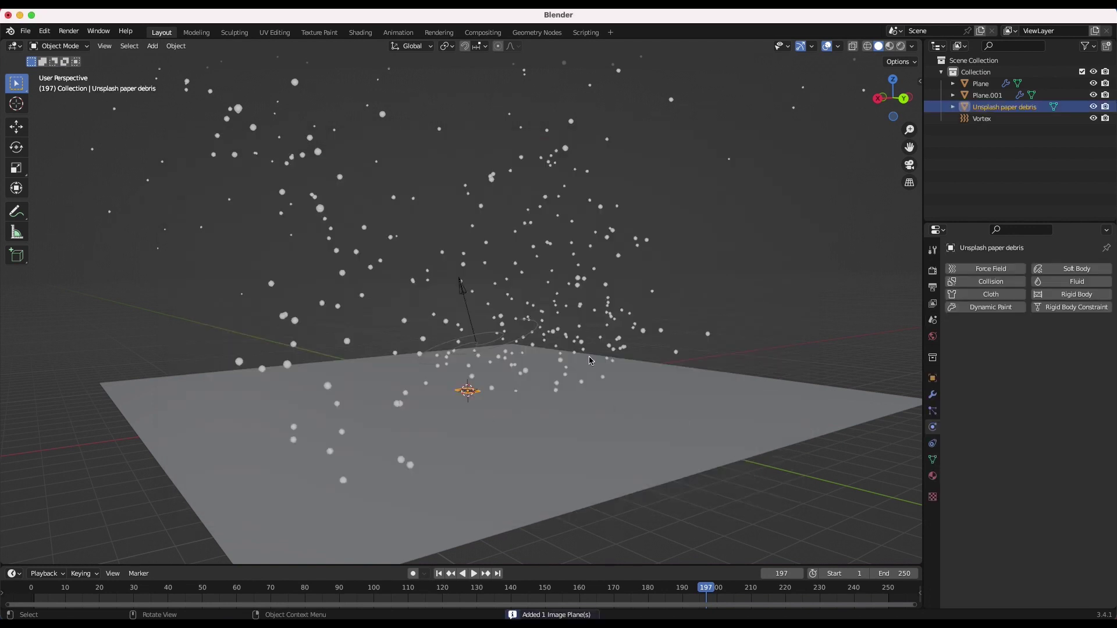
Step: Raise the imported image plane along Z above the ground and scale it up
{"action": "key", "text": "g"}
{"action": "key", "text": "z"}
{"action": "left_click", "coordinate": [490, 329]}
{"action": "middle_click_drag", "start_coordinate": [490, 328], "coordinate": [491, 329]}
{"action": "key", "text": "s"}
{"action": "left_click", "coordinate": [524, 363]}
Step: Preview the image plane in rendered shading from several sides and return to solid shading
{"action": "key", "text": "z"}
{"action": "left_click", "coordinate": [521, 293]}
{"action": "mouse_move", "coordinate": [521, 292]}
{"action": "middle_mouse_down"}
{"action": "mouse_move", "coordinate": [548, 277]}
{"action": "mouse_move", "coordinate": [423, 308]}
{"action": "middle_mouse_up"}
{"action": "scroll", "coordinate": [547, 278], "scroll_direction": "up", "scroll_amount": 5}
{"action": "key", "text": "alt+a"}
{"action": "left_click", "coordinate": [567, 281]}
{"action": "scroll", "coordinate": [566, 281], "scroll_direction": "down", "scroll_amount": 3}
{"action": "middle_click_drag", "start_coordinate": [566, 281], "coordinate": [469, 284]}
{"action": "middle_click_drag", "start_coordinate": [556, 267], "coordinate": [692, 276]}
{"action": "scroll", "coordinate": [608, 261], "scroll_direction": "right", "scroll_amount": 5}
{"action": "scroll", "coordinate": [608, 262], "scroll_direction": "down", "scroll_amount": 4}
{"action": "scroll", "coordinate": [496, 303], "scroll_direction": "down", "scroll_amount": 5}
{"action": "key", "text": "z"}
{"action": "left_click", "coordinate": [520, 340]}
Step: Move the image plane clear of the ground, beyond its negative-Y edge
{"action": "key", "text": "g"}
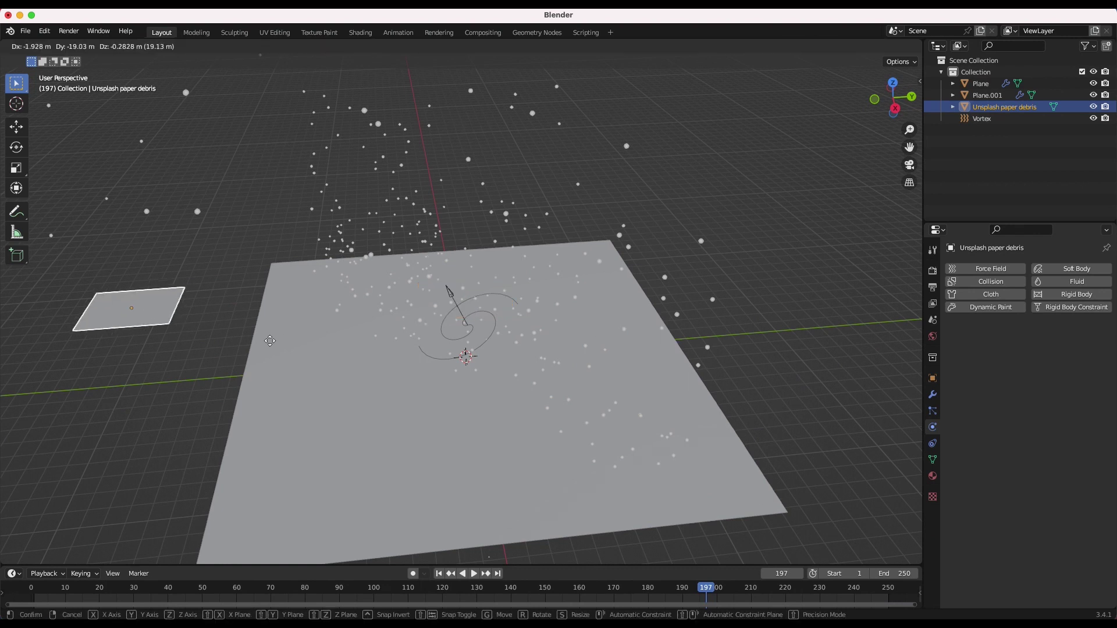
{"action": "left_click", "coordinate": [249, 355]}
{"action": "key", "text": "KP_Decimal"}
{"action": "scroll", "coordinate": [251, 359], "scroll_direction": "up", "scroll_amount": 3}
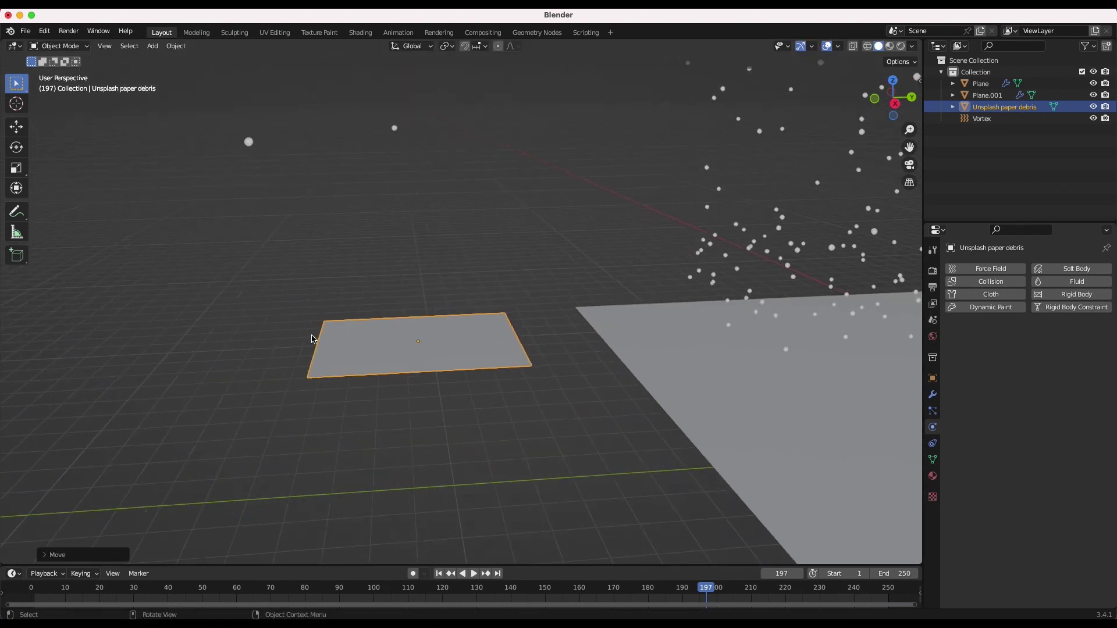
Step: Subdivide the image plane's mesh with 10 cuts and return to Object Mode
{"action": "left_click", "coordinate": [59, 47]}
{"action": "left_click", "coordinate": [52, 76]}
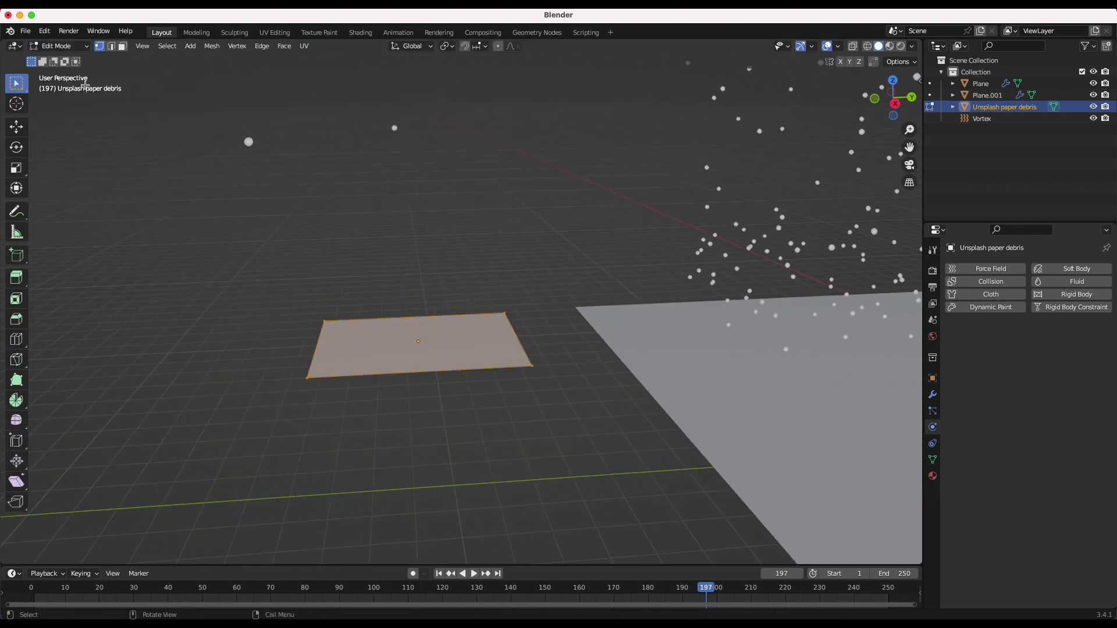
{"action": "left_click", "coordinate": [261, 47]}
{"action": "left_click", "coordinate": [297, 114]}
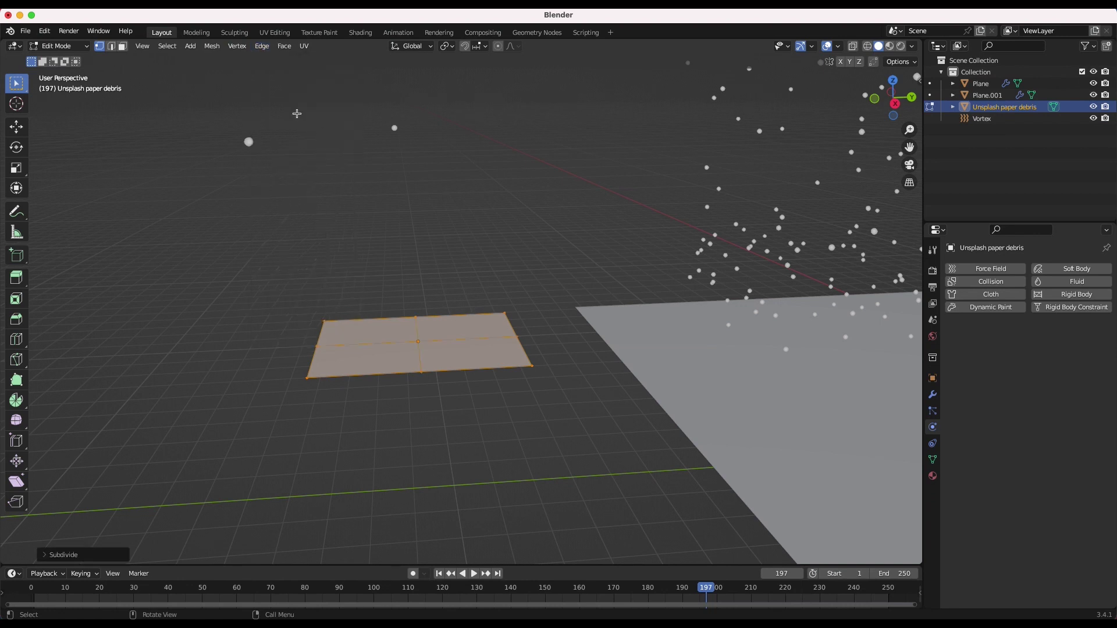
{"action": "left_click", "coordinate": [45, 557]}
{"action": "left_click_drag", "start_coordinate": [127, 476], "coordinate": [226, 476]}
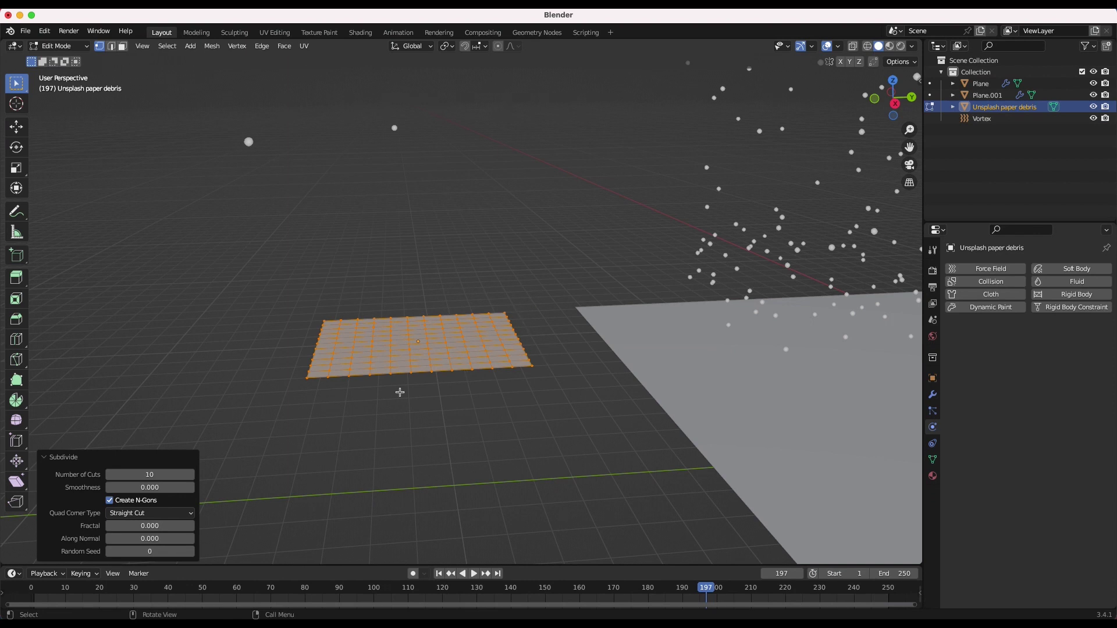
{"action": "middle_click_drag", "start_coordinate": [376, 335], "coordinate": [631, 314]}
{"action": "middle_click_drag", "start_coordinate": [407, 357], "coordinate": [361, 291]}
{"action": "left_click", "coordinate": [58, 46]}
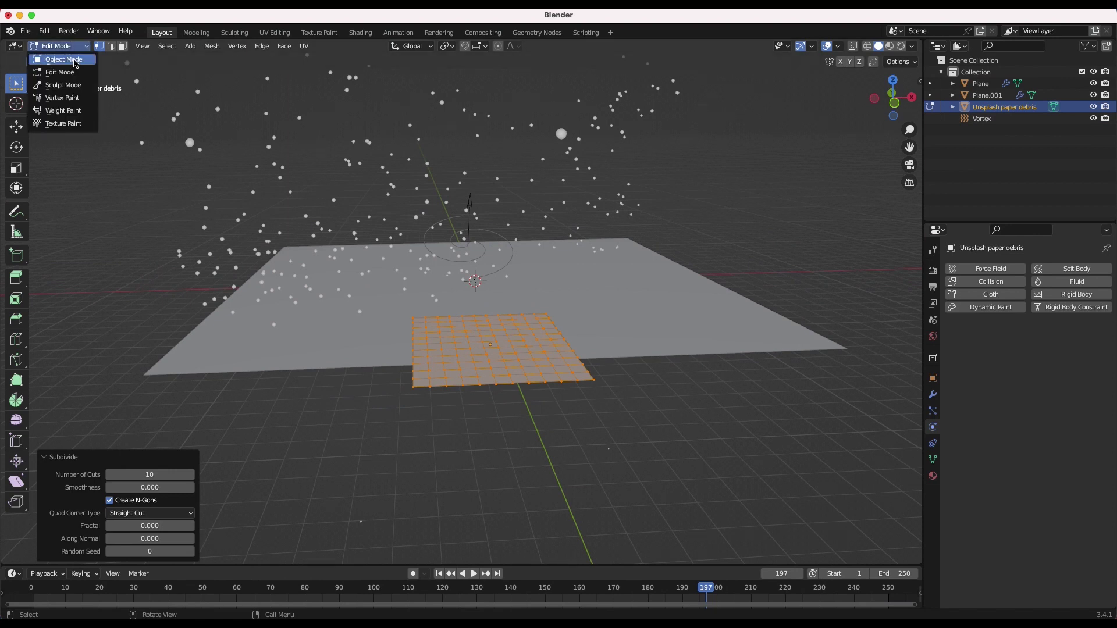
{"action": "left_click", "coordinate": [74, 62]}
{"action": "scroll", "coordinate": [648, 356], "scroll_direction": "down", "scroll_amount": 2}
{"action": "middle_click_drag", "start_coordinate": [649, 356], "coordinate": [646, 384]}
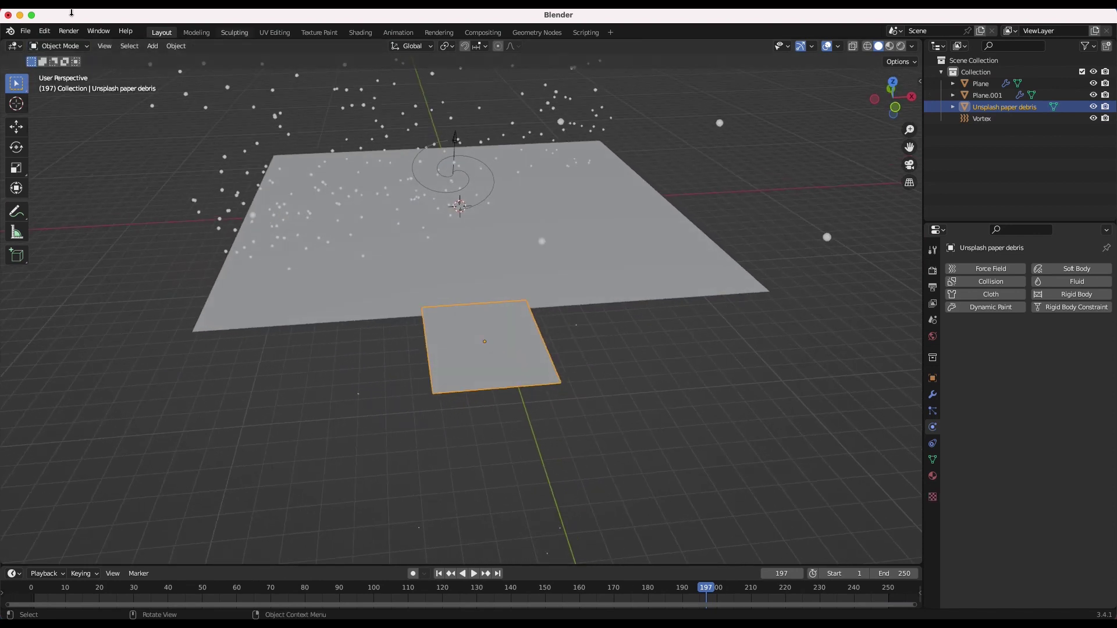
Step: Open the paper plane in the UV Editing workspace and set its 3D view to rendered shading
{"action": "left_click", "coordinate": [275, 34]}
{"action": "scroll", "coordinate": [346, 307], "scroll_direction": "down", "scroll_amount": 3}
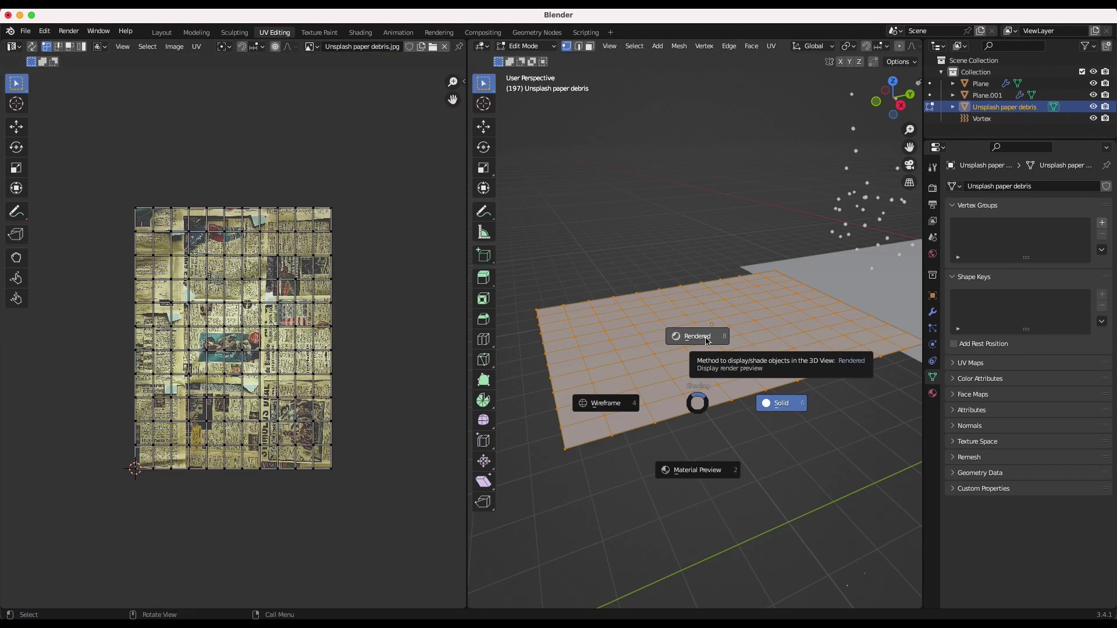
{"action": "left_click", "coordinate": [705, 339]}
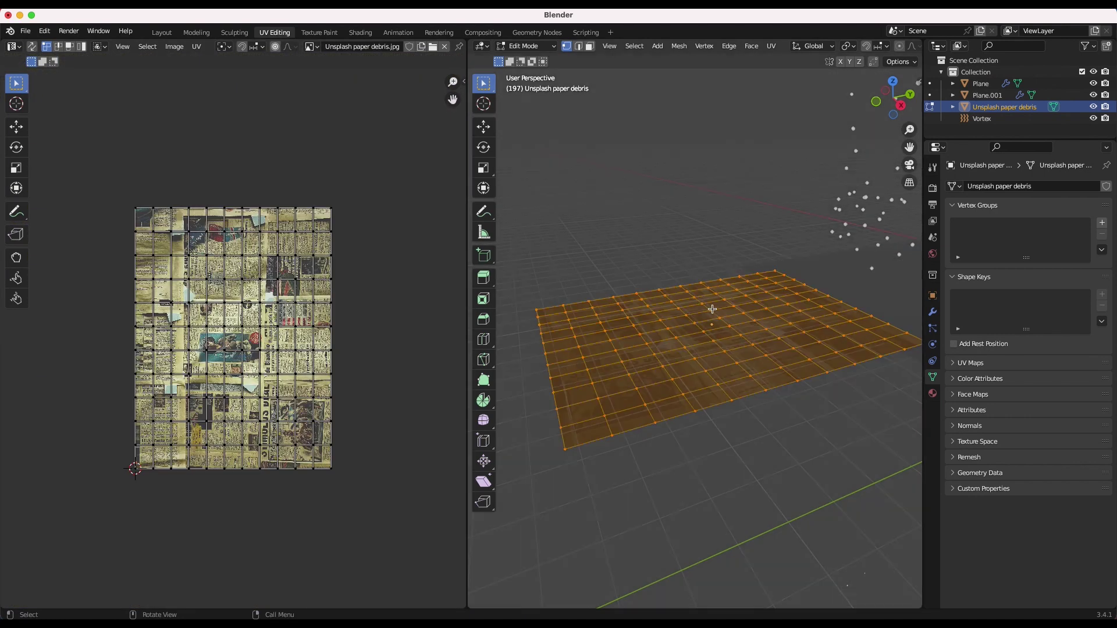
Step: Scale the plane's whole UV grid down to about 0.4 and fit it over the newspaper page in the image's lower-right corner
{"action": "left_click_drag", "start_coordinate": [418, 159], "coordinate": [36, 542]}
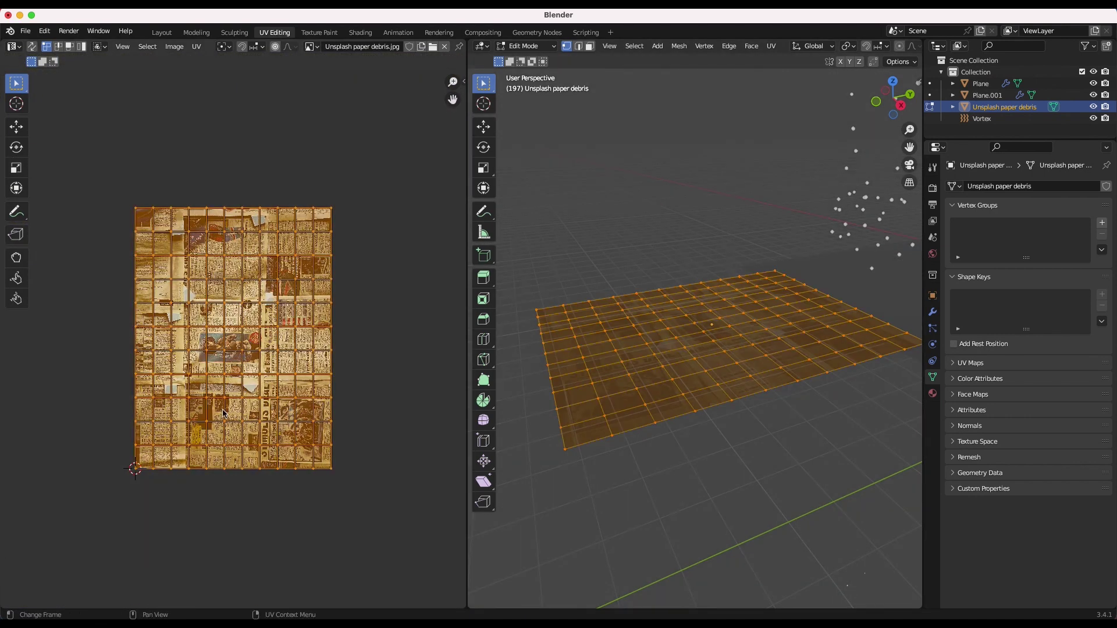
{"action": "key", "text": "s"}
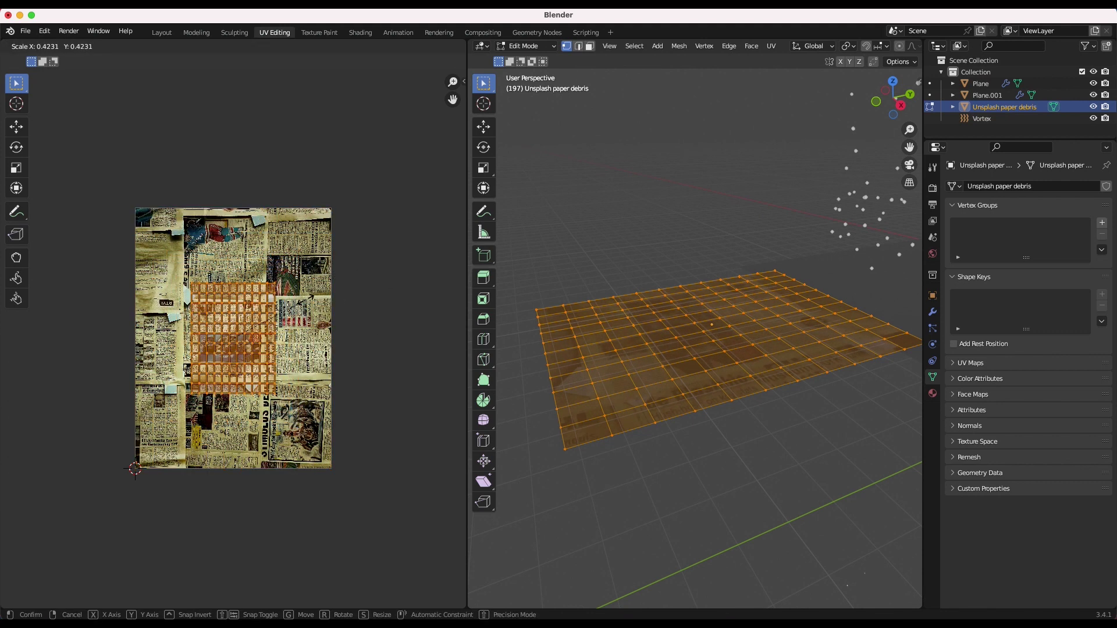
{"action": "key", "text": "Return"}
{"action": "key", "text": "g"}
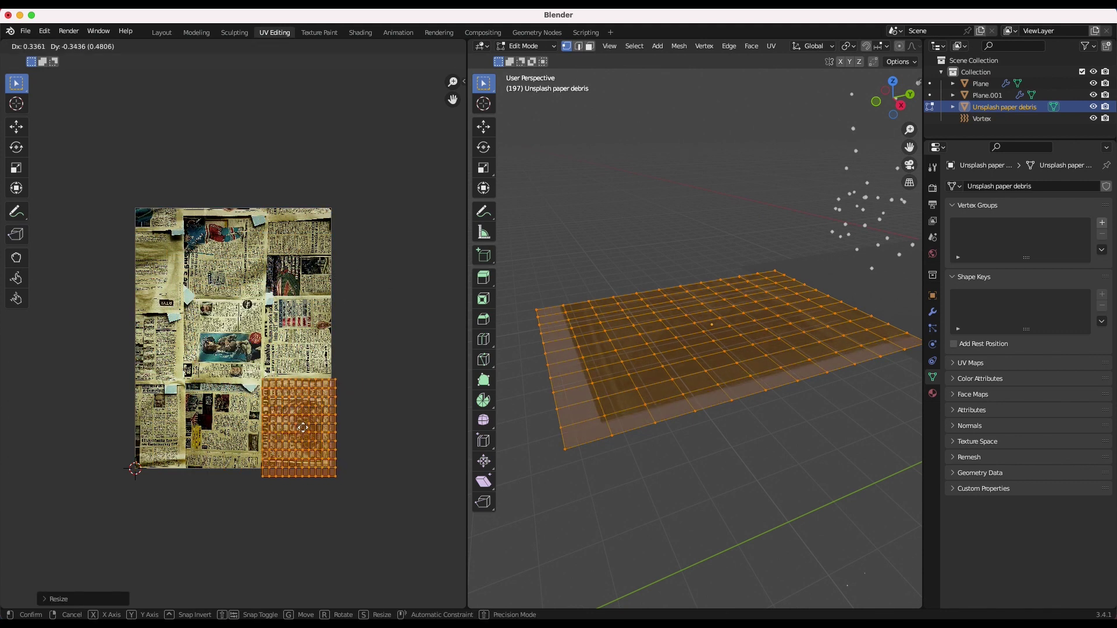
{"action": "left_click", "coordinate": [345, 401]}
{"action": "key", "text": "s"}
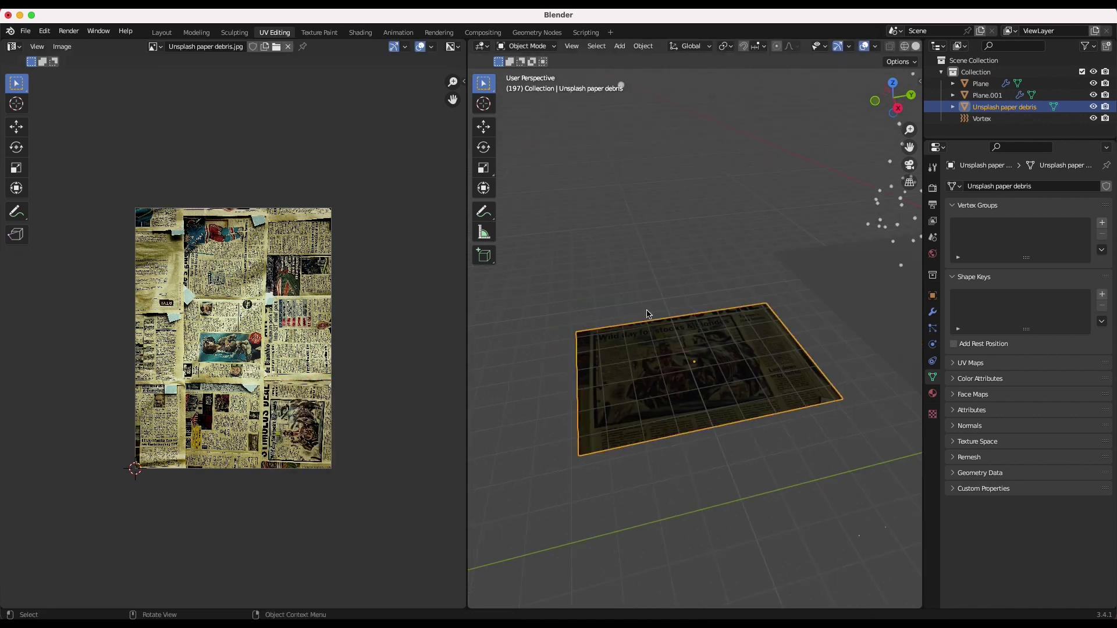
Step: Duplicate the paper plane and place the copy beside the original
{"action": "middle_click_drag", "start_coordinate": [647, 314], "coordinate": [711, 371]}
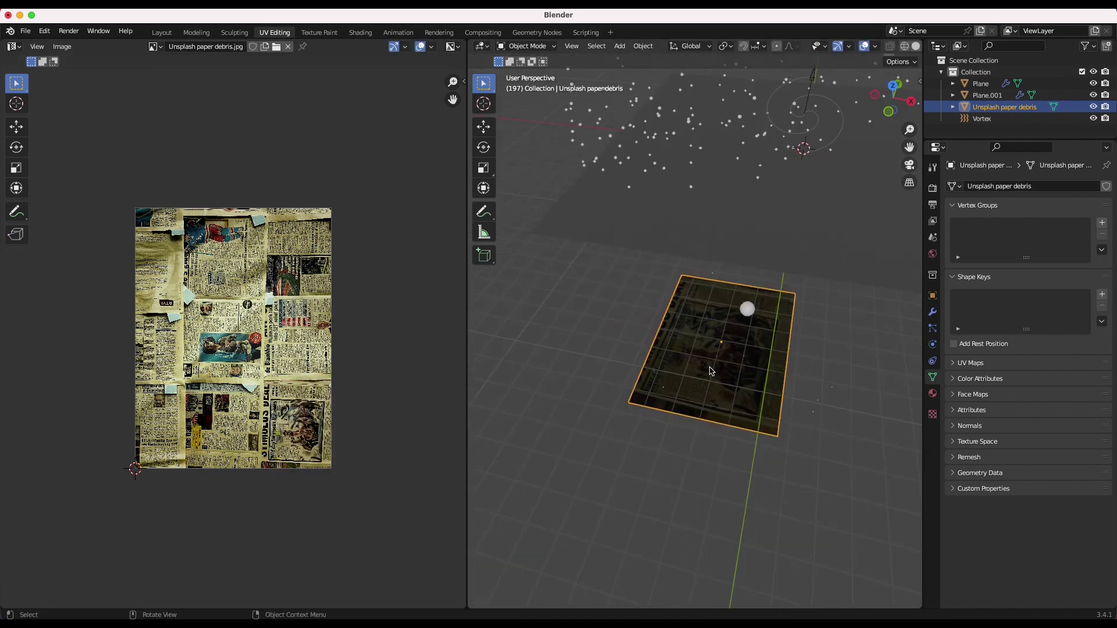
{"action": "key", "text": "shift+d"}
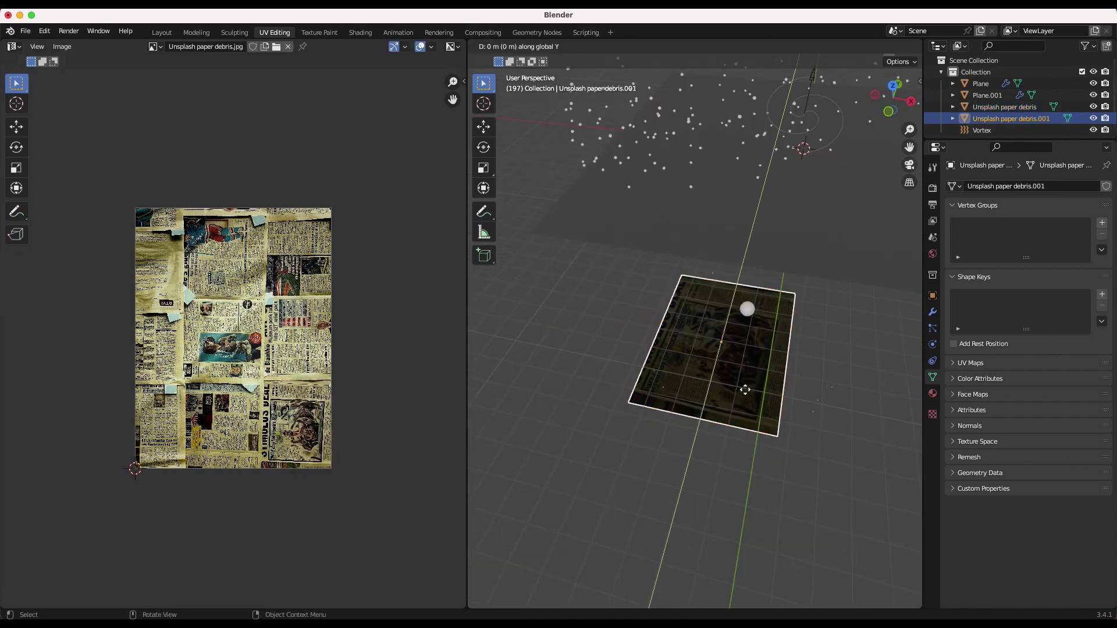
{"action": "left_click", "coordinate": [529, 324]}
{"action": "scroll", "coordinate": [529, 325], "scroll_direction": "left", "scroll_amount": 5, "text": "shift"}
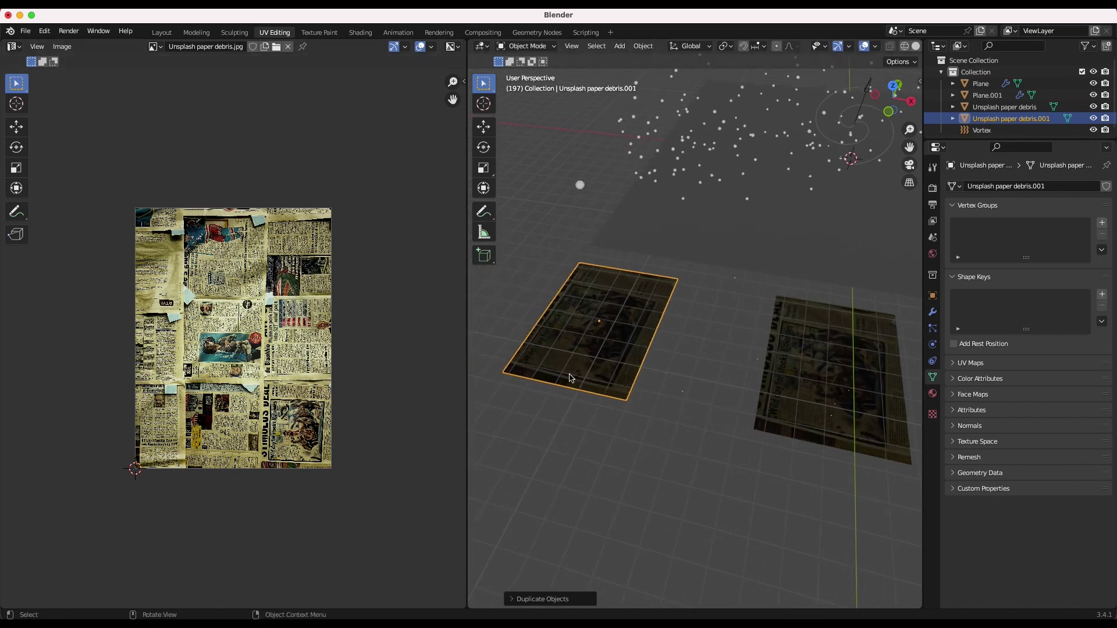
{"action": "scroll", "coordinate": [523, 404], "scroll_direction": "up", "scroll_amount": 2, "text": "shift"}
Step: Move the copied plane's UV grid onto the central newspaper picture and rotate it 90 degrees
{"action": "left_click", "coordinate": [526, 46]}
{"action": "left_click", "coordinate": [527, 70]}
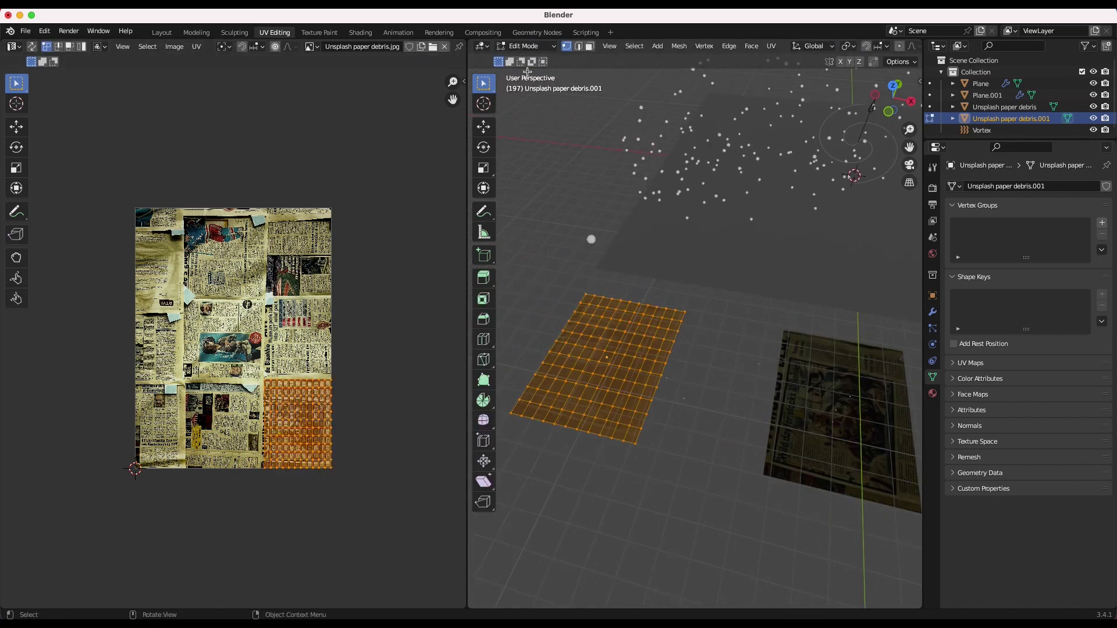
{"action": "key", "text": "g"}
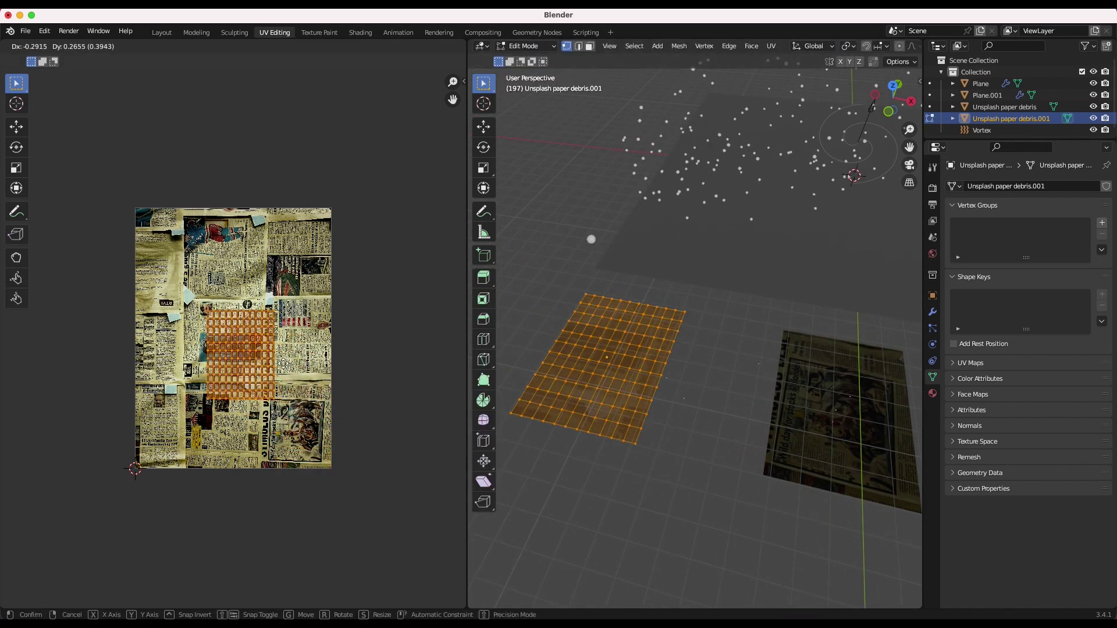
{"action": "left_click", "coordinate": [269, 352]}
{"action": "type", "text": "r90"}
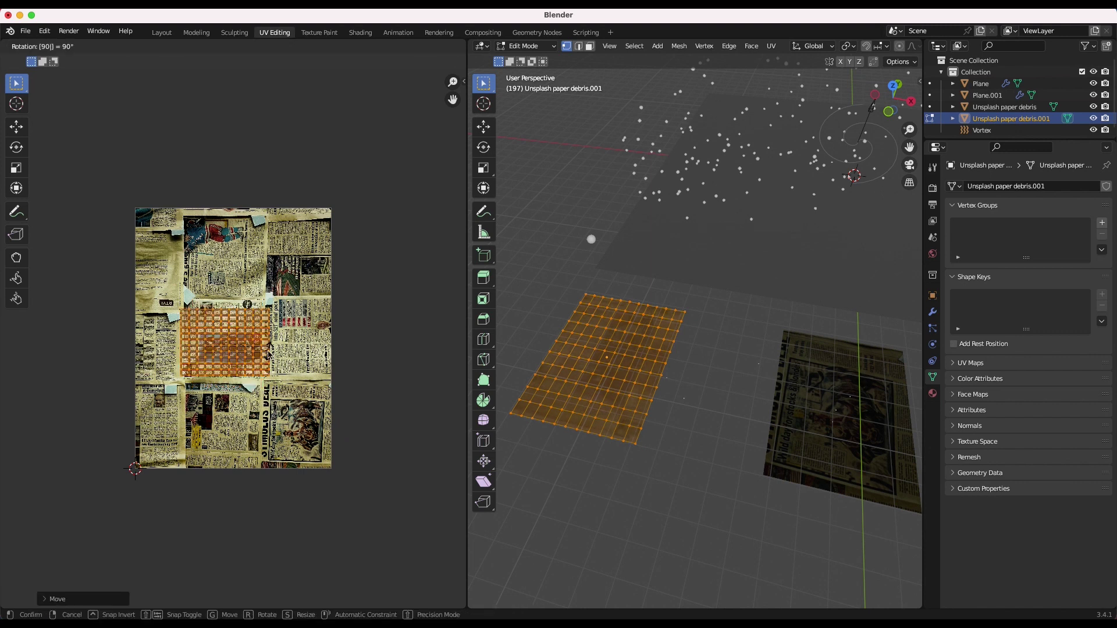
{"action": "key", "text": "Return"}
Step: Duplicate the copied plane further along the row and fit its UV grid over the upper-middle newspaper page
{"action": "scroll", "coordinate": [693, 309], "scroll_direction": "left", "scroll_amount": 5, "text": "shift"}
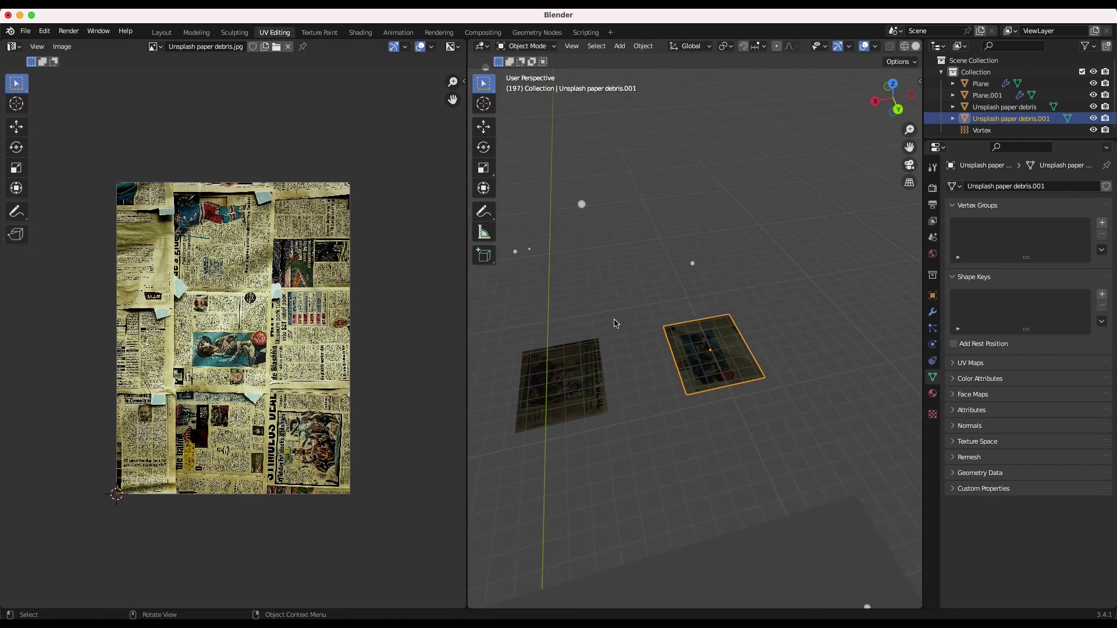
{"action": "scroll", "coordinate": [616, 324], "scroll_direction": "right", "scroll_amount": 1, "text": "shift"}
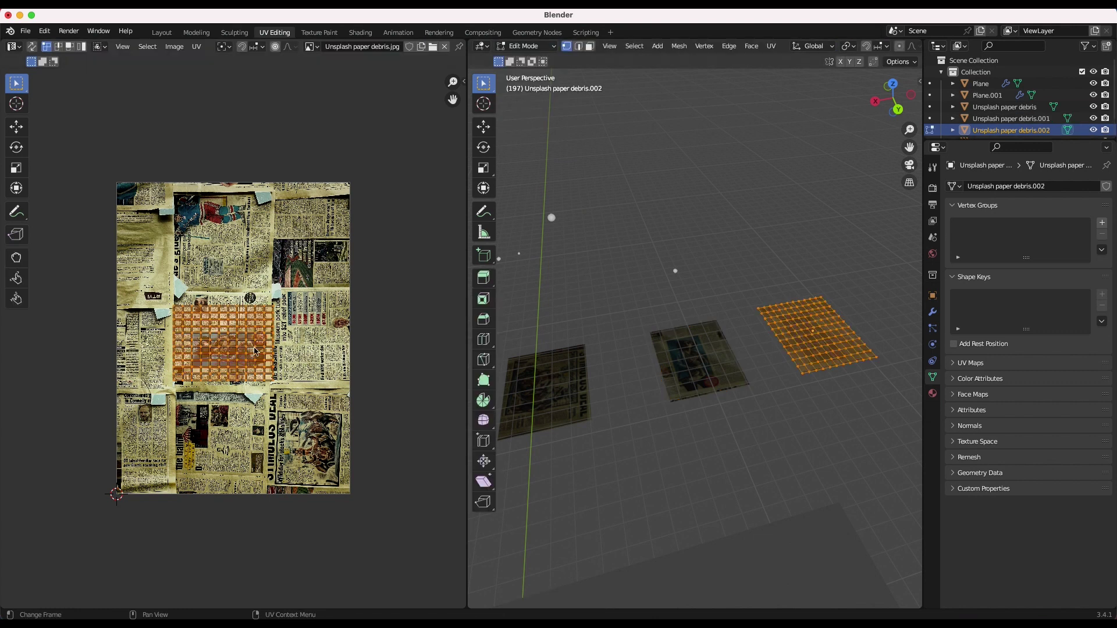
{"action": "key", "text": "g"}
{"action": "left_click", "coordinate": [256, 256]}
{"action": "key", "text": "s"}
{"action": "left_click", "coordinate": [297, 274]}
{"action": "key", "text": "g"}
{"action": "left_click", "coordinate": [297, 280]}
{"action": "key", "text": "Tab"}
Step: Duplicate the third paper plane and place the new copy beyond it in the row
{"action": "scroll", "coordinate": [772, 304], "scroll_direction": "right", "scroll_amount": 8}
{"action": "scroll", "coordinate": [772, 305], "scroll_direction": "left", "scroll_amount": 8}
{"action": "scroll", "coordinate": [773, 305], "scroll_direction": "right", "scroll_amount": 5, "text": "shift"}
{"action": "key", "text": "shift+d"}
{"action": "left_click", "coordinate": [832, 338]}
Step: Shrink the fourth plane's UV grid and fit it over the newspaper page in the image's lower-left corner
{"action": "key", "text": "Tab"}
{"action": "key", "text": "g"}
{"action": "left_click", "coordinate": [206, 412]}
{"action": "key", "text": "s"}
{"action": "left_click", "coordinate": [195, 425]}
{"action": "key", "text": "g"}
{"action": "left_click", "coordinate": [177, 442]}
{"action": "key", "text": "s"}
{"action": "left_click", "coordinate": [181, 437]}
{"action": "left_click", "coordinate": [527, 46]}
{"action": "left_click", "coordinate": [531, 58]}
Step: Duplicate the fourth paper plane, place the copy at the row's end and open it in Edit Mode
{"action": "scroll", "coordinate": [668, 399], "scroll_direction": "right", "scroll_amount": 5}
{"action": "key", "text": "shift+d"}
{"action": "left_click", "coordinate": [863, 392]}
{"action": "left_click", "coordinate": [526, 46]}
{"action": "left_click", "coordinate": [526, 72]}
Step: Move the fifth plane's UV grid onto the upper-right newspaper page, rotate it 90 degrees and scale it to fit
{"action": "key", "text": "g"}
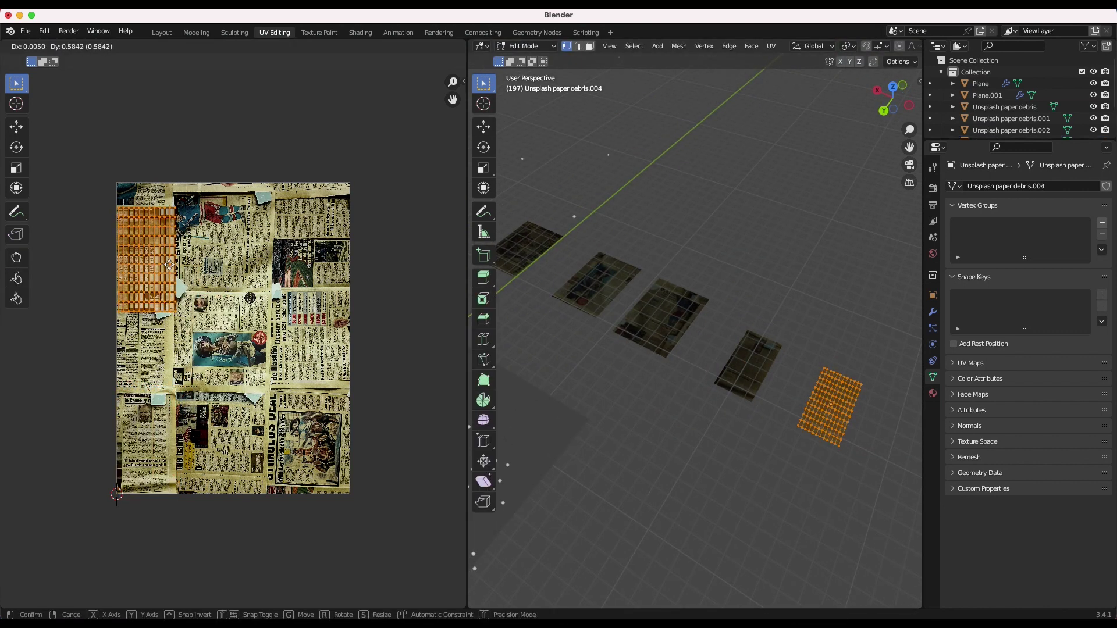
{"action": "left_click", "coordinate": [337, 262]}
{"action": "type", "text": "r90"}
{"action": "key", "text": "Return"}
{"action": "key", "text": "s"}
{"action": "left_click", "coordinate": [402, 265]}
{"action": "key", "text": "g"}
{"action": "left_click", "coordinate": [402, 260]}
Step: Refine the fifth plane's UV grid by scaling it separately along X and Y to match the newspaper page
{"action": "key", "text": "s"}
{"action": "key", "text": "y"}
{"action": "key", "text": "x"}
{"action": "left_click", "coordinate": [406, 210]}
{"action": "key", "text": "s"}
{"action": "key", "text": "y"}
{"action": "left_click", "coordinate": [409, 214]}
{"action": "key", "text": "s"}
{"action": "key", "text": "x"}
{"action": "left_click", "coordinate": [869, 372]}
{"action": "key", "text": "Tab"}
Step: Select the original paper plane in the Layout workspace and return the timeline to frame 1
{"action": "scroll", "coordinate": [681, 391], "scroll_direction": "right", "scroll_amount": 5}
{"action": "middle_click_drag", "start_coordinate": [681, 391], "coordinate": [693, 419], "text": "shift"}
{"action": "left_click", "coordinate": [887, 358]}
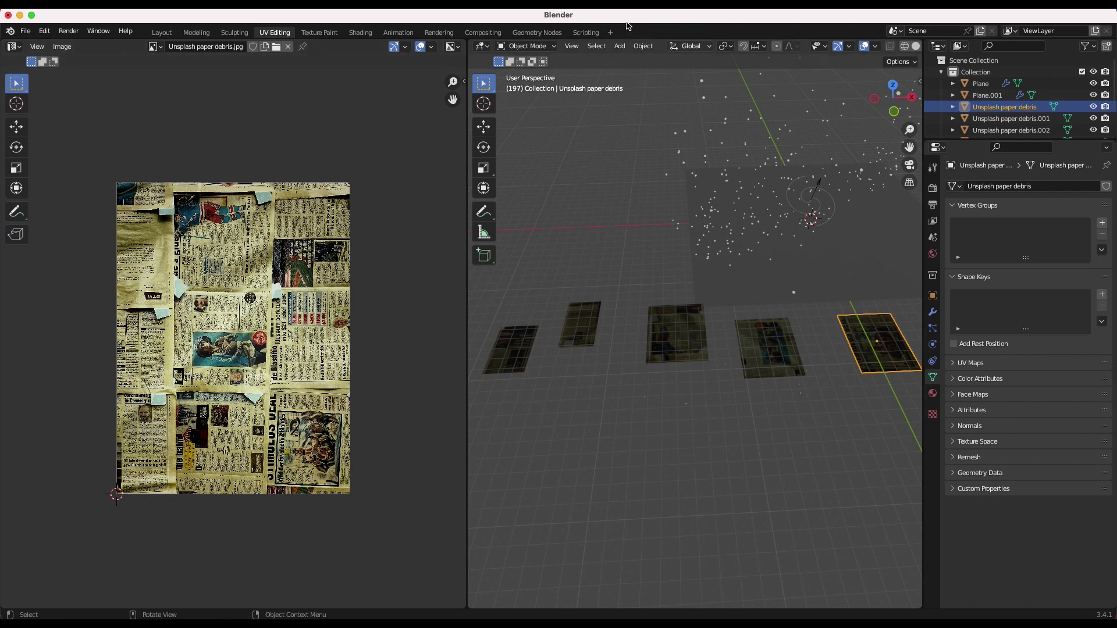
{"action": "left_click", "coordinate": [162, 33]}
{"action": "scroll", "coordinate": [485, 256], "scroll_direction": "down", "scroll_amount": 4}
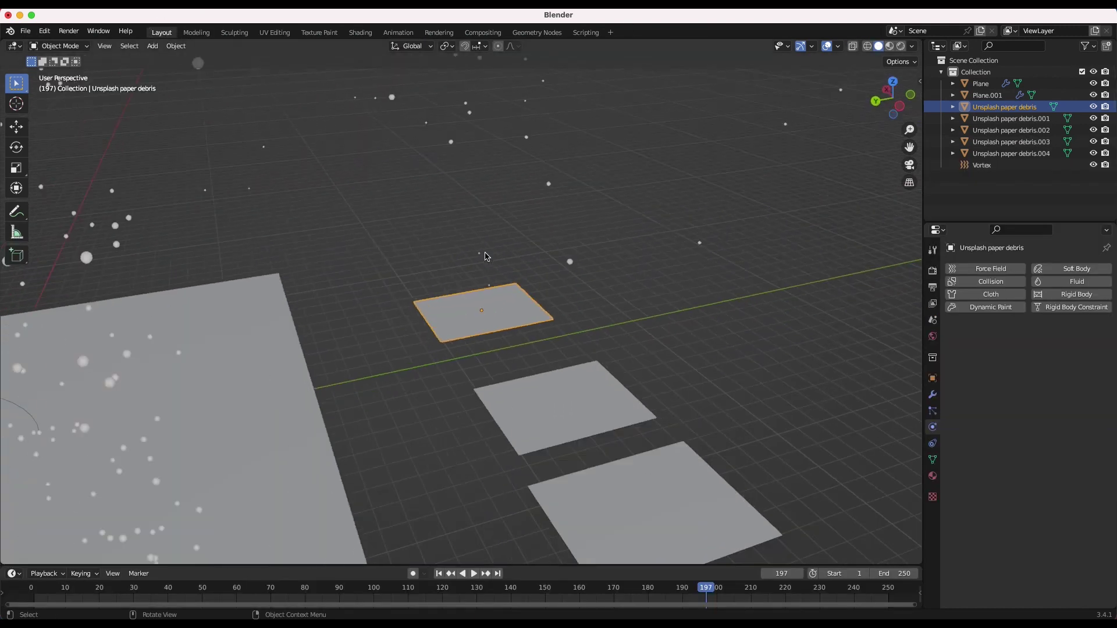
{"action": "scroll", "coordinate": [486, 257], "scroll_direction": "up", "scroll_amount": 5}
{"action": "scroll", "coordinate": [485, 257], "scroll_direction": "left", "scroll_amount": 5}
{"action": "scroll", "coordinate": [486, 257], "scroll_direction": "up", "scroll_amount": 3}
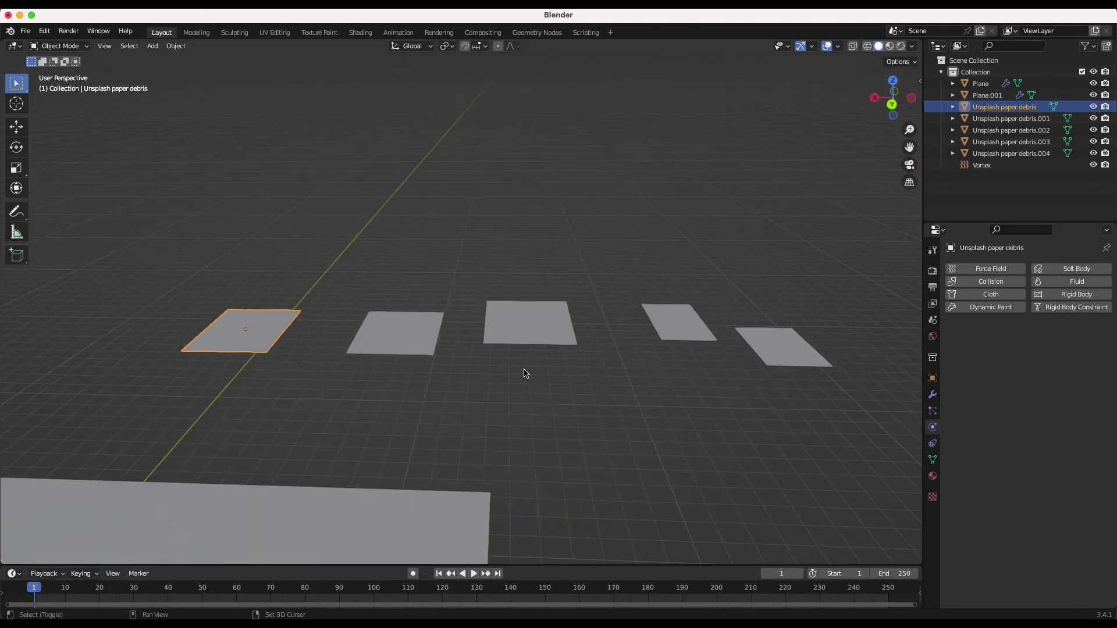
Step: Open all five paper planes together in Edit Mode with Proportional Editing enabled
{"action": "scroll", "coordinate": [525, 372], "scroll_direction": "up", "scroll_amount": 3}
{"action": "scroll", "coordinate": [480, 313], "scroll_direction": "down", "scroll_amount": 1}
{"action": "left_click_drag", "start_coordinate": [824, 284], "coordinate": [177, 387]}
{"action": "left_click", "coordinate": [61, 46]}
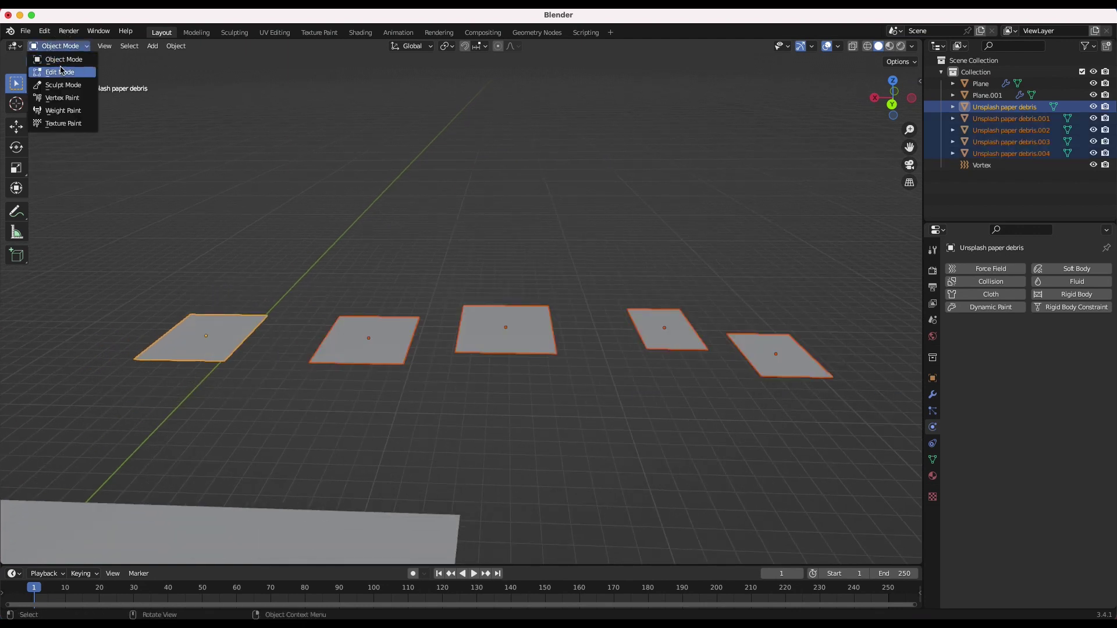
{"action": "left_click", "coordinate": [59, 64]}
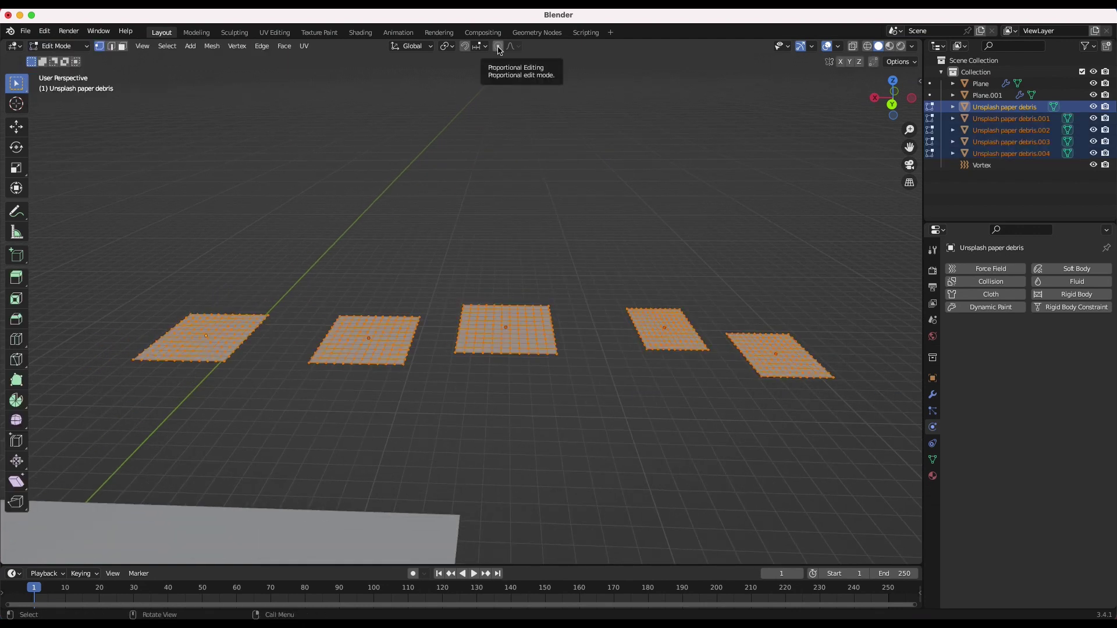
{"action": "left_click", "coordinate": [498, 47]}
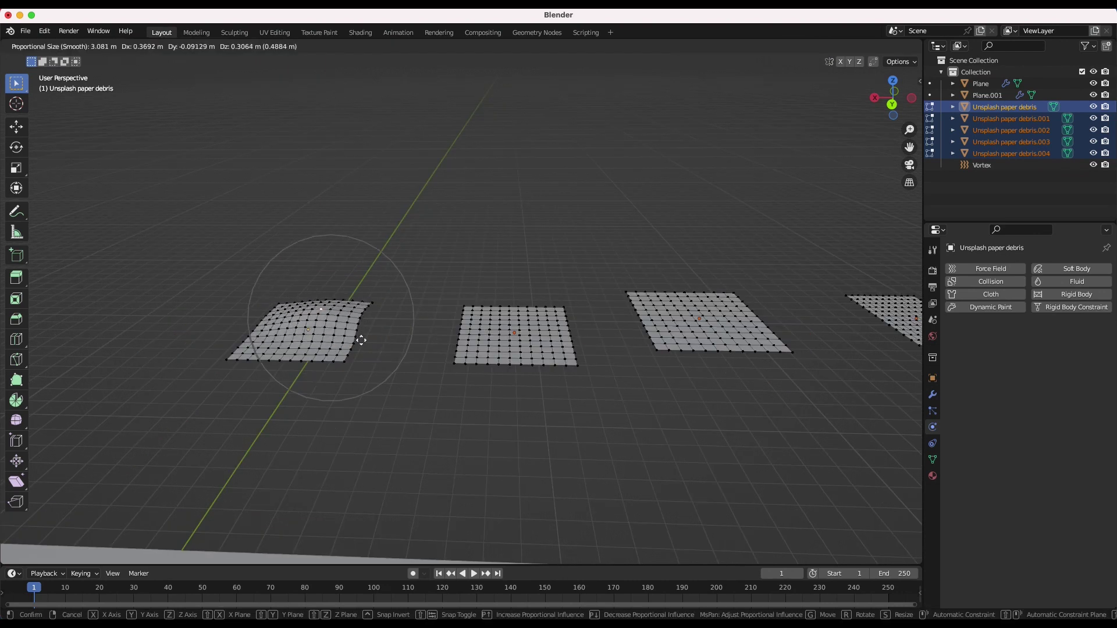
Step: Bend the original paper plane by moving its corner vertices with smooth proportional falloff, size about 2.5
{"action": "scroll", "coordinate": [360, 341], "scroll_direction": "up", "scroll_amount": 12}
{"action": "scroll", "coordinate": [372, 326], "scroll_direction": "down", "scroll_amount": 9}
{"action": "left_click", "coordinate": [369, 325]}
{"action": "key", "text": "g"}
{"action": "left_click", "coordinate": [366, 331]}
{"action": "middle_click_drag", "start_coordinate": [366, 331], "coordinate": [290, 309]}
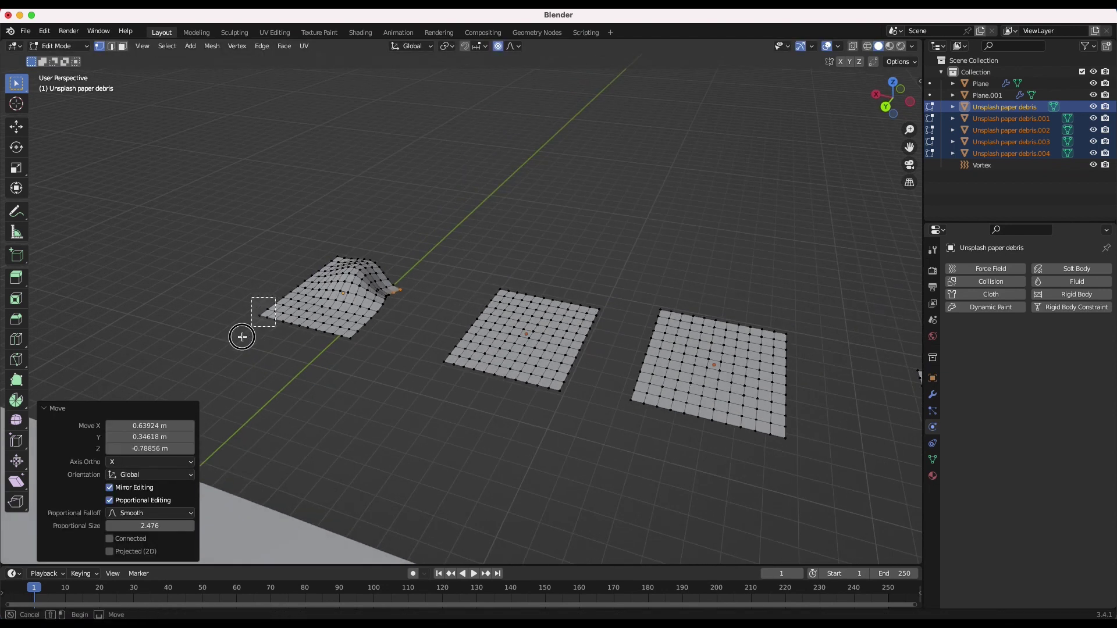
{"action": "left_click_drag", "start_coordinate": [259, 318], "coordinate": [256, 322]}
{"action": "key", "text": "g"}
{"action": "left_click", "coordinate": [280, 351]}
{"action": "middle_click_drag", "start_coordinate": [280, 351], "coordinate": [282, 327]}
{"action": "key", "text": "g"}
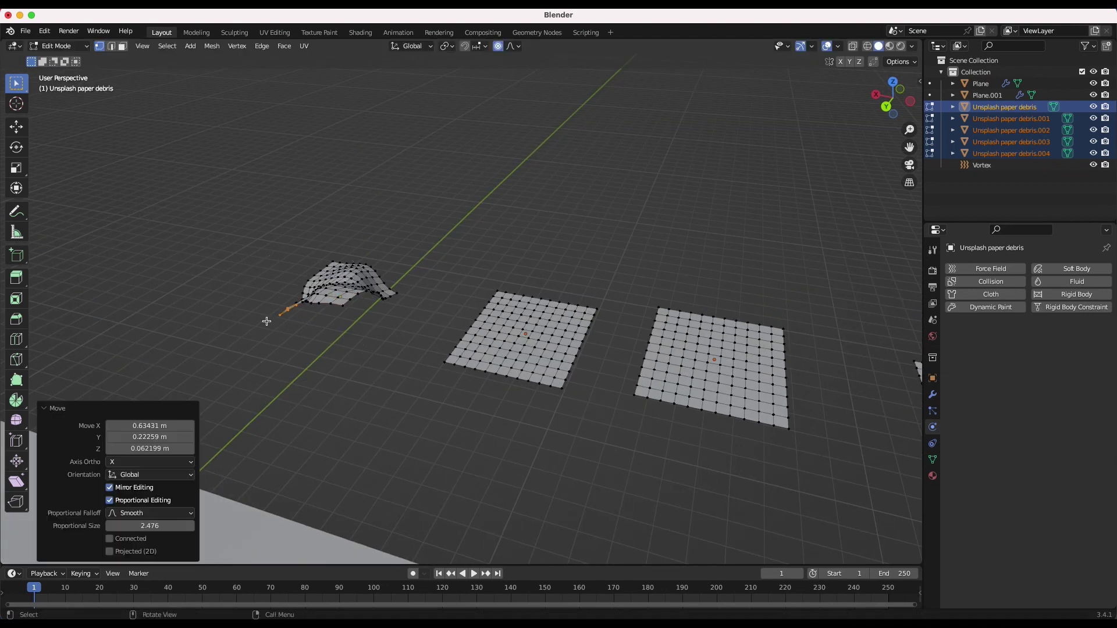
Step: Crumple the other four paper planes with proportional vertex moves and return to Object Mode
{"action": "left_click", "coordinate": [518, 382]}
{"action": "middle_click_drag", "start_coordinate": [519, 382], "coordinate": [381, 349]}
{"action": "key", "text": "g"}
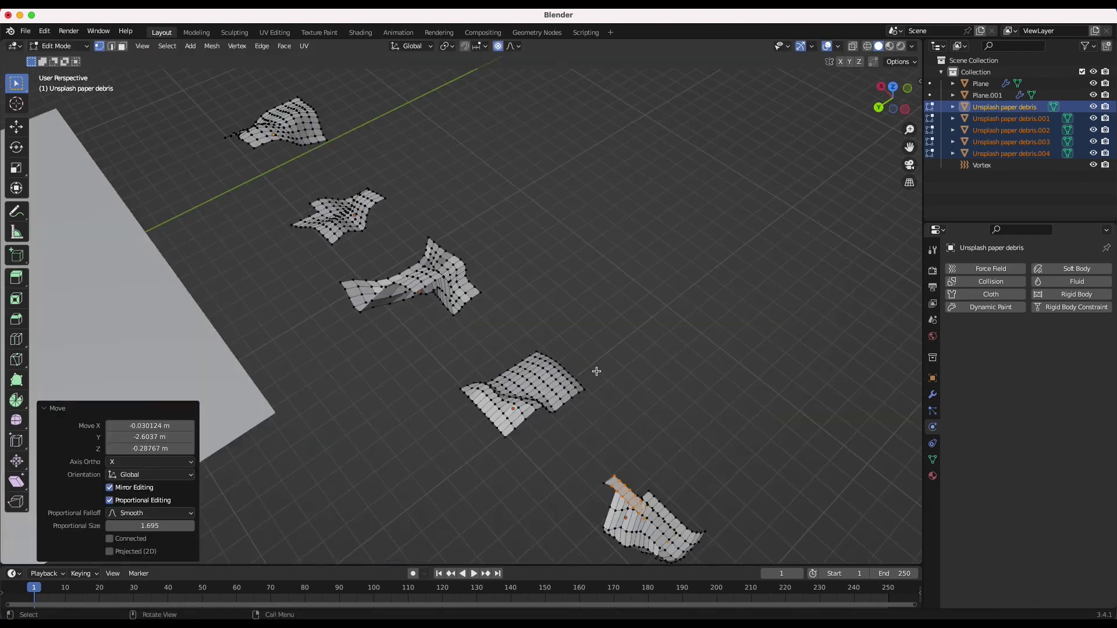
{"action": "middle_click_drag", "start_coordinate": [593, 369], "coordinate": [416, 331]}
{"action": "key", "text": "Tab"}
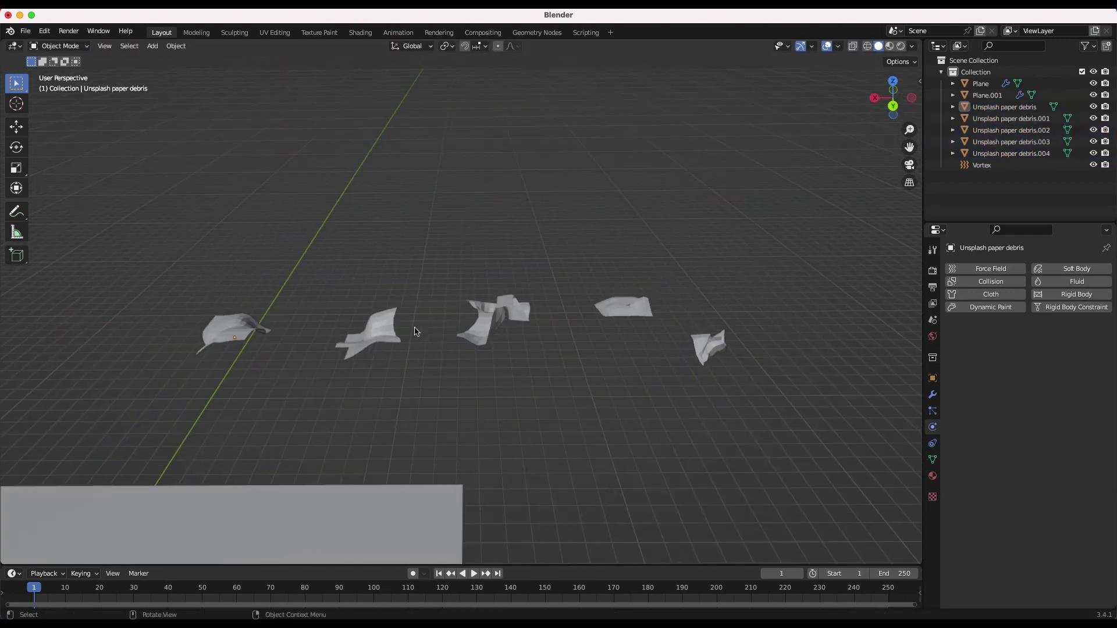
Step: Apply Shade Smooth to all five crumpled paper planes
{"action": "scroll", "coordinate": [415, 331], "scroll_direction": "up", "scroll_amount": 2}
{"action": "scroll", "coordinate": [657, 357], "scroll_direction": "down", "scroll_amount": 1}
{"action": "left_click_drag", "start_coordinate": [812, 251], "coordinate": [100, 387]}
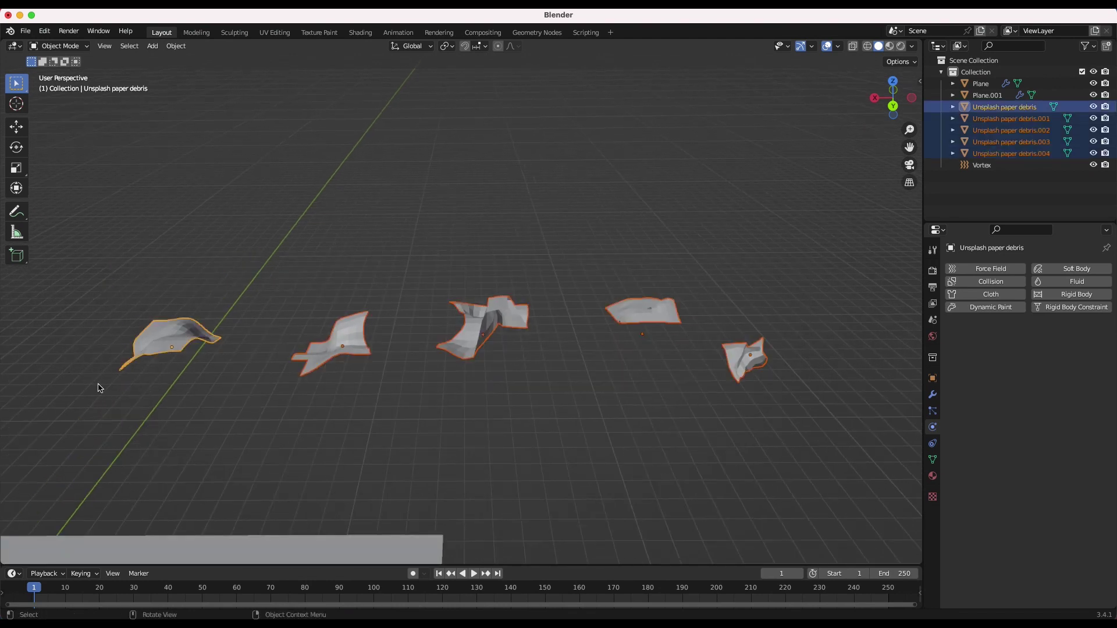
{"action": "left_click", "coordinate": [176, 46]}
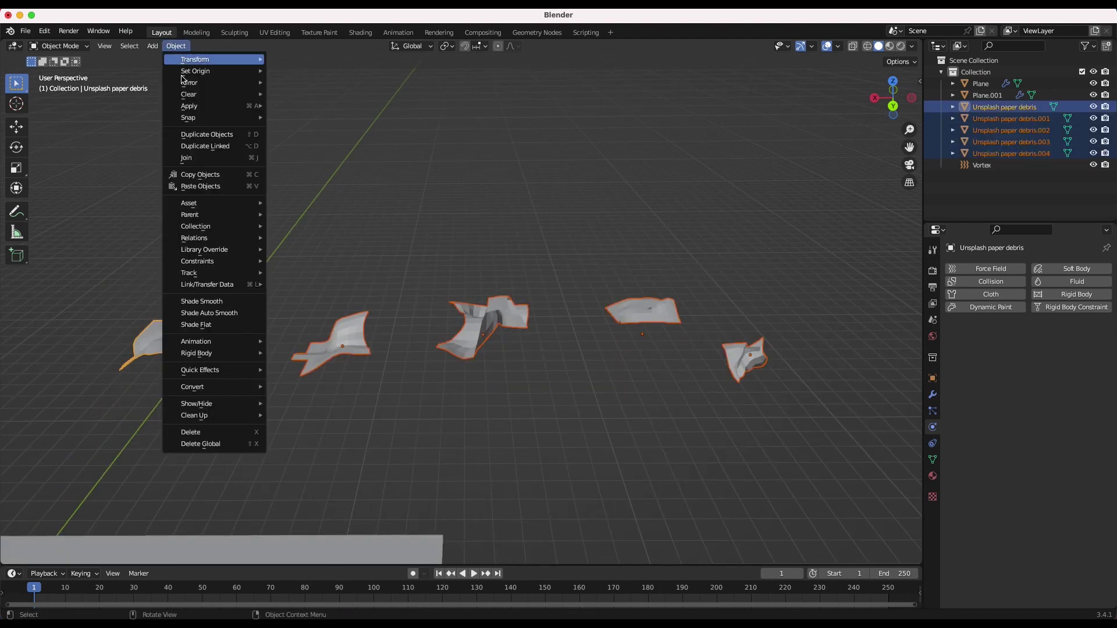
{"action": "left_click", "coordinate": [204, 307]}
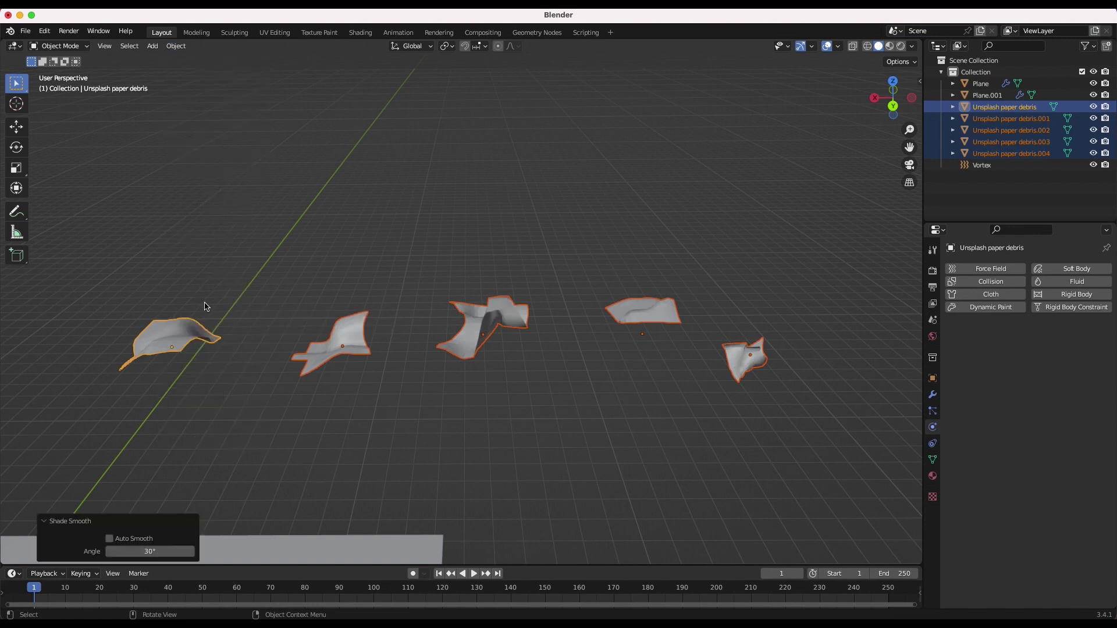
Step: Move the five paper pieces into a new collection named Debris
{"action": "scroll", "coordinate": [439, 268], "scroll_direction": "left", "scroll_amount": 10}
{"action": "scroll", "coordinate": [347, 291], "scroll_direction": "left", "scroll_amount": 15}
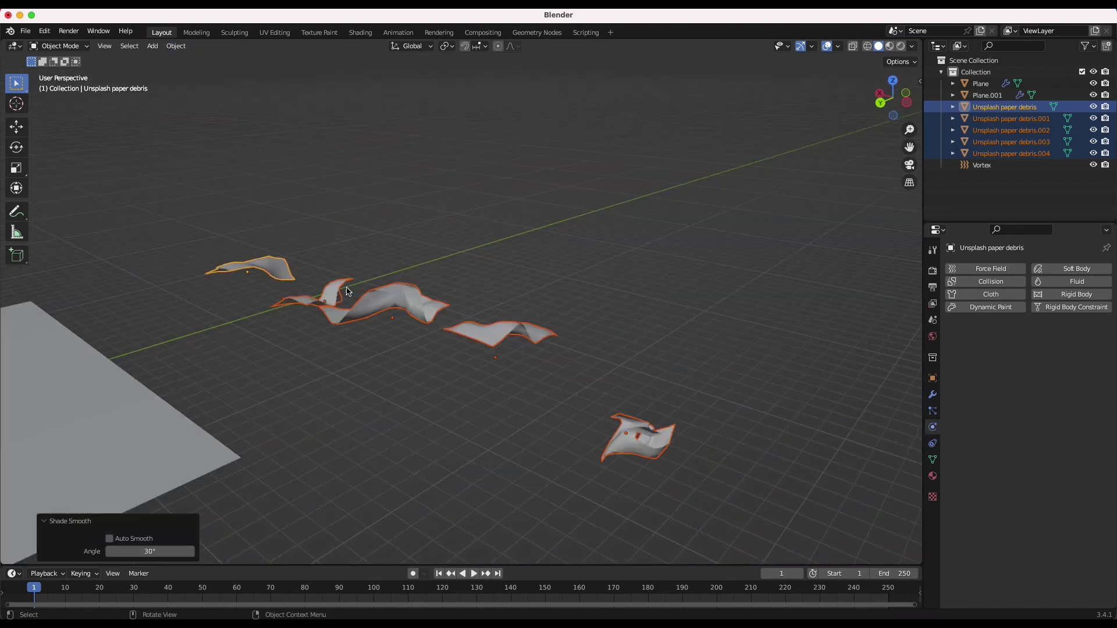
{"action": "scroll", "coordinate": [347, 291], "scroll_direction": "left", "scroll_amount": 15}
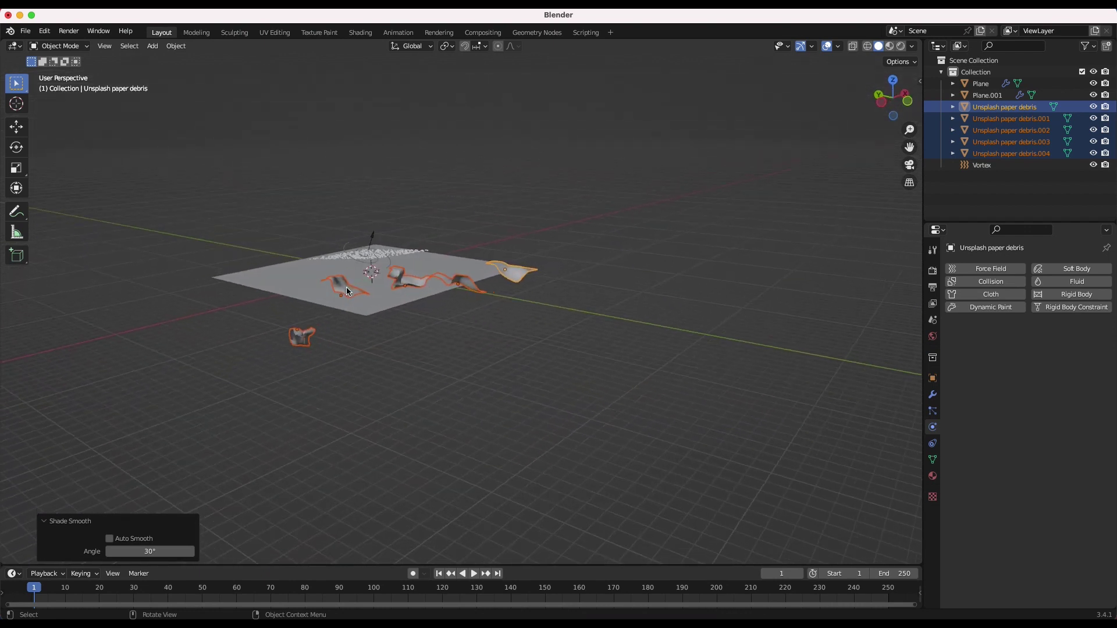
{"action": "scroll", "coordinate": [462, 300], "scroll_direction": "left", "scroll_amount": 5}
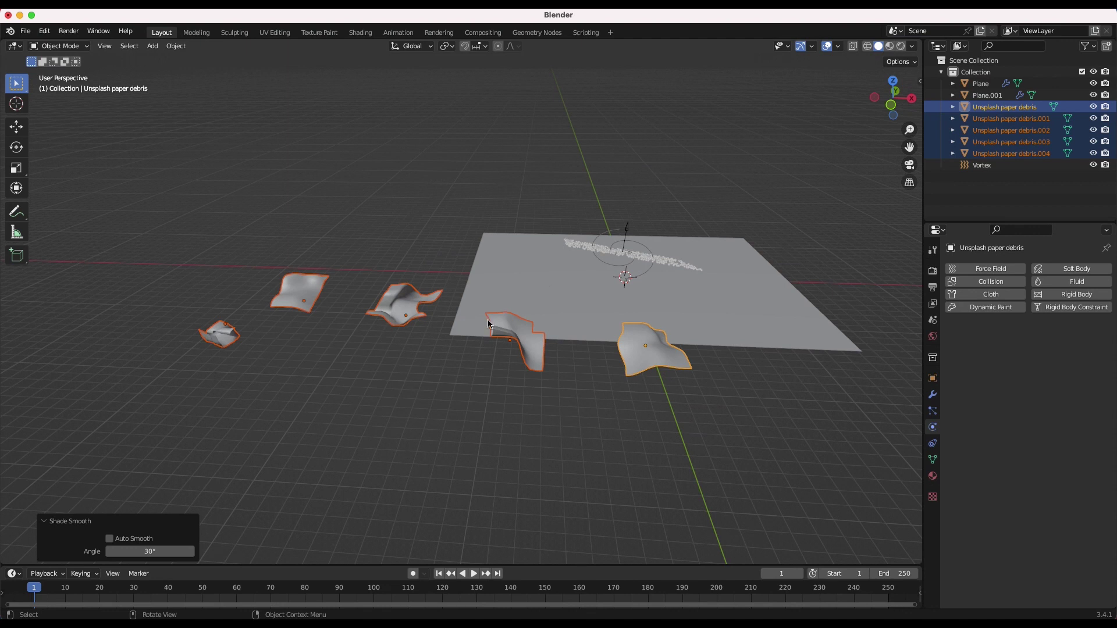
{"action": "key", "text": "m"}
{"action": "left_click", "coordinate": [442, 321]}
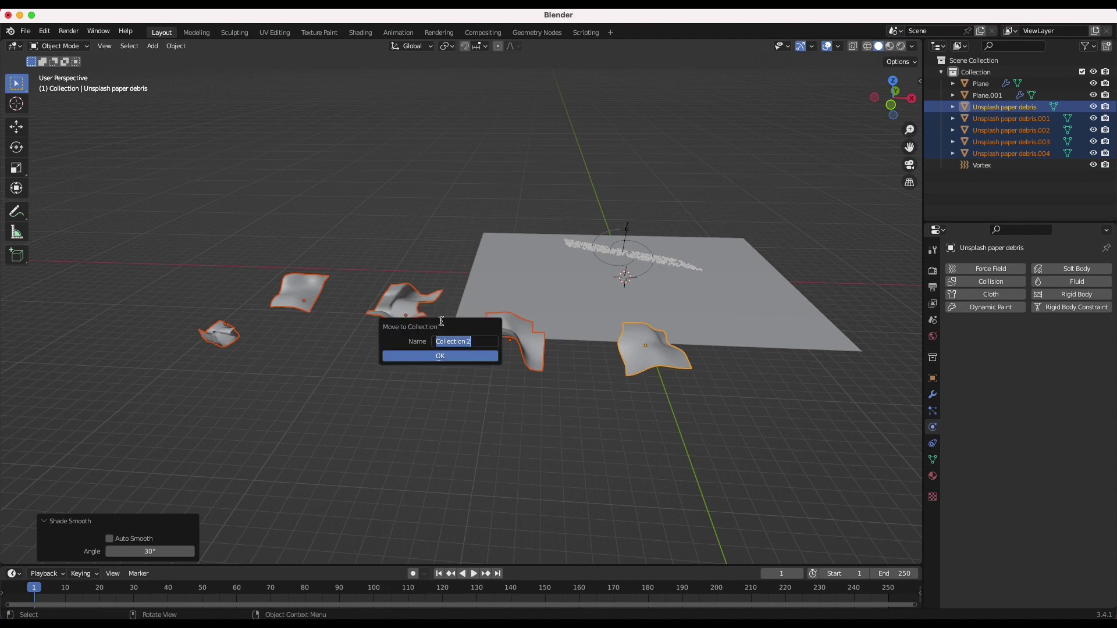
{"action": "type", "text": "Debris"}
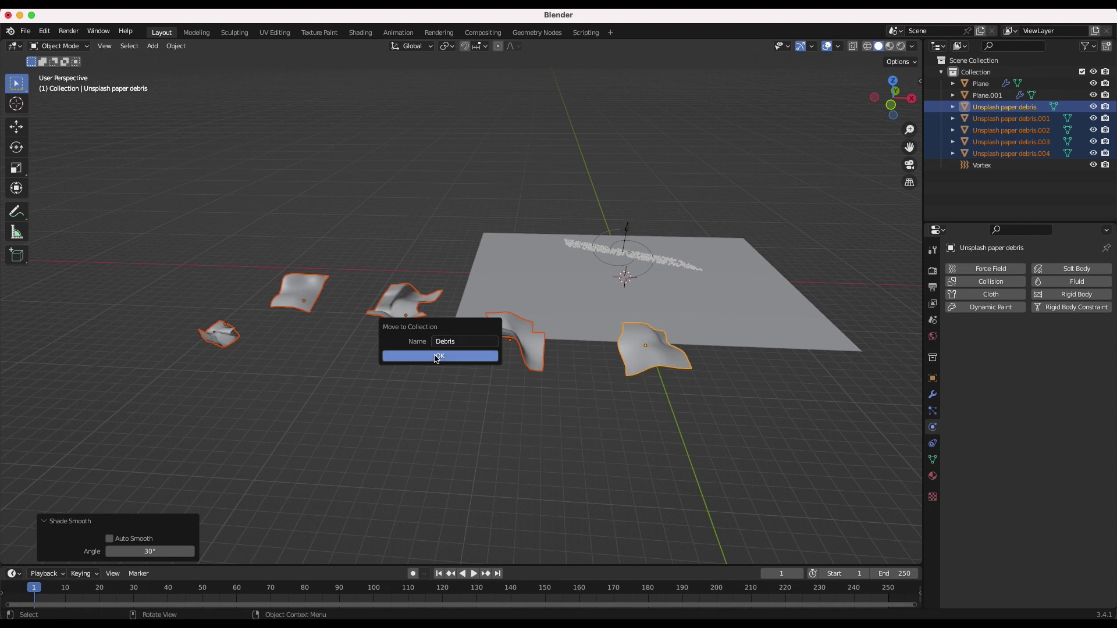
{"action": "left_click", "coordinate": [438, 356]}
{"action": "left_click", "coordinate": [939, 119]}
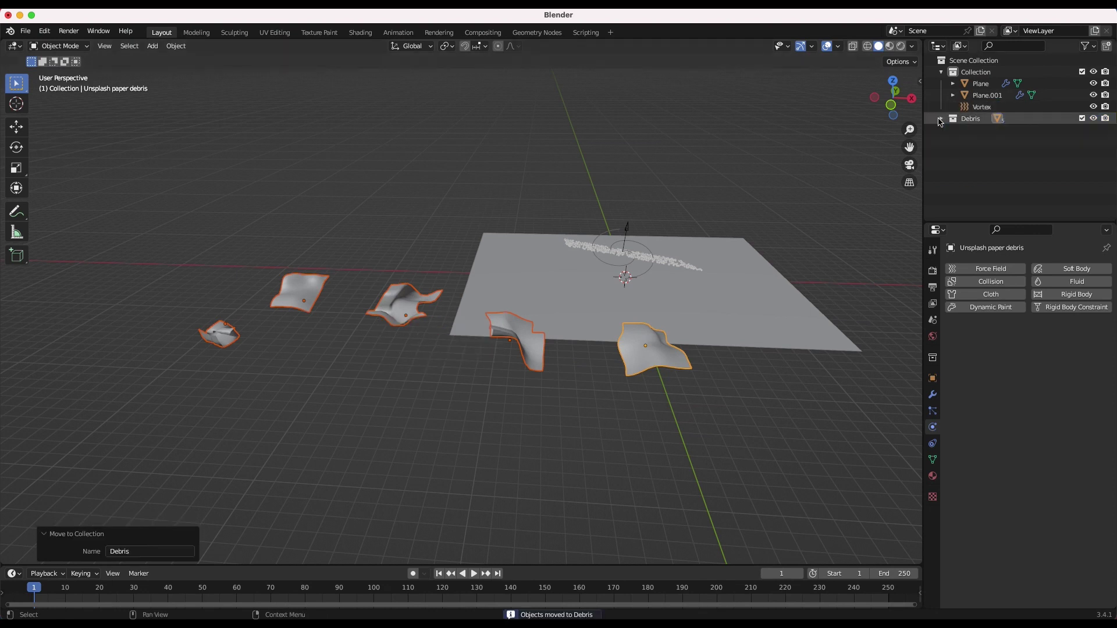
Step: Switch to the Shading workspace and set the render engine to Cycles
{"action": "left_click", "coordinate": [359, 33]}
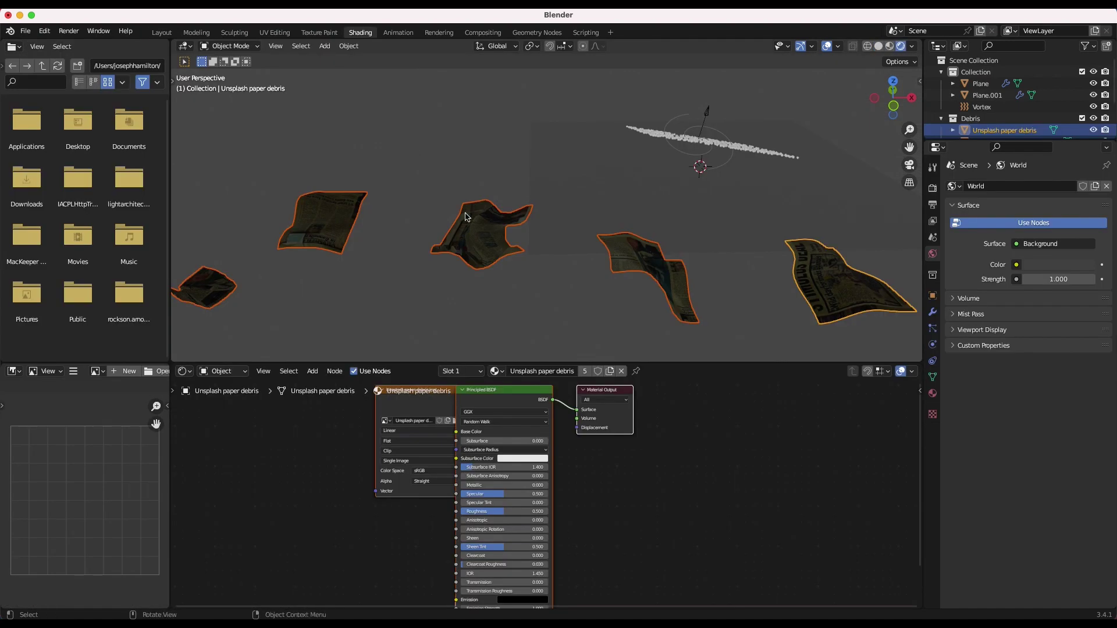
{"action": "left_click", "coordinate": [932, 188]}
{"action": "left_click", "coordinate": [1047, 186]}
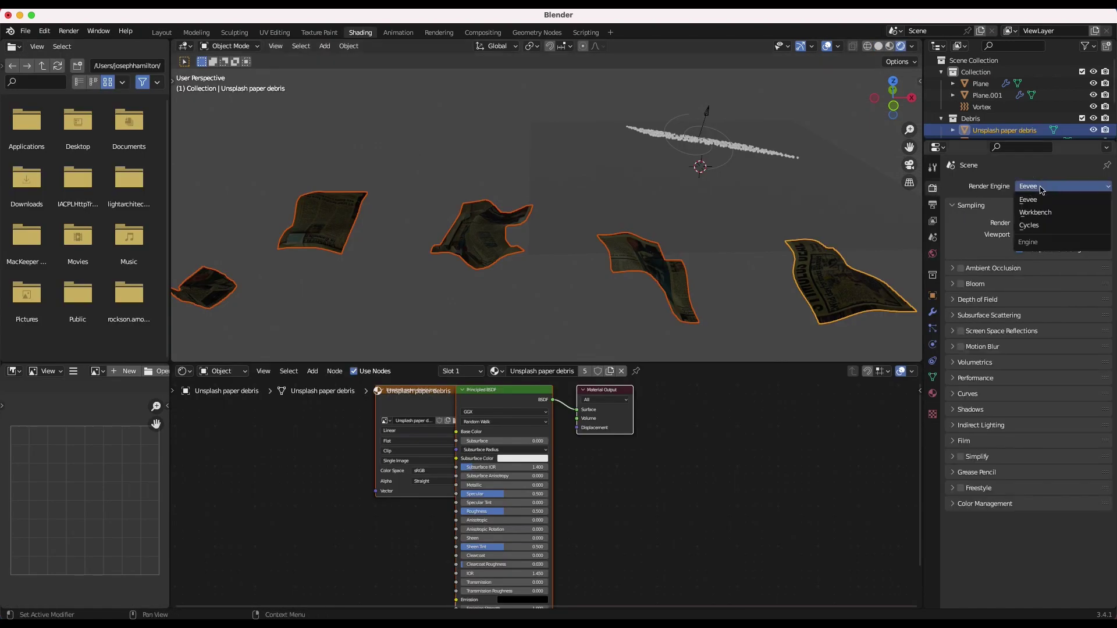
{"action": "left_click", "coordinate": [1039, 229]}
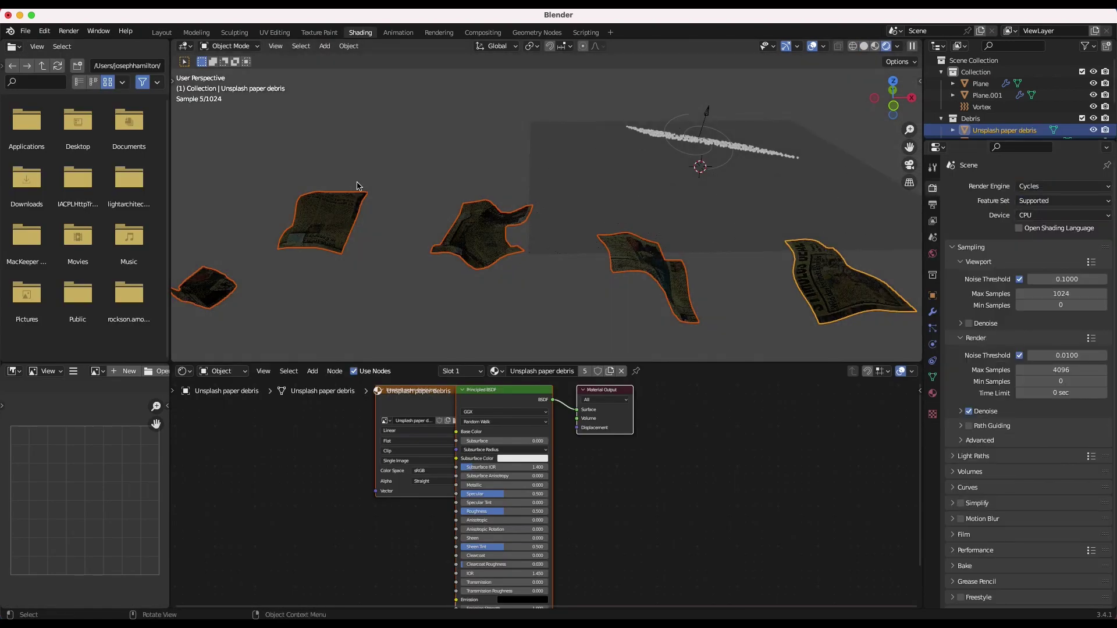
Step: Link the newspaper texture's color to Roughness through a ColorRamp with its white stop moved near the middle
{"action": "scroll", "coordinate": [359, 186], "scroll_direction": "down", "scroll_amount": 1}
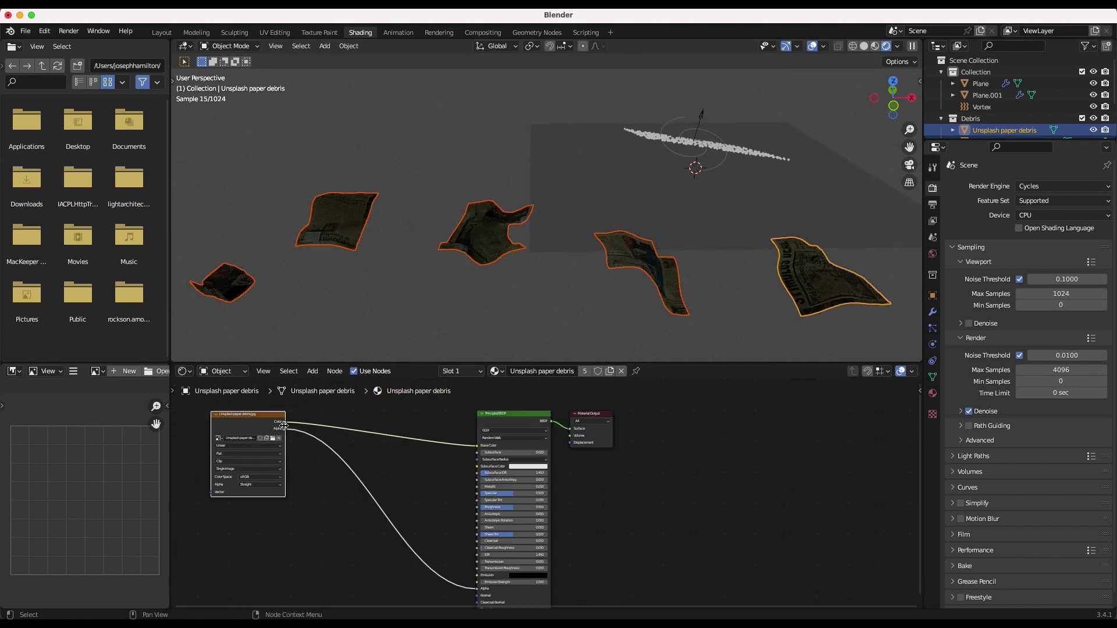
{"action": "left_click_drag", "start_coordinate": [285, 421], "coordinate": [478, 506]}
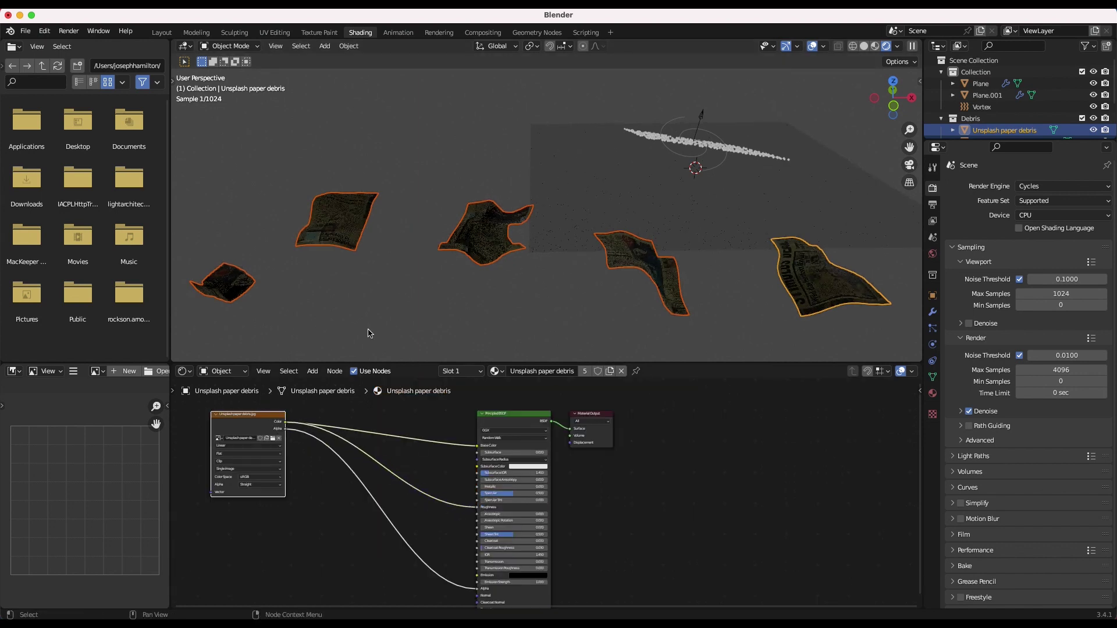
{"action": "key", "text": "shift+a"}
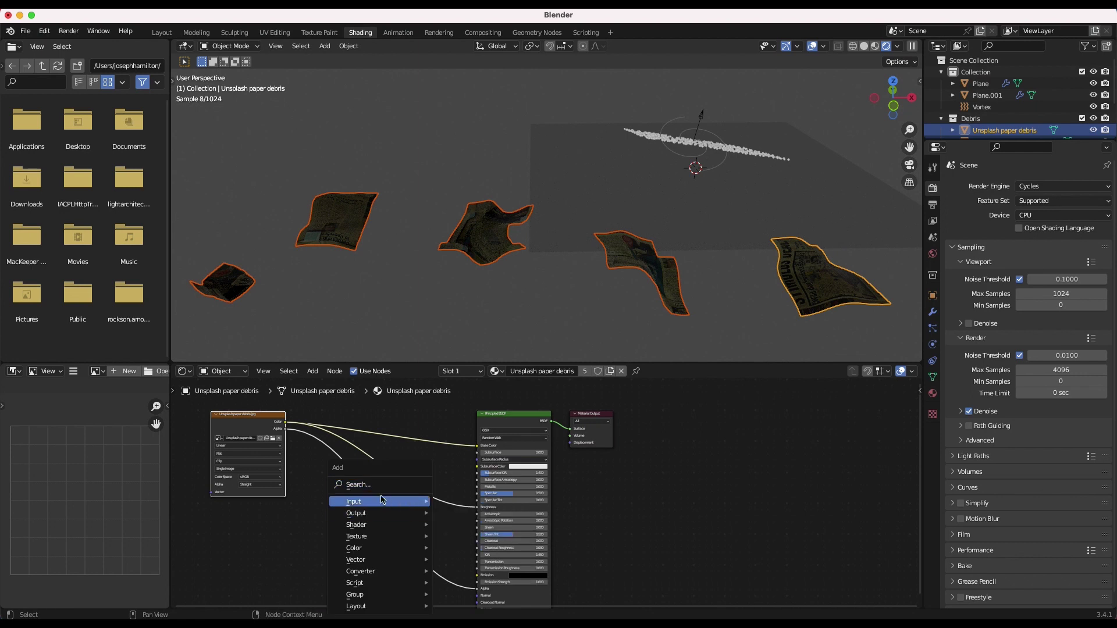
{"action": "type", "text": "col"}
{"action": "left_click", "coordinate": [405, 499]}
{"action": "left_click", "coordinate": [452, 509]}
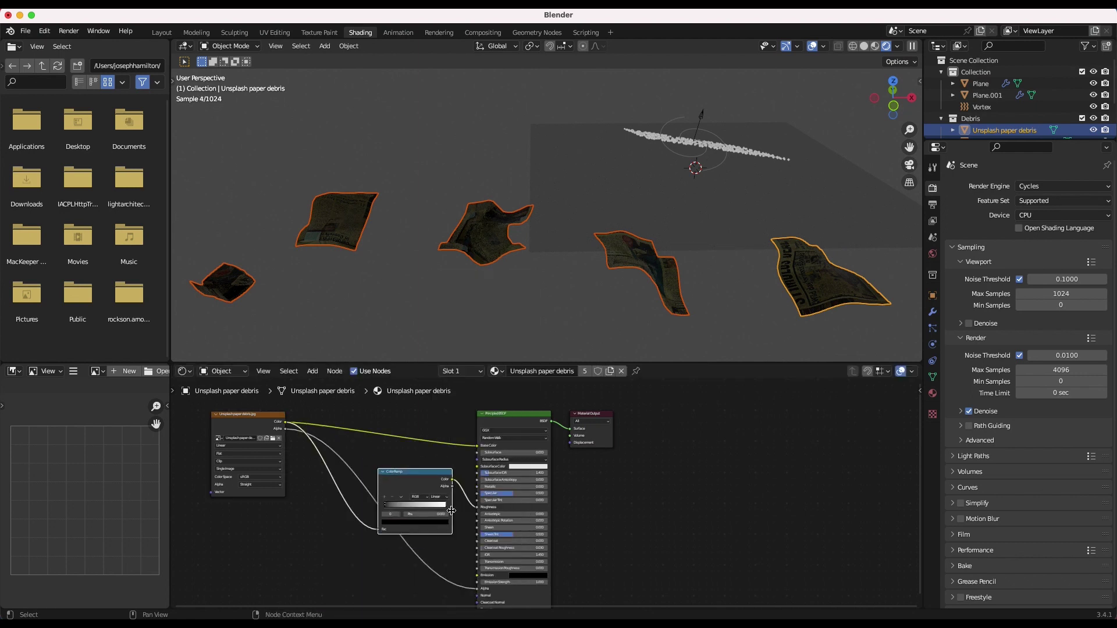
{"action": "left_click_drag", "start_coordinate": [445, 510], "coordinate": [417, 505]}
Step: Add a Sun light to the scene
{"action": "scroll", "coordinate": [590, 221], "scroll_direction": "down", "scroll_amount": 4}
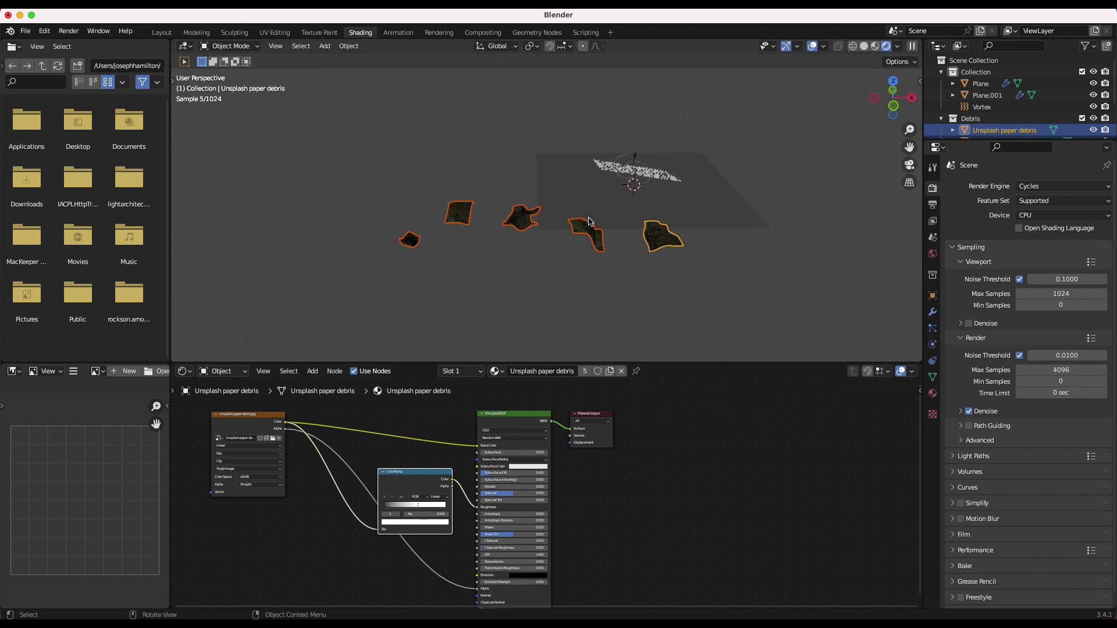
{"action": "key", "text": "shift+a"}
{"action": "mouse_move", "coordinate": [593, 363]}
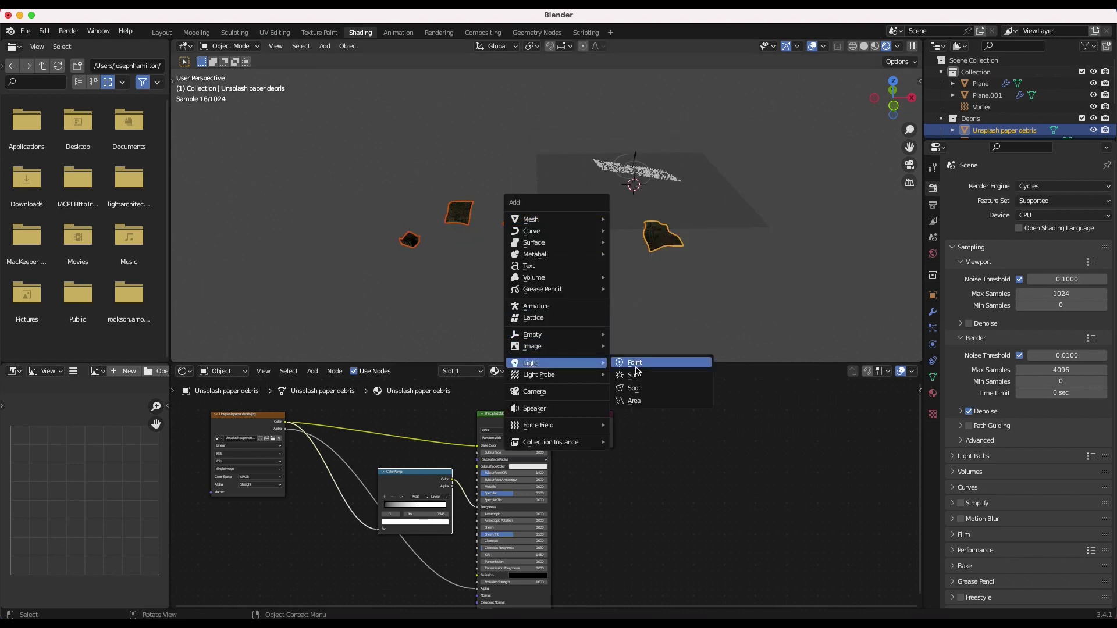
{"action": "left_click", "coordinate": [634, 375]}
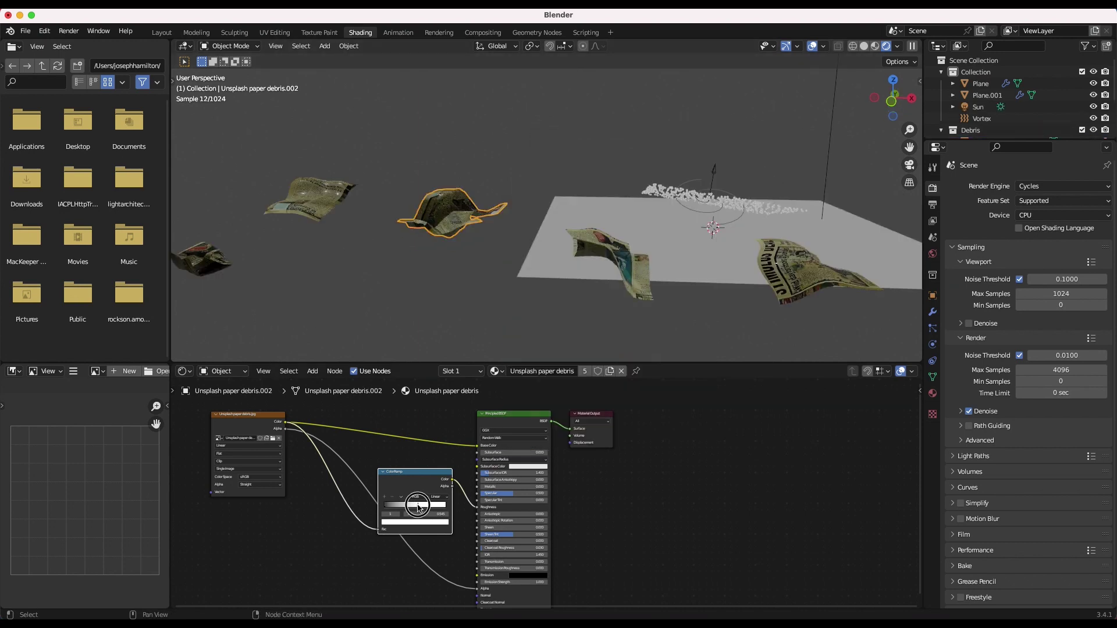
Step: Move the ColorRamp's white stop to the far end of the gradient and its black stop slightly inward
{"action": "left_click_drag", "start_coordinate": [417, 508], "coordinate": [469, 499]}
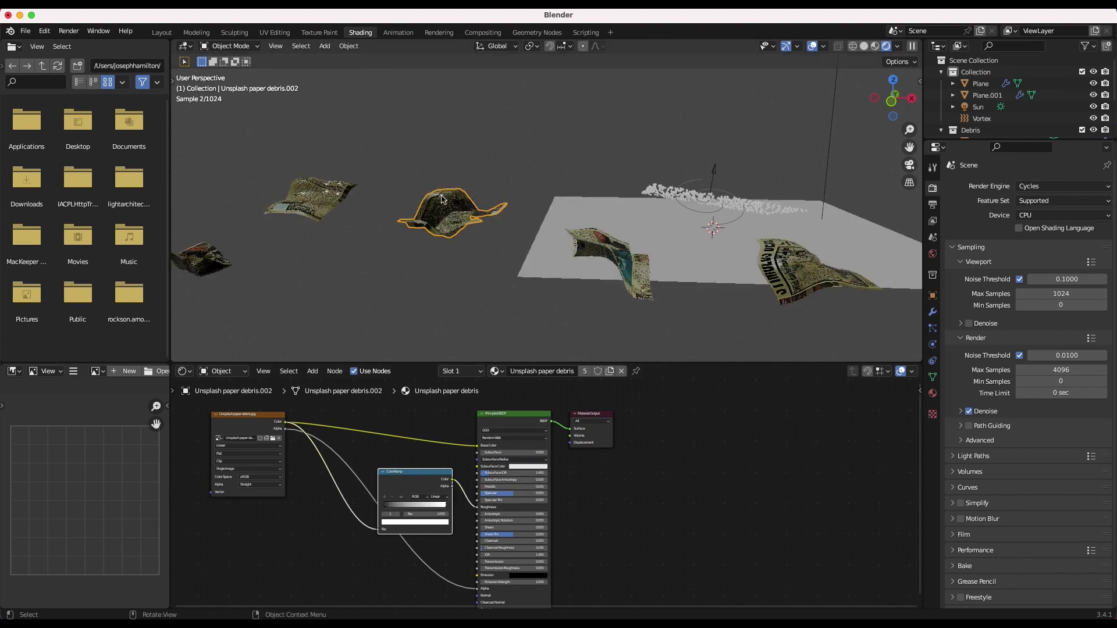
{"action": "left_click_drag", "start_coordinate": [386, 507], "coordinate": [400, 507]}
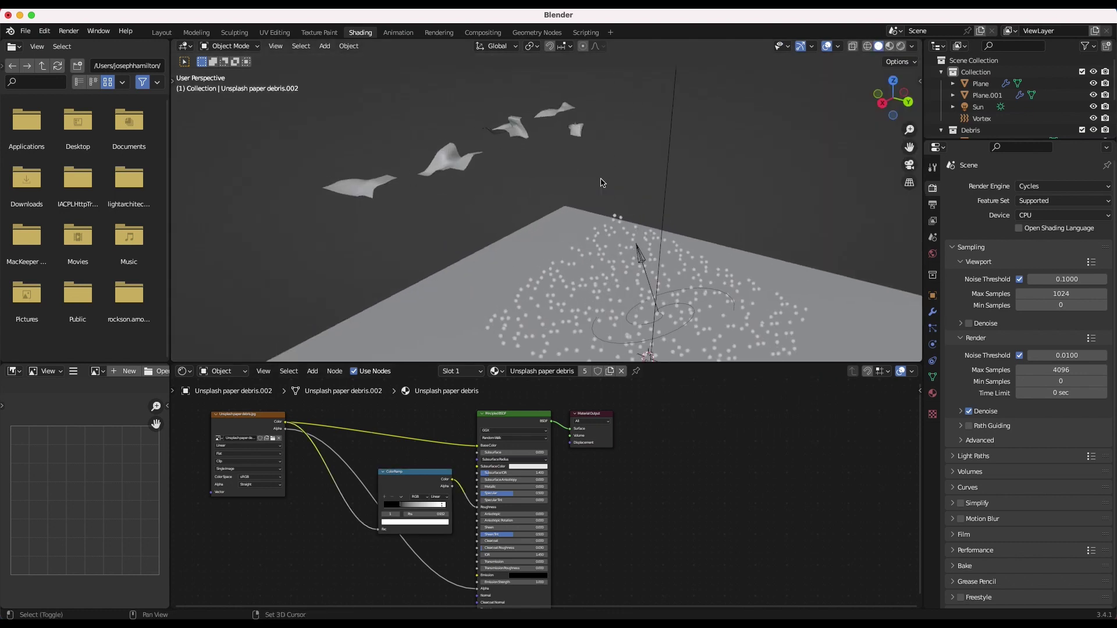
Step: In the Layout workspace, select the five paper pieces and move them down along Z below the ground plane
{"action": "left_click", "coordinate": [162, 32]}
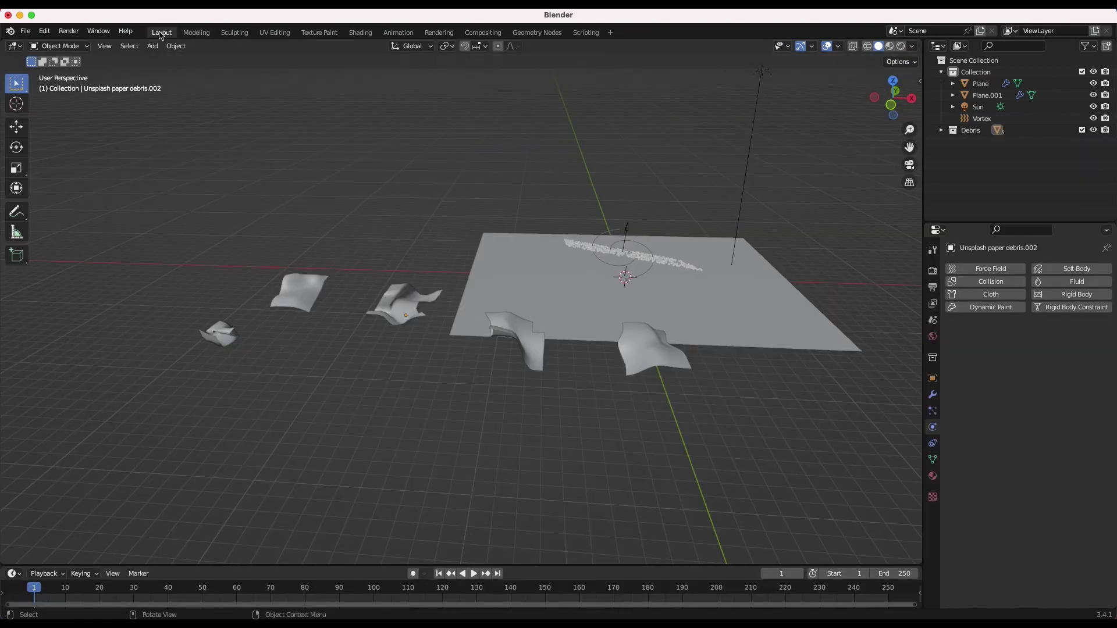
{"action": "middle_click_drag", "start_coordinate": [497, 220], "coordinate": [497, 219]}
{"action": "left_click_drag", "start_coordinate": [627, 300], "coordinate": [272, 391]}
{"action": "middle_click_drag", "start_coordinate": [476, 284], "coordinate": [476, 283]}
{"action": "key", "text": "g"}
{"action": "key", "text": "z"}
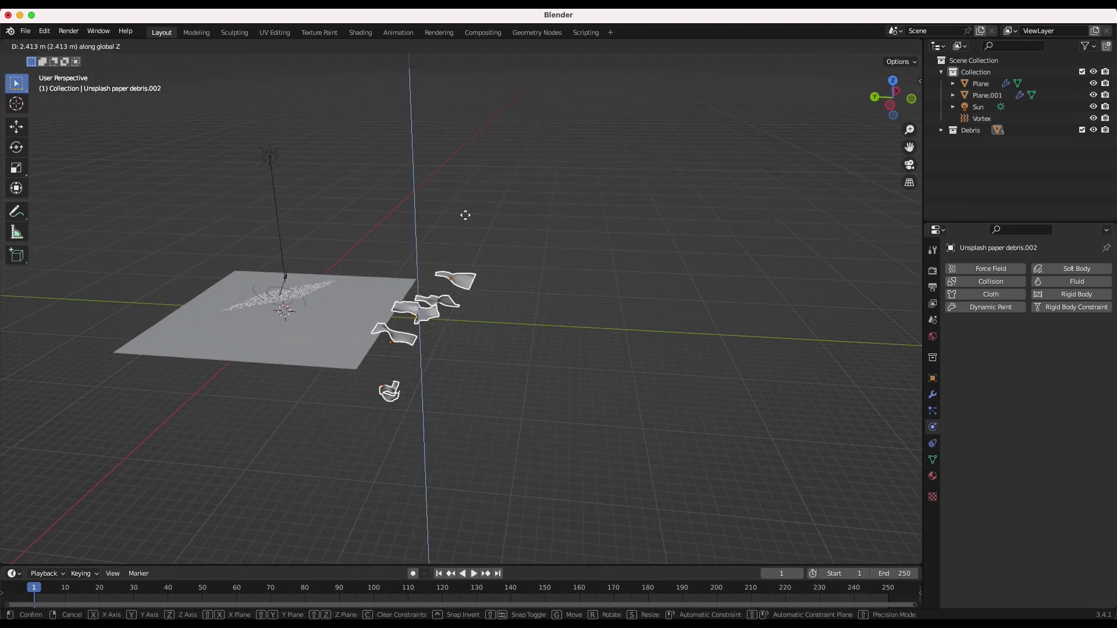
{"action": "left_click", "coordinate": [506, 473]}
Step: Render the emitter plane's particles as a Collection, using Debris as the instance collection
{"action": "middle_click_drag", "start_coordinate": [507, 474], "coordinate": [442, 344]}
{"action": "scroll", "coordinate": [441, 341], "scroll_direction": "up", "scroll_amount": 3}
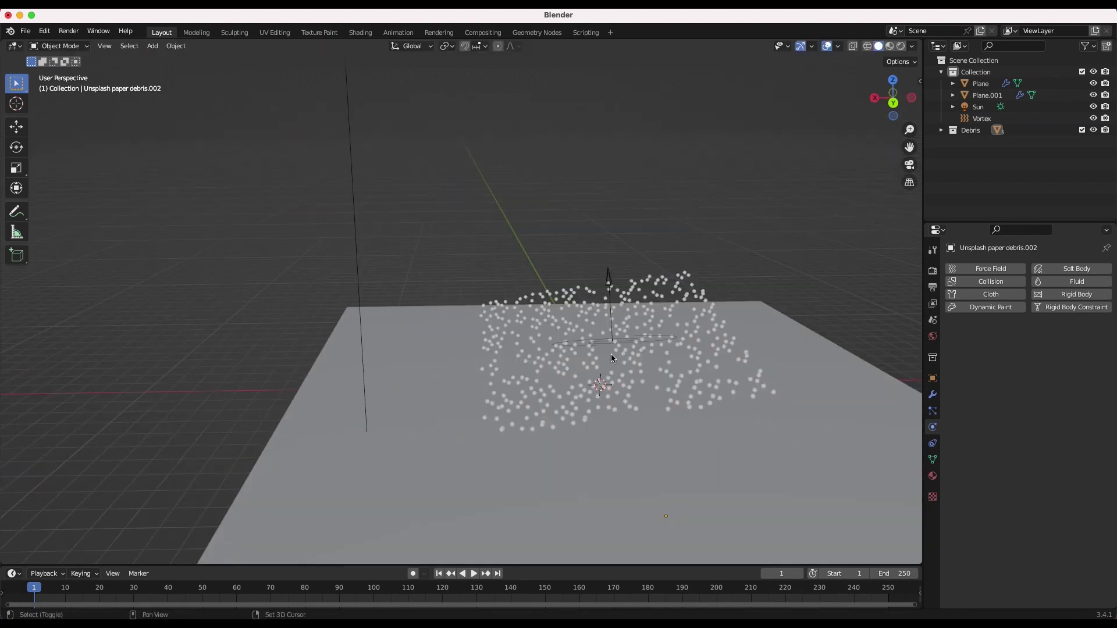
{"action": "middle_click_drag", "start_coordinate": [542, 379], "coordinate": [452, 369], "text": "shift"}
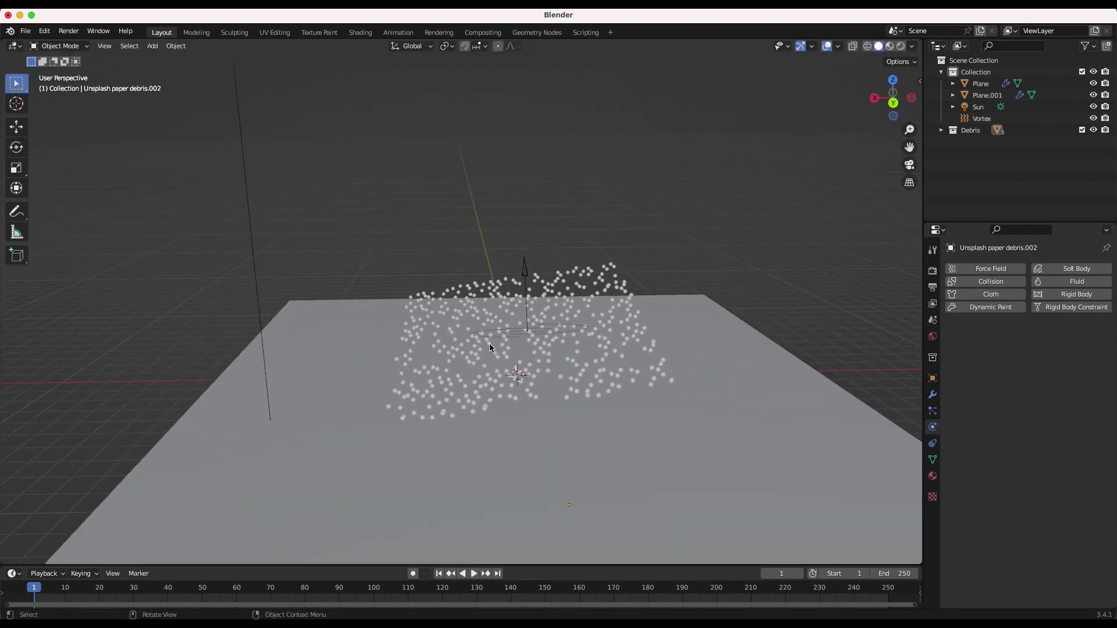
{"action": "left_click", "coordinate": [585, 277]}
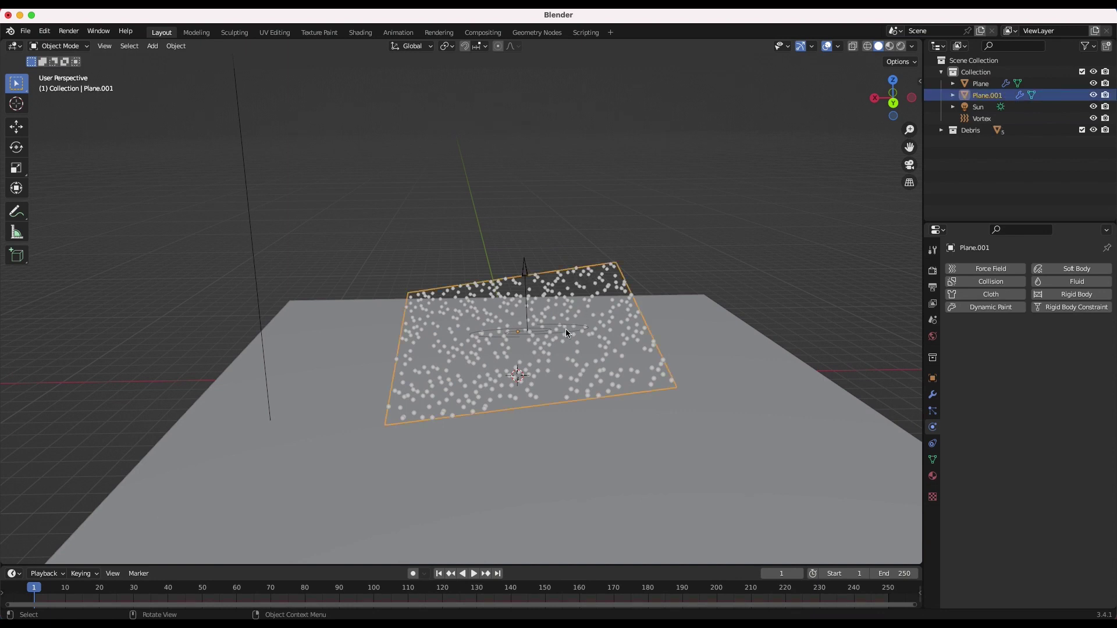
{"action": "left_click", "coordinate": [932, 411]}
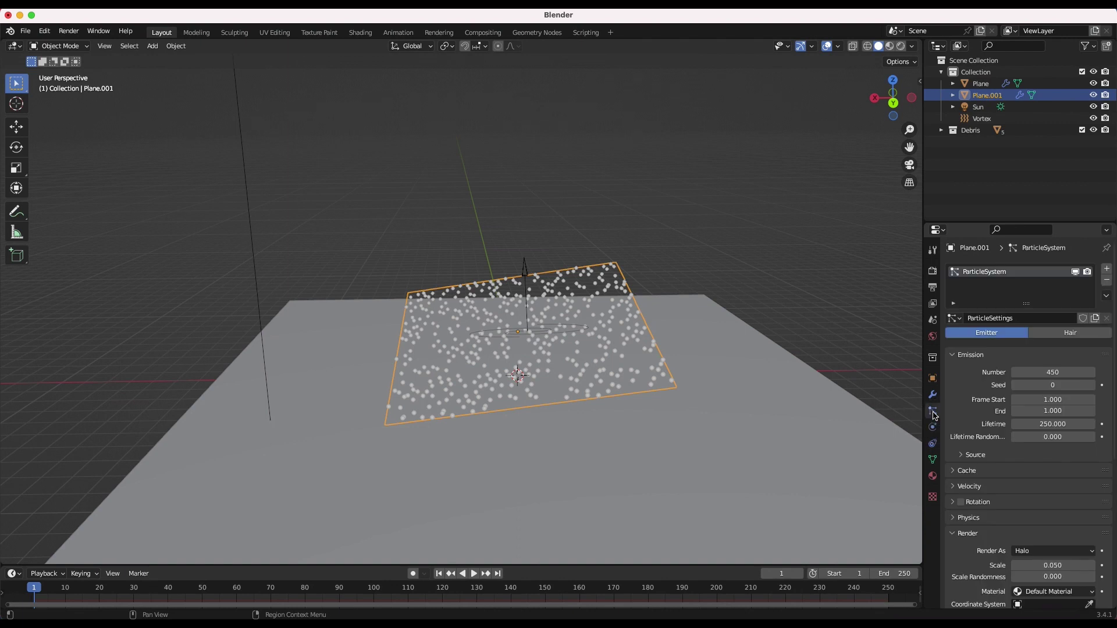
{"action": "scroll", "coordinate": [984, 363], "scroll_direction": "down", "scroll_amount": 5}
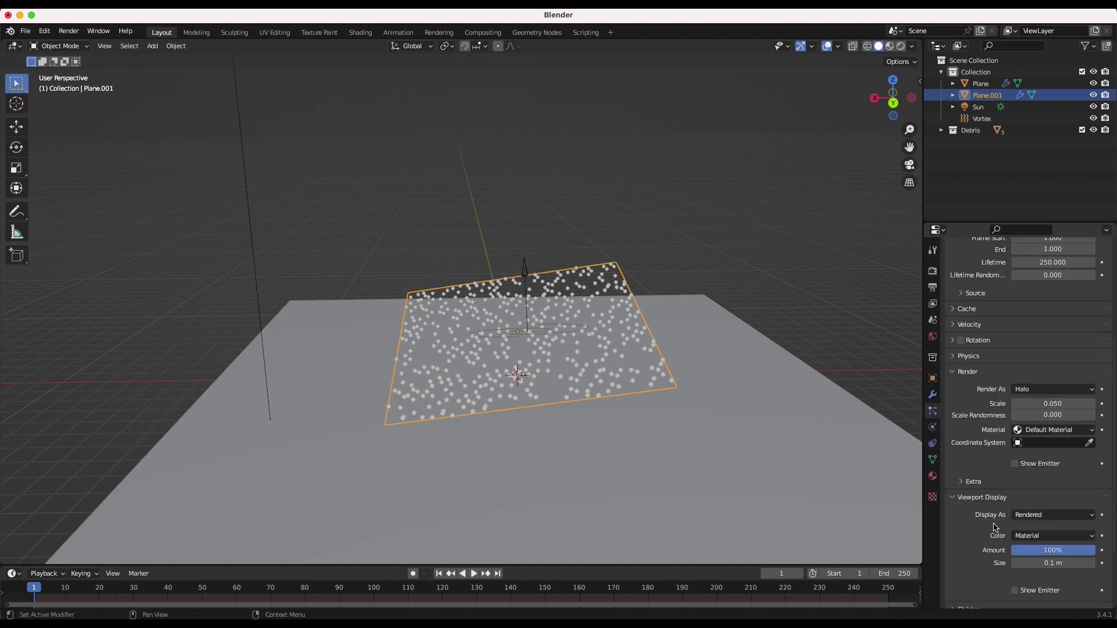
{"action": "left_click", "coordinate": [1027, 394]}
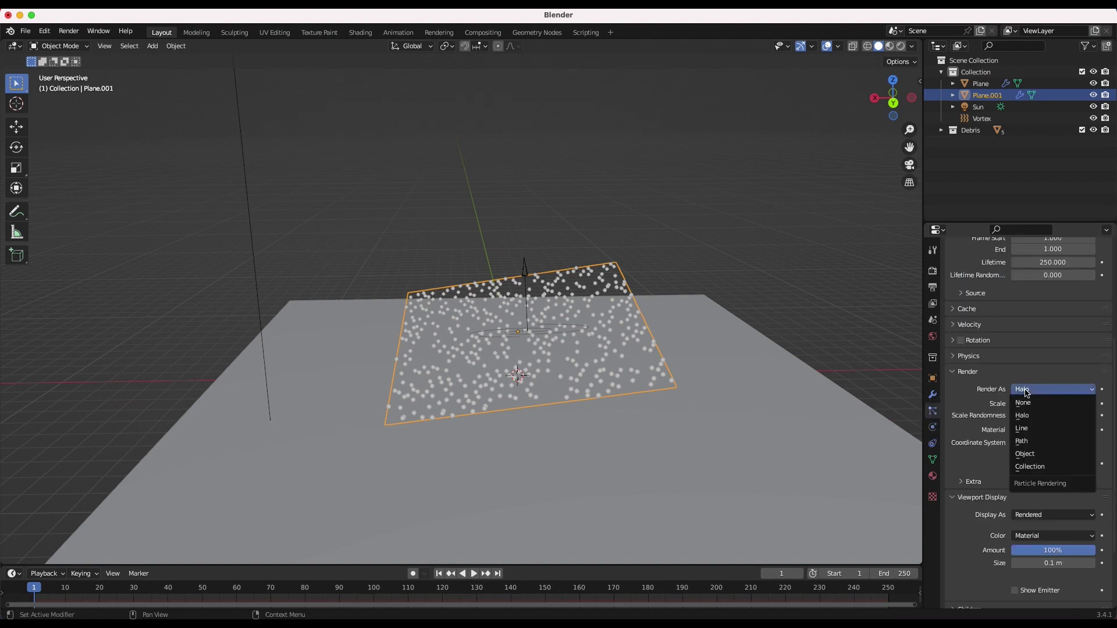
{"action": "left_click", "coordinate": [1028, 468]}
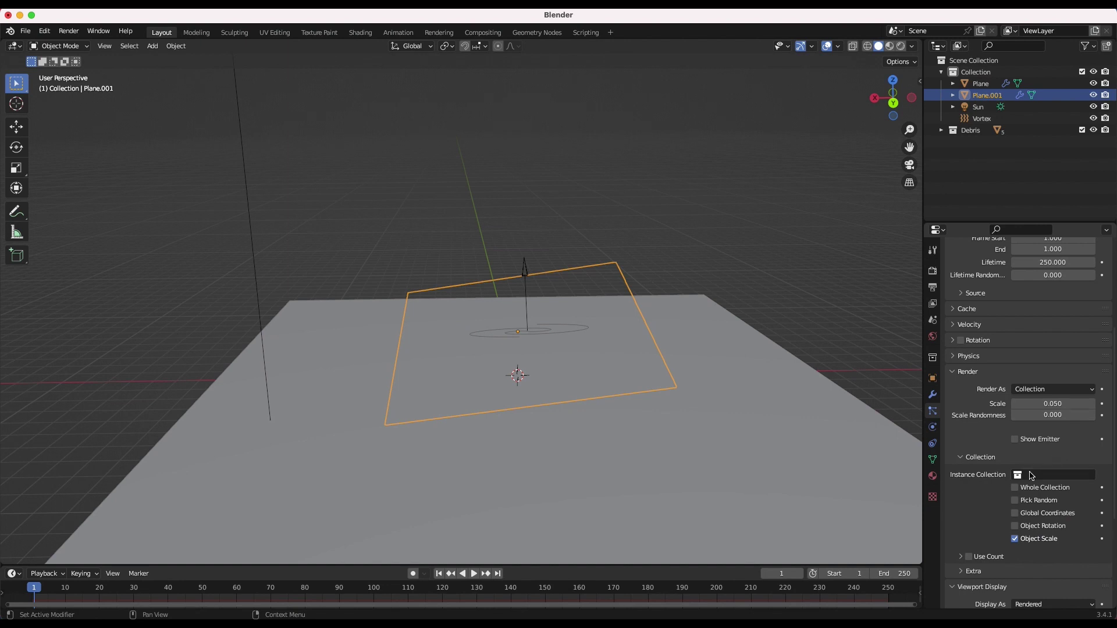
{"action": "left_click", "coordinate": [1031, 475]}
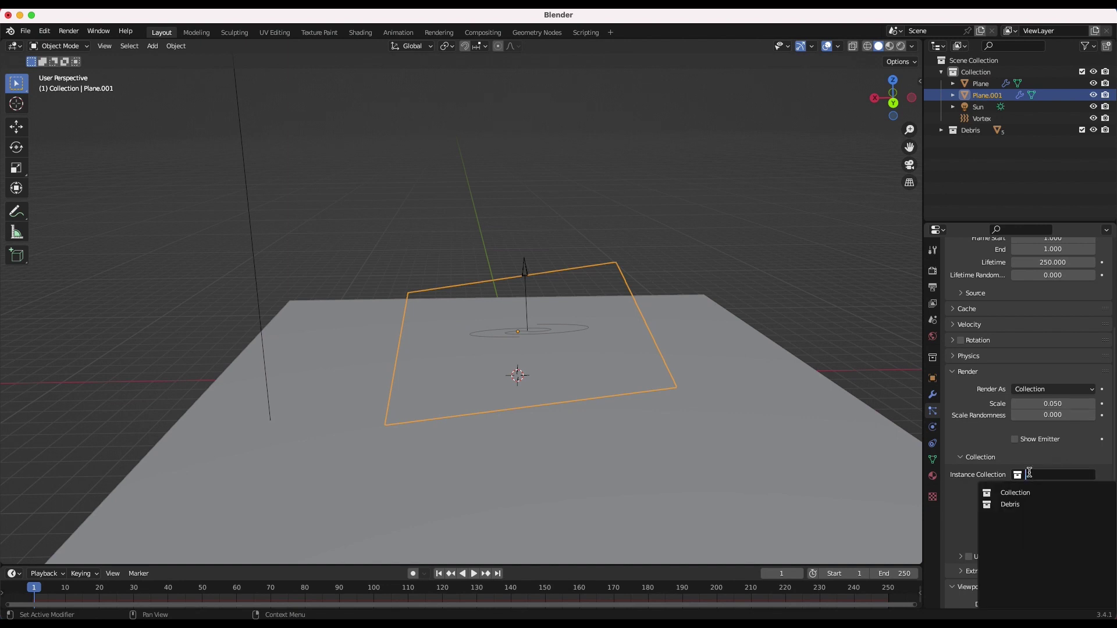
{"action": "left_click", "coordinate": [1015, 505]}
Step: Set the particles' render scale to 0.5 and their scale randomness to 1
{"action": "scroll", "coordinate": [589, 376], "scroll_direction": "right", "scroll_amount": 6}
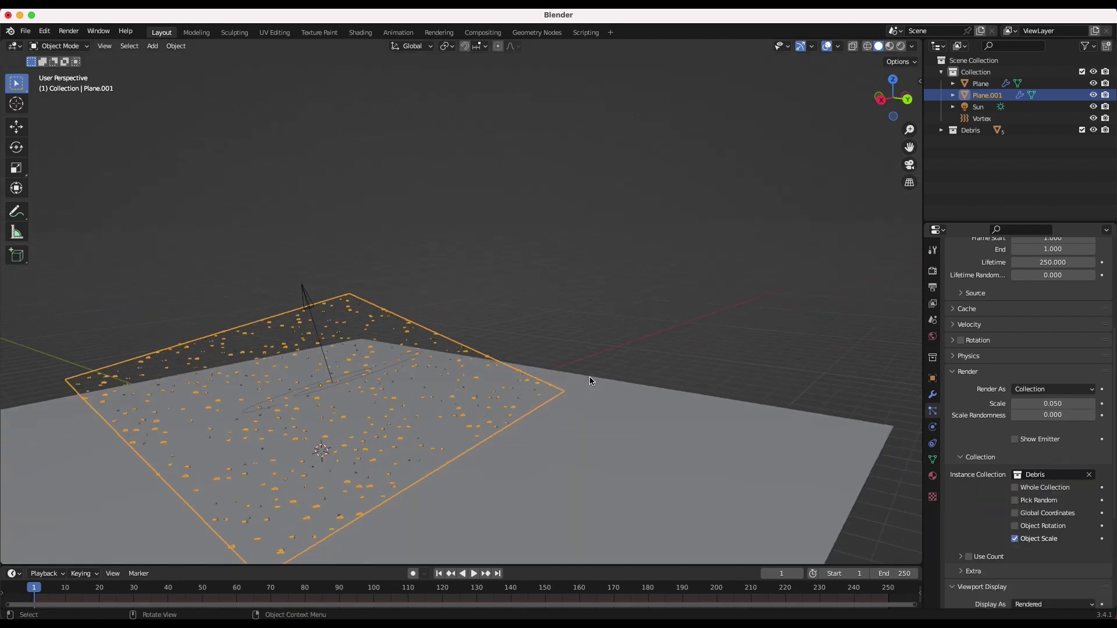
{"action": "scroll", "coordinate": [361, 451], "scroll_direction": "left", "scroll_amount": 6, "text": "shift"}
{"action": "scroll", "coordinate": [526, 423], "scroll_direction": "up", "scroll_amount": 3}
{"action": "scroll", "coordinate": [463, 389], "scroll_direction": "down", "scroll_amount": 4}
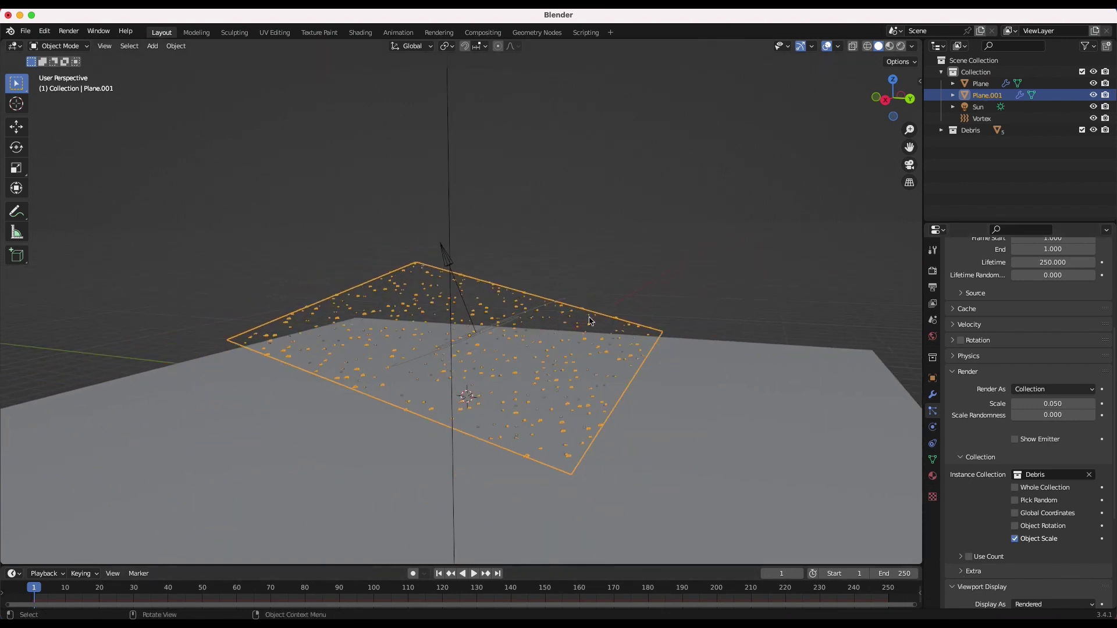
{"action": "left_click", "coordinate": [1047, 404]}
{"action": "type", "text": "1"}
{"action": "key", "text": "Return"}
{"action": "left_click", "coordinate": [1055, 403]}
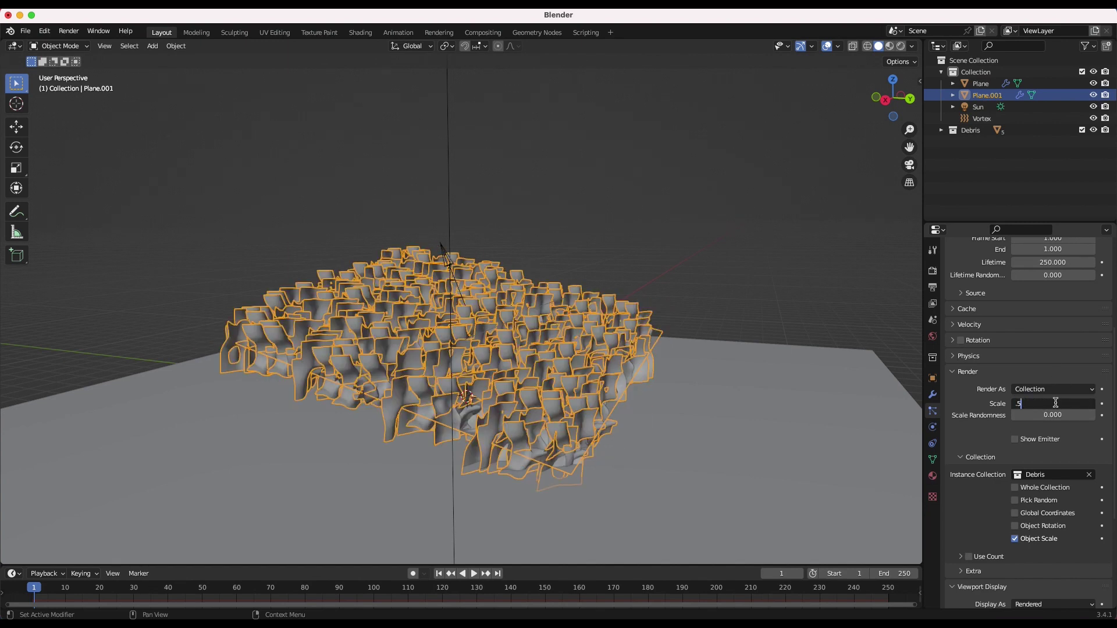
{"action": "type", "text": ".5"}
{"action": "key", "text": "Return"}
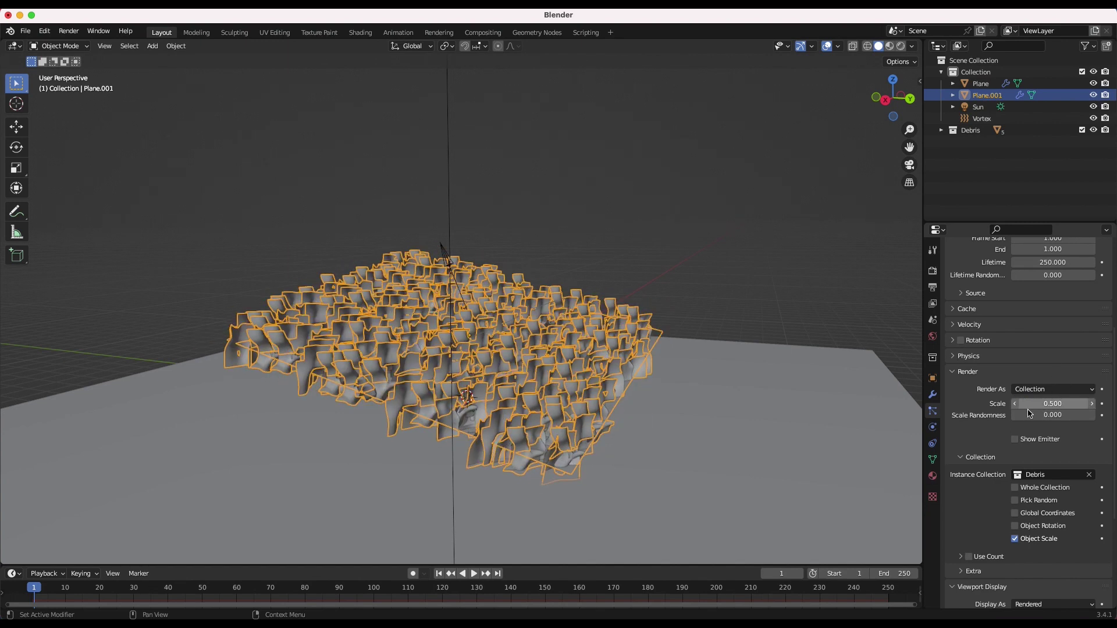
{"action": "left_click", "coordinate": [1040, 415]}
{"action": "type", "text": "1"}
{"action": "key", "text": "Return"}
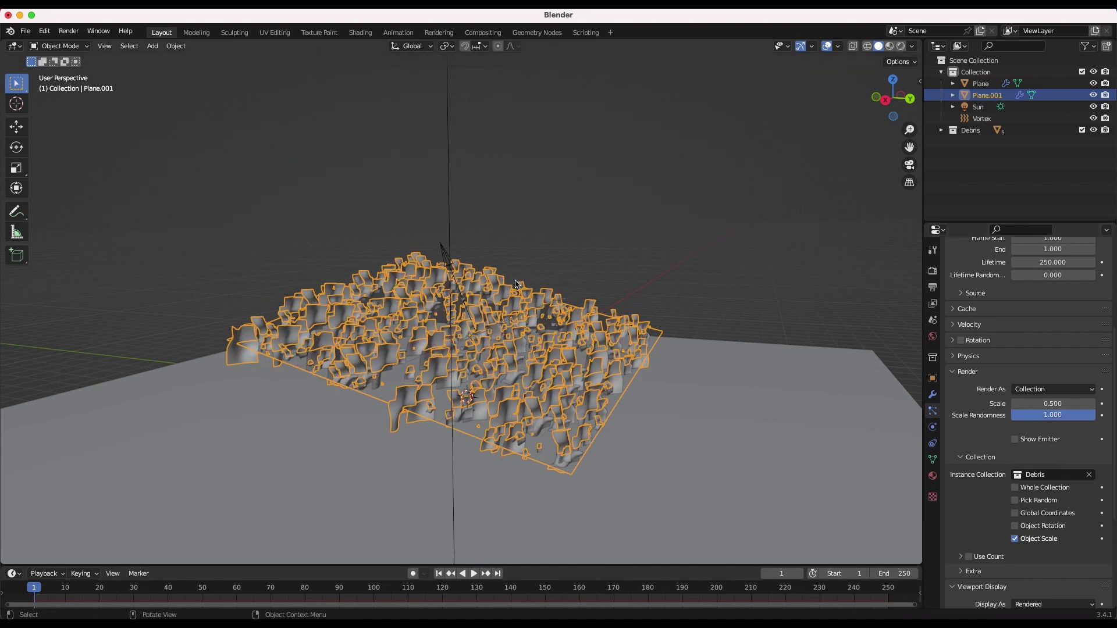
Step: Play the simulation and examine the orientation and spread of the flying paper pieces from several angles
{"action": "key", "text": "space"}
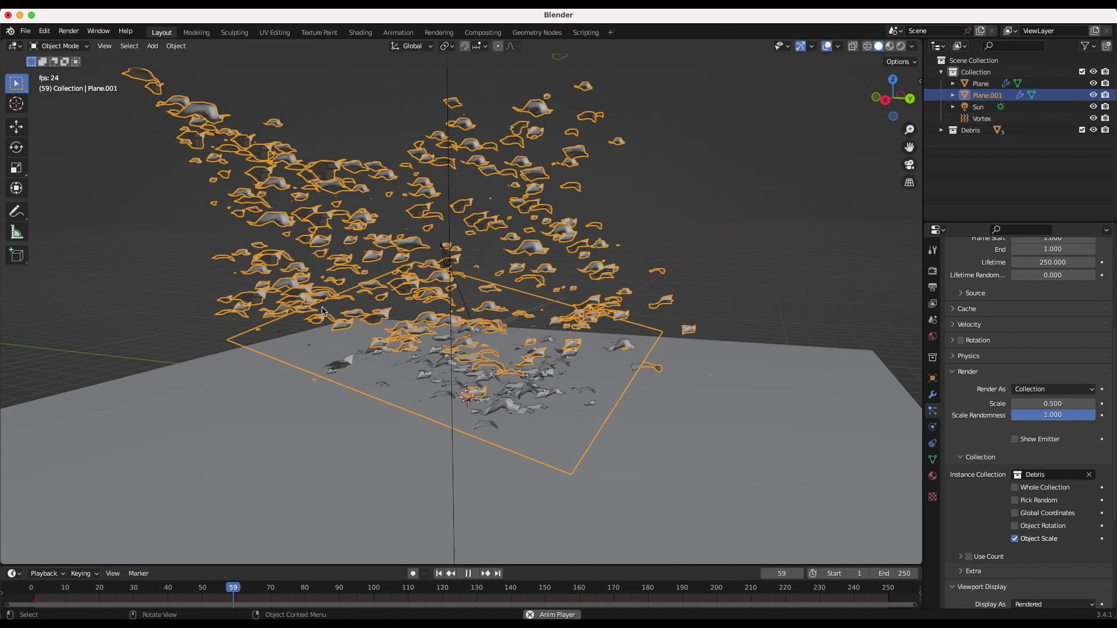
{"action": "key", "text": "space"}
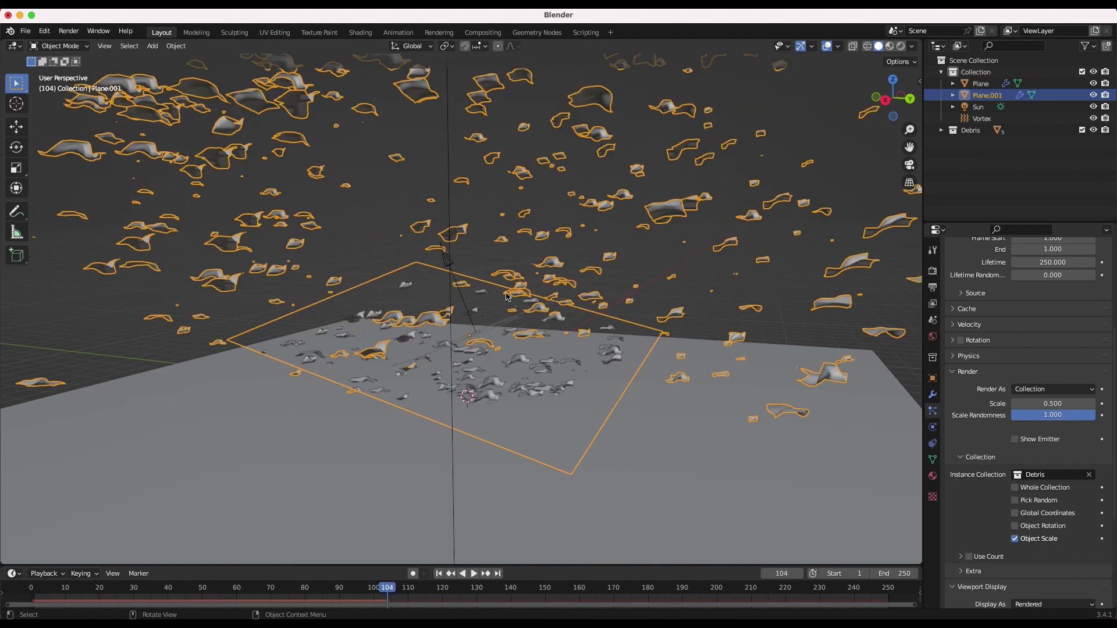
{"action": "scroll", "coordinate": [506, 296], "scroll_direction": "down", "scroll_amount": 4}
{"action": "scroll", "coordinate": [506, 295], "scroll_direction": "left", "scroll_amount": 10}
{"action": "scroll", "coordinate": [505, 293], "scroll_direction": "down", "scroll_amount": 3}
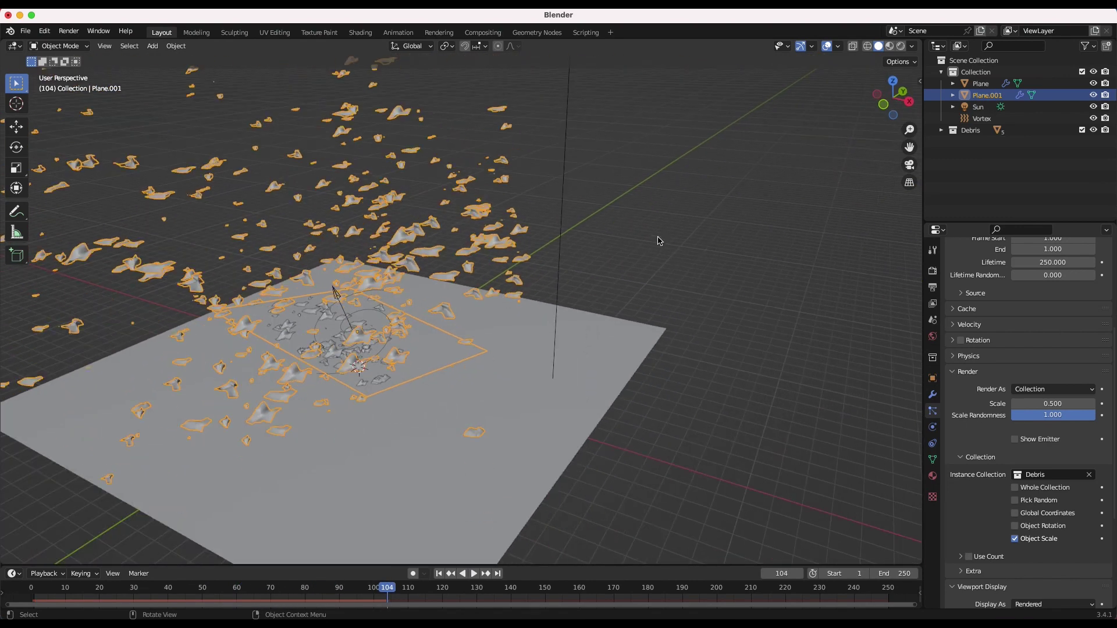
{"action": "left_click", "coordinate": [659, 217]}
{"action": "scroll", "coordinate": [326, 325], "scroll_direction": "left", "scroll_amount": 10}
{"action": "scroll", "coordinate": [325, 326], "scroll_direction": "down", "scroll_amount": 4}
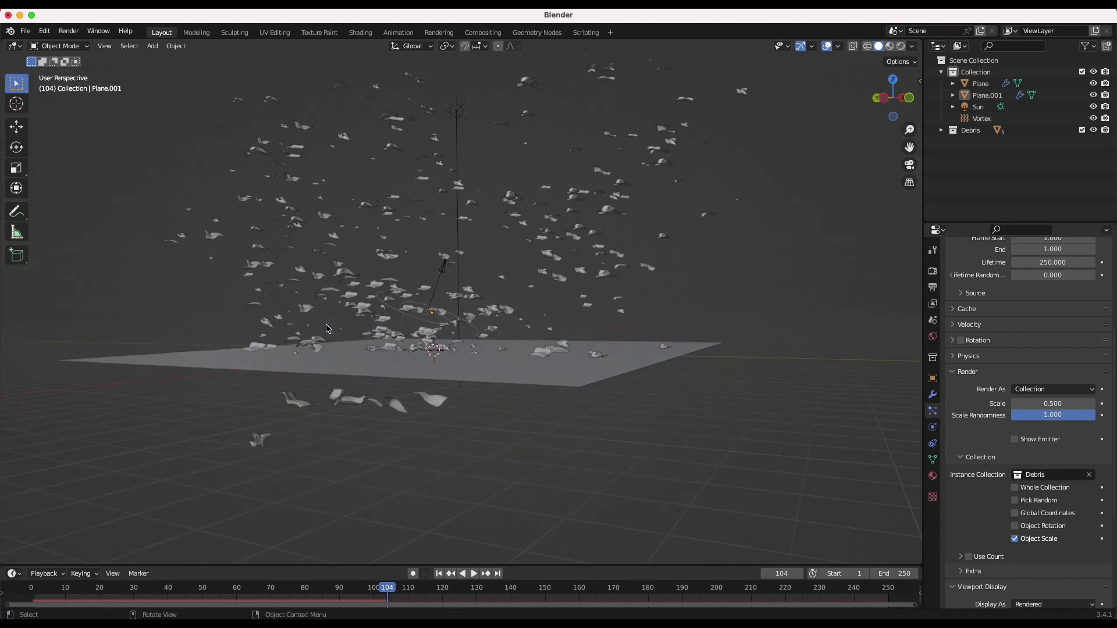
{"action": "scroll", "coordinate": [326, 327], "scroll_direction": "up", "scroll_amount": 3}
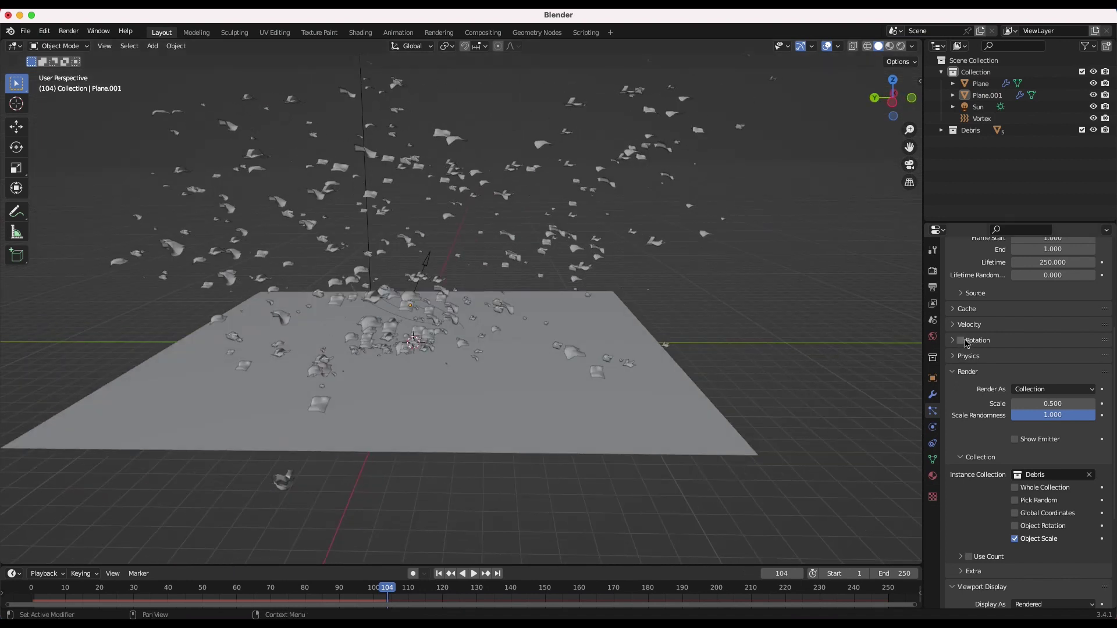
{"action": "scroll", "coordinate": [441, 241], "scroll_direction": "right", "scroll_amount": 10}
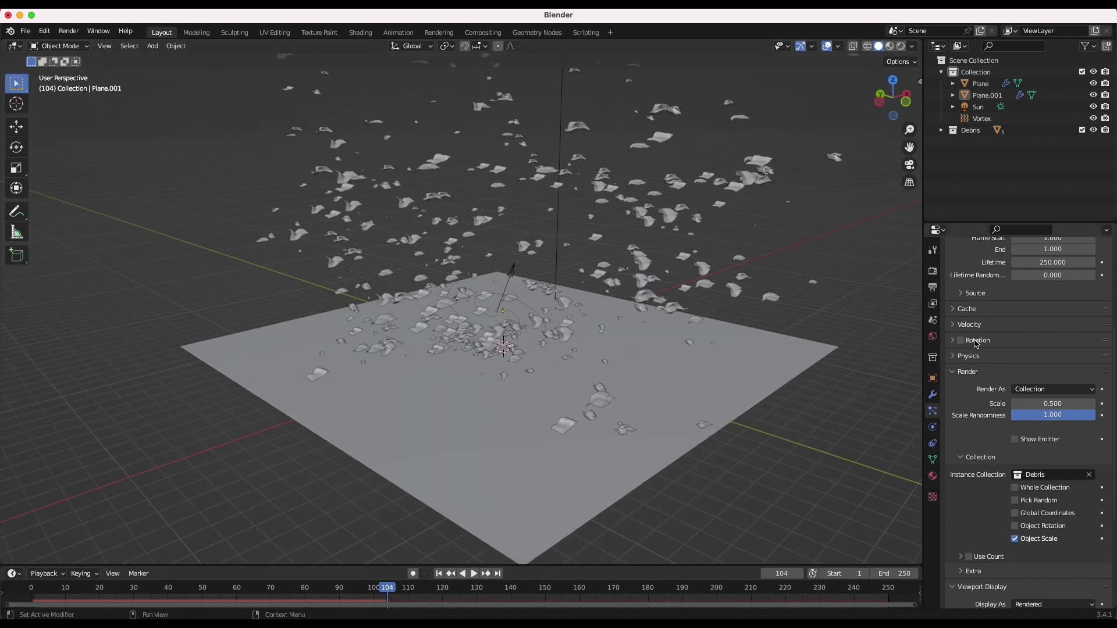
Step: Enable Rotation for the particle system and replay the simulation from the first frame
{"action": "left_click", "coordinate": [961, 341]}
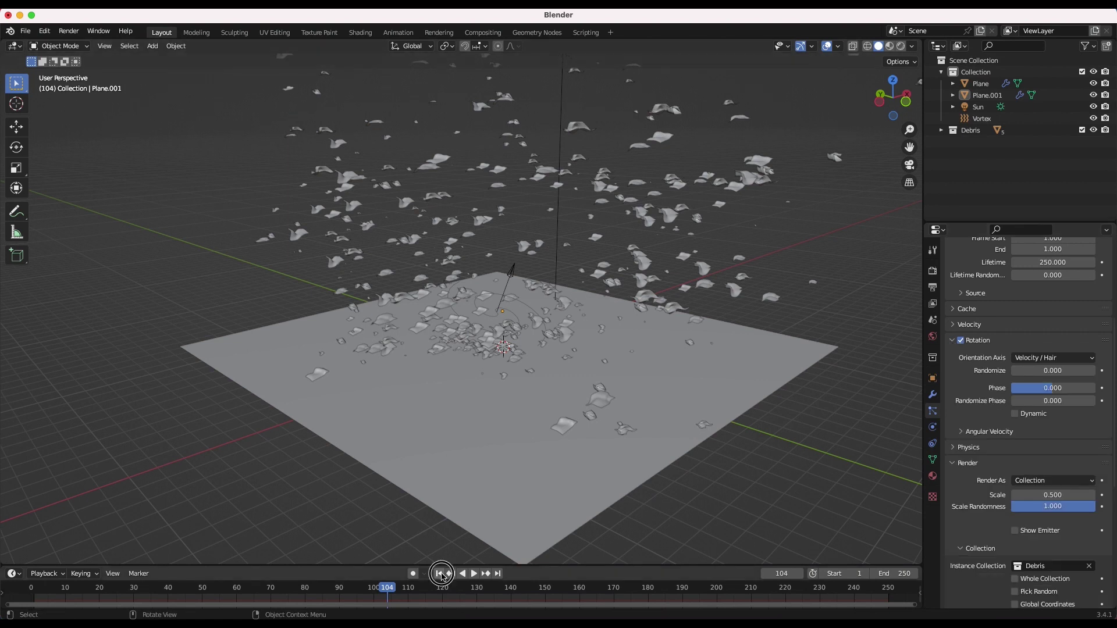
{"action": "left_click", "coordinate": [440, 573]}
{"action": "left_click", "coordinate": [474, 573]}
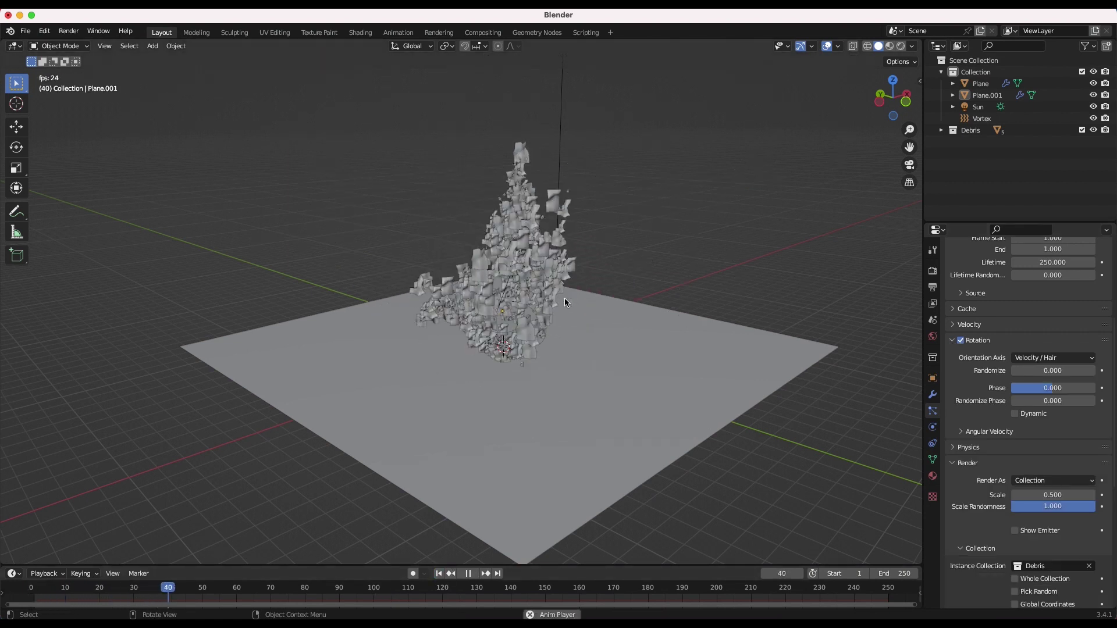
{"action": "key", "text": "space"}
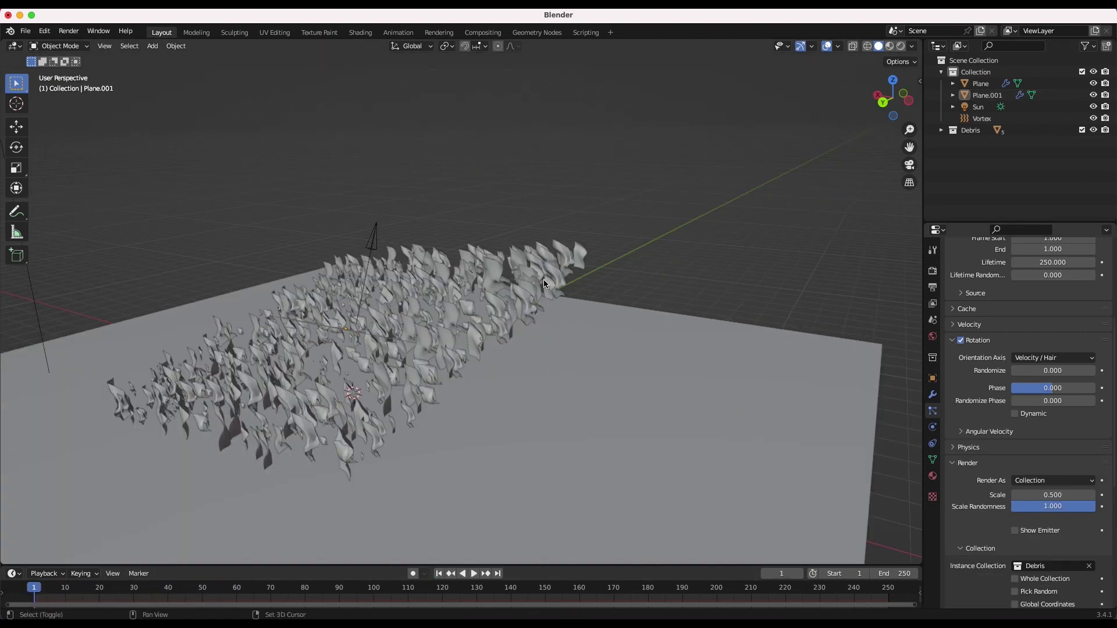
Step: For the emitter plane's particle rotation, set Randomize Phase to 2 and Randomize to 1, and enable Dynamic
{"action": "scroll", "coordinate": [544, 279], "scroll_direction": "left", "scroll_amount": 5, "text": "shift"}
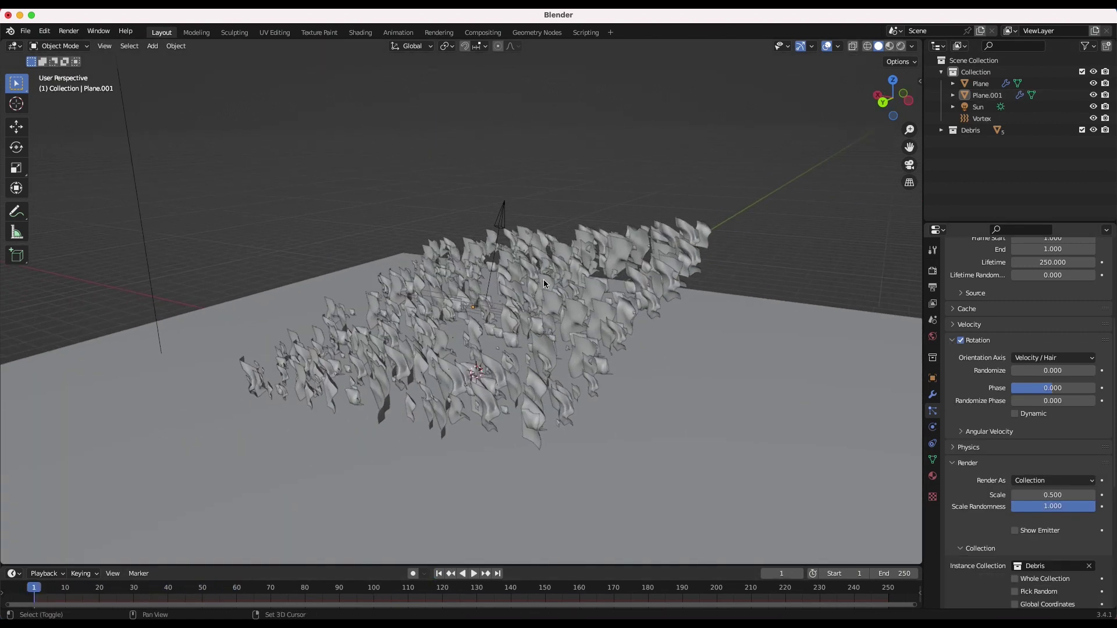
{"action": "left_click", "coordinate": [543, 284]}
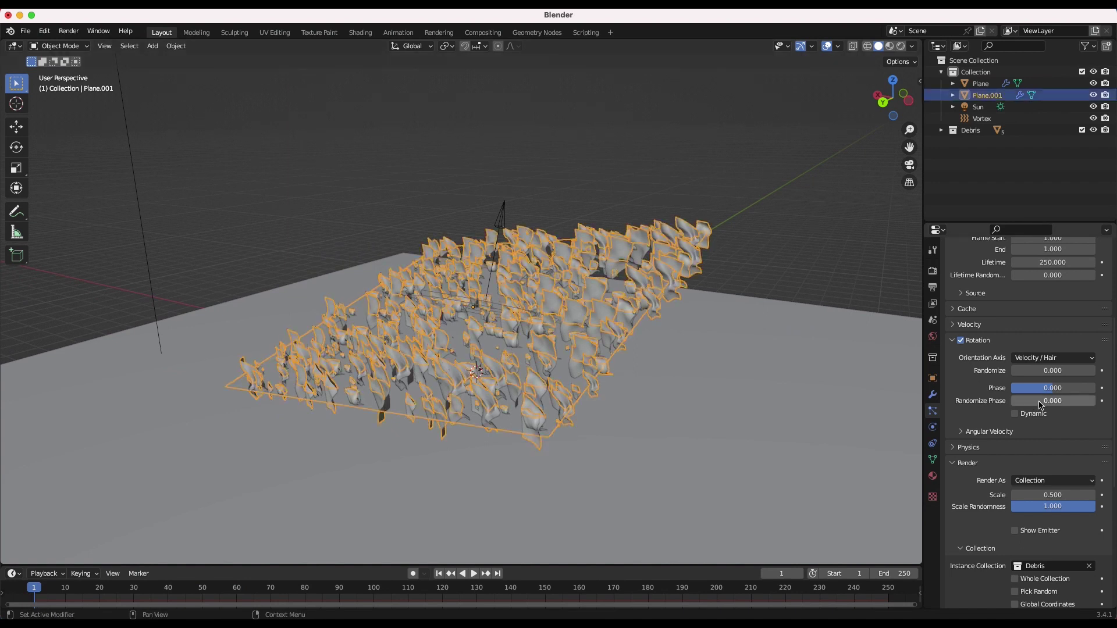
{"action": "left_click_drag", "start_coordinate": [1038, 401], "coordinate": [1088, 400]}
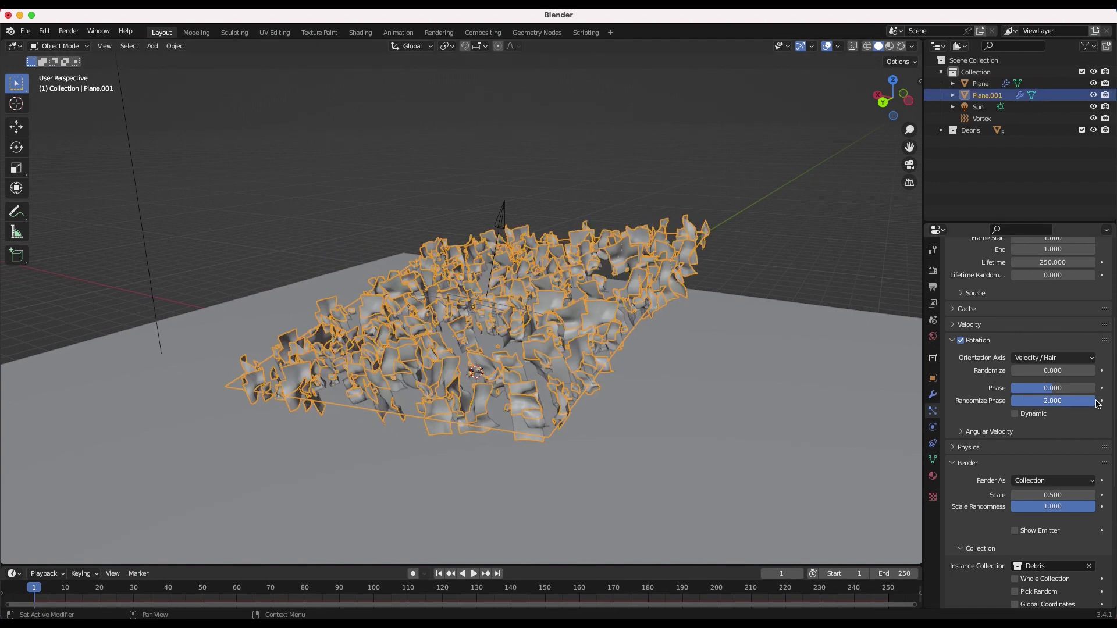
{"action": "left_click_drag", "start_coordinate": [1032, 370], "coordinate": [1034, 423]}
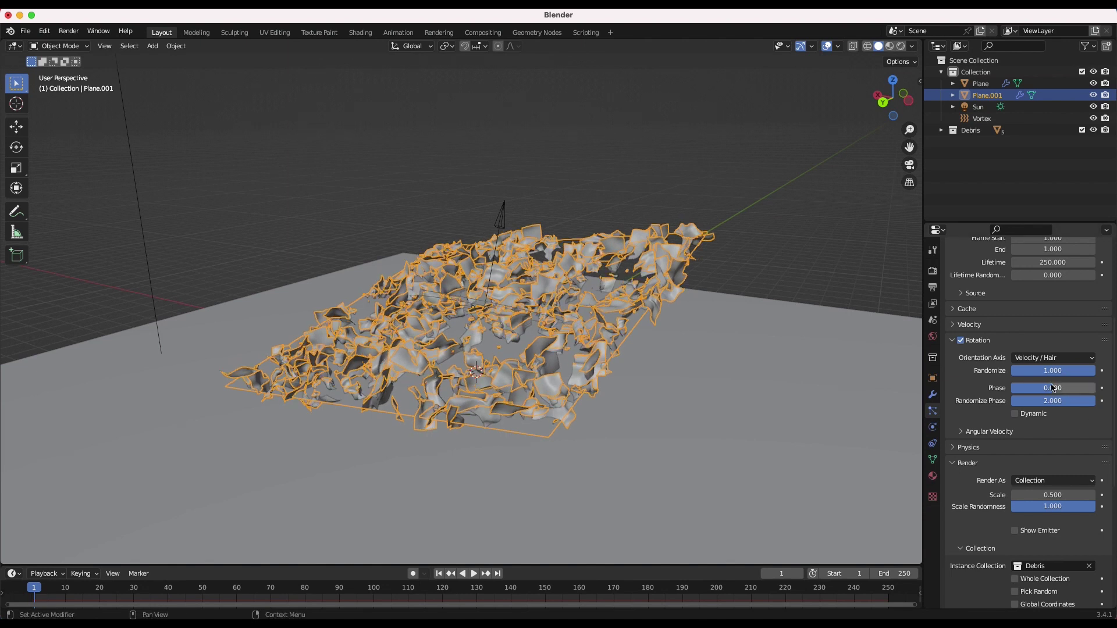
{"action": "left_click", "coordinate": [1015, 414]}
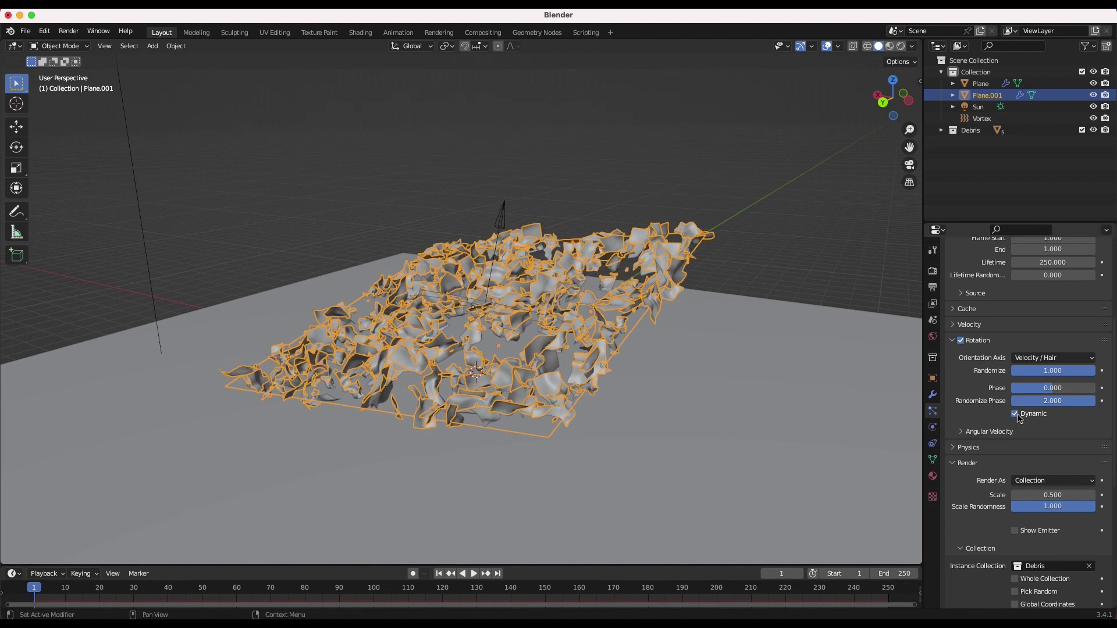
Step: Play the simulation with the emitter deselected to check how the paper pieces tumble
{"action": "scroll", "coordinate": [445, 540], "scroll_direction": "down", "scroll_amount": 2}
{"action": "key", "text": "space"}
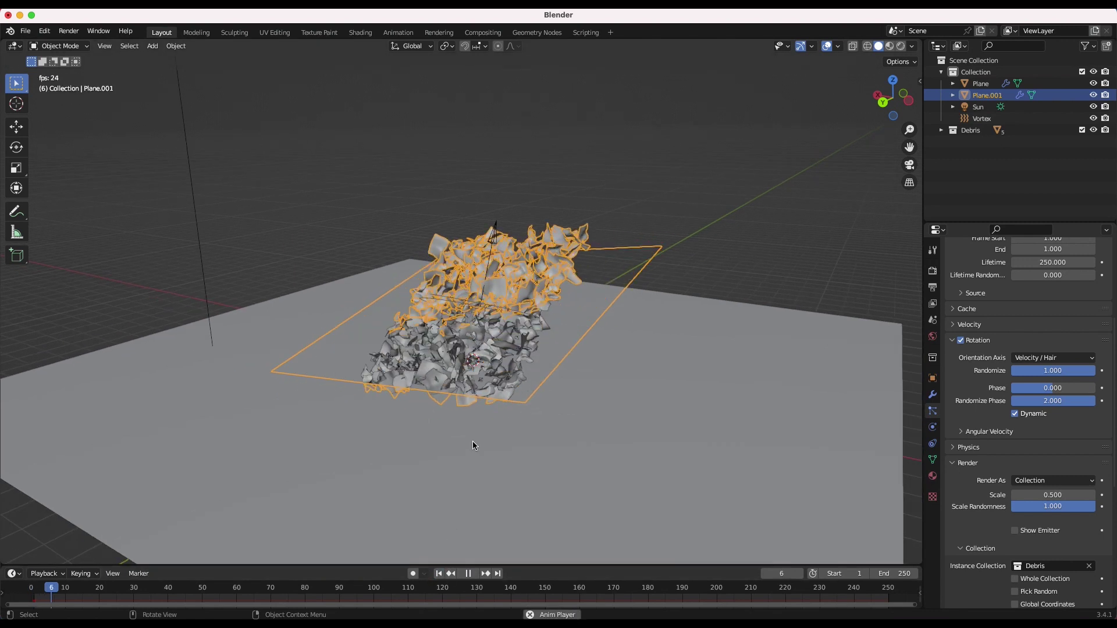
{"action": "left_click", "coordinate": [756, 189]}
{"action": "scroll", "coordinate": [490, 340], "scroll_direction": "down", "scroll_amount": 2}
{"action": "middle_click_drag", "start_coordinate": [490, 340], "coordinate": [448, 315]}
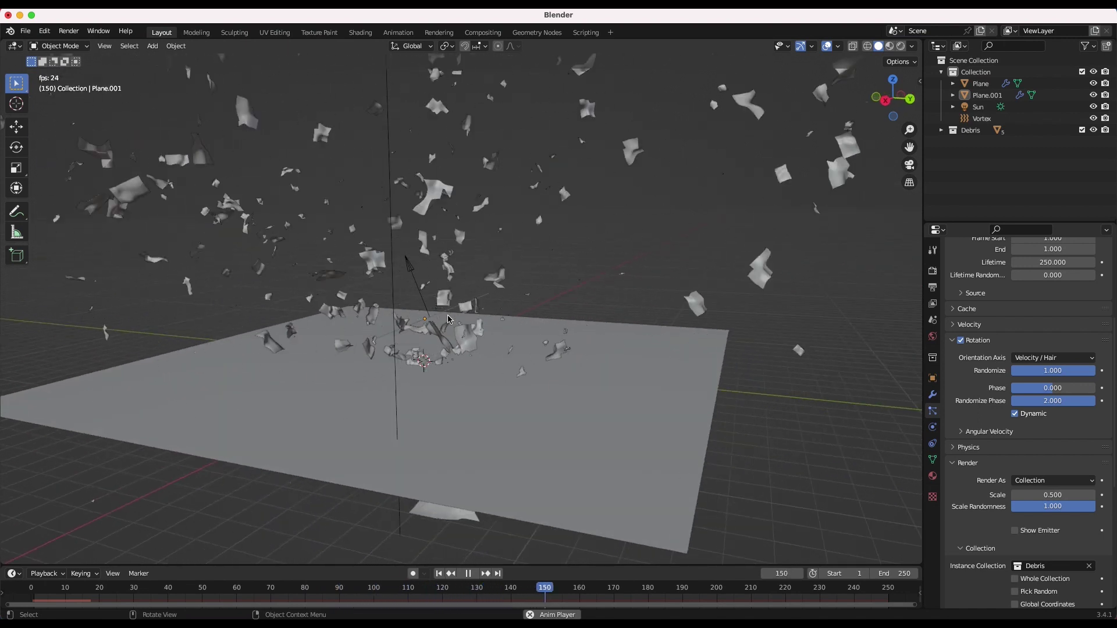
{"action": "key", "text": "space"}
Step: Preview the paused debris frame in Rendered viewport shading
{"action": "key", "text": "z"}
{"action": "left_click", "coordinate": [616, 233]}
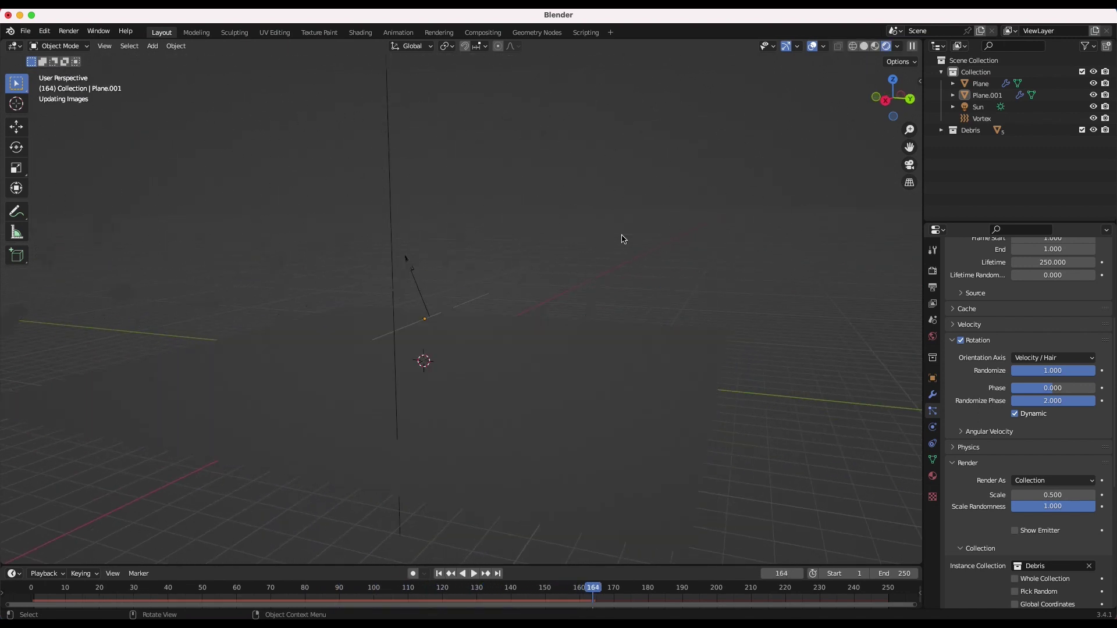
{"action": "scroll", "coordinate": [788, 274], "scroll_direction": "down", "scroll_amount": 3}
{"action": "mouse_move", "coordinate": [377, 313]}
{"action": "middle_mouse_down"}
{"action": "mouse_move", "coordinate": [407, 318]}
{"action": "mouse_move", "coordinate": [297, 295]}
{"action": "mouse_move", "coordinate": [455, 320]}
{"action": "mouse_move", "coordinate": [414, 248]}
{"action": "middle_mouse_up"}
Step: Return the viewport to Solid shading and play the simulation with the Vortex force field selected
{"action": "key", "text": "z"}
{"action": "left_click", "coordinate": [458, 311]}
{"action": "scroll", "coordinate": [455, 320], "scroll_direction": "up", "scroll_amount": 3}
{"action": "key", "text": "space"}
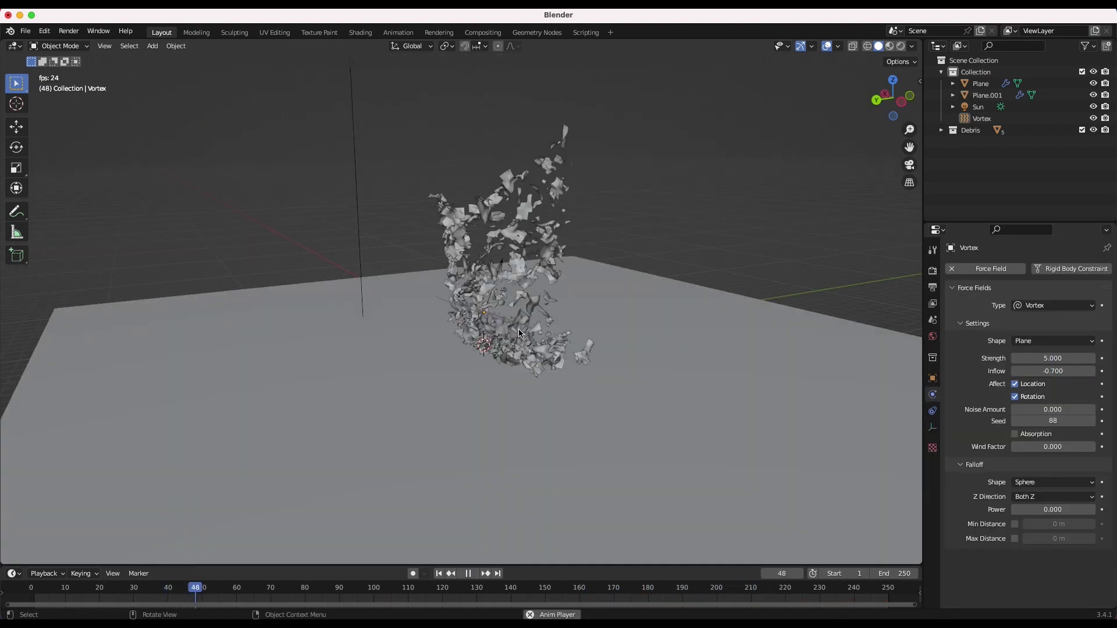
Step: Stop playback, return to frame 1, enlarge the emitter plane to about 2.6 times its size and reposition it
{"action": "key", "text": "space"}
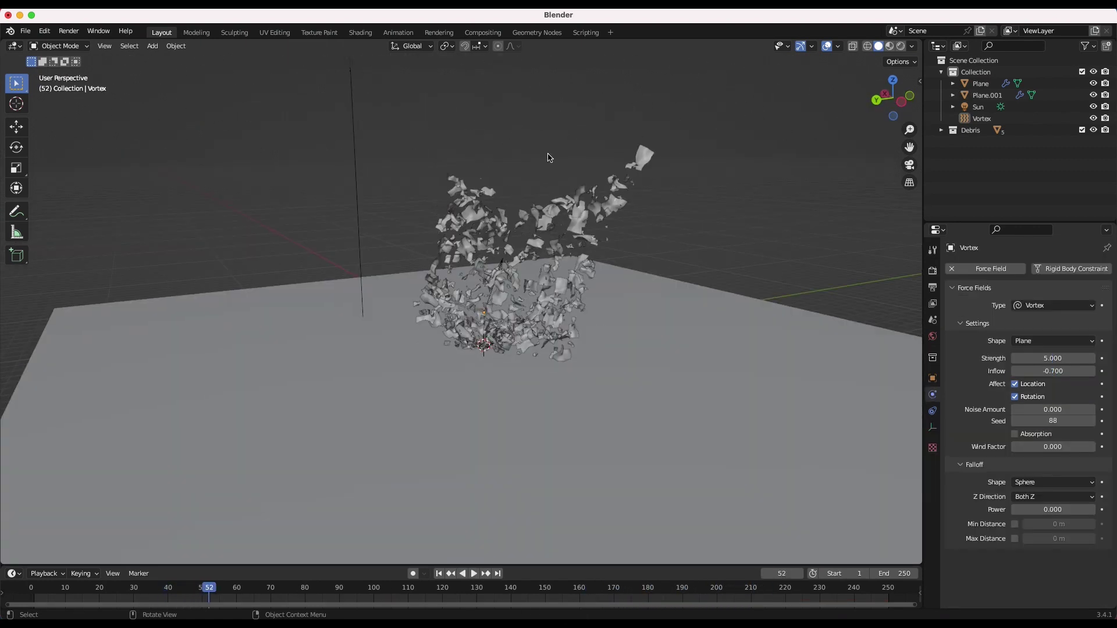
{"action": "left_click", "coordinate": [505, 219]}
{"action": "left_click", "coordinate": [439, 574]}
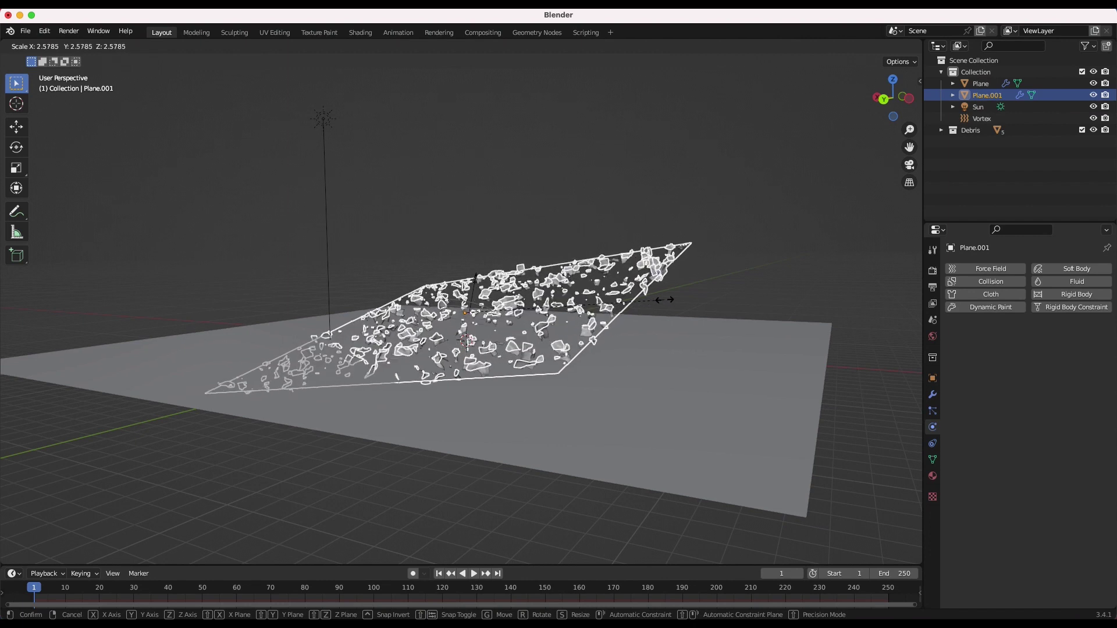
{"action": "left_click", "coordinate": [582, 333]}
{"action": "key", "text": "g"}
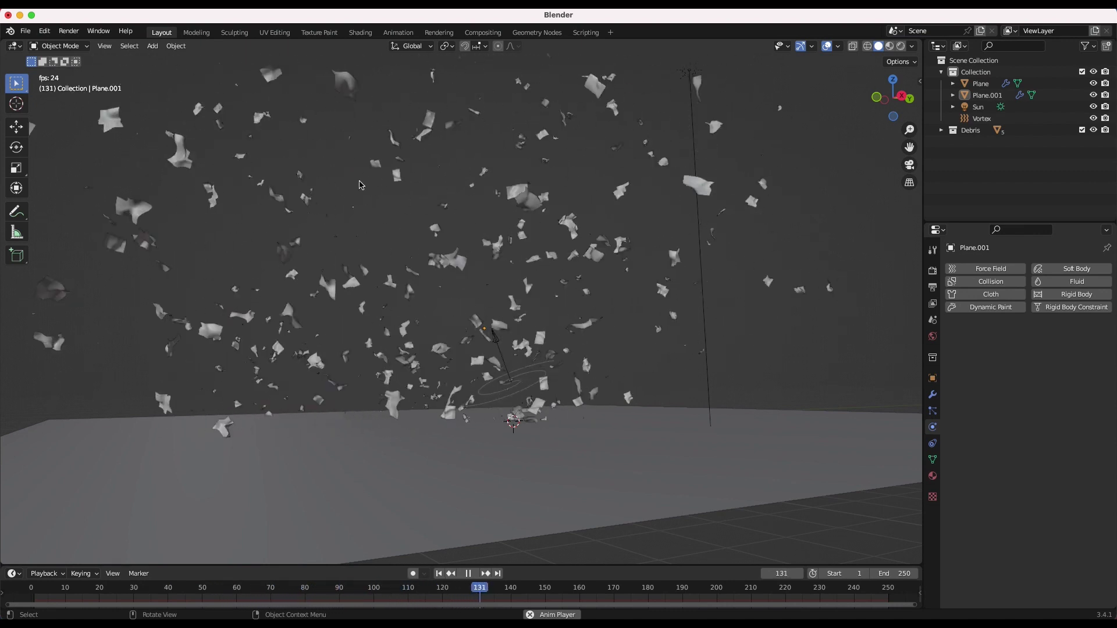
Step: Pause the simulation at frame 154, preview the debris in Rendered viewport shading and return to Solid shading
{"action": "key", "text": "space"}
{"action": "key", "text": "z"}
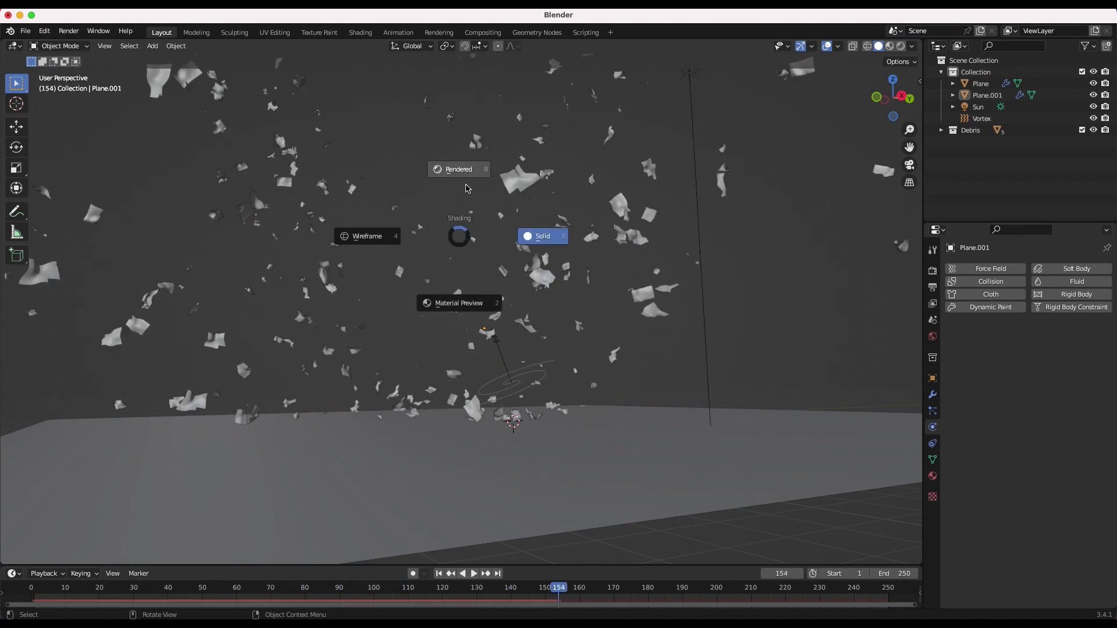
{"action": "left_click", "coordinate": [544, 236]}
{"action": "middle_click_drag", "start_coordinate": [601, 374], "coordinate": [504, 391]}
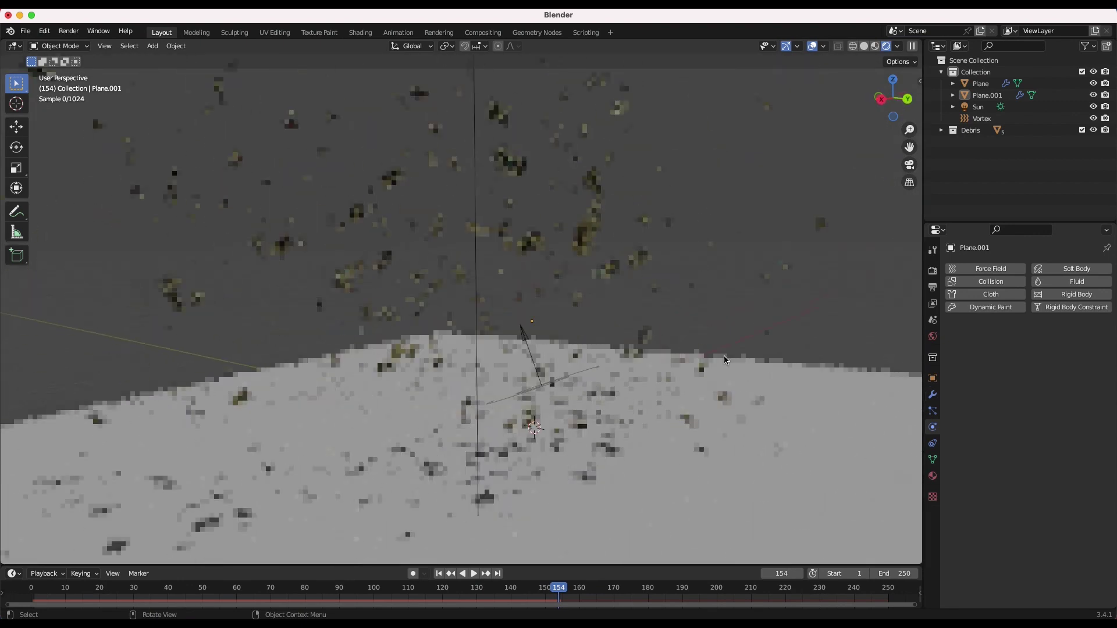
{"action": "key", "text": "z"}
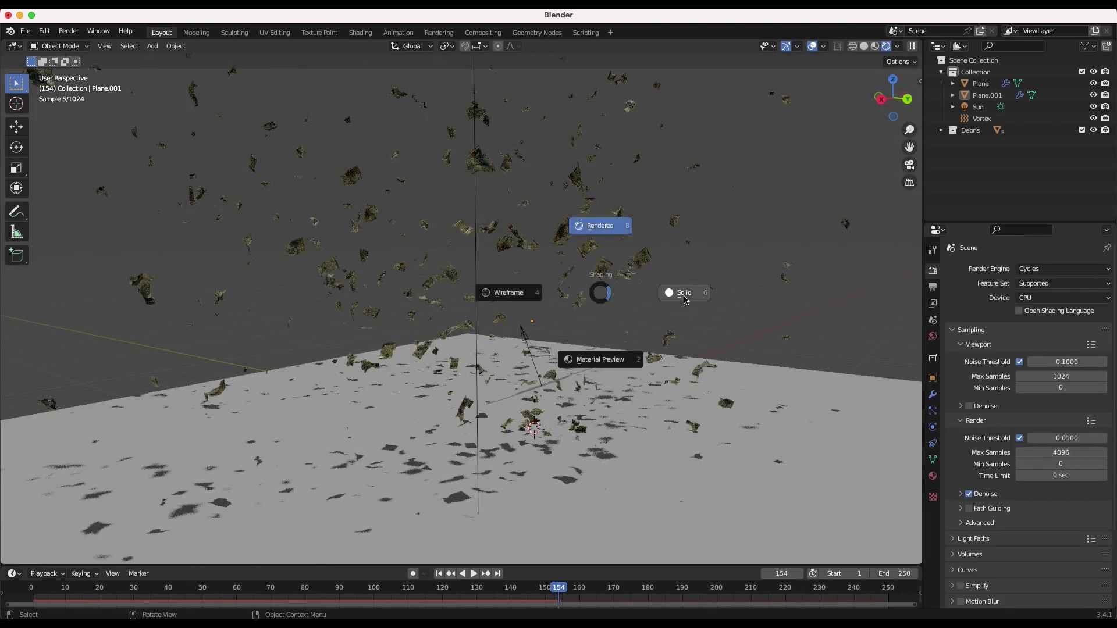
{"action": "left_click", "coordinate": [686, 293]}
{"action": "middle_click_drag", "start_coordinate": [470, 285], "coordinate": [588, 288]}
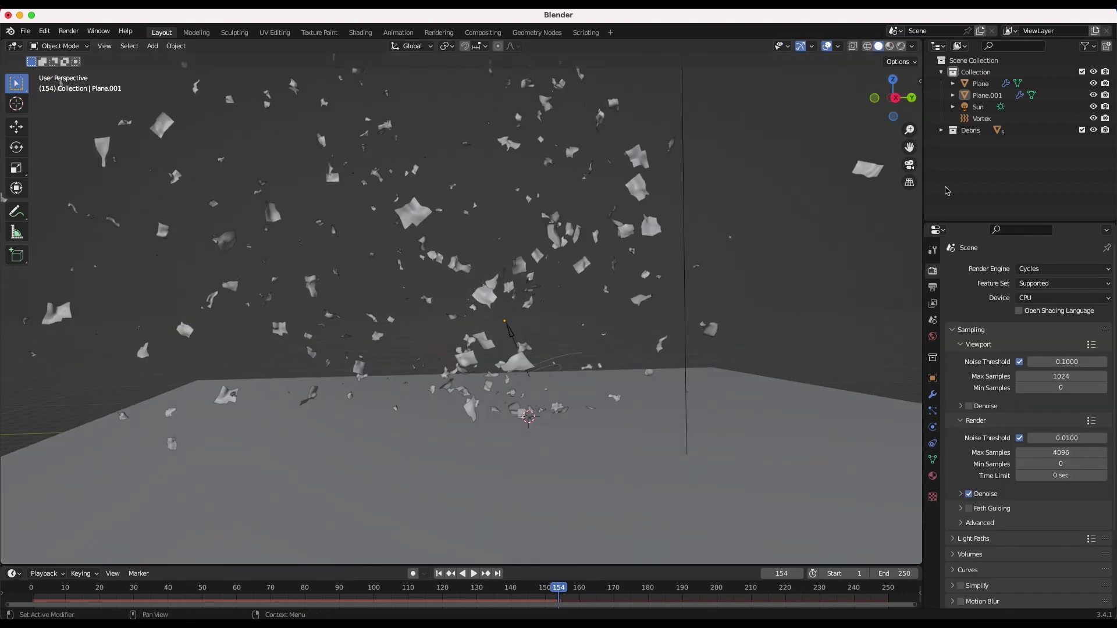
Step: Enable the Transparent film option in the scene's render settings
{"action": "scroll", "coordinate": [982, 484], "scroll_direction": "down", "scroll_amount": 5}
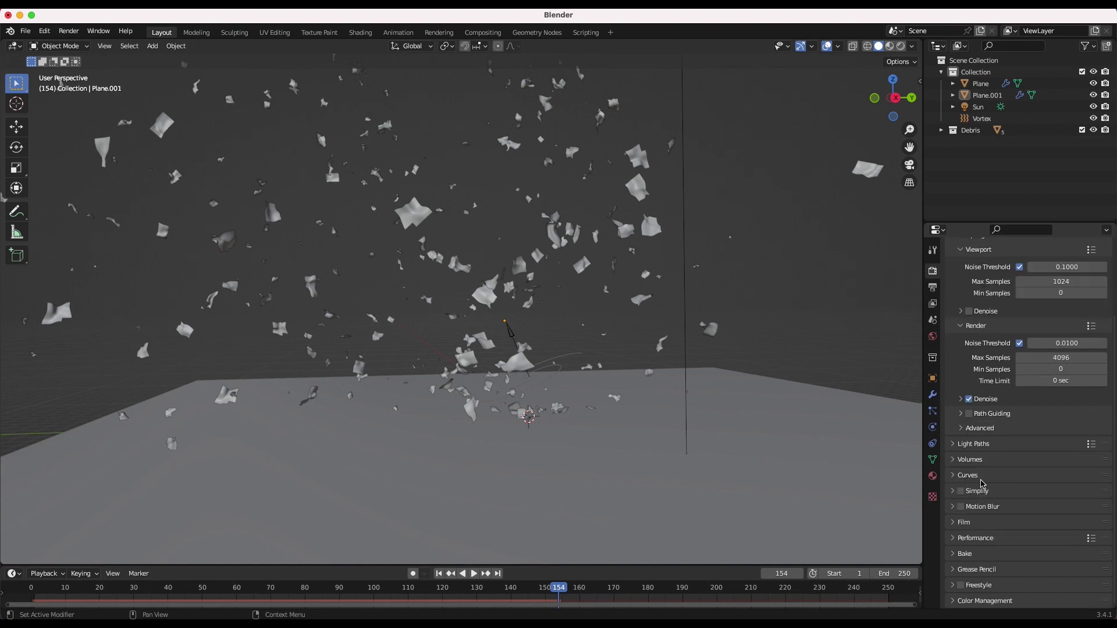
{"action": "left_click", "coordinate": [958, 524]}
{"action": "scroll", "coordinate": [960, 536], "scroll_direction": "down", "scroll_amount": 4}
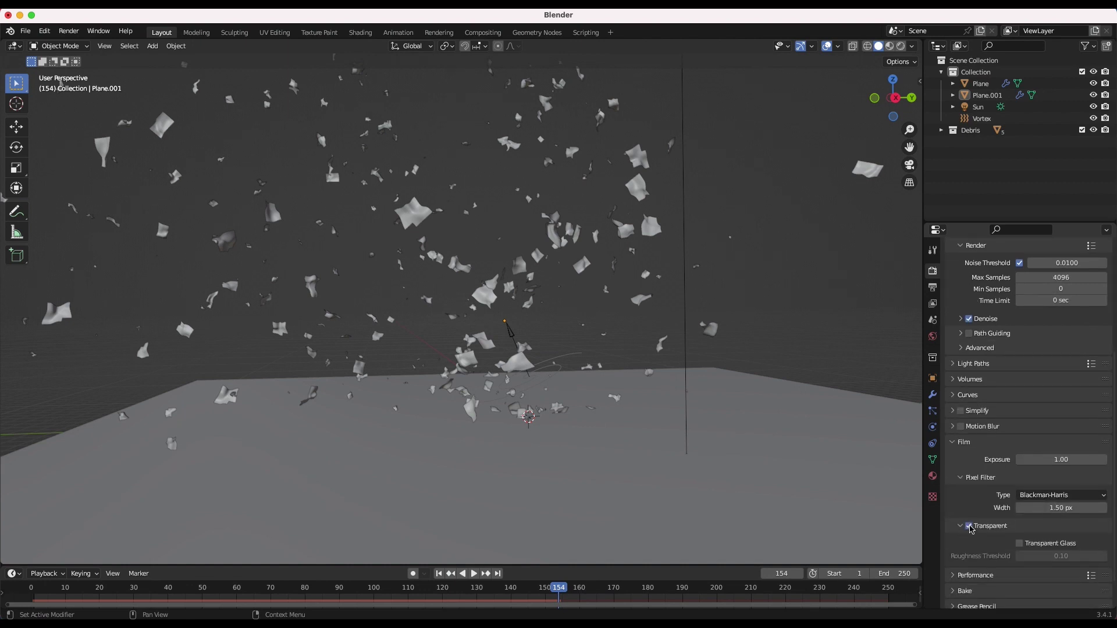
Step: Set the render output to a new paper debris render folder with the file name "Paper debriss field render"
{"action": "left_click", "coordinate": [933, 289]}
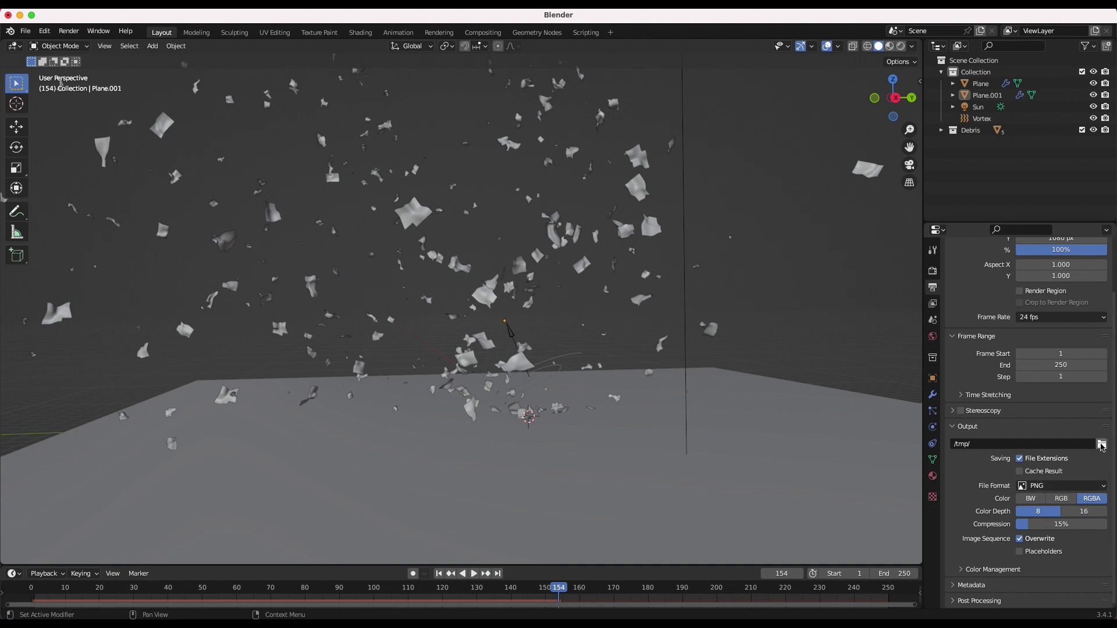
{"action": "left_click", "coordinate": [1101, 445]}
{"action": "left_click", "coordinate": [411, 106]}
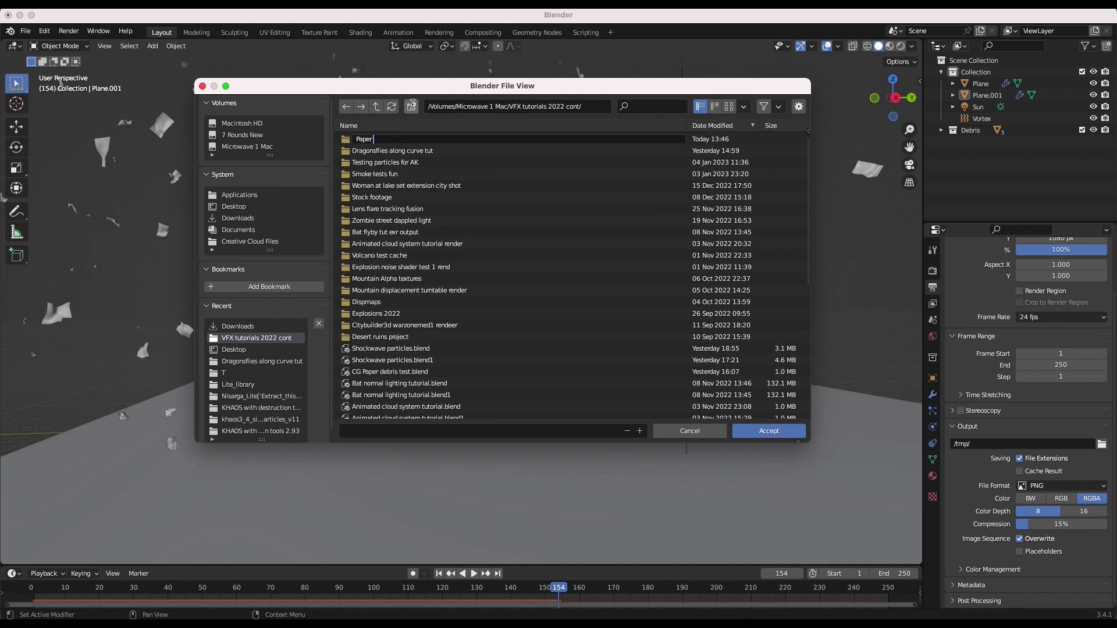
{"action": "type", "text": "Paper debris field"}
{"action": "key", "text": "Return"}
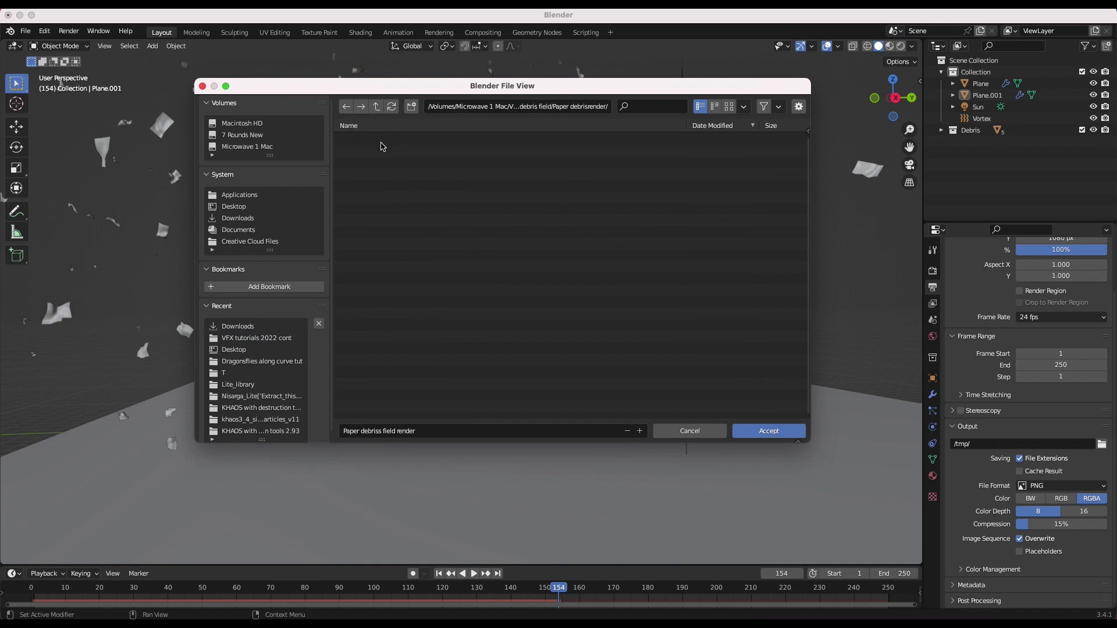
{"action": "left_click", "coordinate": [770, 431]}
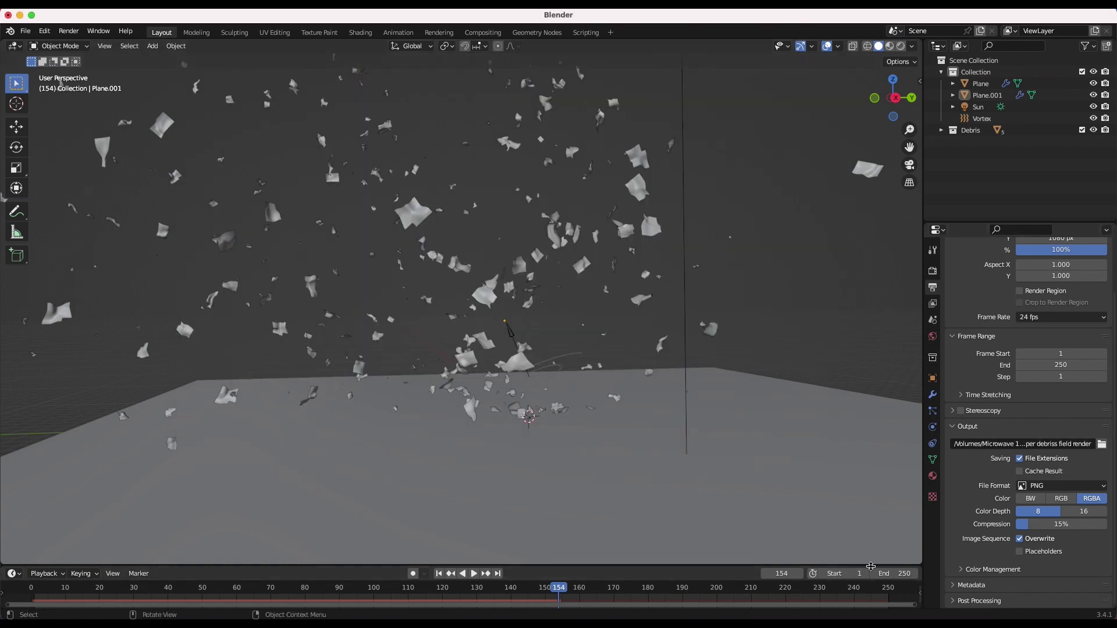
{"action": "scroll", "coordinate": [1068, 282], "scroll_direction": "up", "scroll_amount": 3}
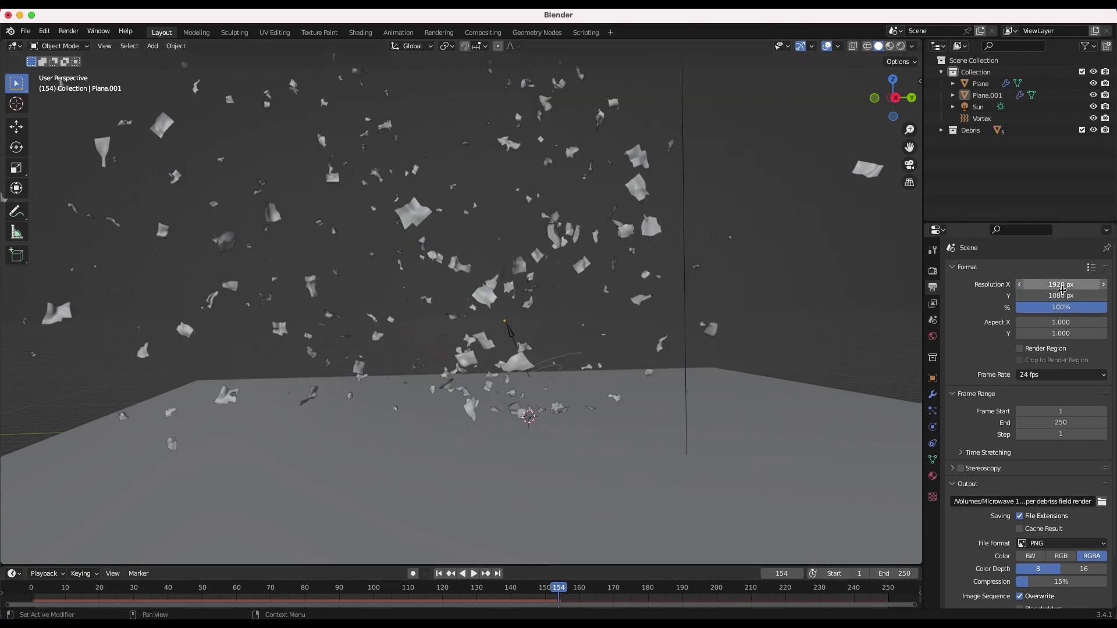
{"action": "scroll", "coordinate": [1024, 288], "scroll_direction": "down", "scroll_amount": 2}
{"action": "scroll", "coordinate": [1001, 285], "scroll_direction": "up", "scroll_amount": 2}
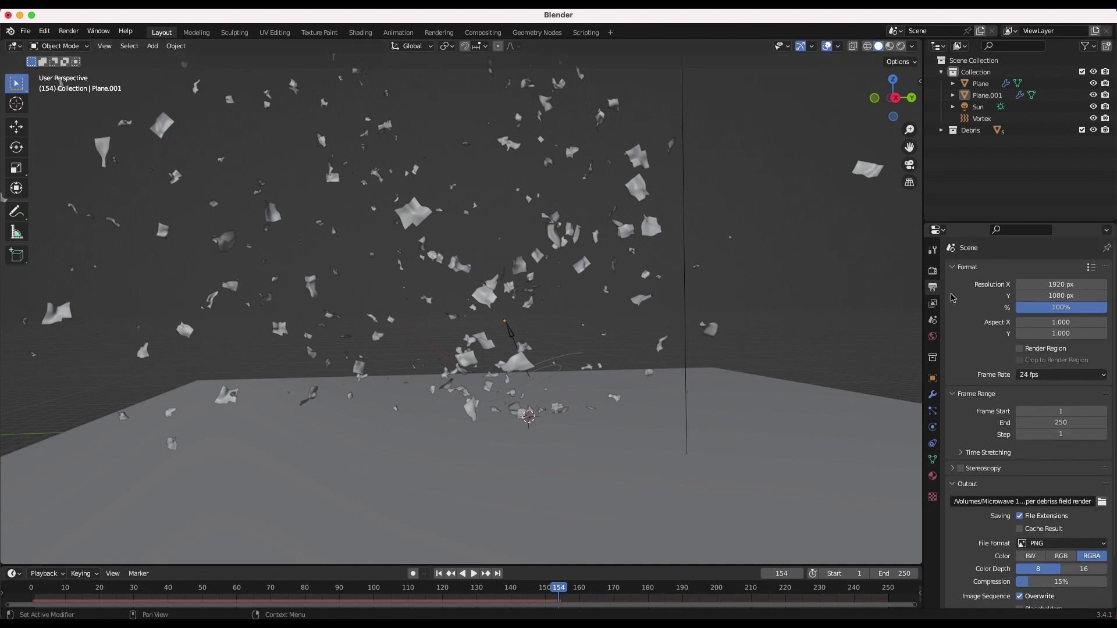
Step: Use canary_wharf_4k.hdr as the world background's environment texture and check the lighting in the rendered viewport
{"action": "left_click", "coordinate": [933, 338]}
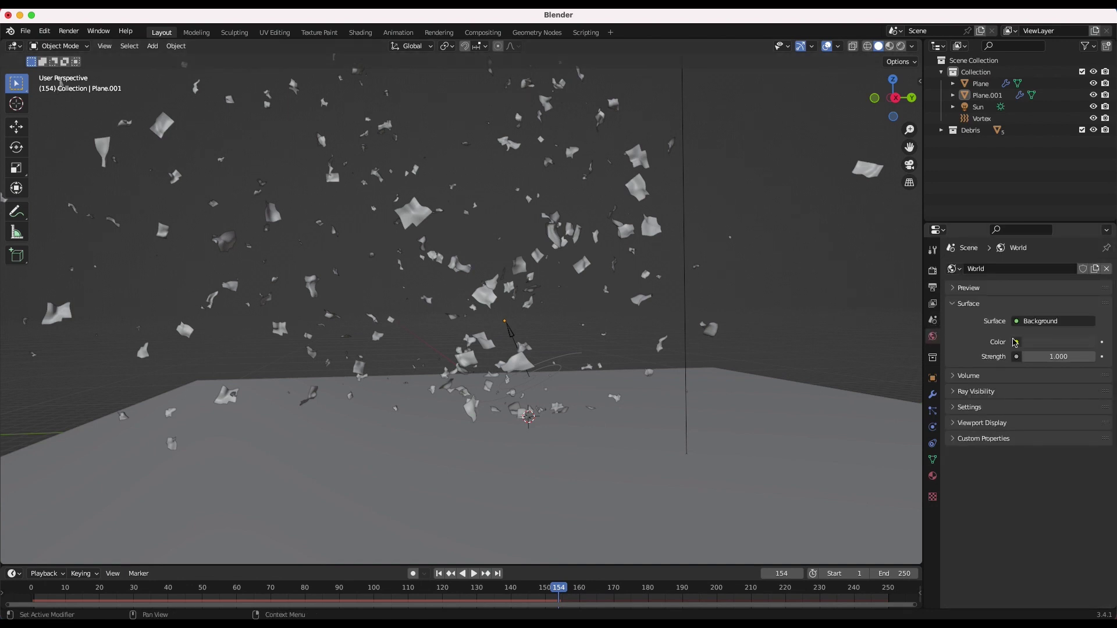
{"action": "left_click", "coordinate": [1017, 343]}
{"action": "left_click", "coordinate": [762, 395]}
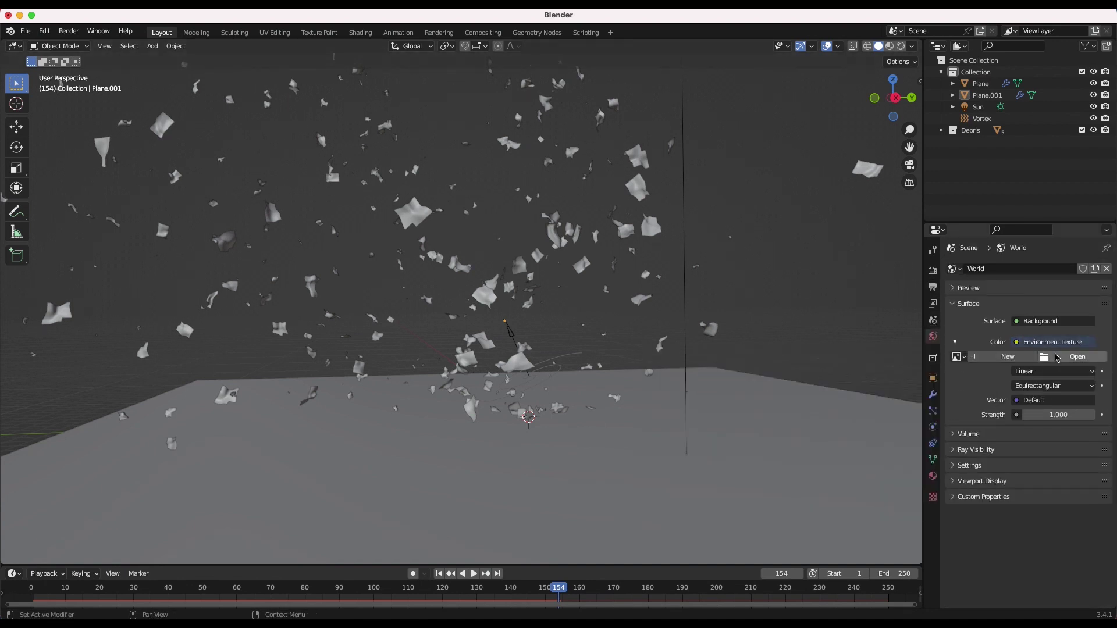
{"action": "left_click", "coordinate": [1075, 356]}
{"action": "left_click", "coordinate": [340, 397]}
{"action": "scroll", "coordinate": [493, 474], "scroll_direction": "down", "scroll_amount": 10}
{"action": "left_click", "coordinate": [493, 474]}
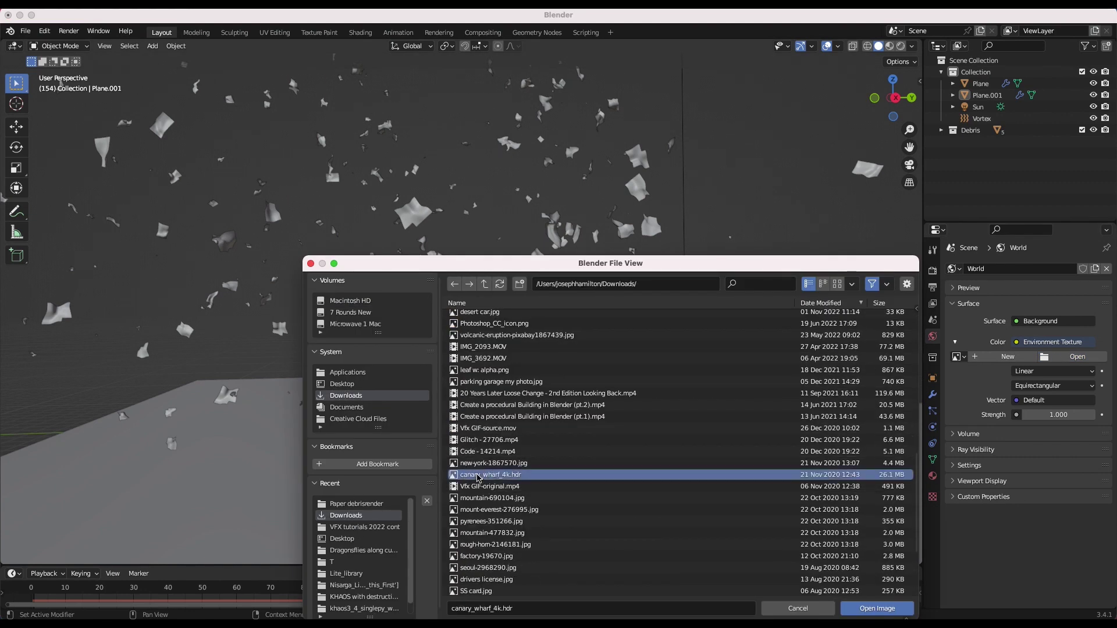
{"action": "left_click", "coordinate": [876, 608]}
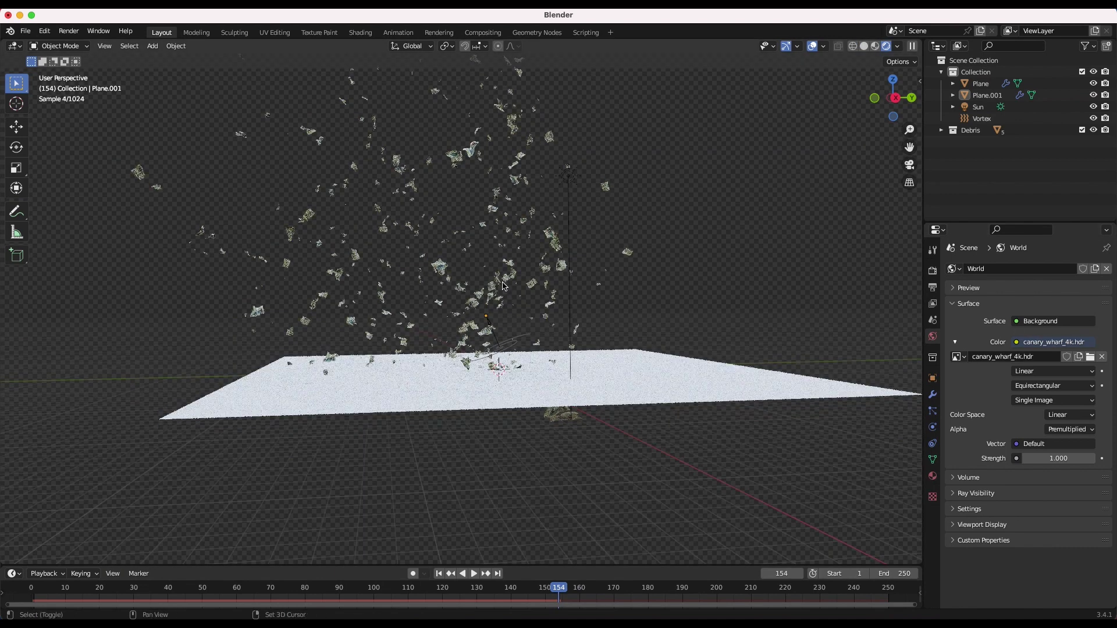
{"action": "middle_click_drag", "start_coordinate": [467, 213], "coordinate": [570, 251], "text": "shift"}
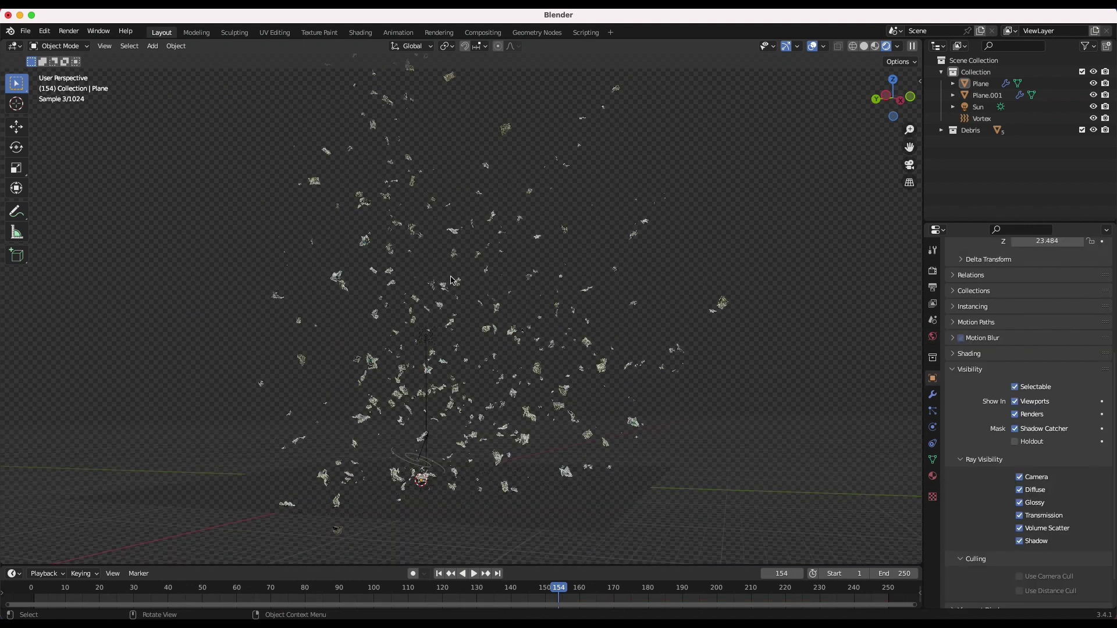
Step: Bake the emitter plane's 250-frame particle cache and scrub through the result
{"action": "left_click", "coordinate": [457, 283]}
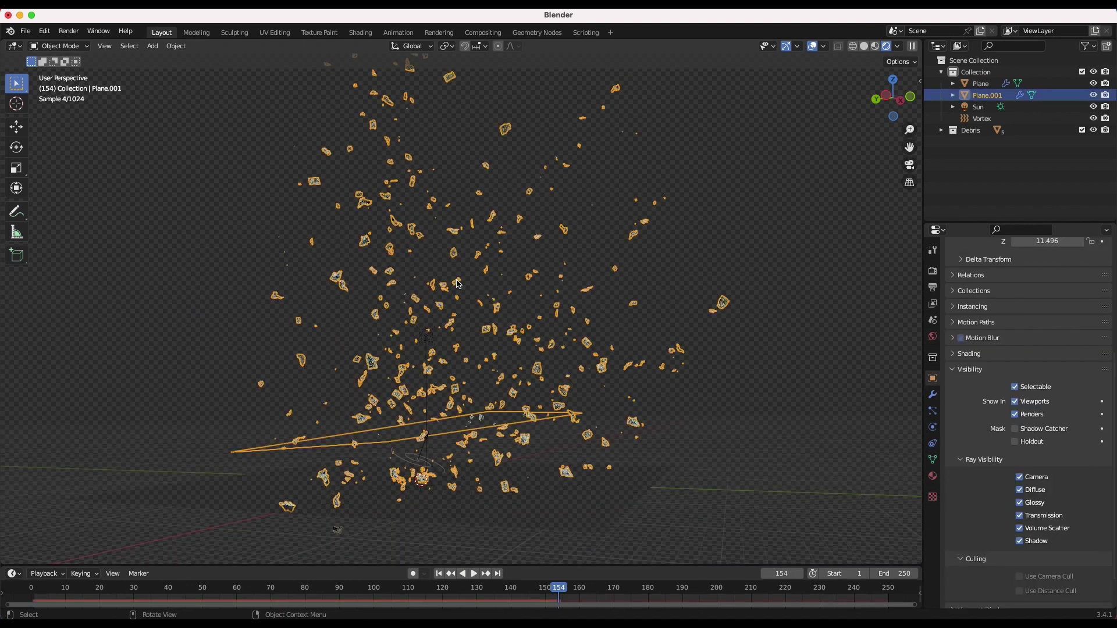
{"action": "left_click", "coordinate": [932, 411]}
{"action": "scroll", "coordinate": [992, 478], "scroll_direction": "down", "scroll_amount": 10}
{"action": "scroll", "coordinate": [968, 308], "scroll_direction": "up", "scroll_amount": 10}
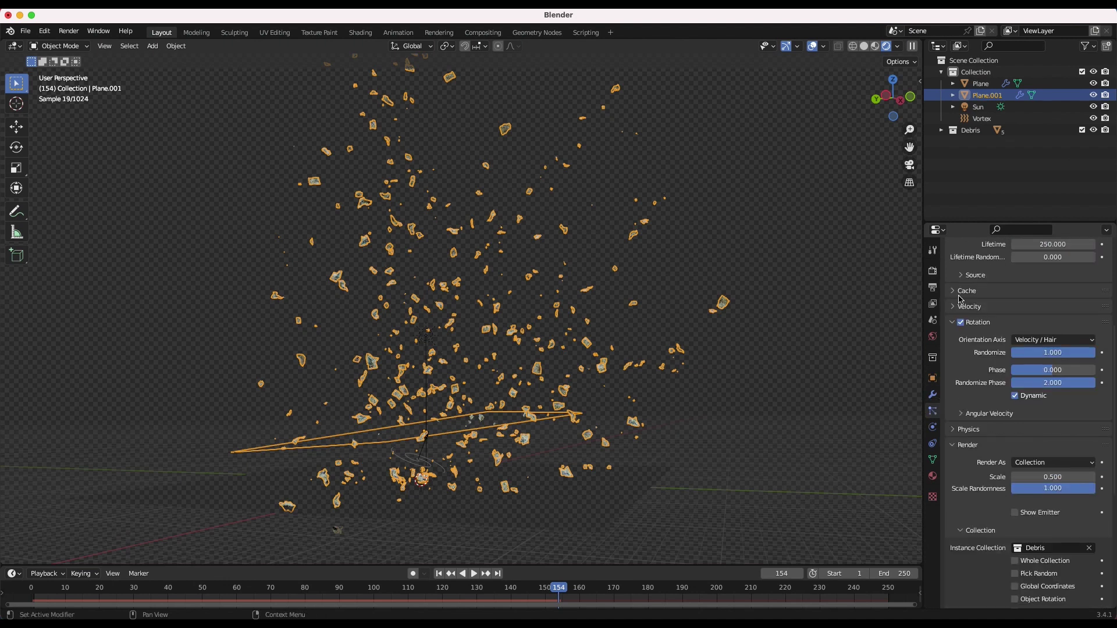
{"action": "left_click", "coordinate": [955, 290]}
{"action": "scroll", "coordinate": [985, 381], "scroll_direction": "up", "scroll_amount": 3}
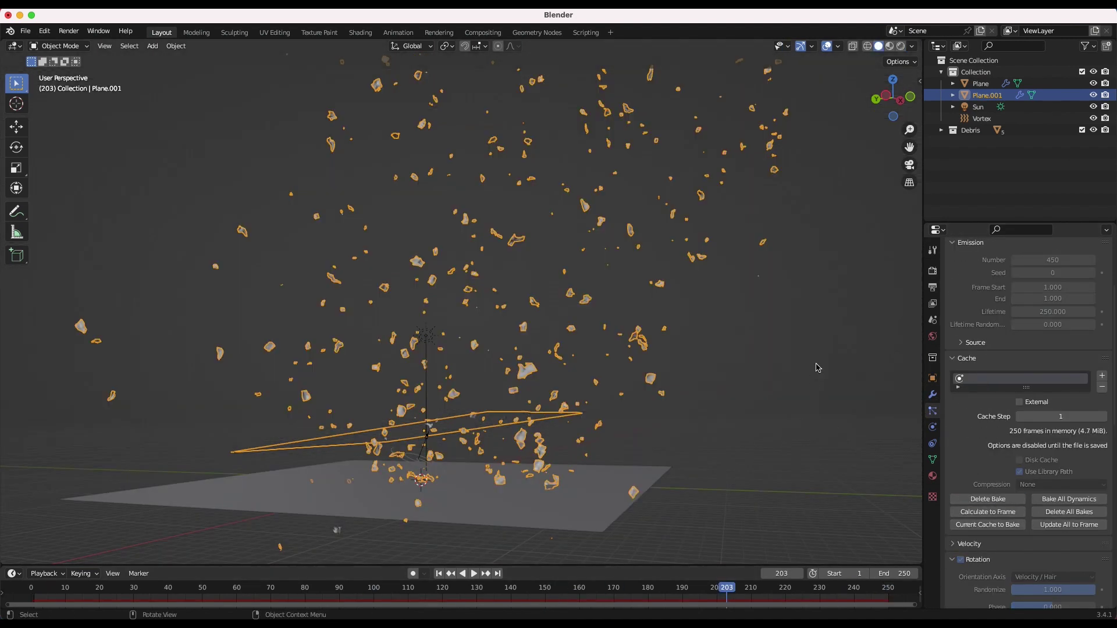
{"action": "left_click", "coordinate": [817, 366]}
{"action": "mouse_move", "coordinate": [758, 595]}
{"action": "left_mouse_down"}
{"action": "mouse_move", "coordinate": [871, 585]}
{"action": "mouse_move", "coordinate": [309, 586]}
{"action": "mouse_move", "coordinate": [591, 585]}
{"action": "left_mouse_up"}
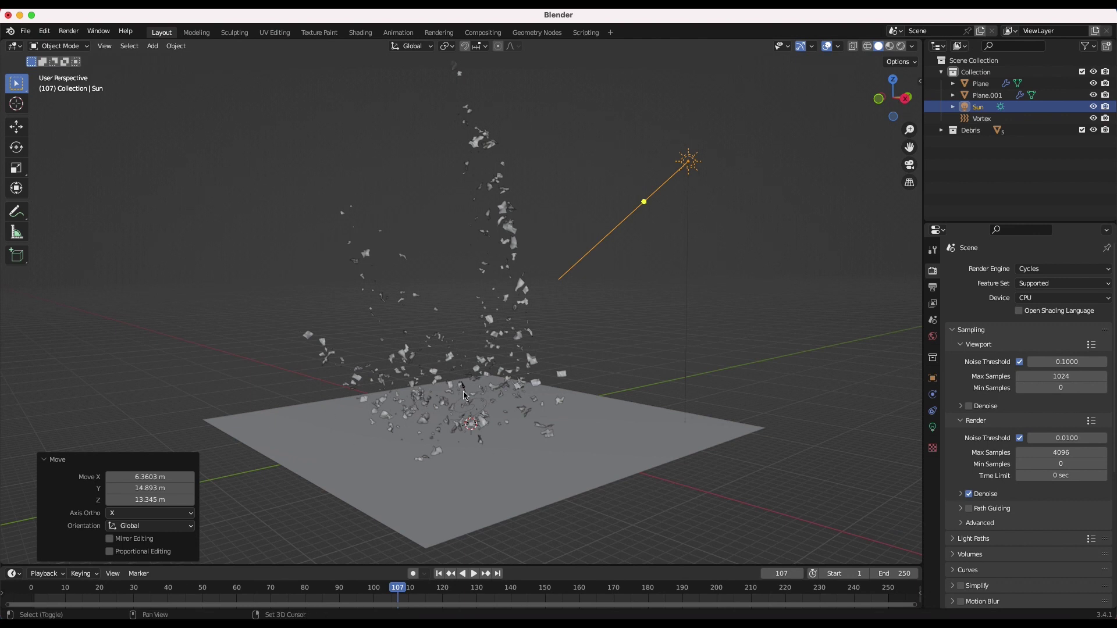
Step: Add a camera and move it by -5.19 m in X, about -46.3 m in Y and 1.19 m in Z
{"action": "key", "text": "shift+a"}
{"action": "left_click", "coordinate": [409, 423]}
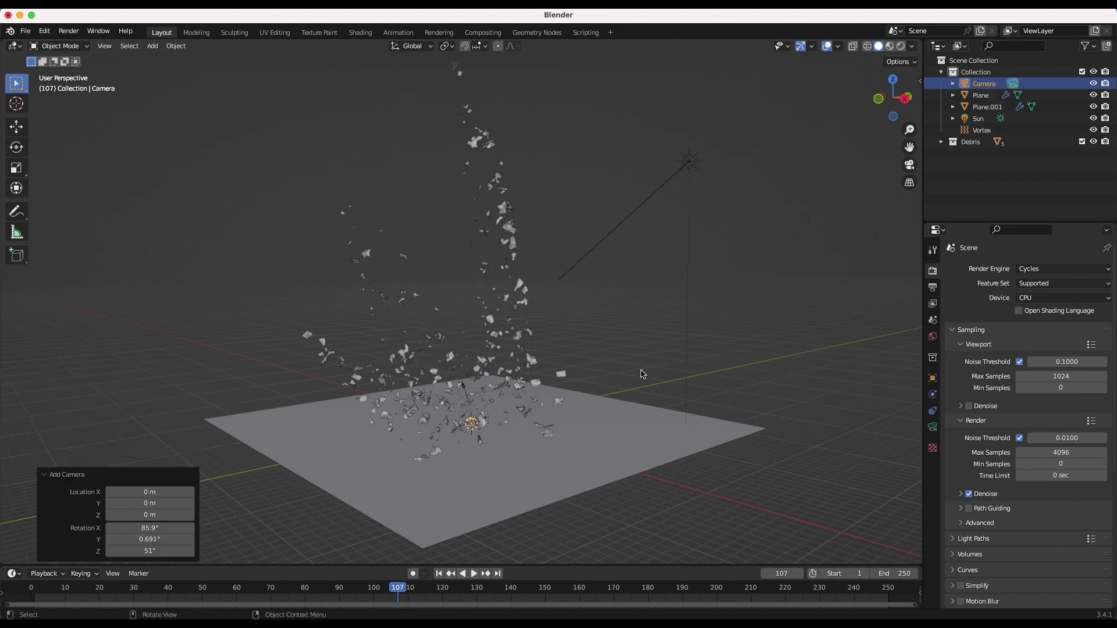
{"action": "scroll", "coordinate": [642, 373], "scroll_direction": "right", "scroll_amount": 5}
{"action": "key", "text": "g"}
{"action": "left_click", "coordinate": [358, 413]}
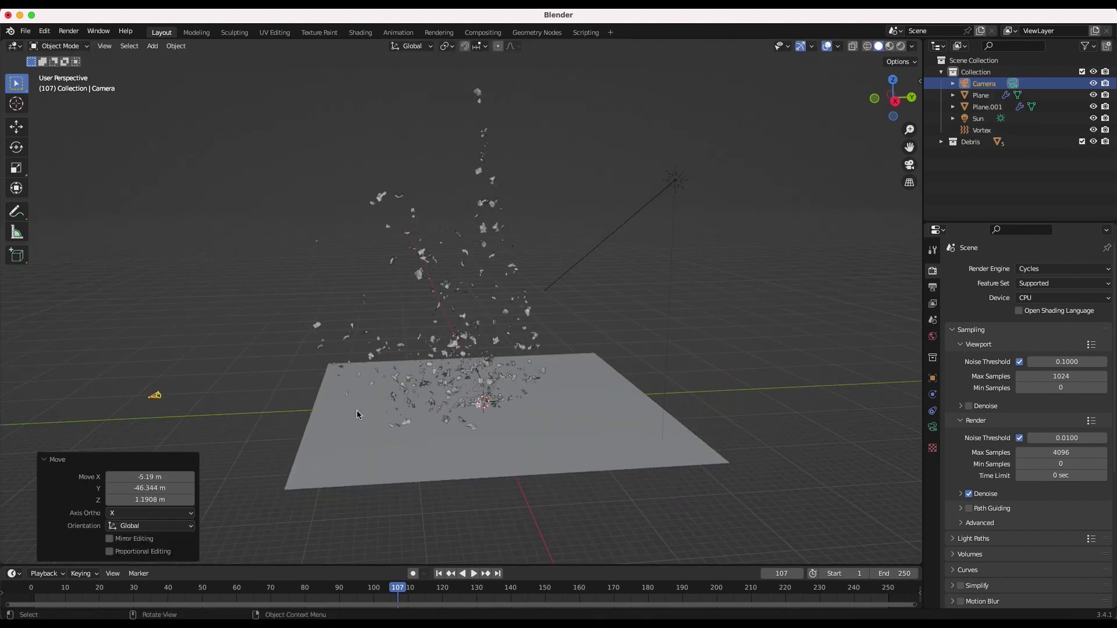
Step: Look through the camera and pull it back about 27 m along its local Z axis to frame the debris
{"action": "left_click", "coordinate": [104, 46]}
{"action": "mouse_move", "coordinate": [121, 191]}
{"action": "left_click", "coordinate": [279, 190]}
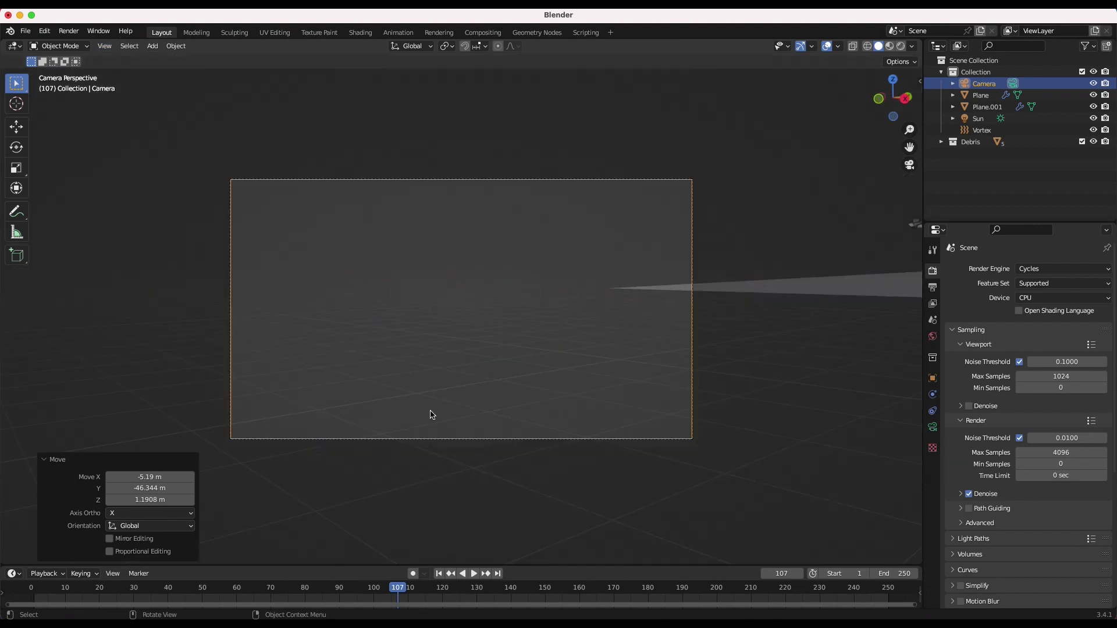
{"action": "key", "text": "g"}
{"action": "key", "text": "z"}
{"action": "key", "text": "z"}
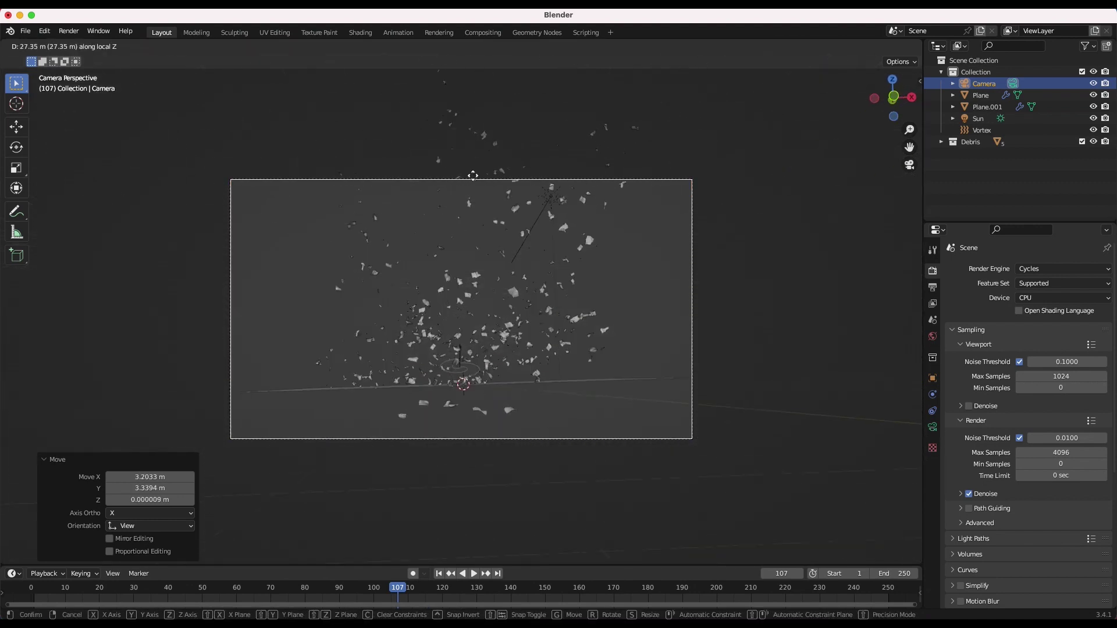
{"action": "left_click", "coordinate": [472, 177]}
Step: Set the camera's focal length to 35 mm
{"action": "left_click", "coordinate": [932, 427]}
{"action": "left_click", "coordinate": [1044, 326]}
{"action": "type", "text": "35"}
{"action": "key", "text": "Return"}
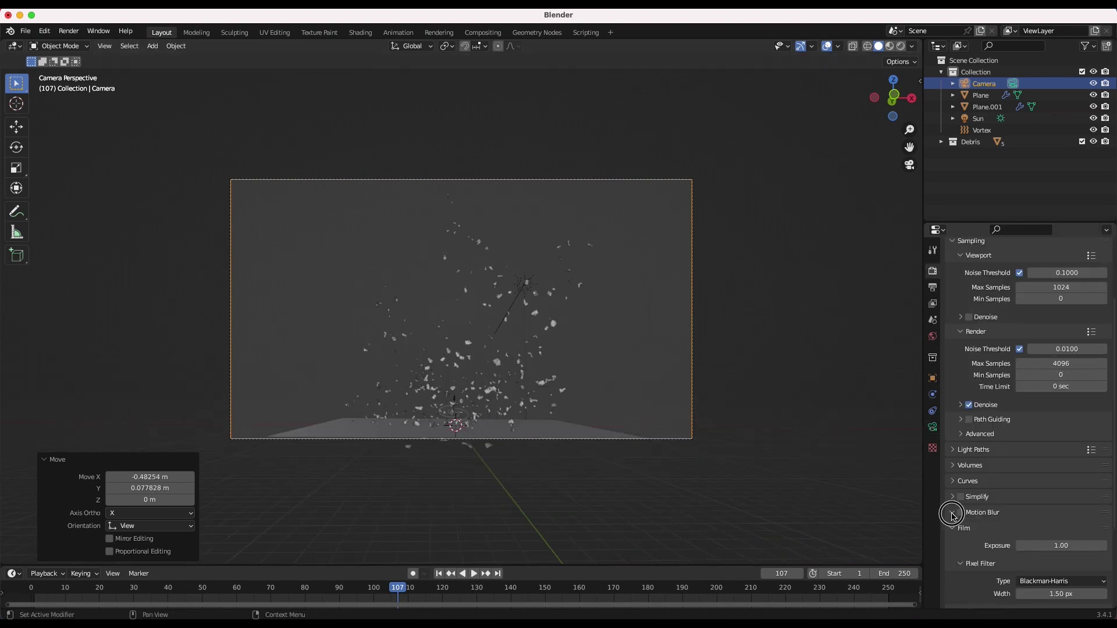
Step: Enable motion blur with a shutter of 0.20 and render the animation
{"action": "left_click", "coordinate": [952, 512]}
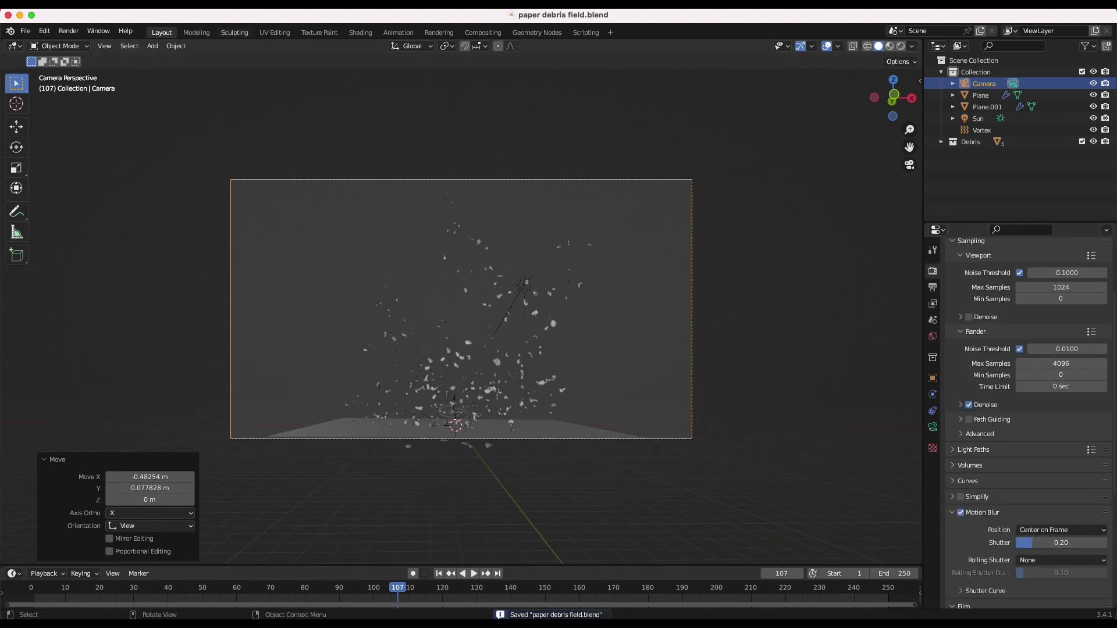
{"action": "left_click", "coordinate": [69, 31]}
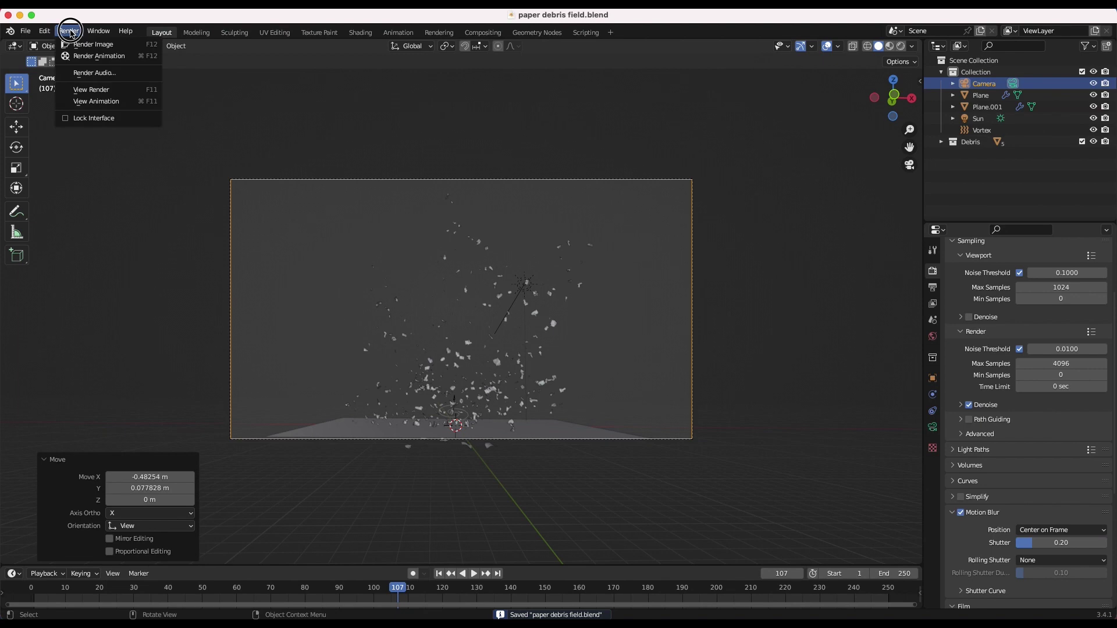
{"action": "left_click", "coordinate": [96, 58]}
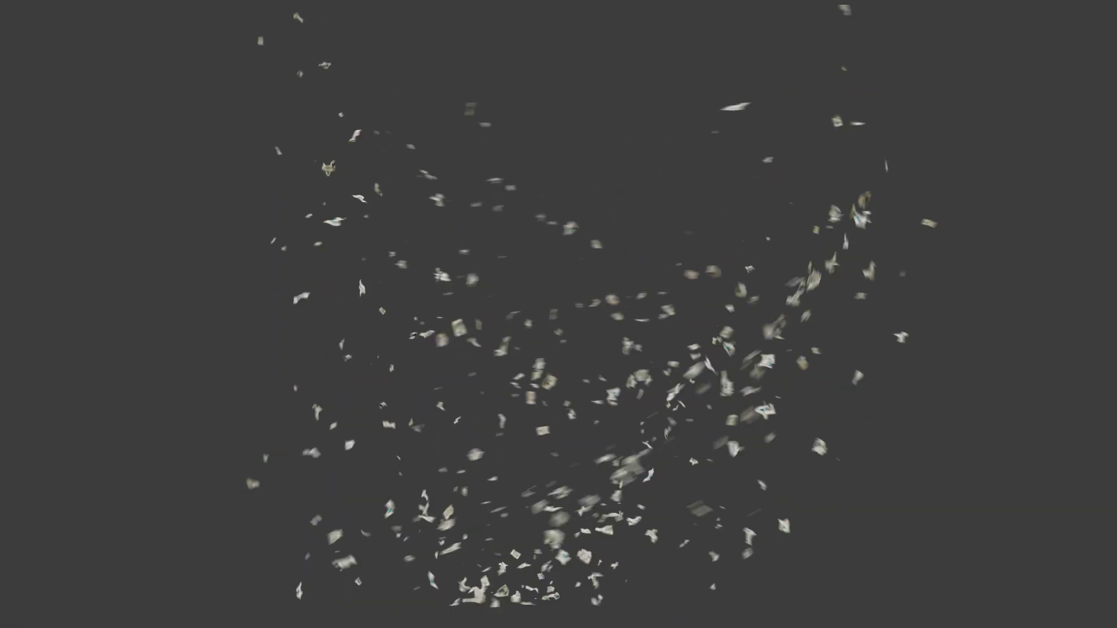